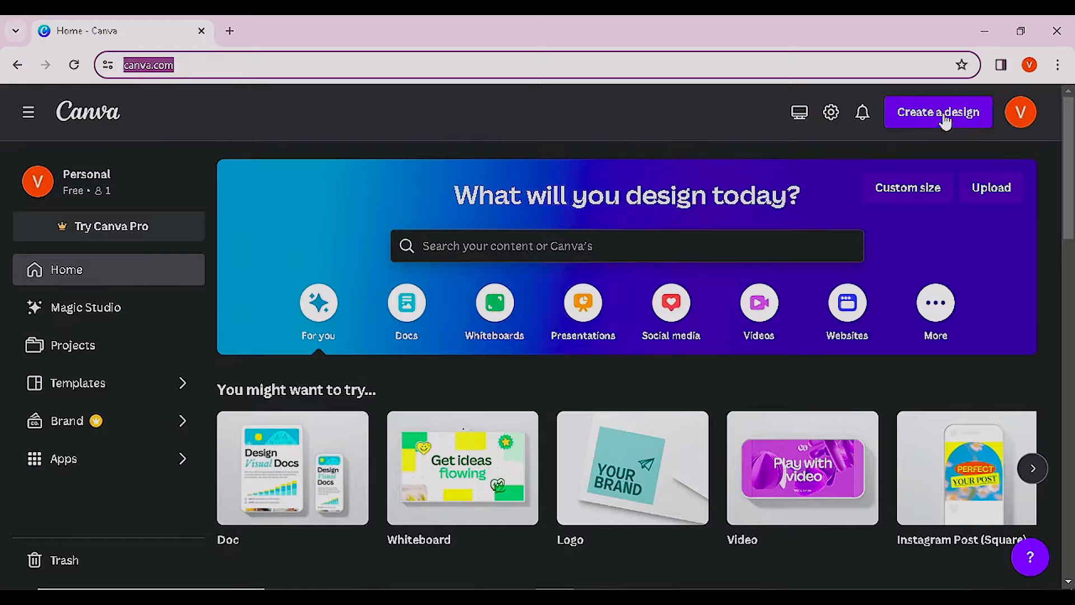
- Create a new blank Ebook Cover design of 512 × 800 px
click(946, 121)
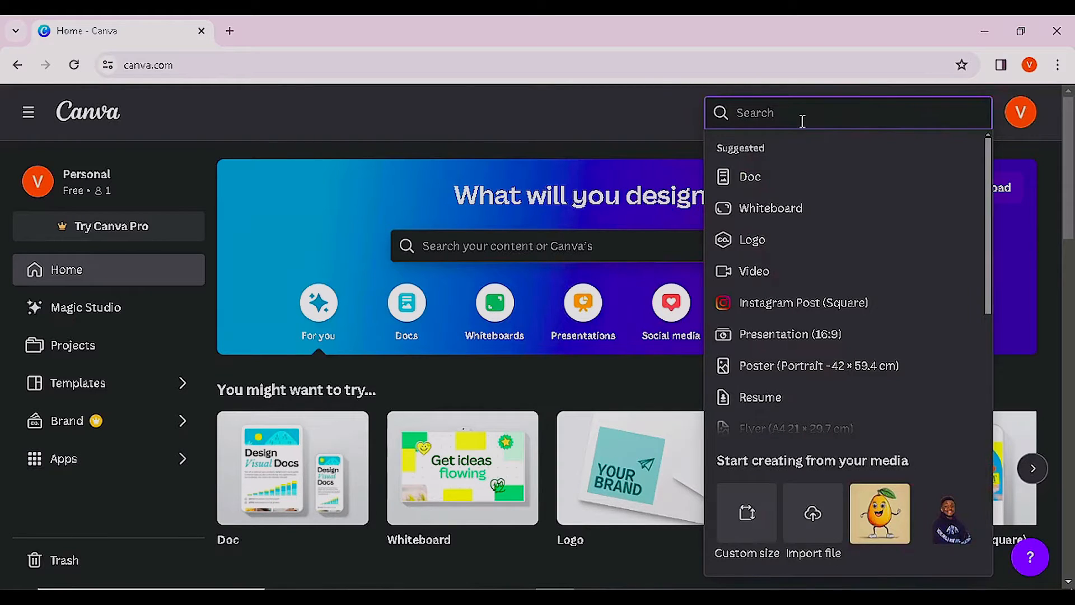
text(ebook)
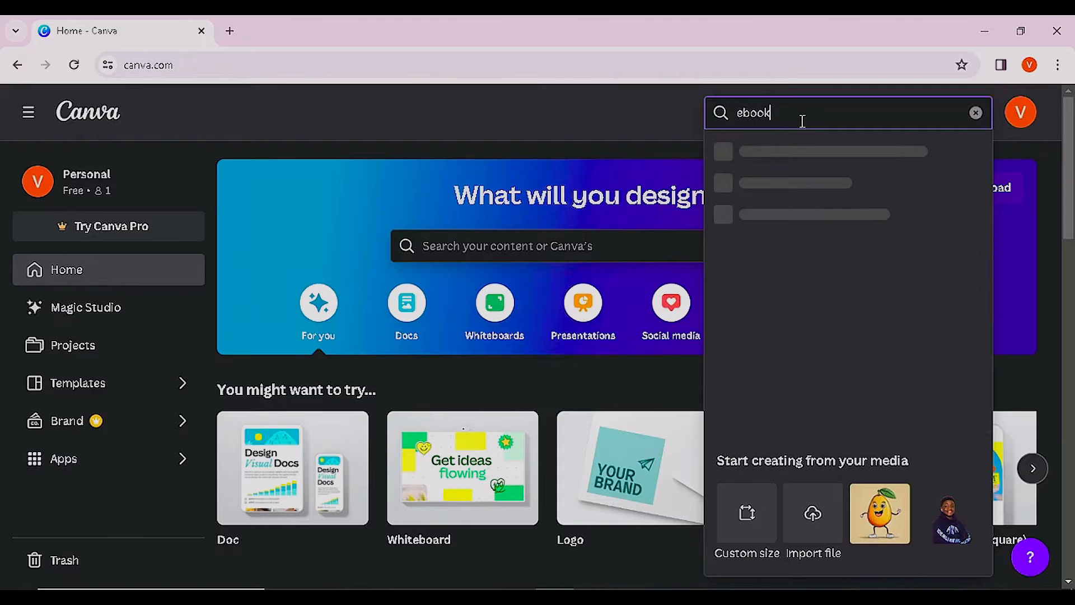
text( cover)
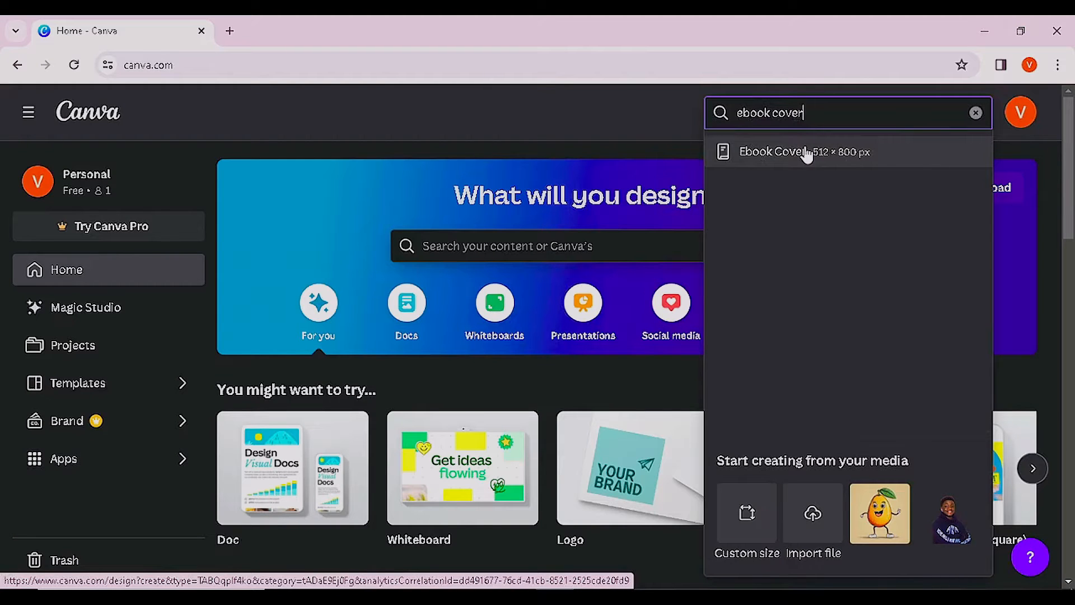
click(807, 153)
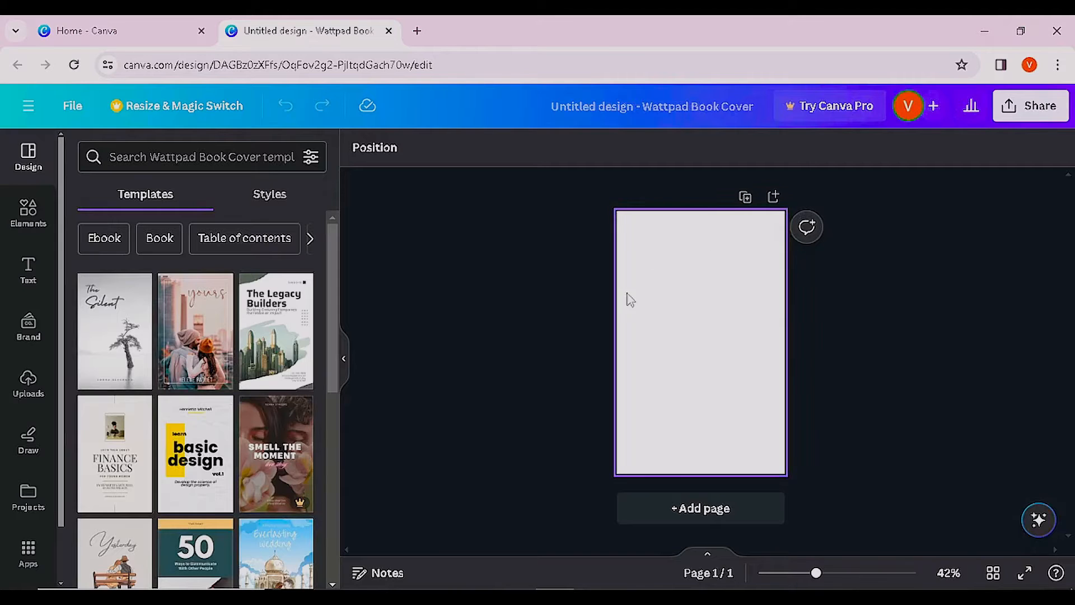
click(707, 290)
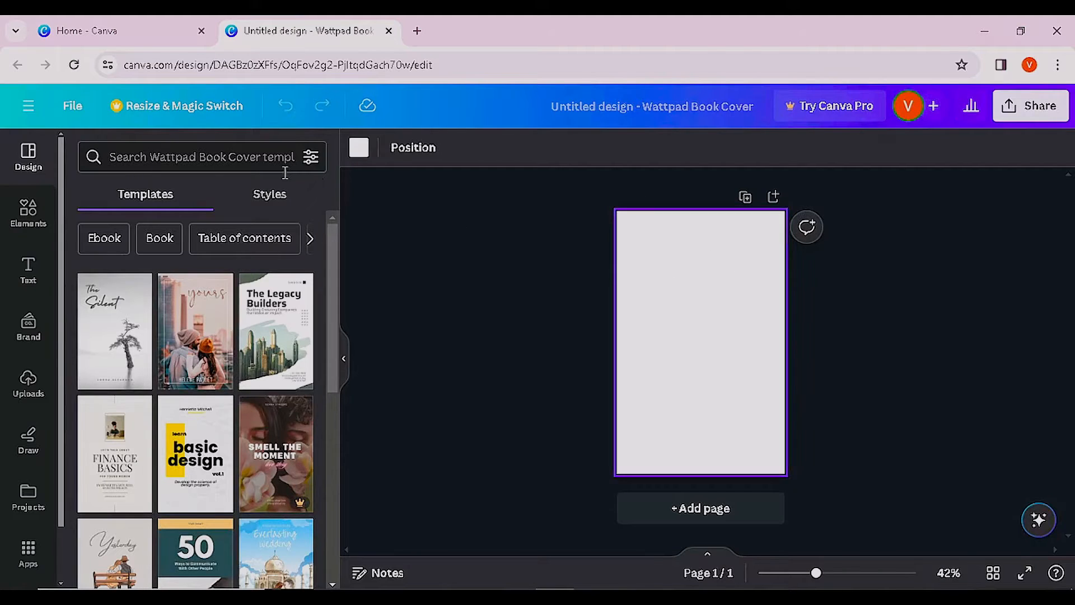
- Search the design elements for "business"
click(35, 211)
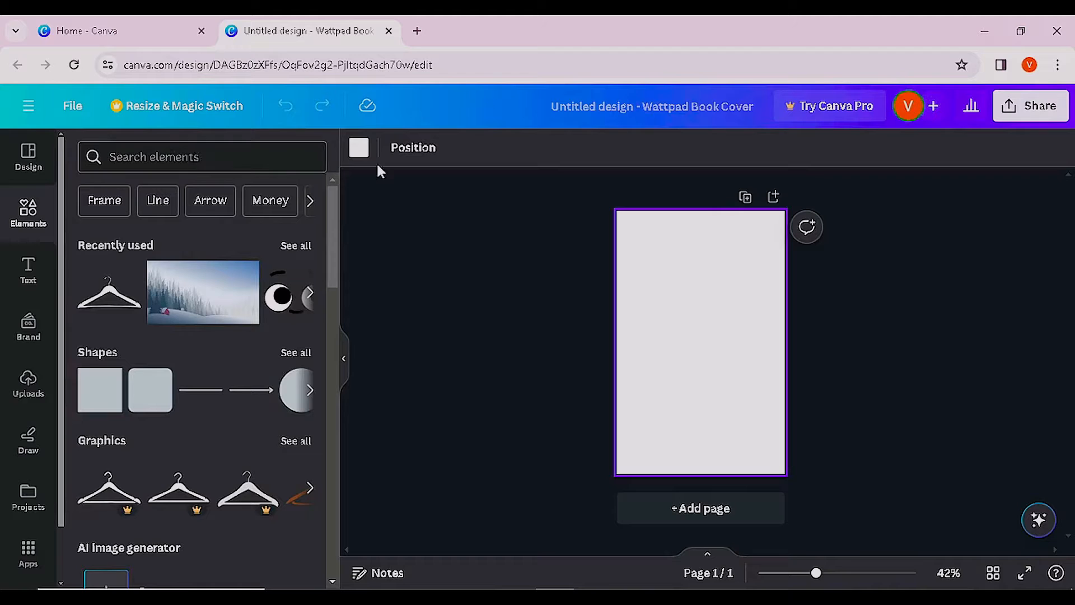
click(187, 160)
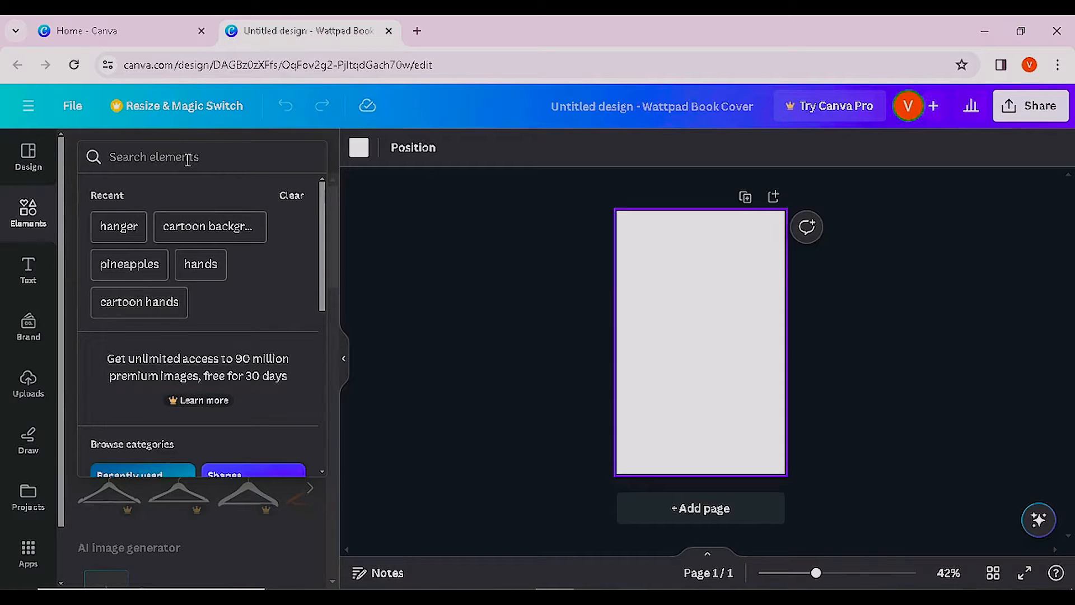
text(business)
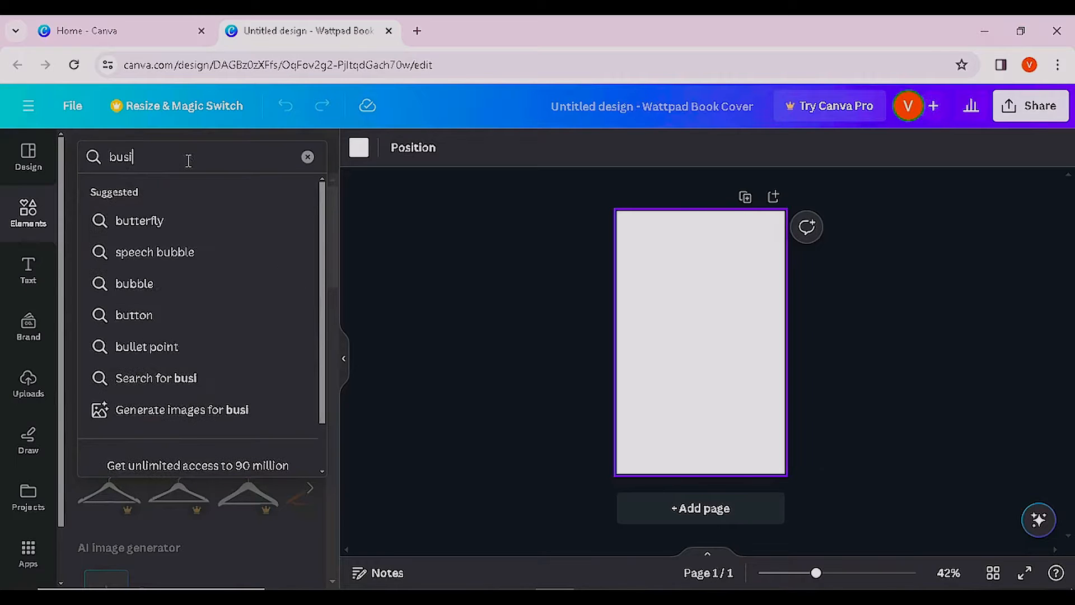
key(Return)
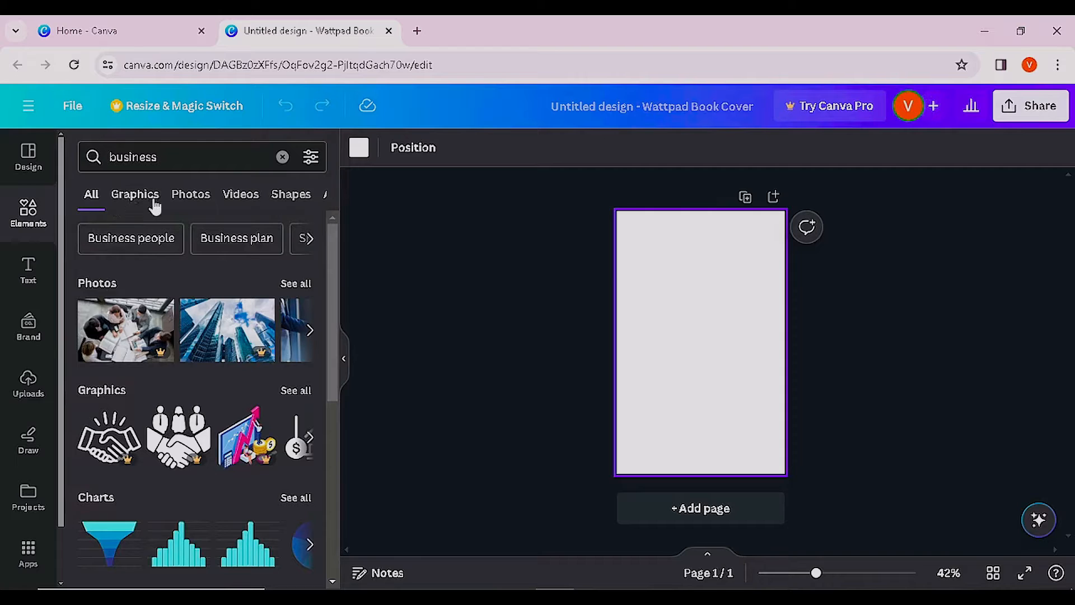
- Examine the business search results, especially the graphics, for imagery that could suit the cover
scroll(223, 413, down, 6)
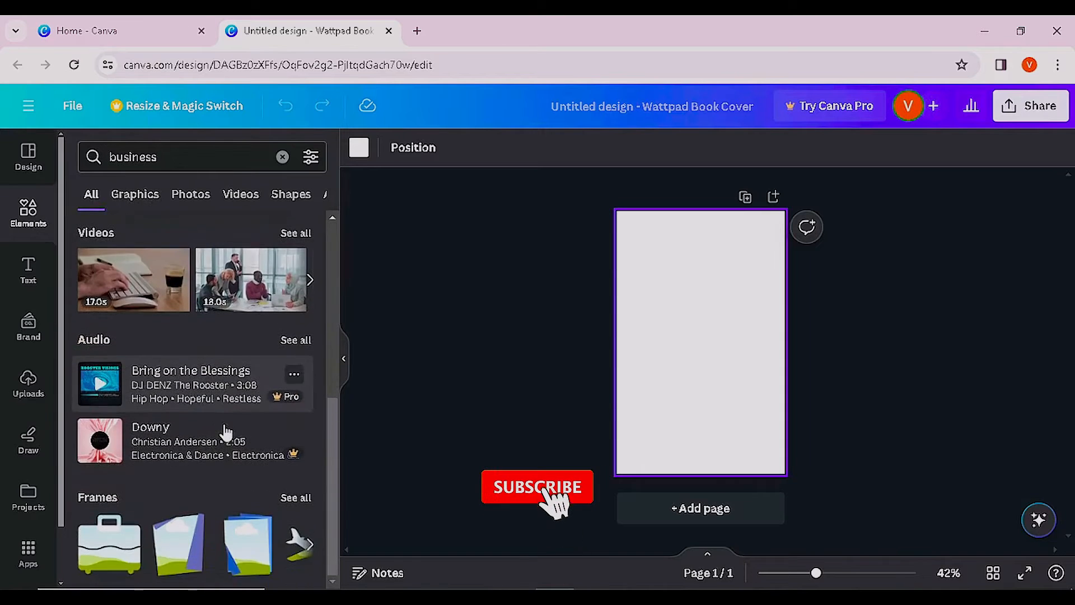
scroll(224, 401, up, 6)
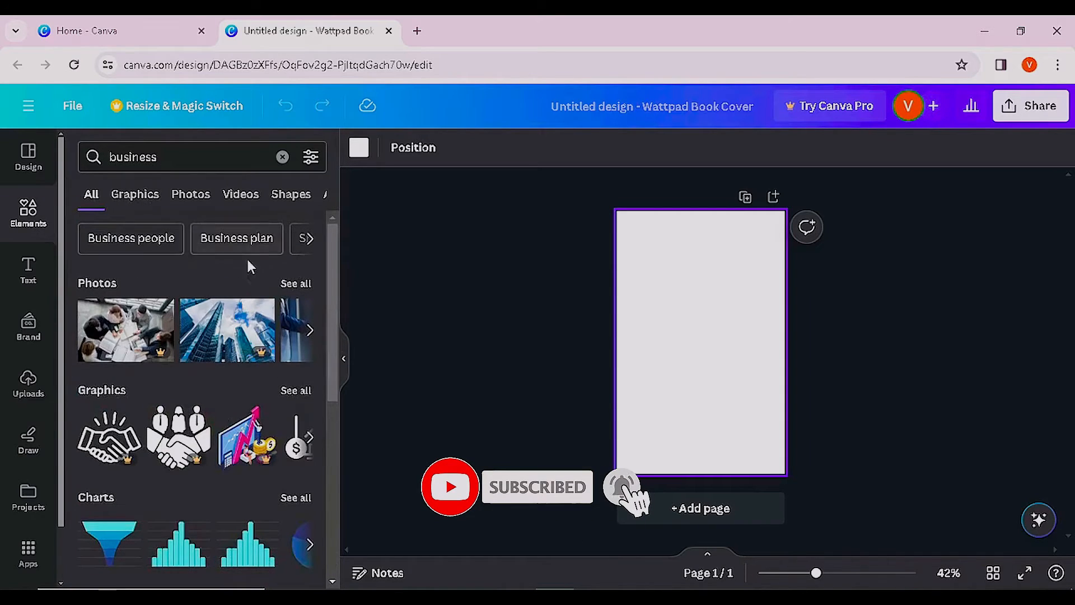
click(147, 202)
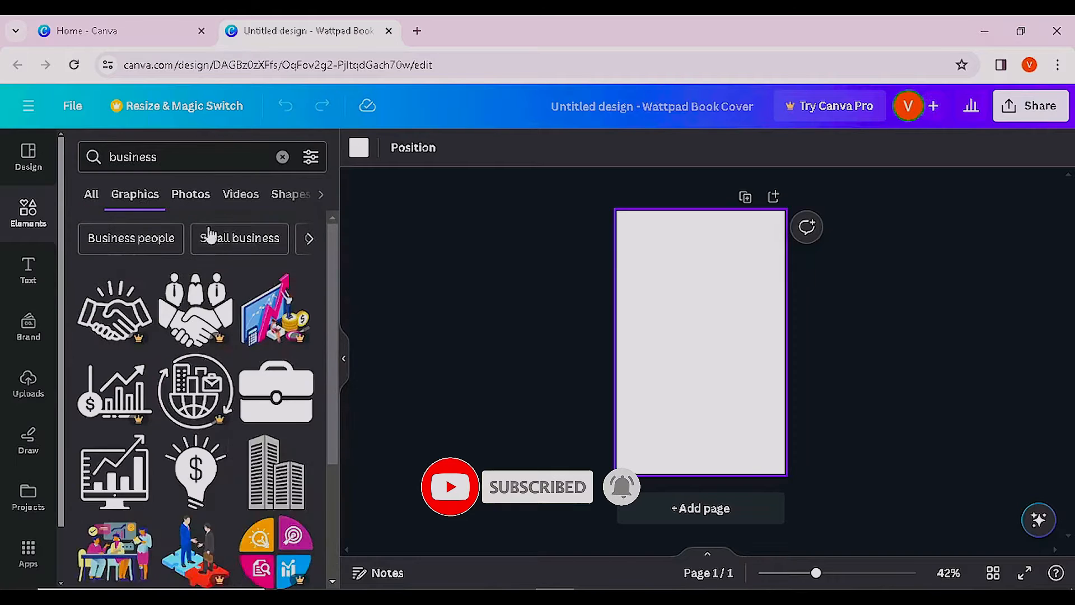
scroll(283, 431, down, 2)
scroll(282, 432, down, 3)
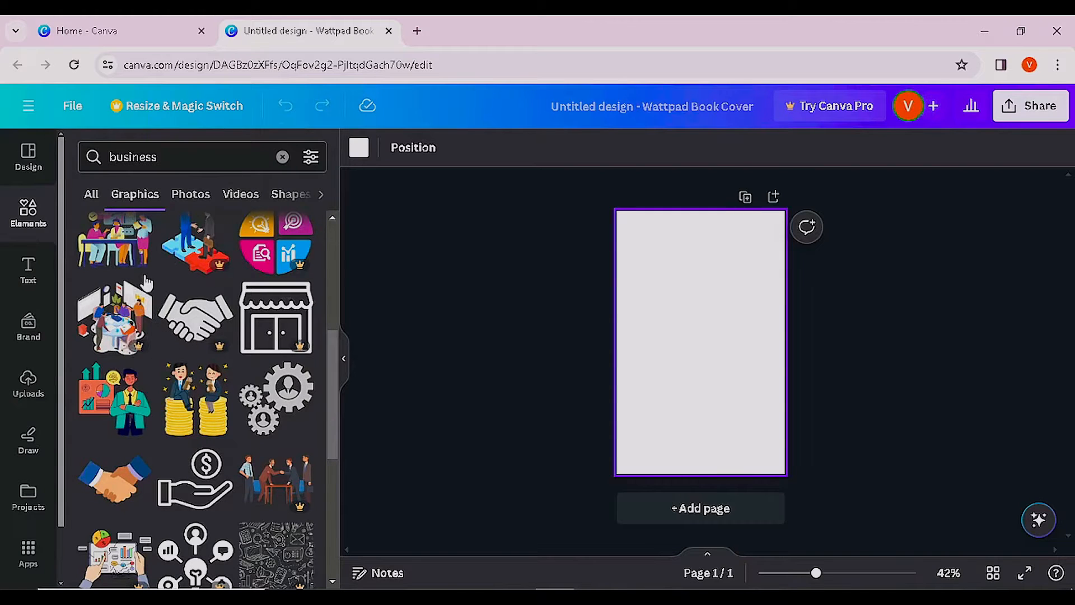
scroll(224, 364, down, 2)
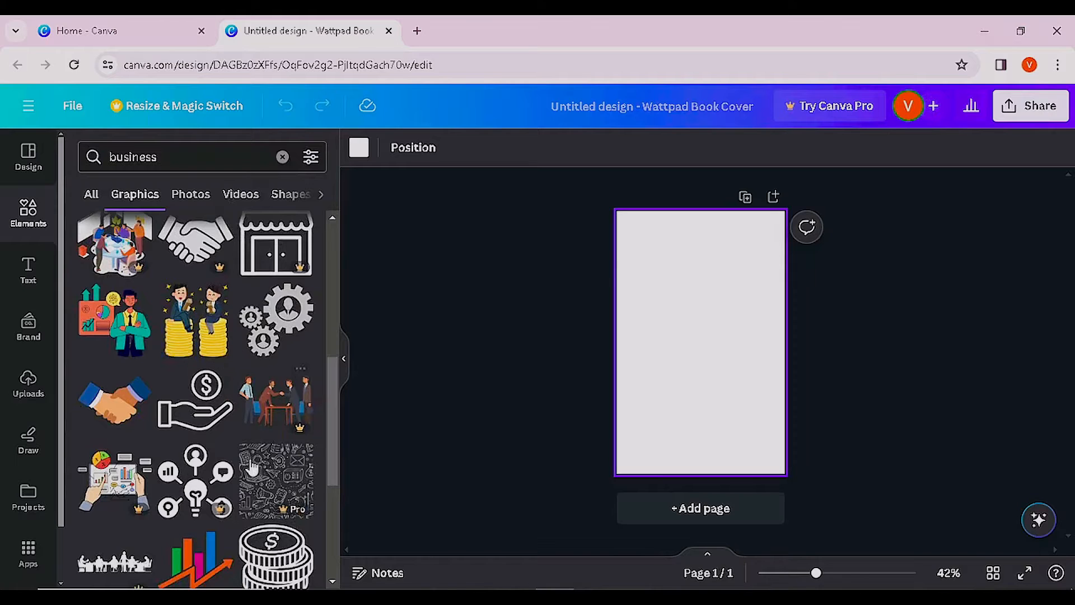
scroll(196, 417, down, 5)
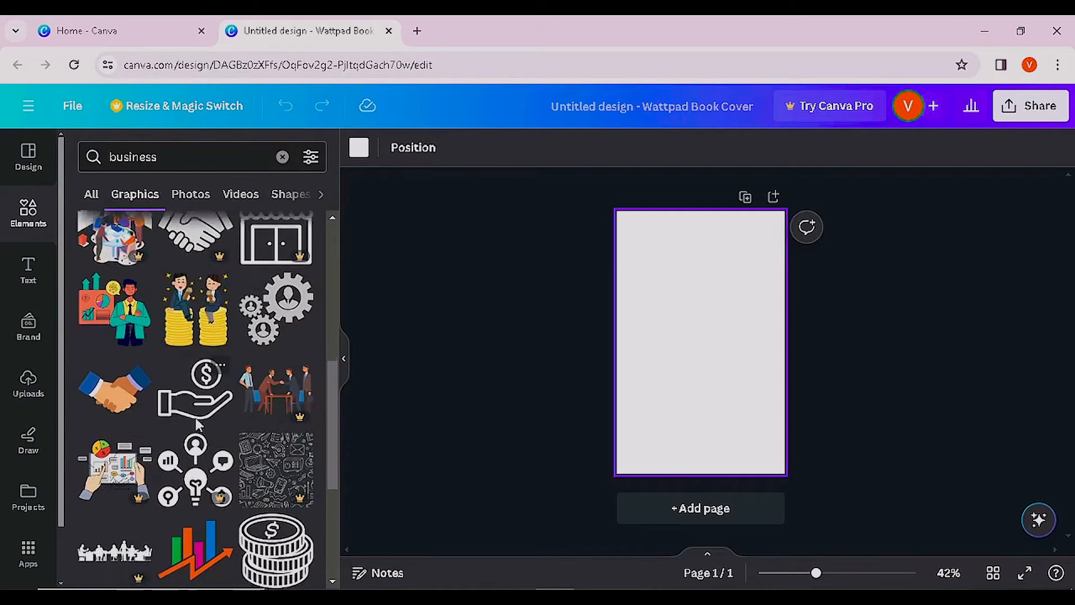
scroll(186, 427, down, 2)
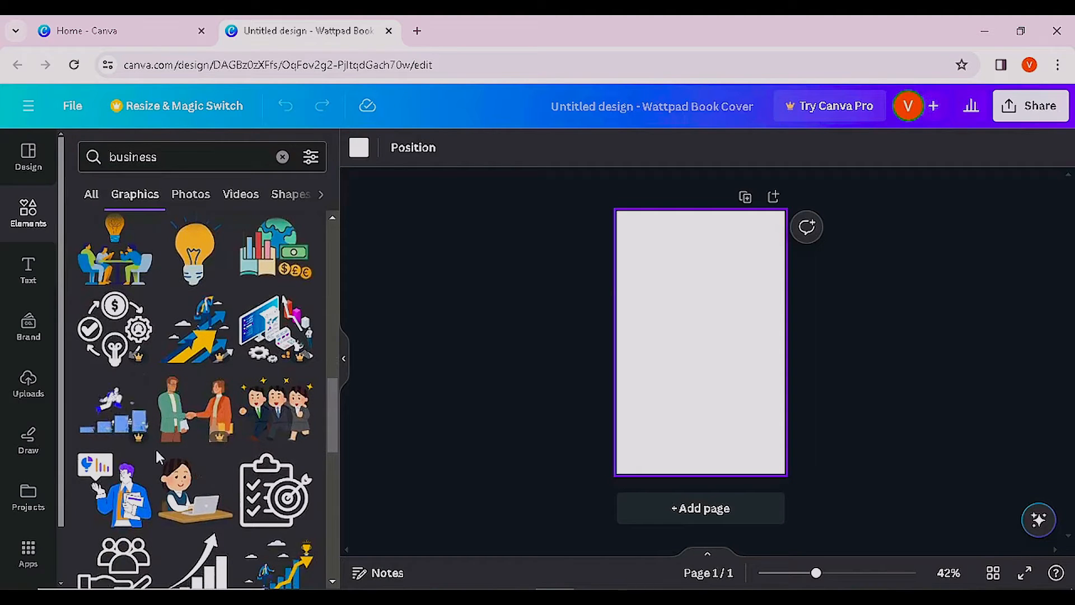
- Add the blue upward-view skyscraper photo from the business photos and move it to the upper part of the page
click(191, 195)
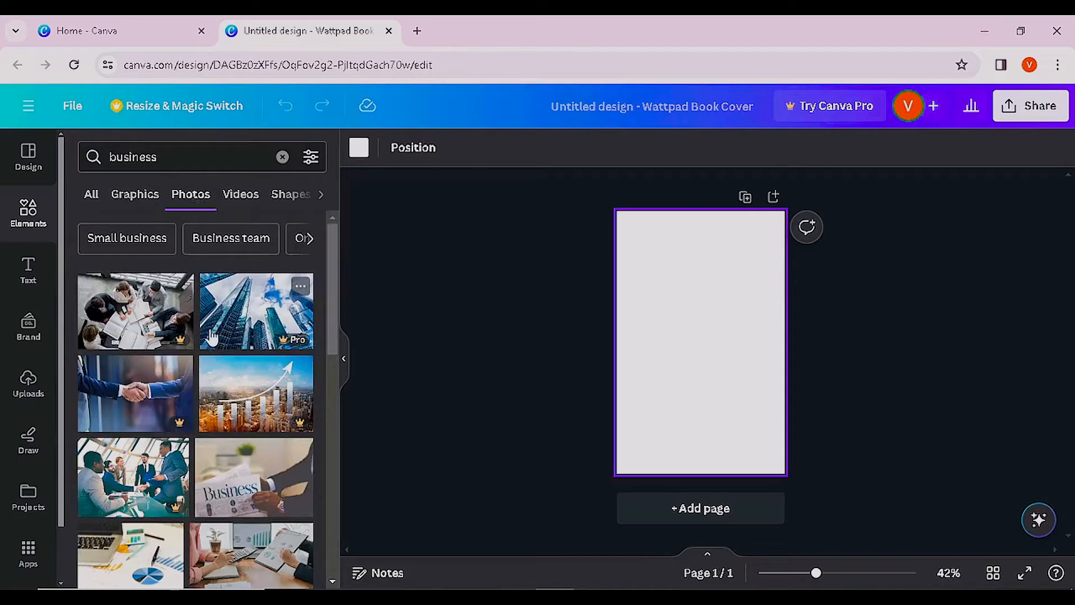
scroll(178, 432, down, 3)
scroll(178, 437, down, 1)
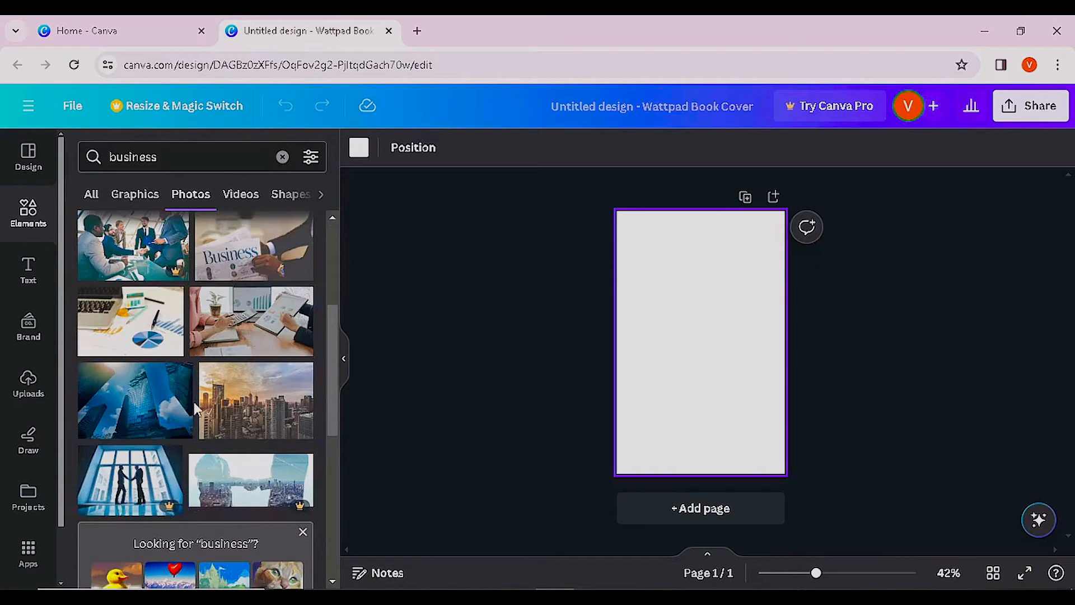
click(157, 405)
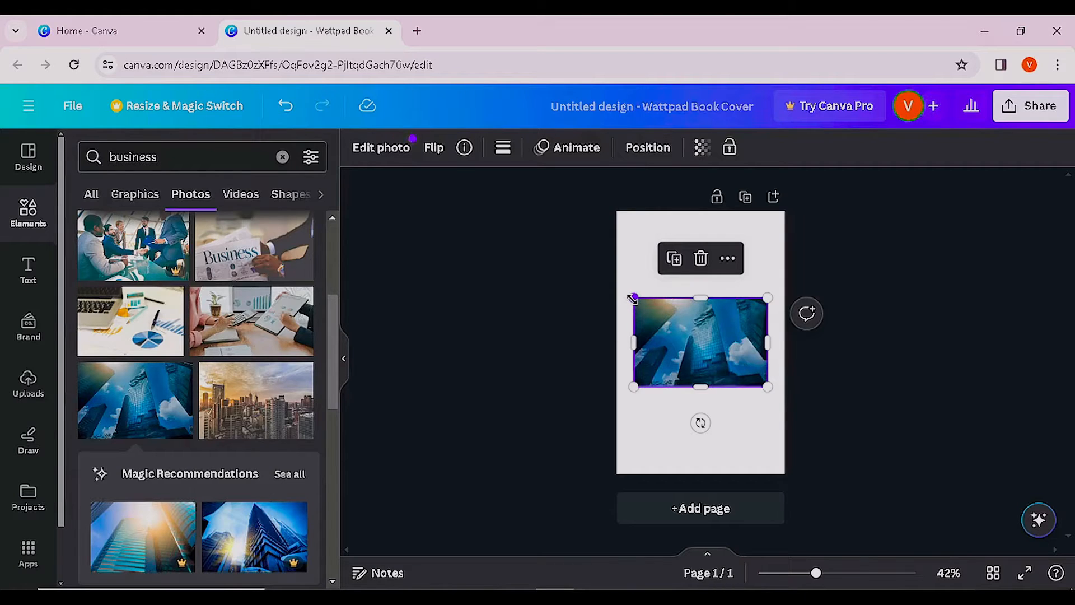
drag(700, 355, 699, 300)
click(885, 311)
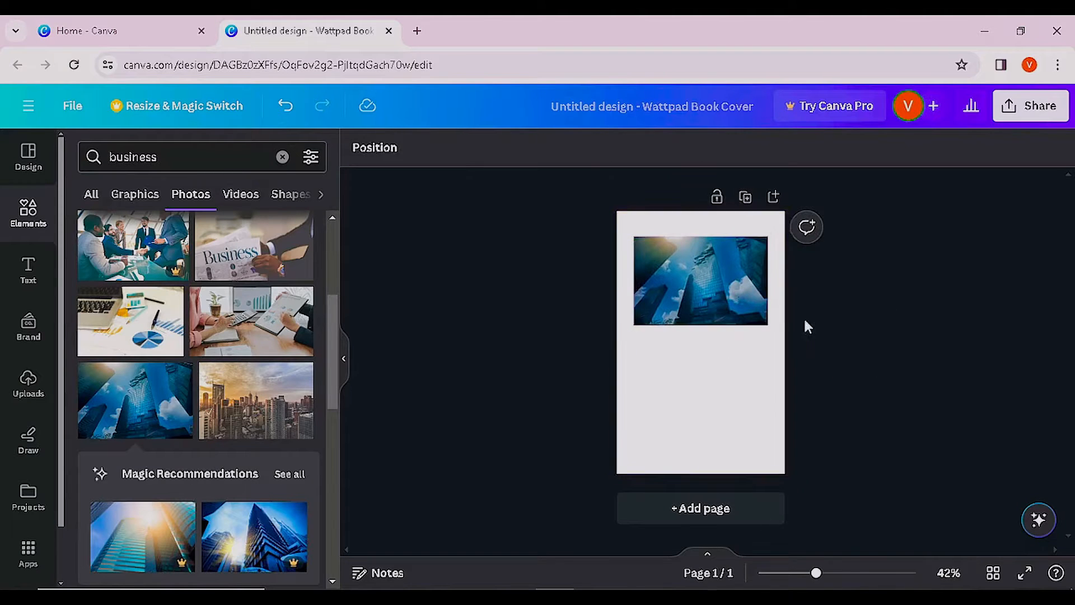
- Enlarge the skyscraper photo and extend its upper edge so that it covers the whole page as a background
click(712, 287)
drag(635, 326, 532, 563)
drag(418, 469, 411, 472)
drag(707, 388, 826, 384)
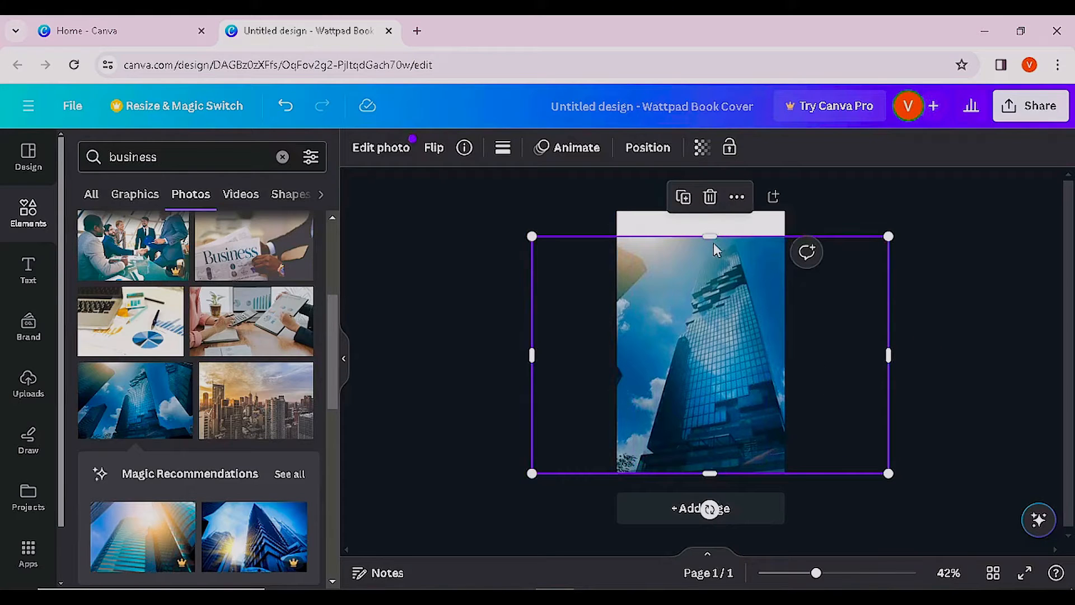
drag(709, 236, 712, 211)
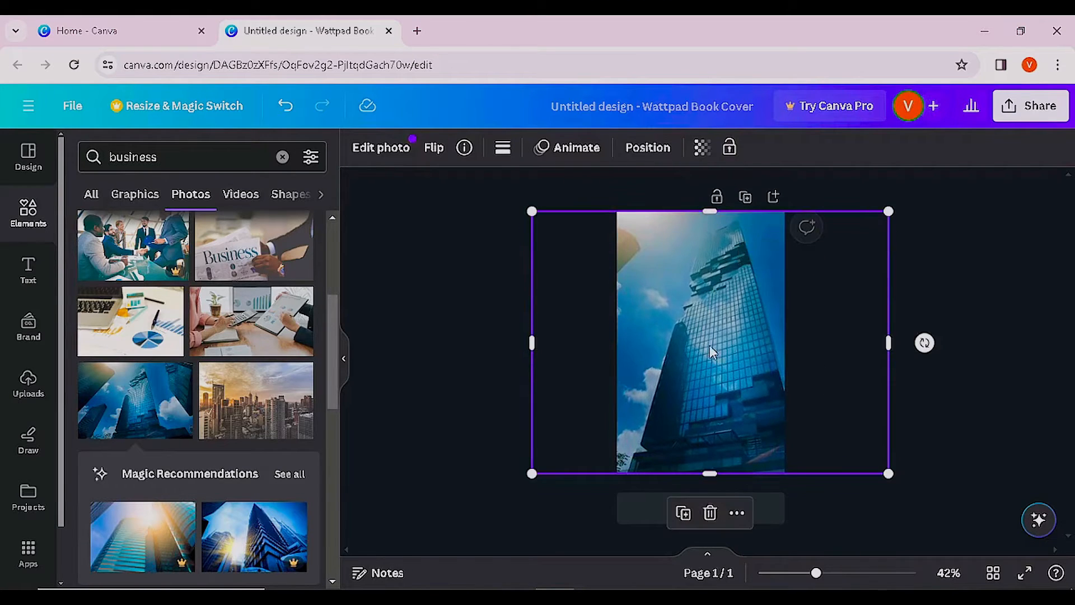
click(900, 481)
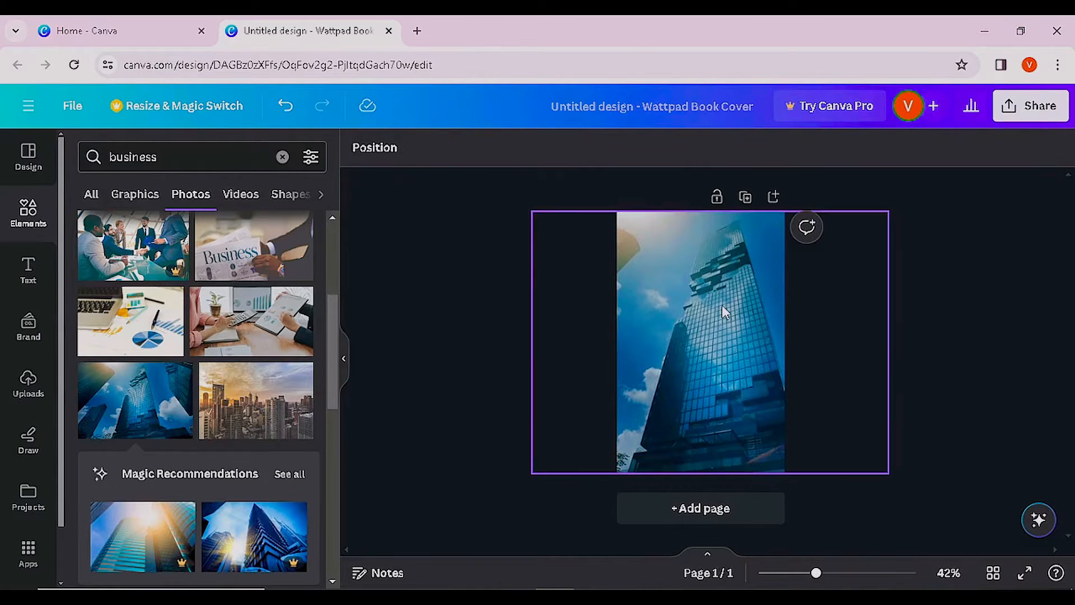
- Shift the background photo slightly to the right, keeping the page fully covered
click(707, 344)
mouse_move(707, 344)
mouse_down()
mouse_move(774, 349)
mouse_move(726, 346)
mouse_up()
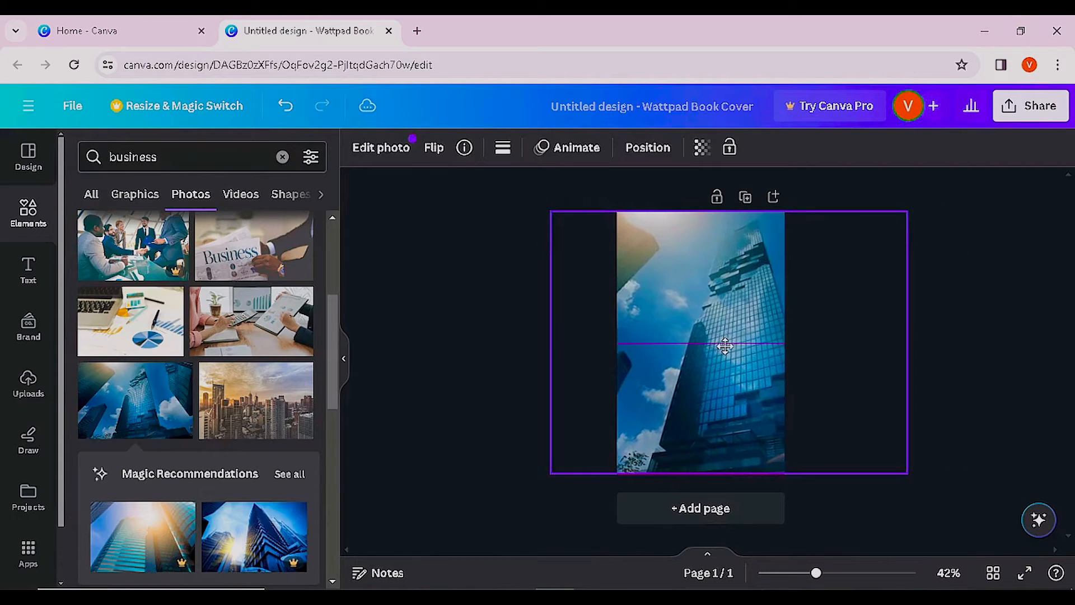
click(964, 381)
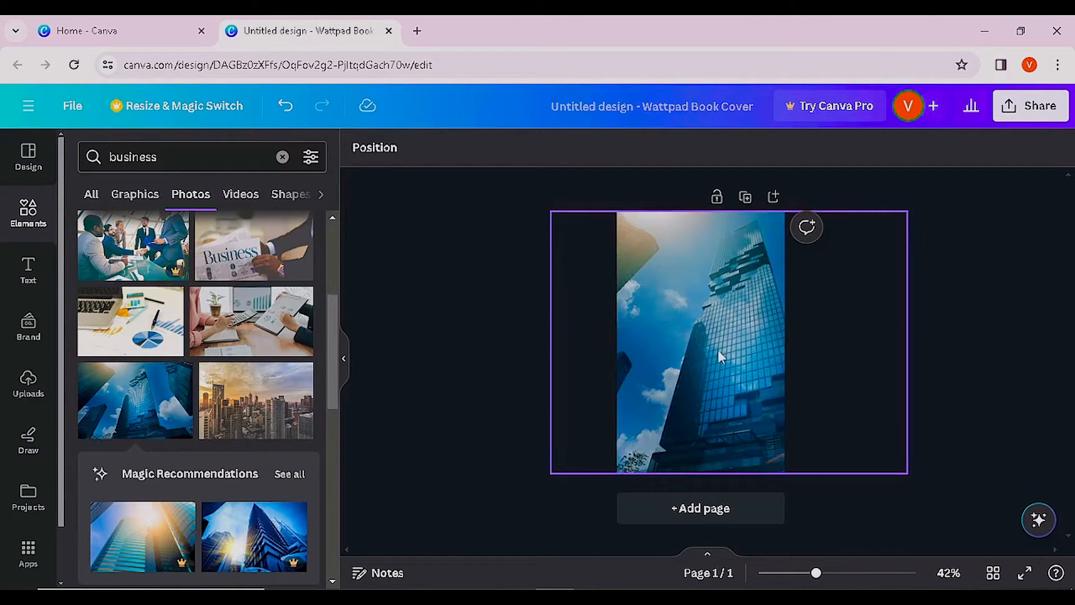
- Add a heading in the upper part of the cover reading "HOW TO CREATE AN ONLINE BUSINESS"
click(29, 275)
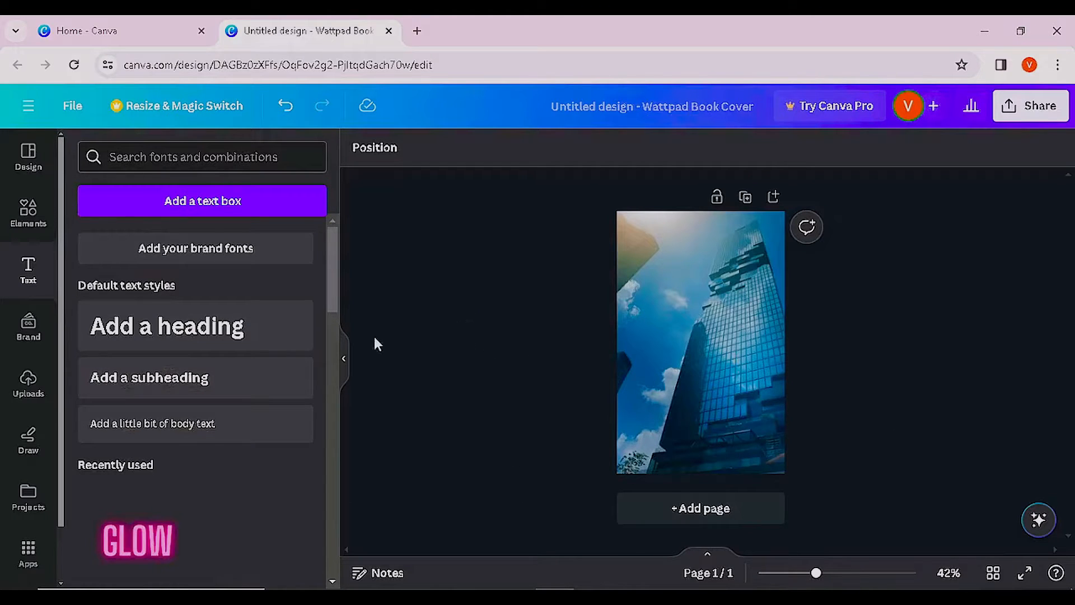
click(137, 332)
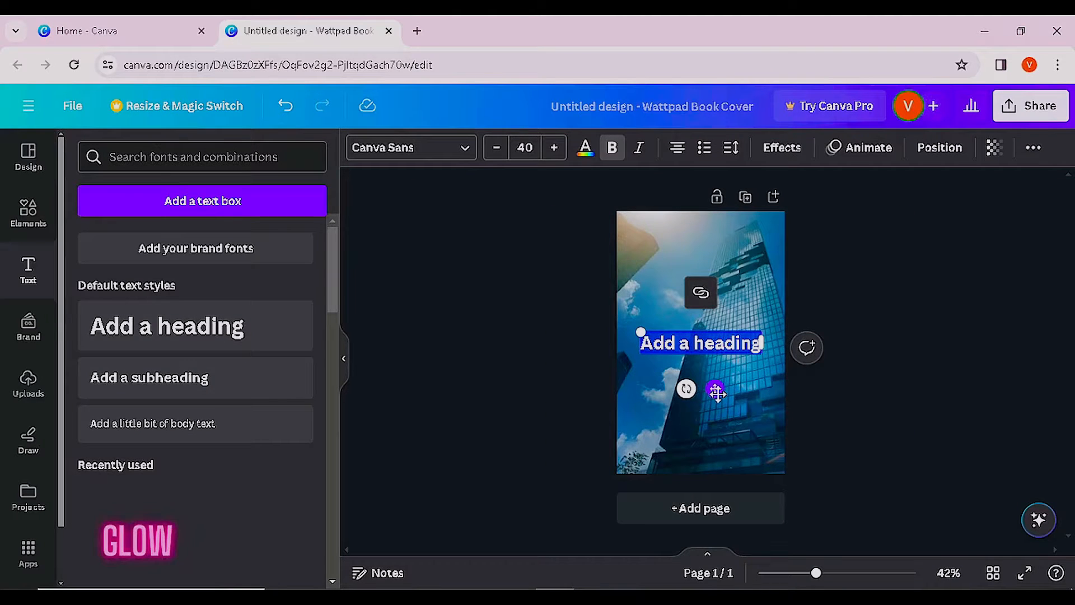
drag(717, 392, 717, 320)
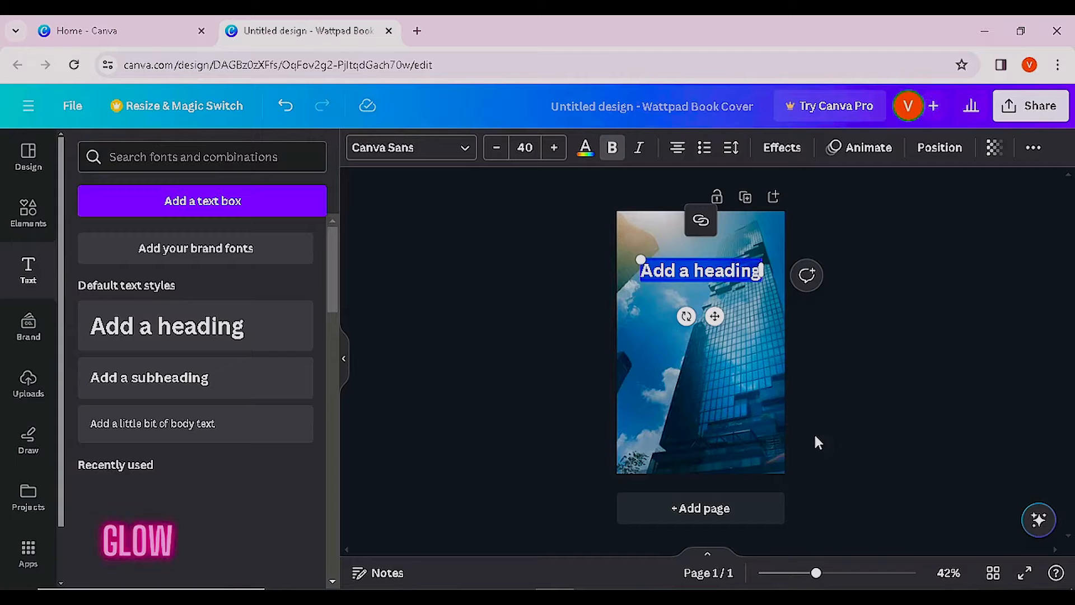
text(HOW TO CR)
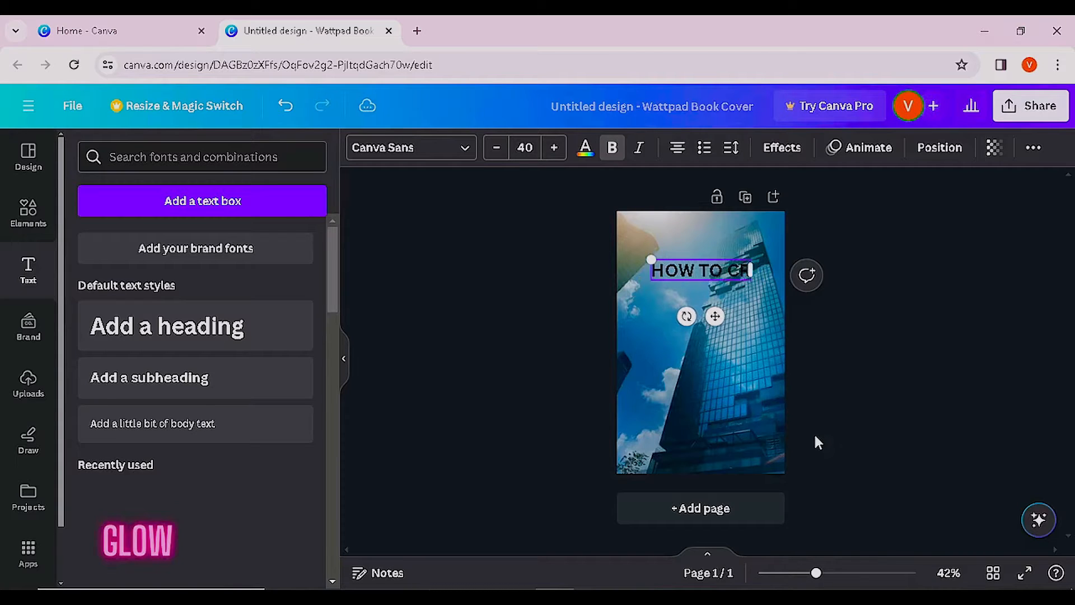
text(EATE AN O)
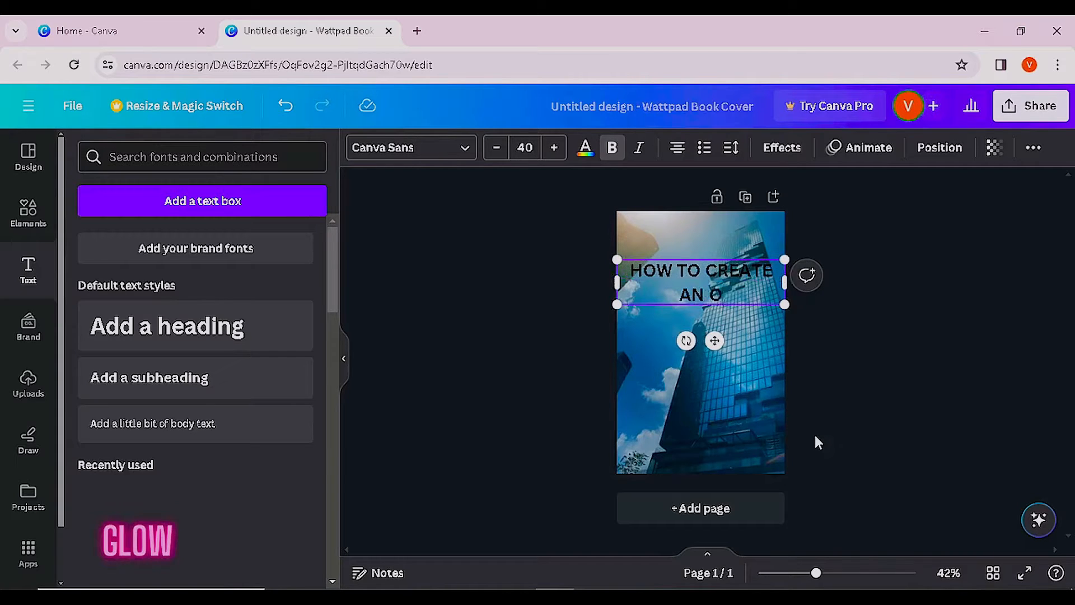
text(NLINE BUSINESS)
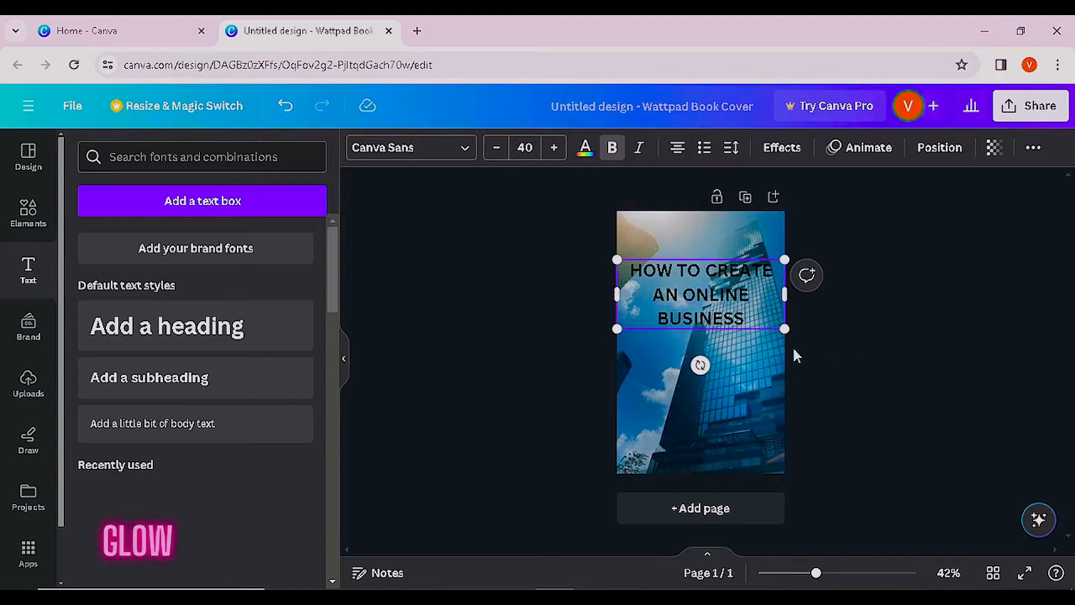
- Move the title slightly down the cover and set its text colour to white
click(839, 339)
click(722, 310)
drag(722, 310, 718, 331)
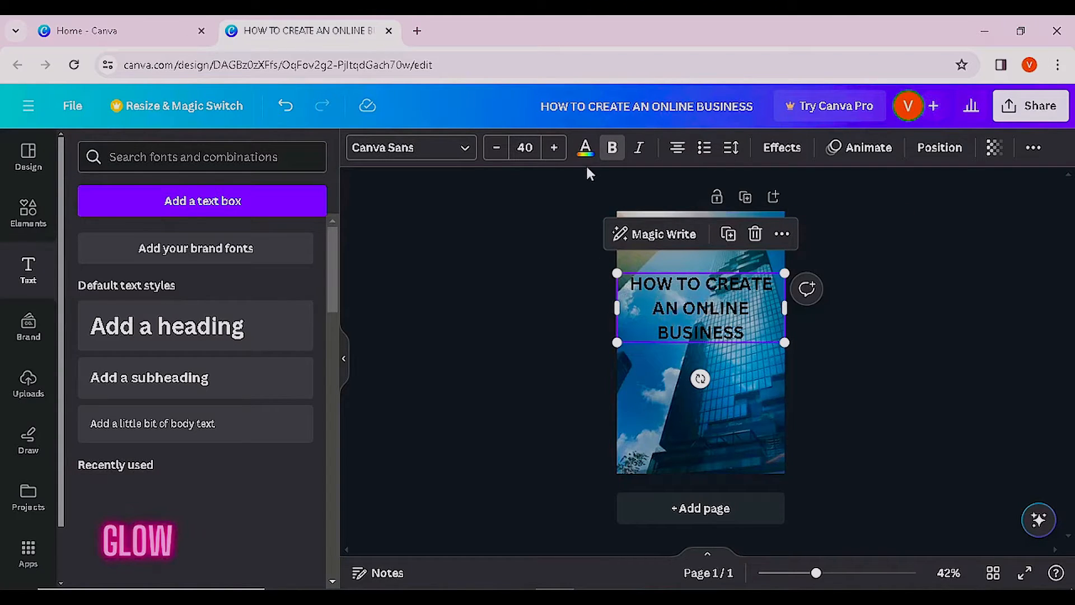
click(585, 149)
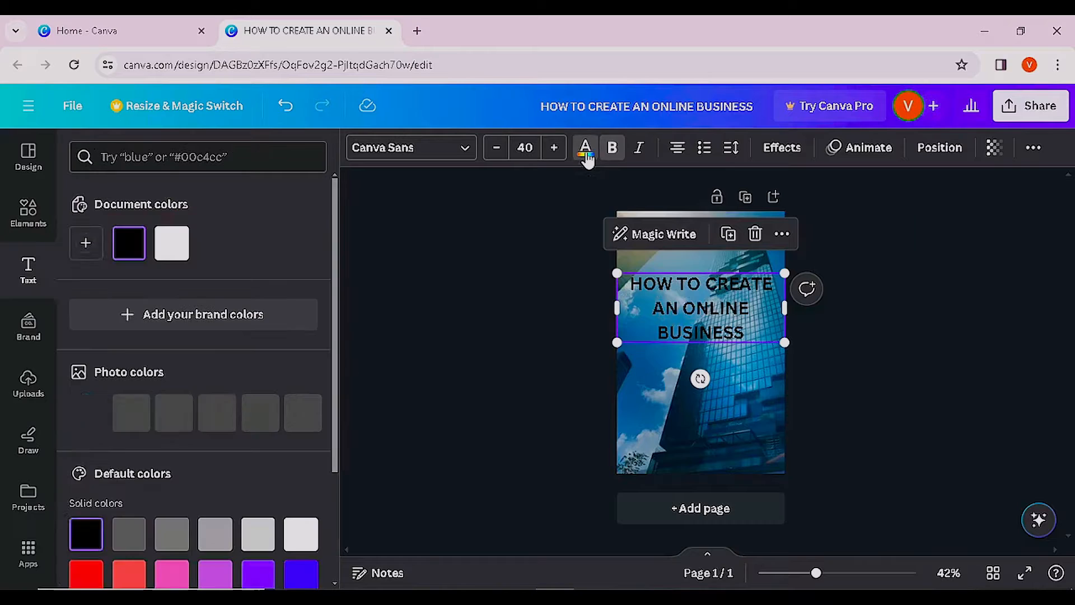
click(175, 255)
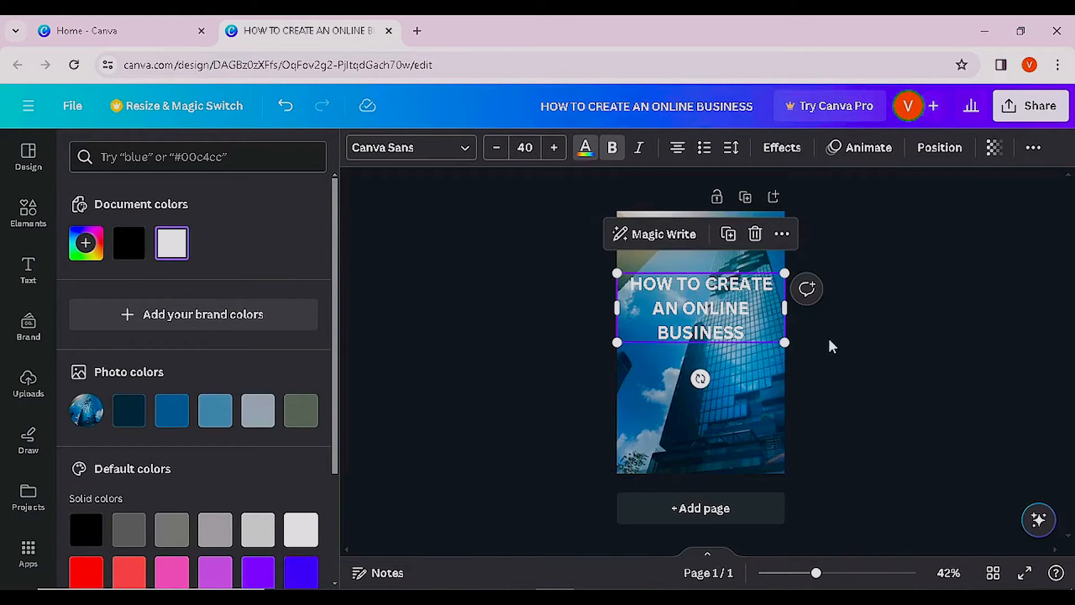
click(834, 364)
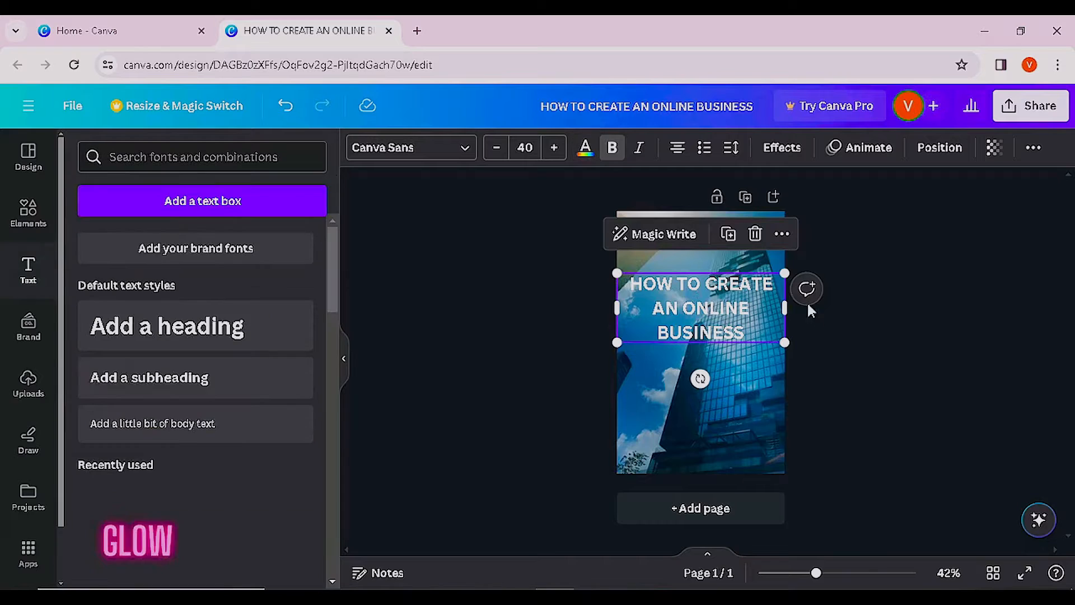
- Apply the Background text effect to the cover title and set its roundness to 31
click(784, 159)
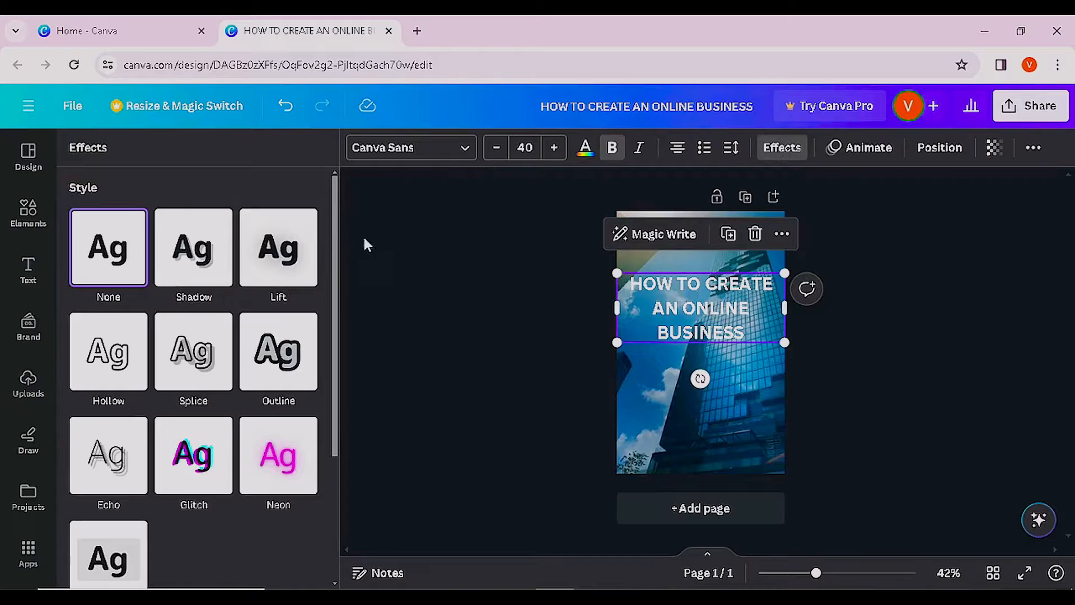
scroll(224, 344, down, 3)
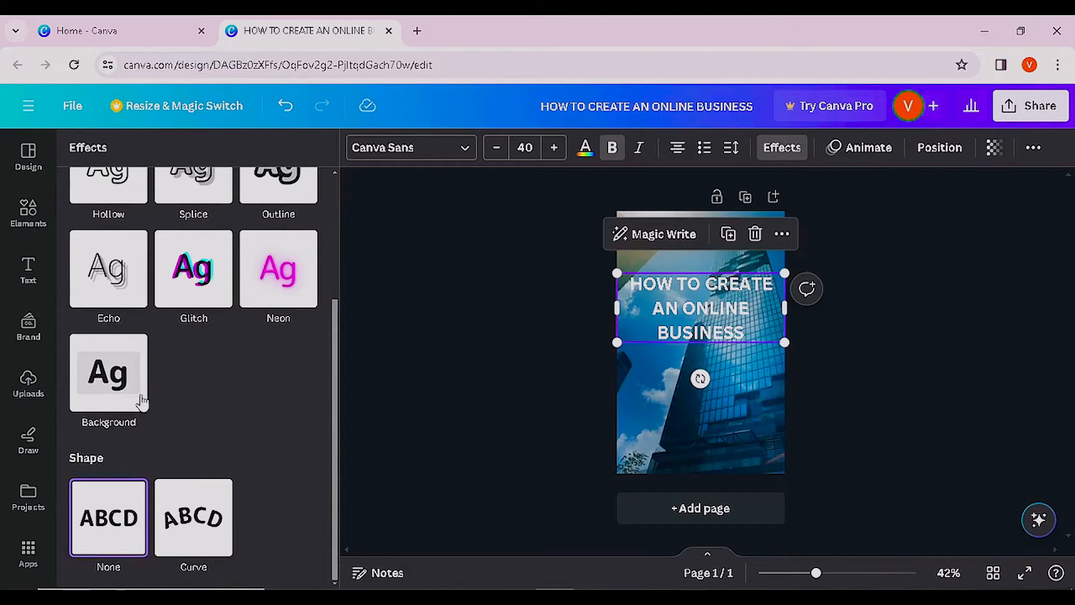
click(116, 397)
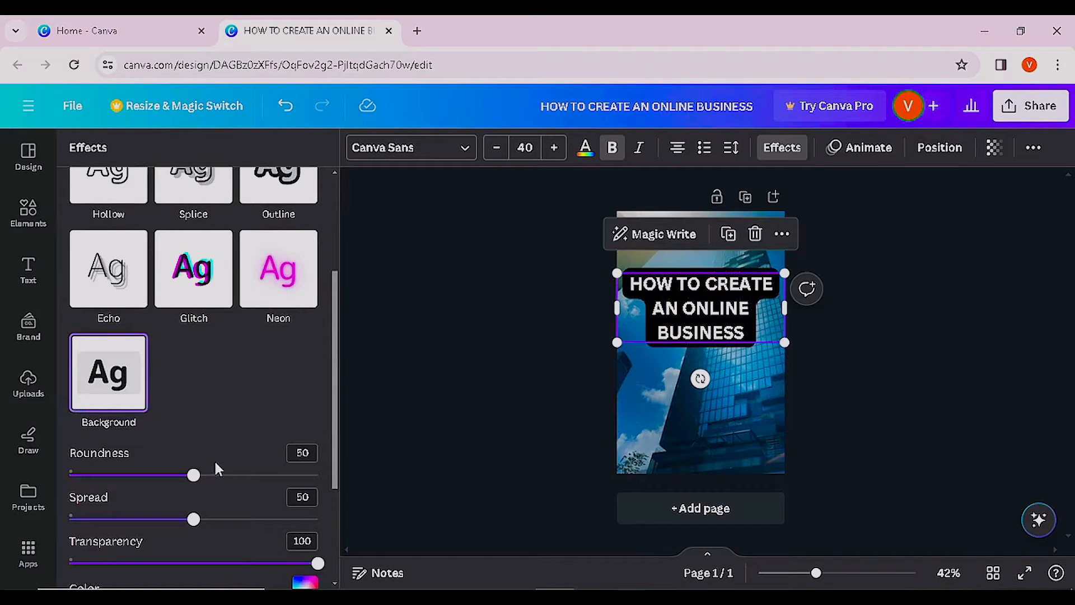
drag(191, 482, 149, 489)
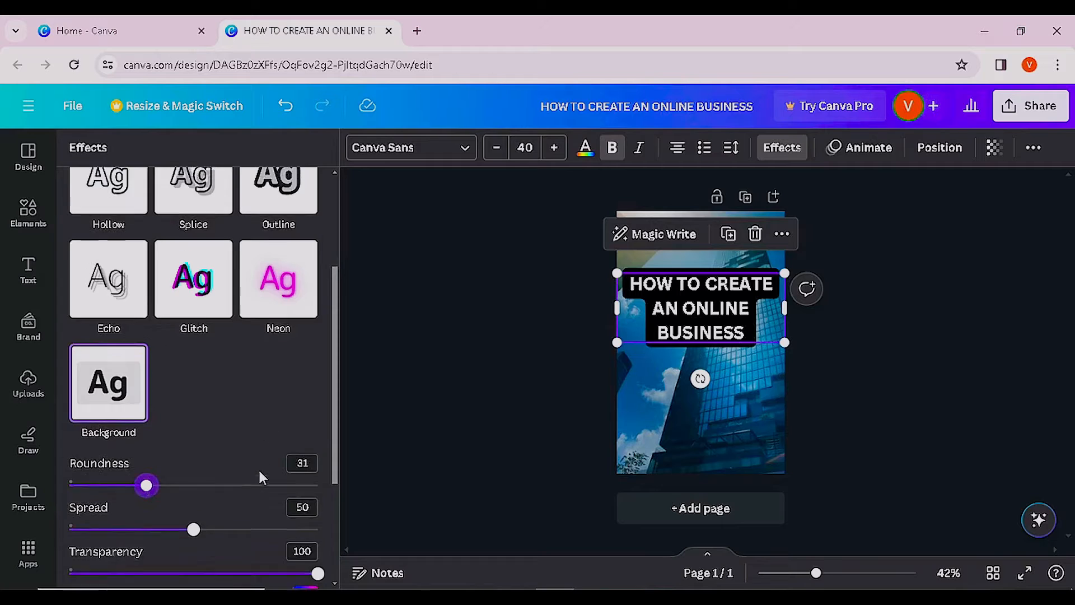
- Change the colour of the title's background effect to a custom light blue
scroll(275, 462, down, 3)
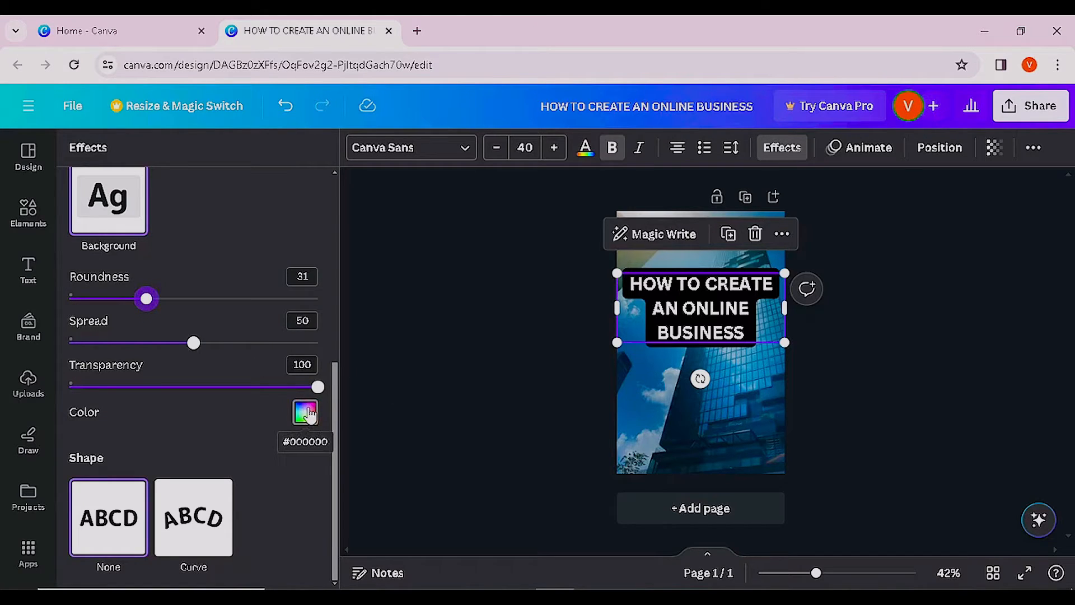
click(306, 415)
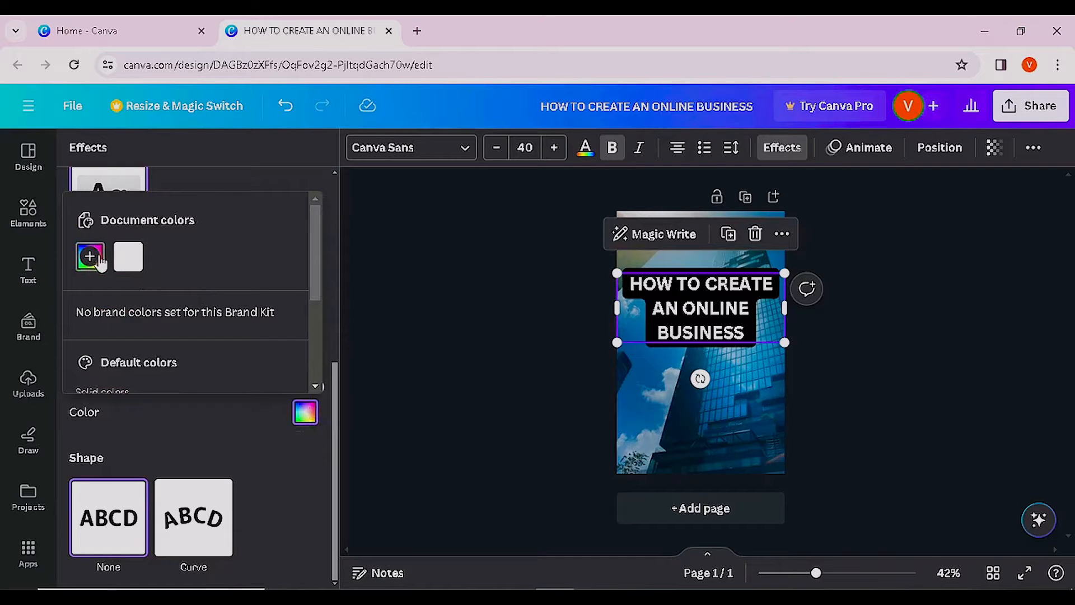
click(89, 255)
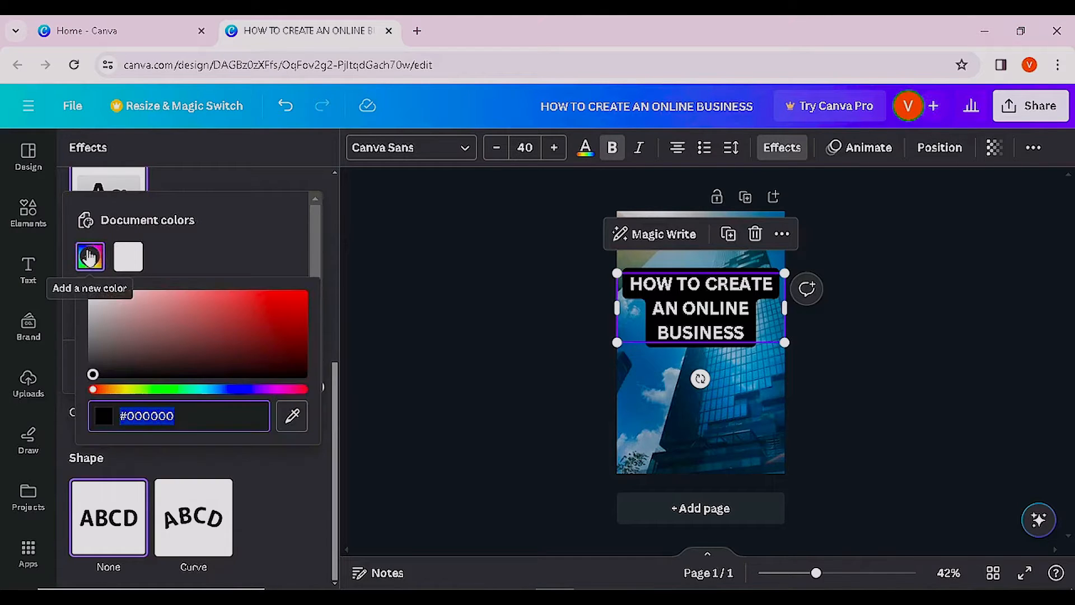
click(219, 390)
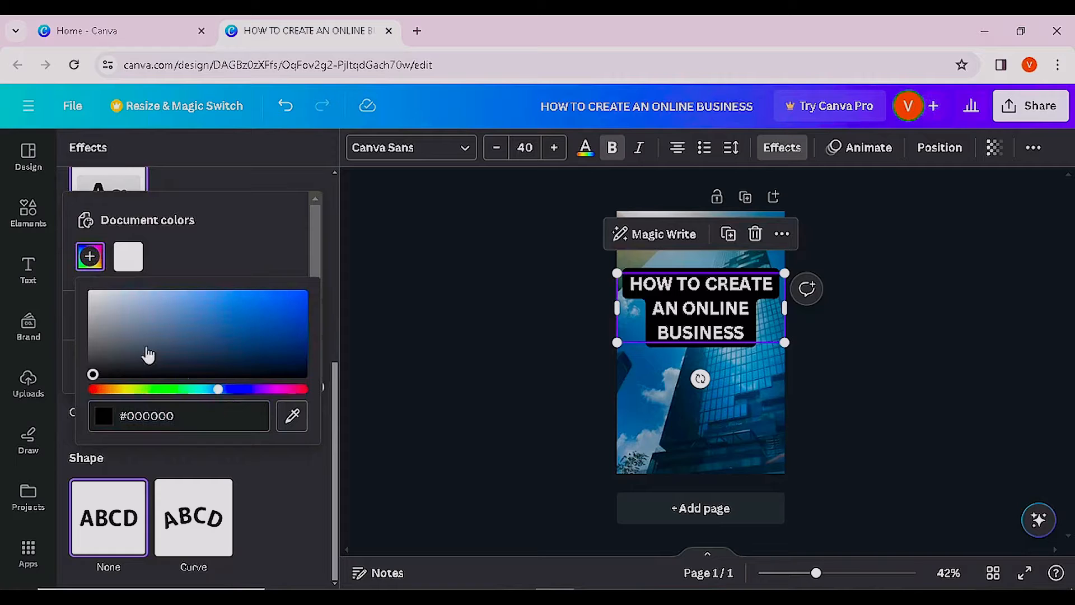
drag(141, 350, 194, 301)
click(845, 415)
click(845, 415)
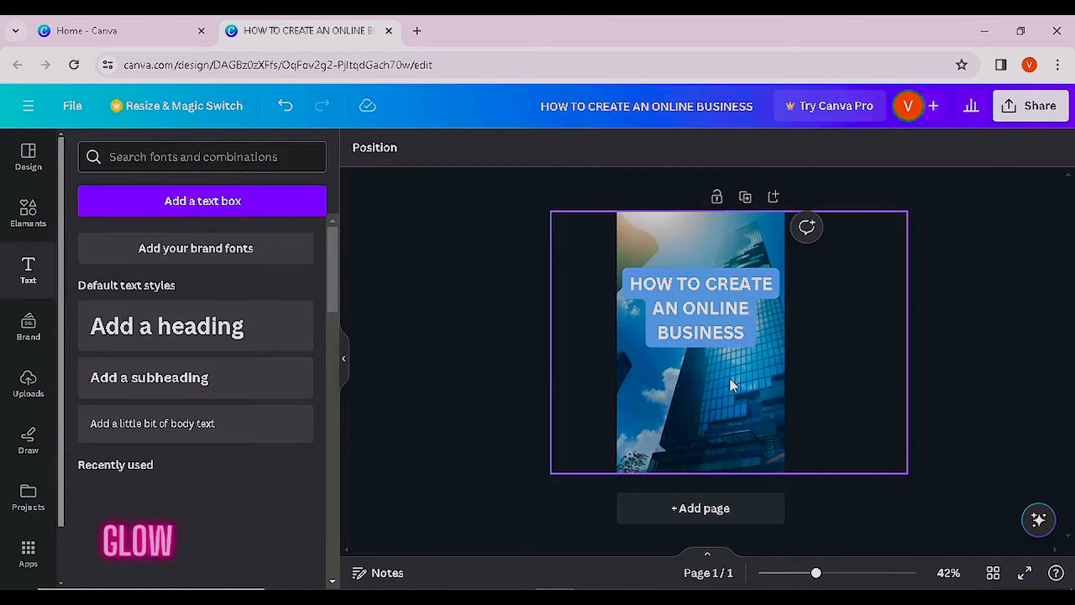
- Duplicate the title text and place the copy directly below the original, aligned with it
click(727, 334)
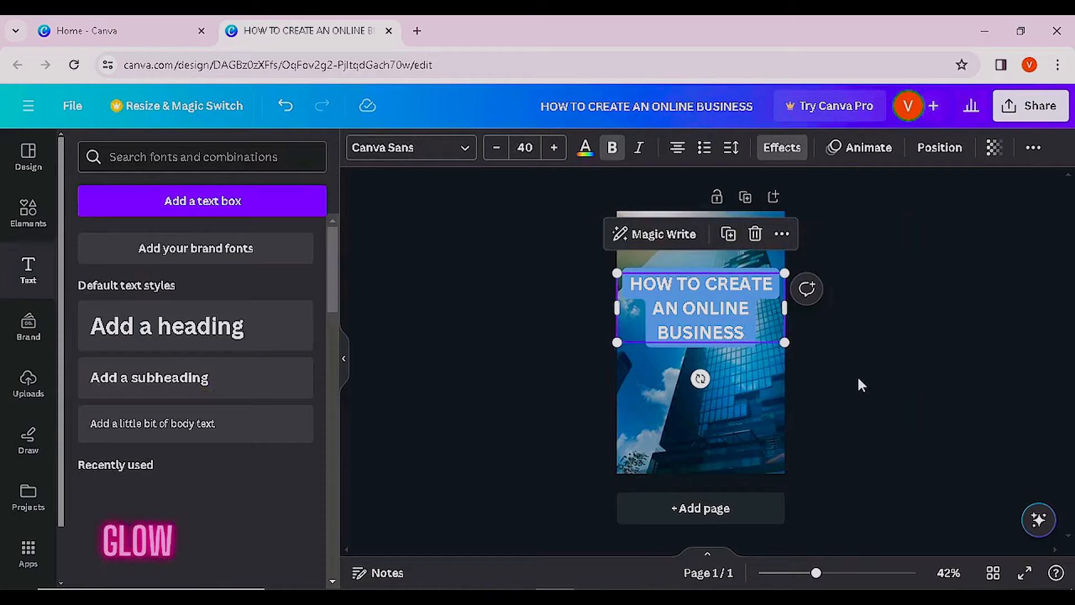
click(858, 314)
click(727, 307)
click(729, 235)
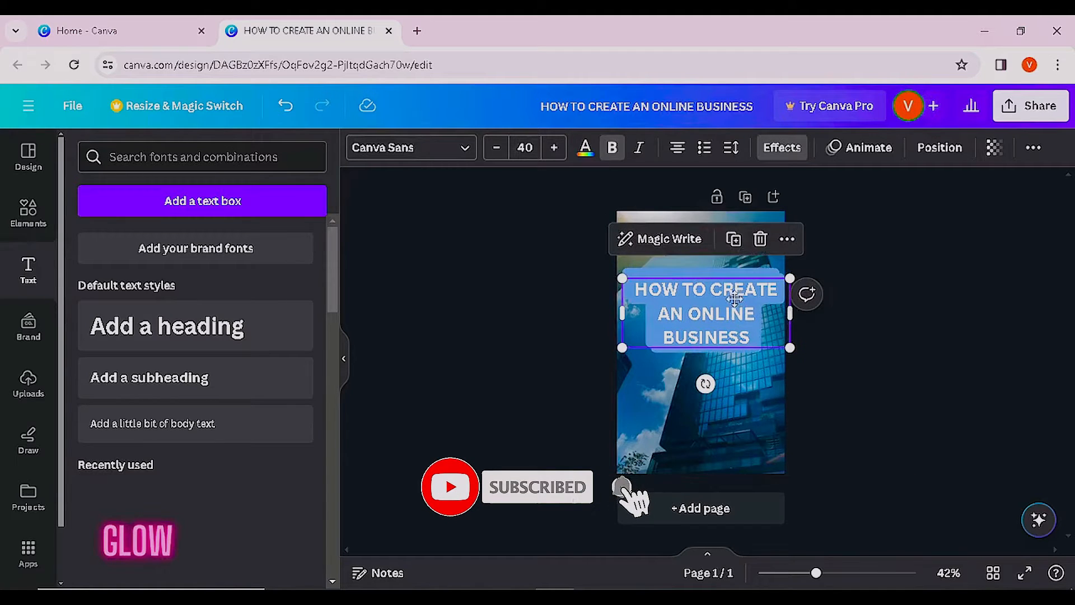
drag(735, 295, 731, 386)
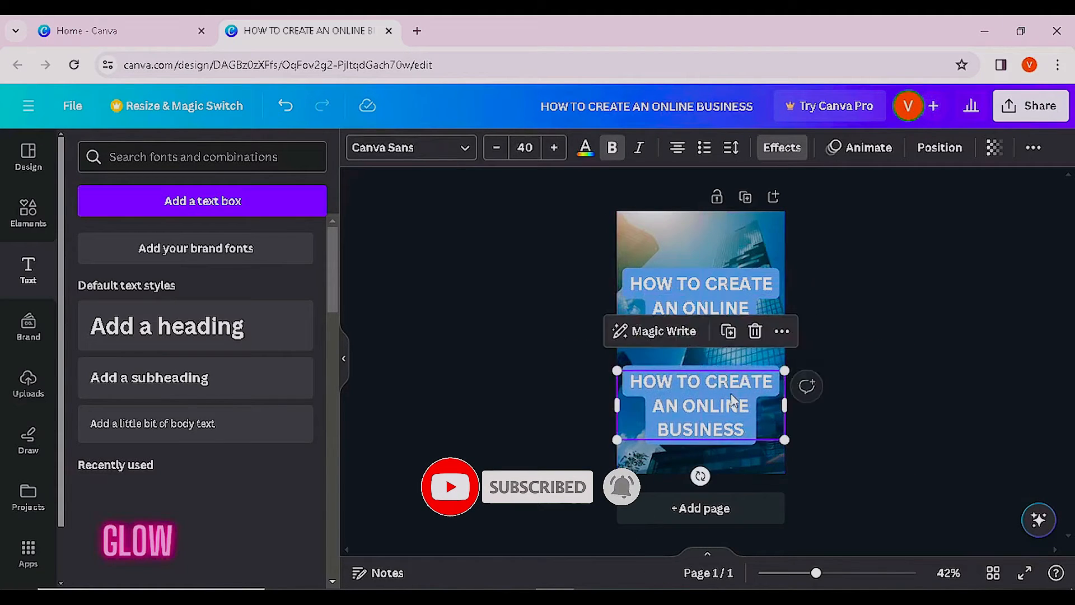
- Replace the text of the duplicated title with the author's full name in capitals
double_click(727, 394)
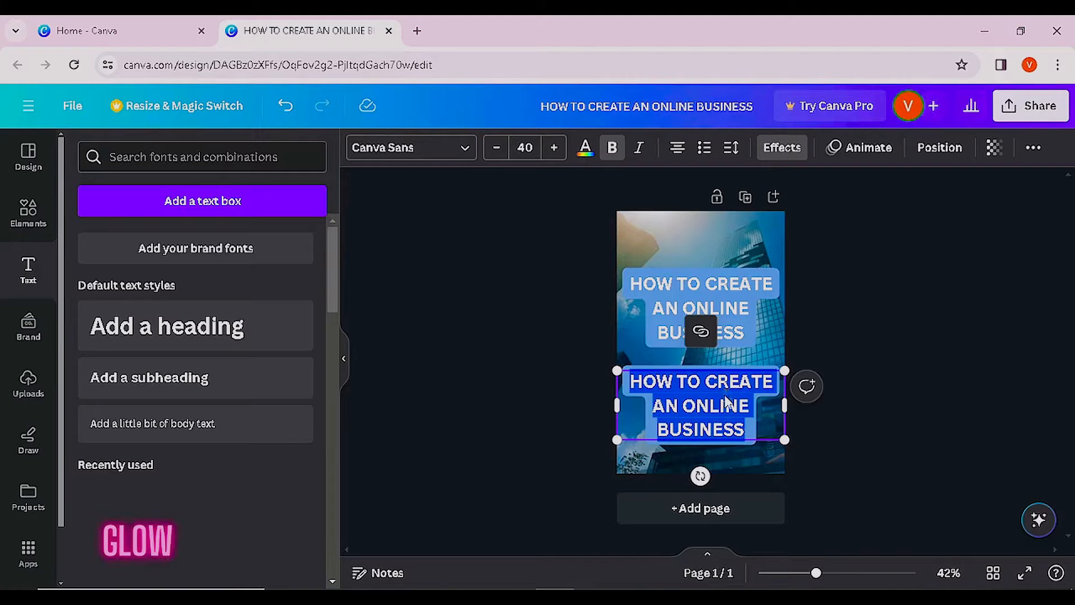
text(KESINGTO)
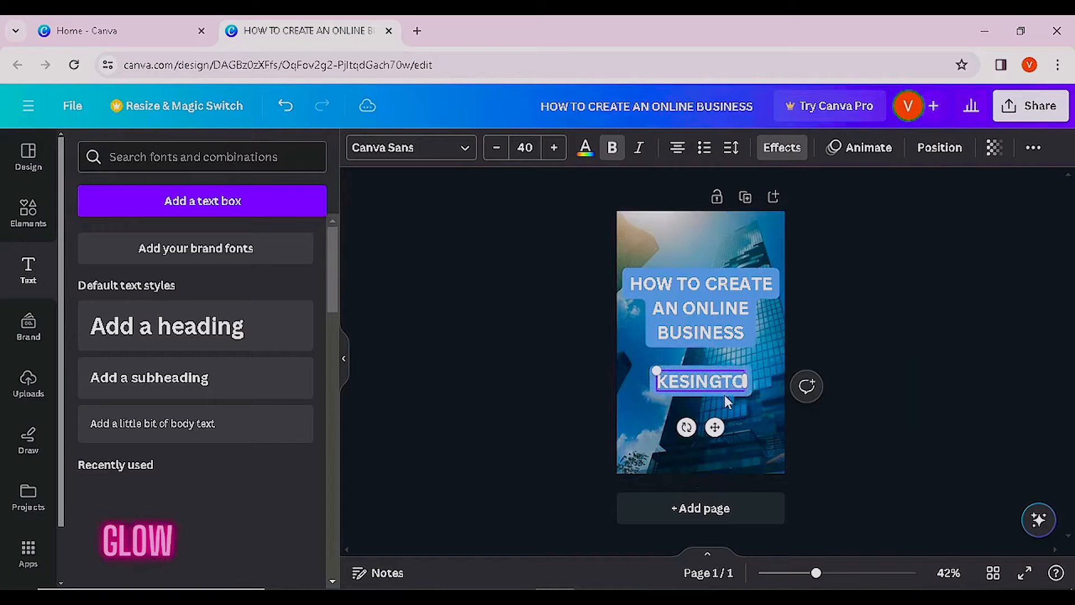
text(N)
text( ABDURRAZA)
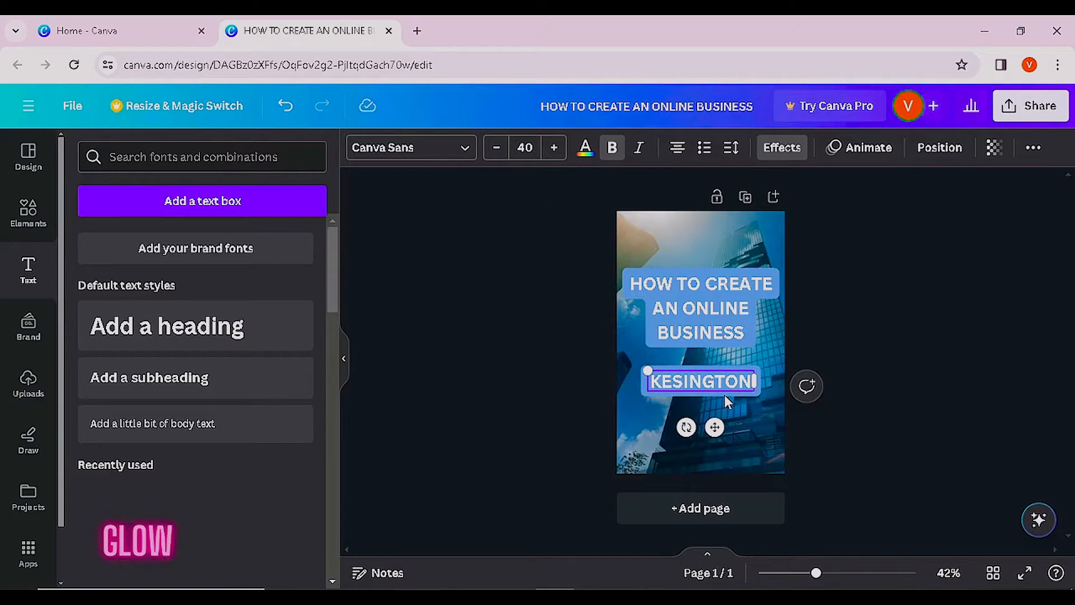
text(Q)
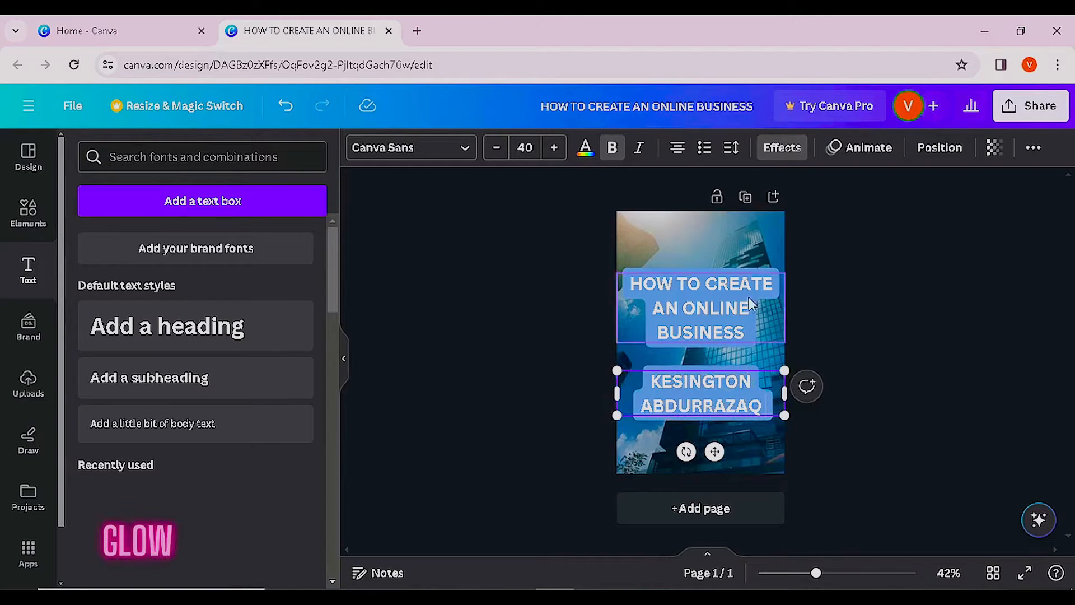
- Remove the background effect from the author name and apply the Shadow effect instead
click(781, 148)
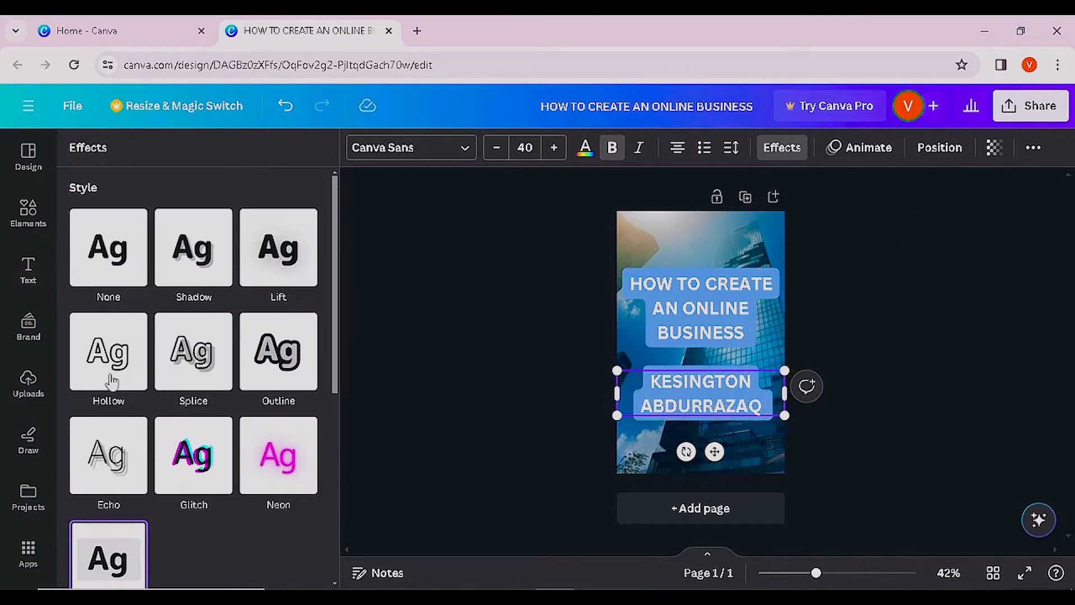
scroll(224, 351, down, 5)
scroll(212, 424, down, 1)
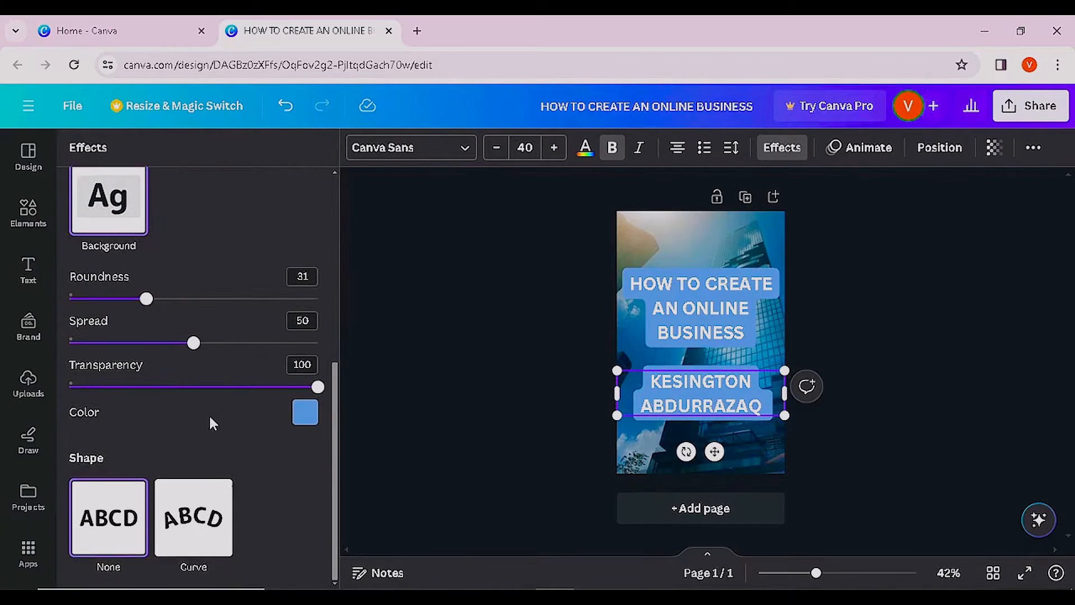
scroll(166, 359, up, 7)
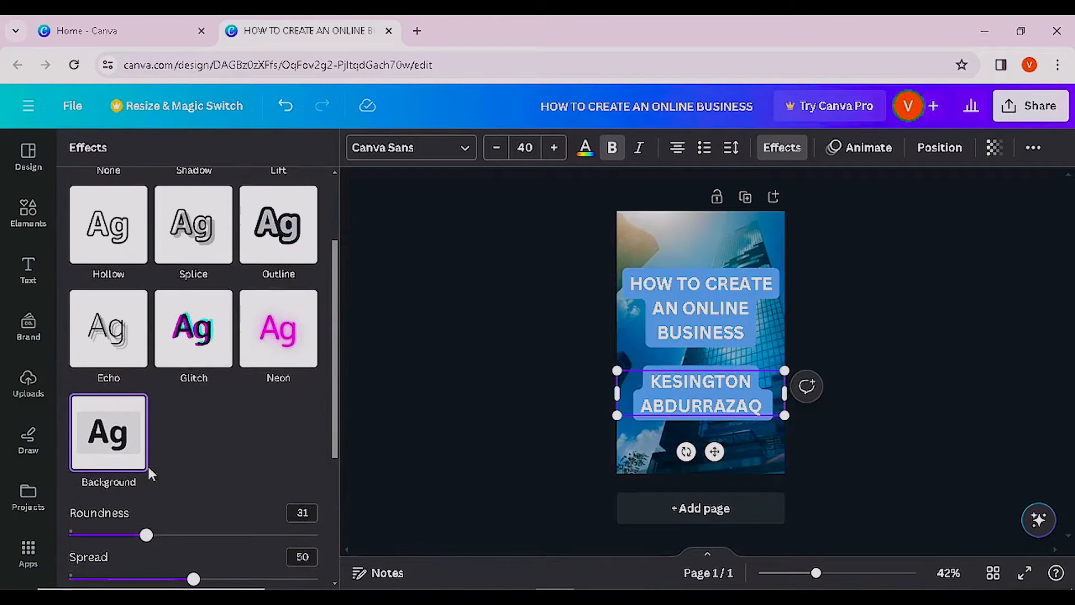
click(110, 252)
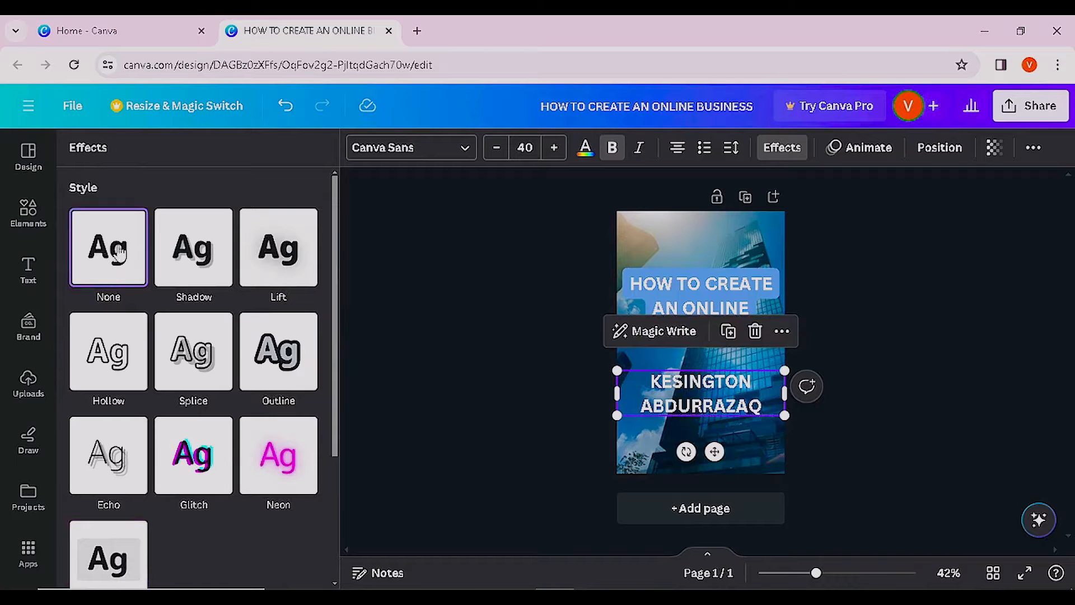
click(211, 262)
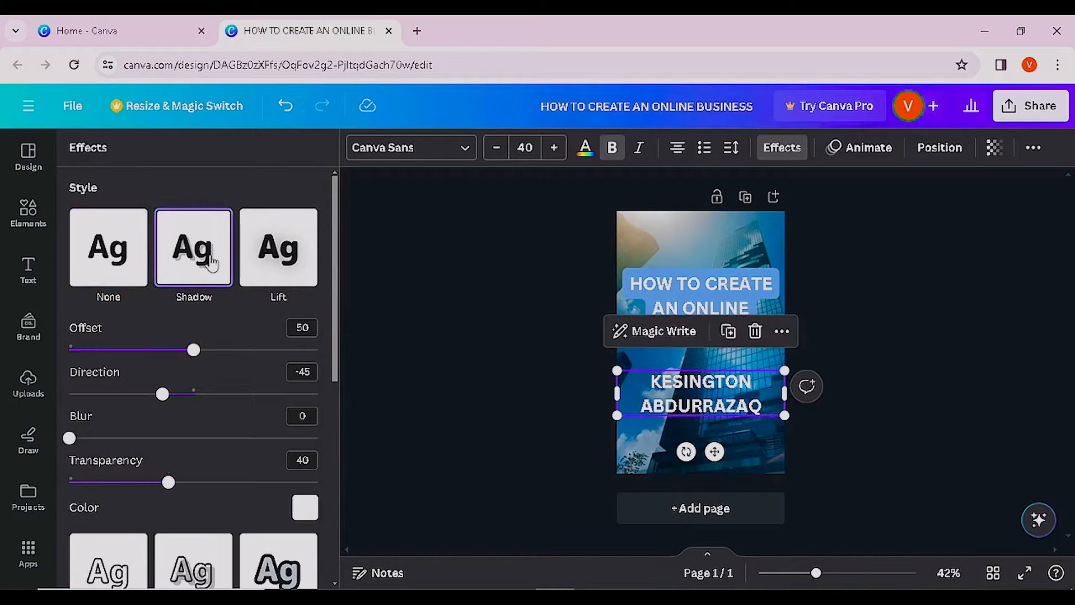
- Shrink the author name to a single line at font size 17.2 and place it near the cover's lower edge
drag(783, 368, 779, 408)
drag(710, 439, 714, 484)
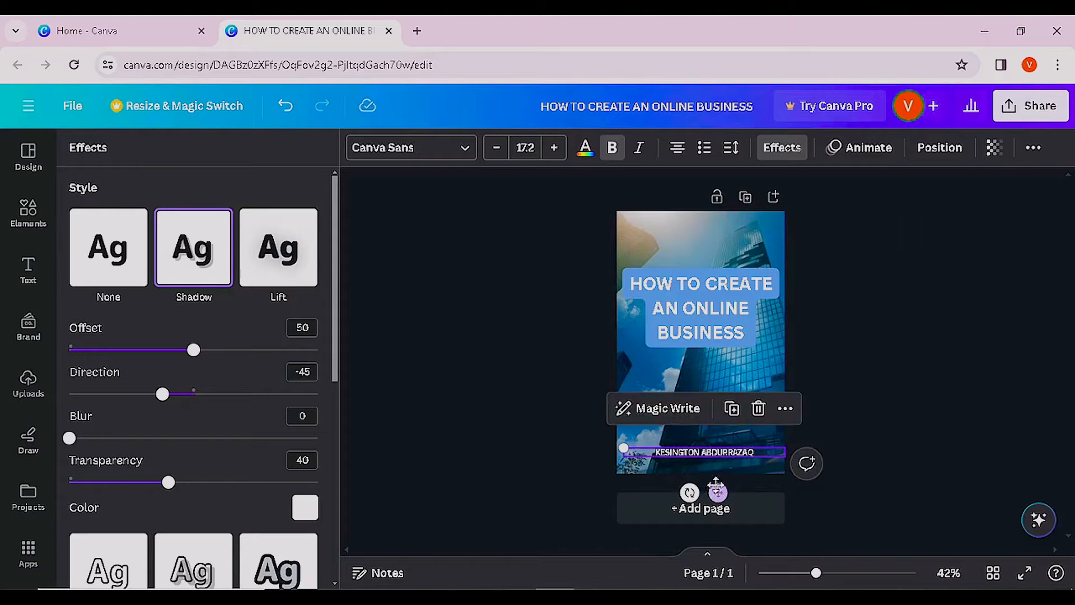
click(913, 404)
click(777, 307)
click(902, 375)
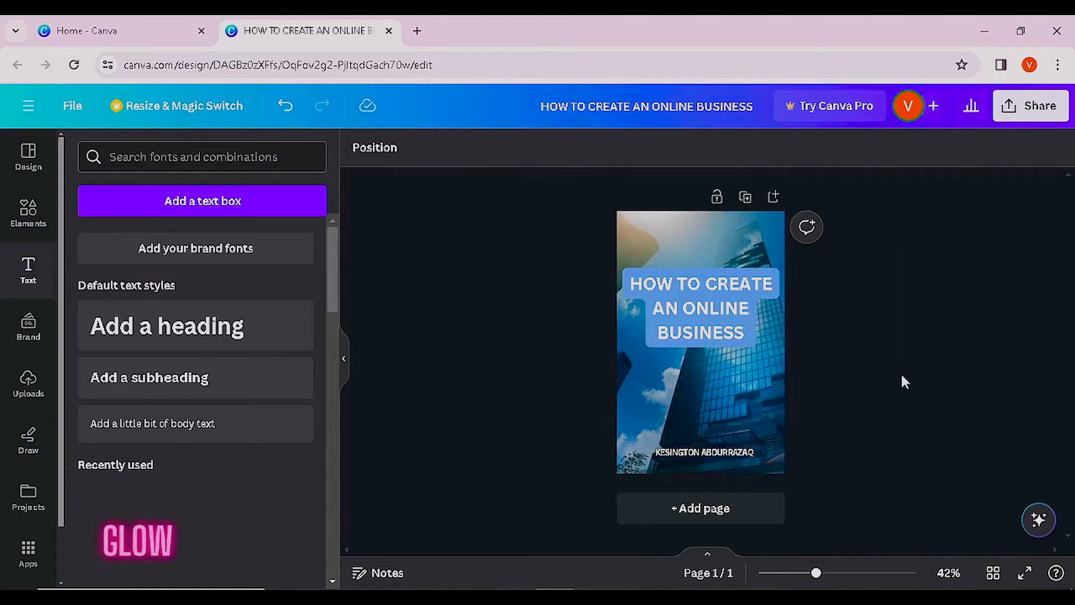
click(752, 330)
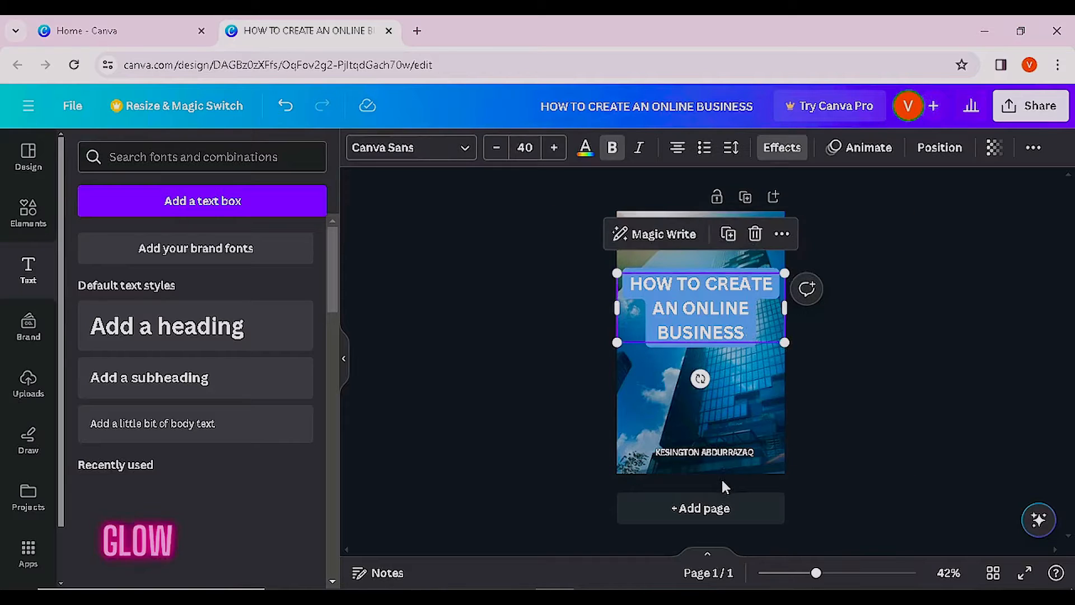
click(725, 453)
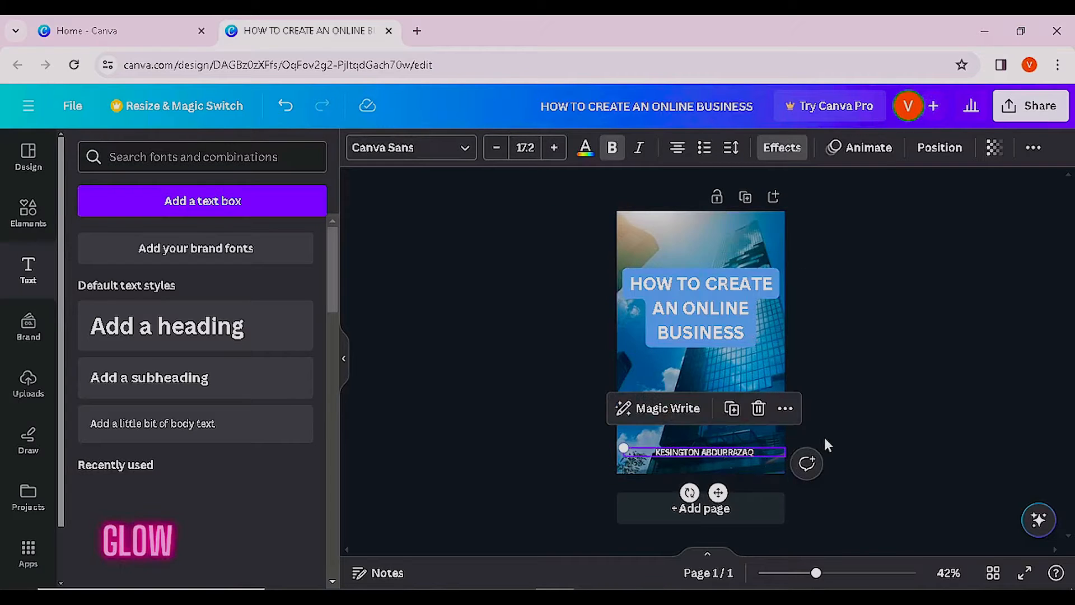
click(926, 404)
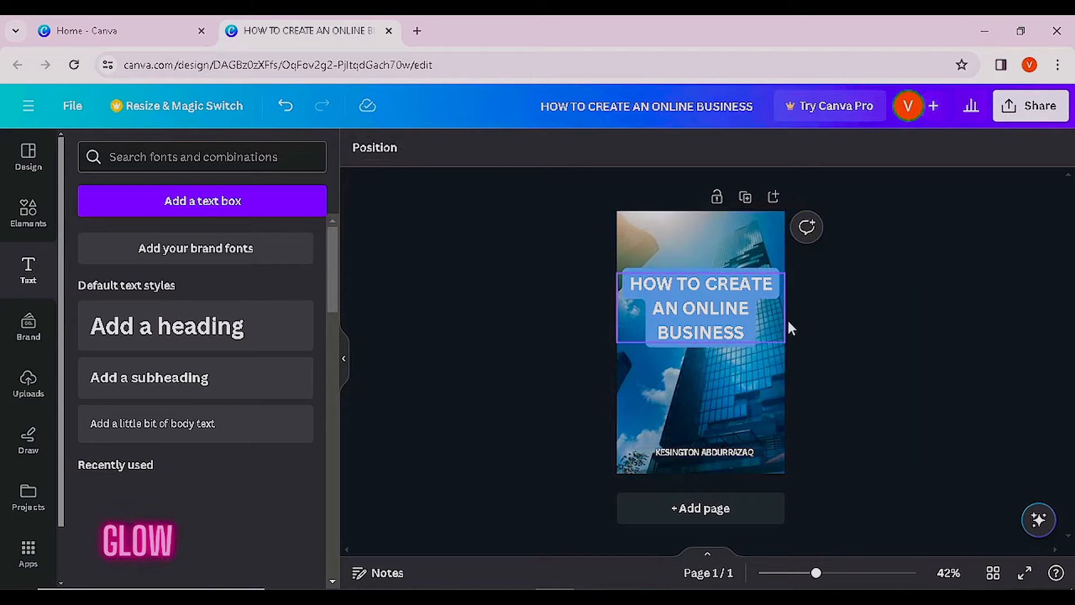
- Search the element library for "Forex" and limit the results to graphics
click(28, 220)
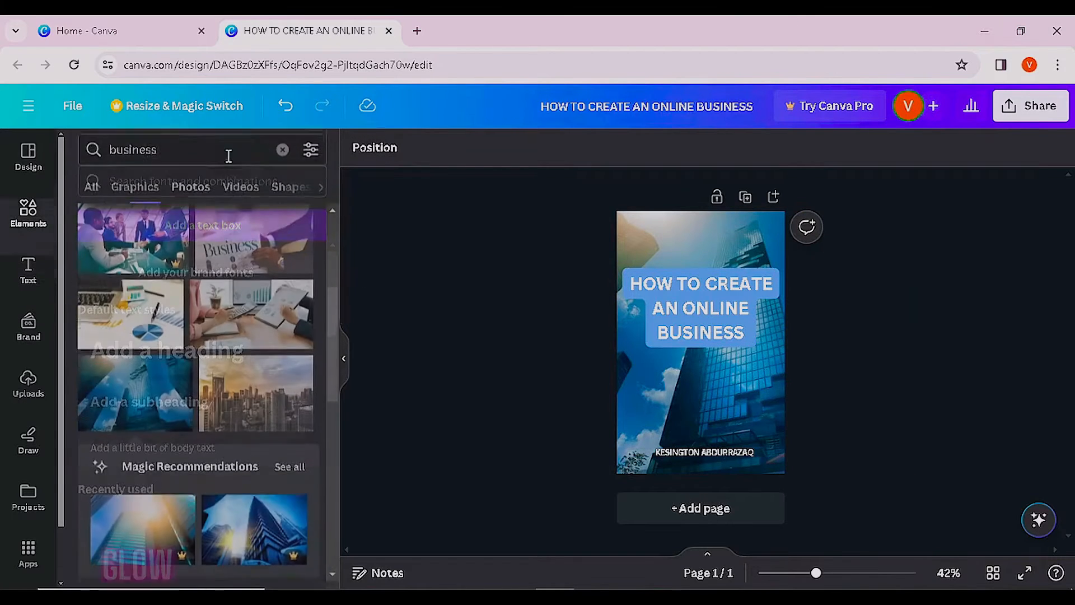
click(216, 164)
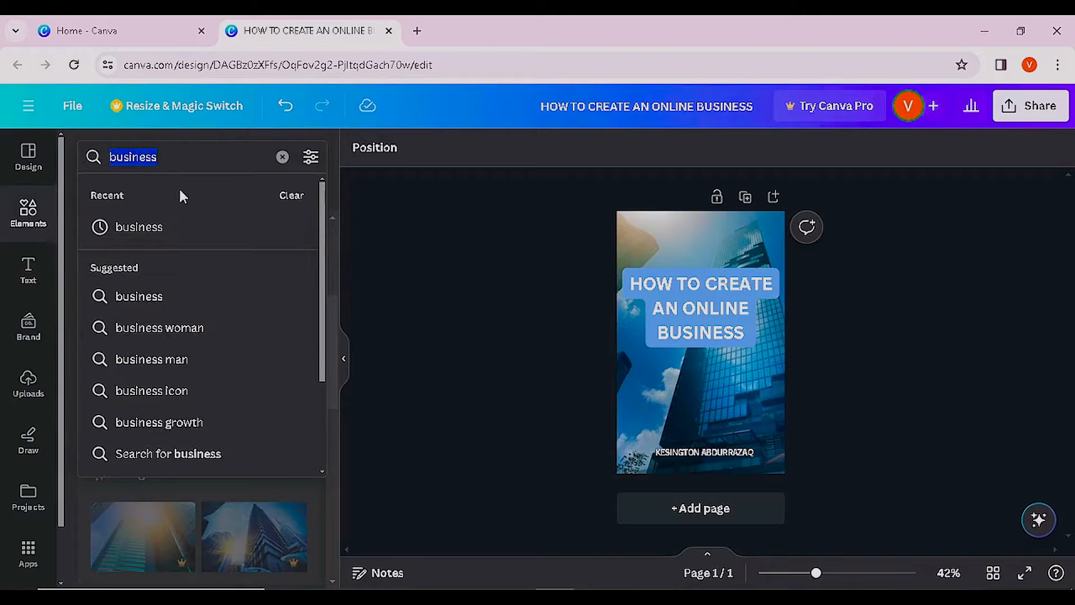
text(Forex)
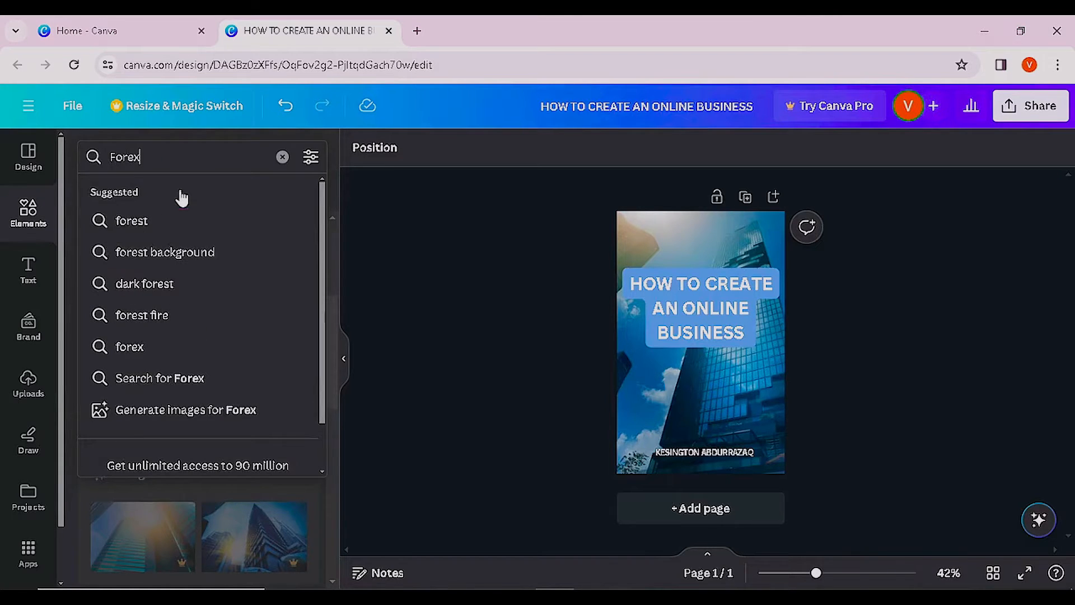
key(Return)
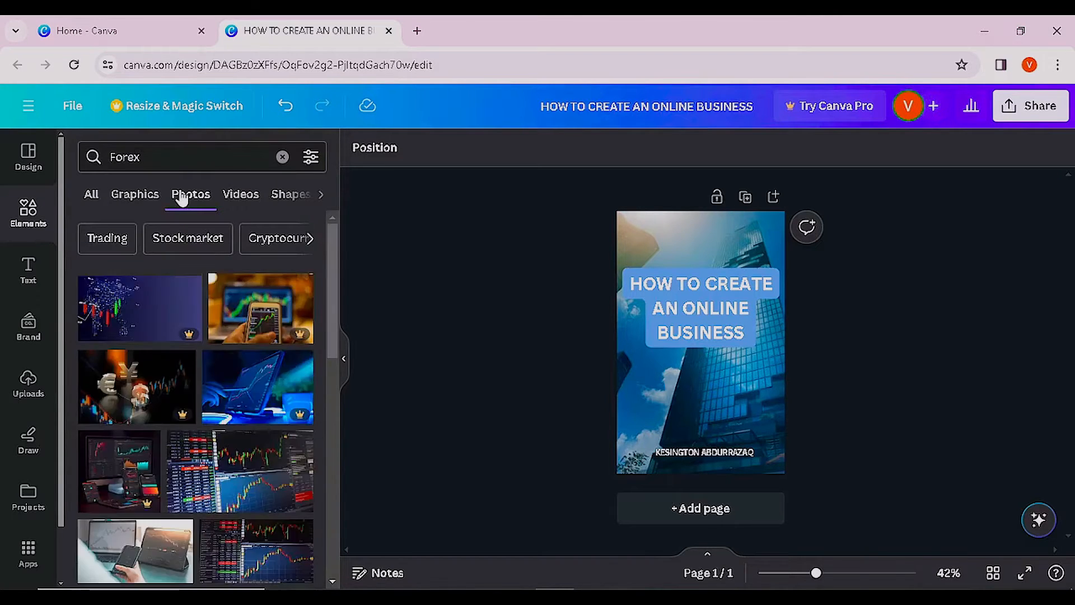
click(140, 201)
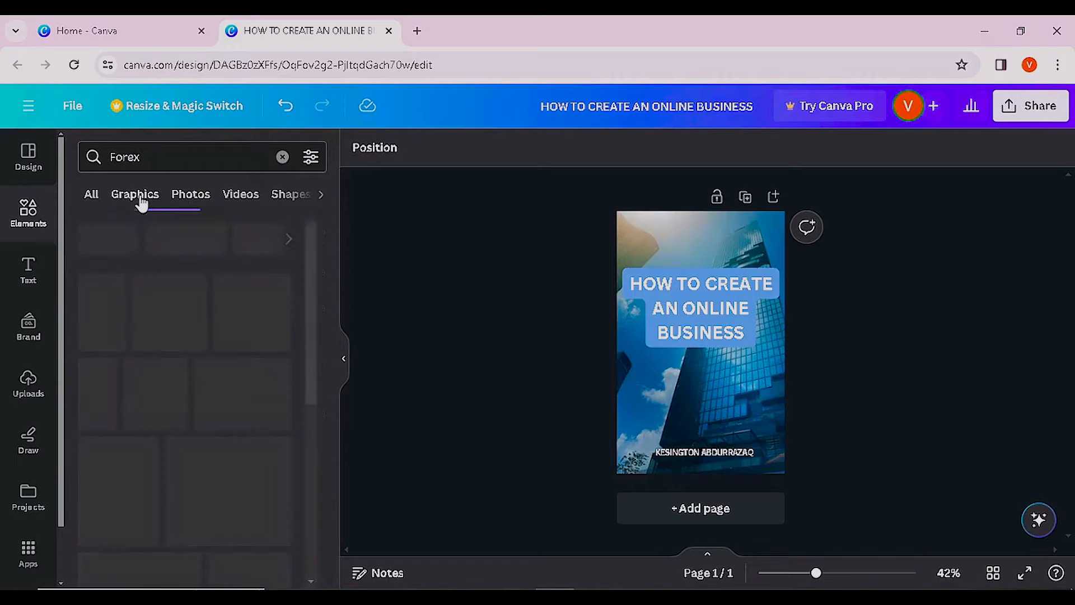
- Find the pink, yellow, green and blue bar chart among the Forex graphics and add it to the cover
scroll(122, 367, down, 3)
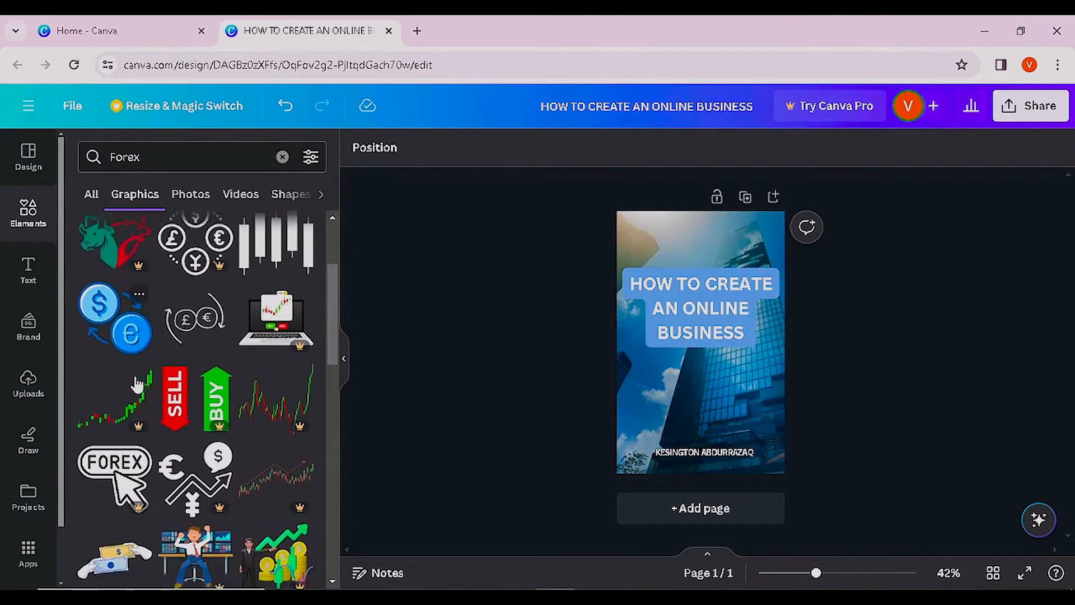
scroll(193, 418, down, 2)
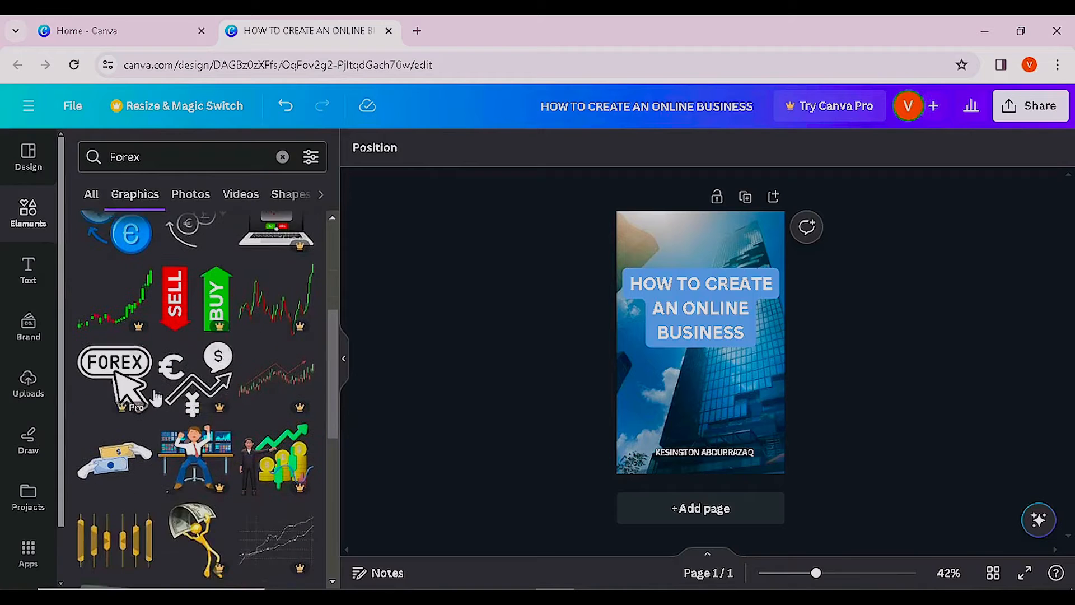
scroll(280, 392, down, 2)
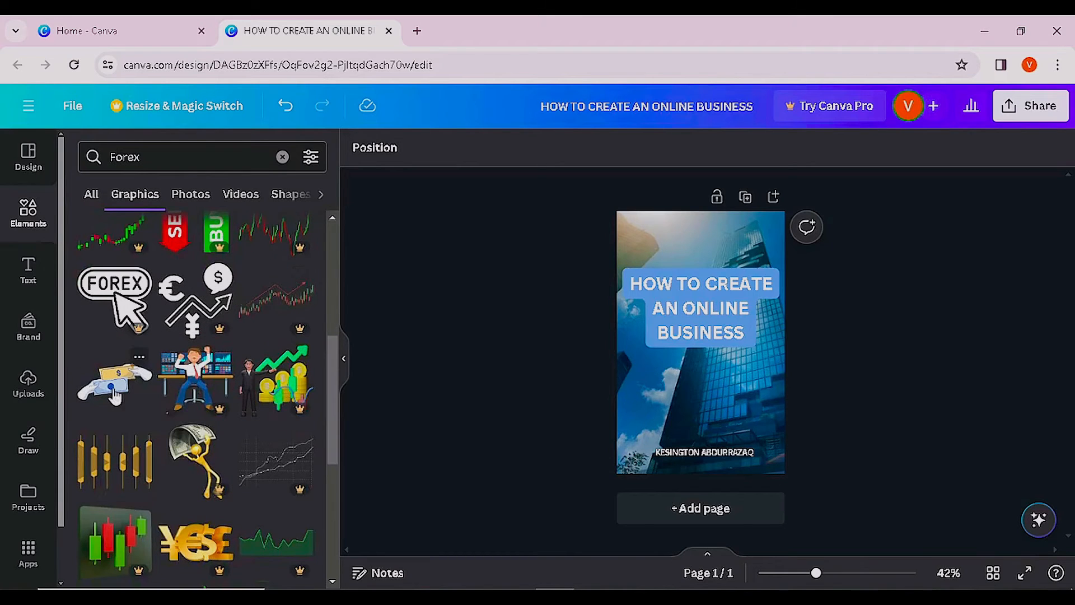
scroll(144, 398, down, 3)
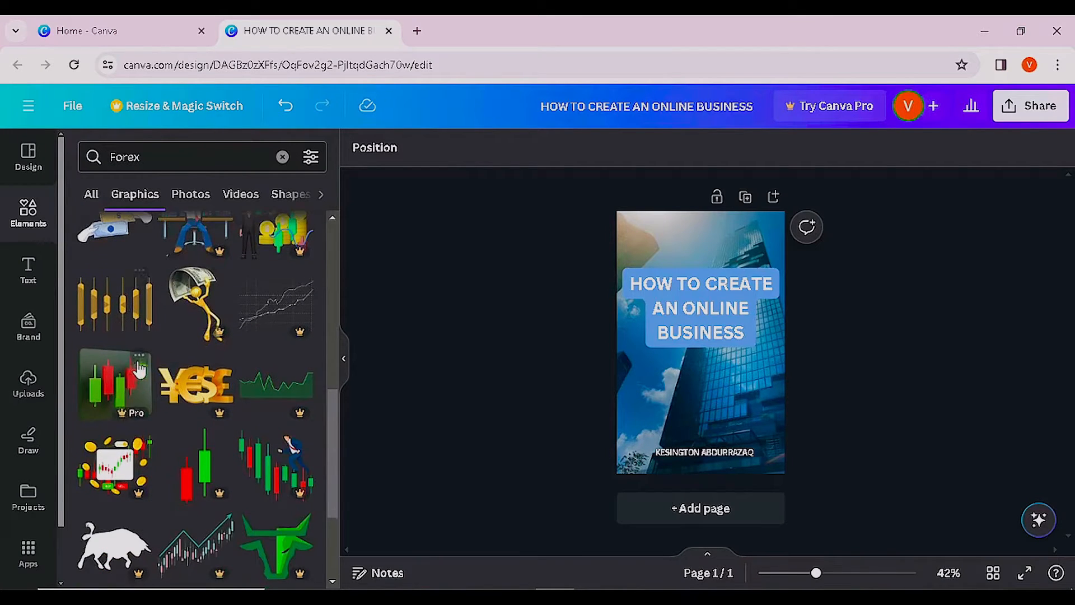
scroll(140, 364, down, 2)
scroll(197, 355, down, 5)
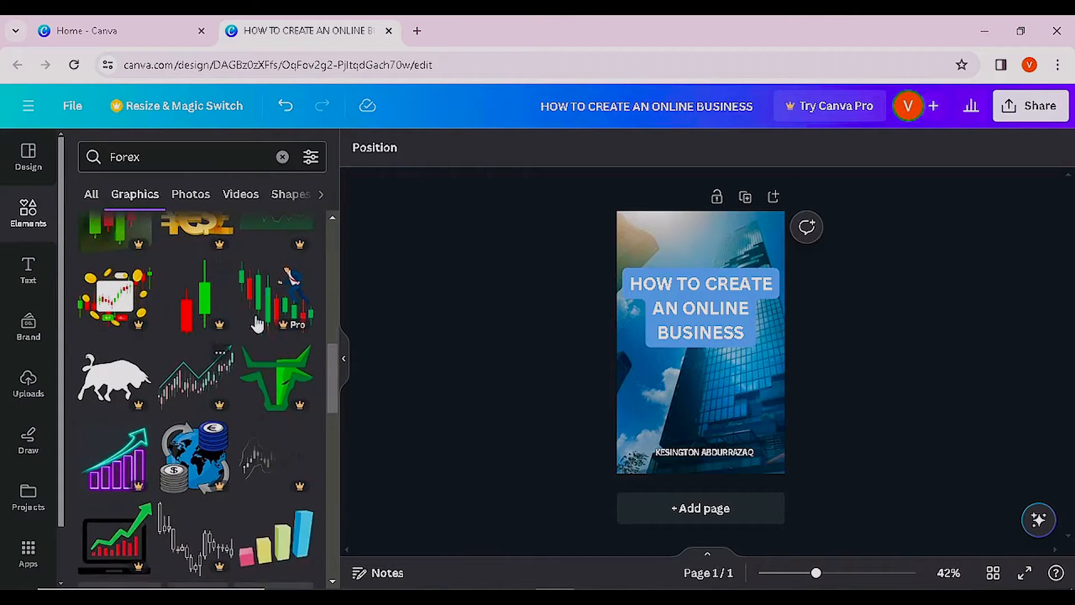
scroll(273, 293, up, 1)
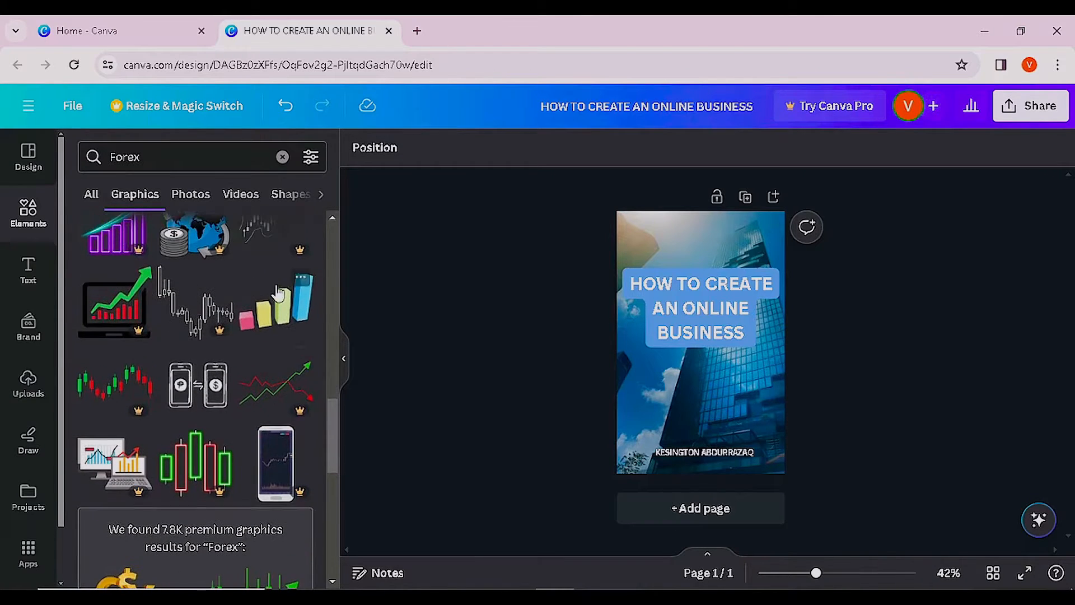
scroll(225, 407, down, 8)
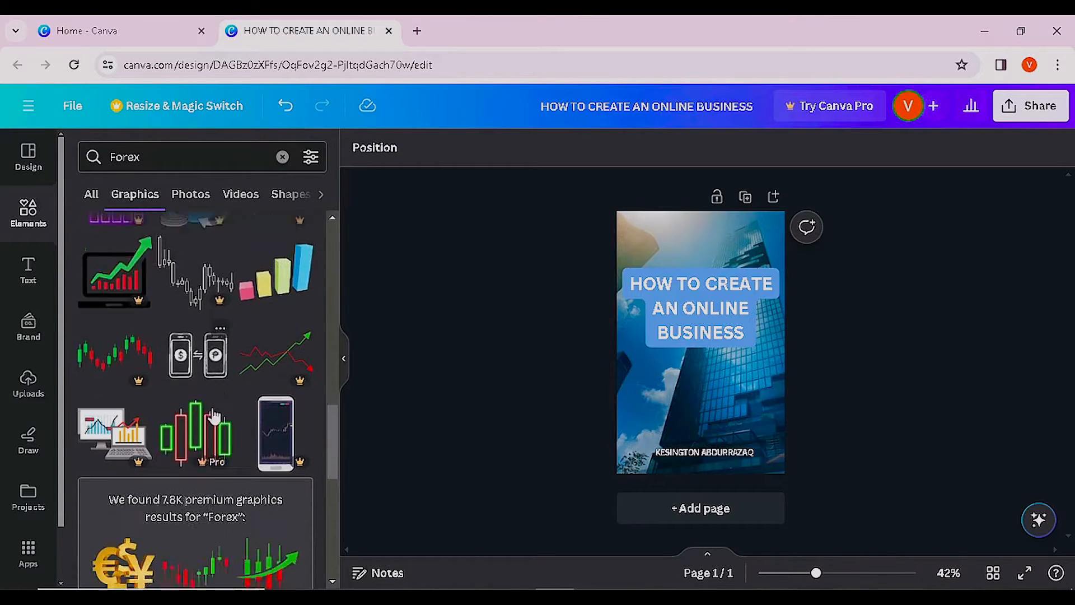
scroll(202, 441, down, 2)
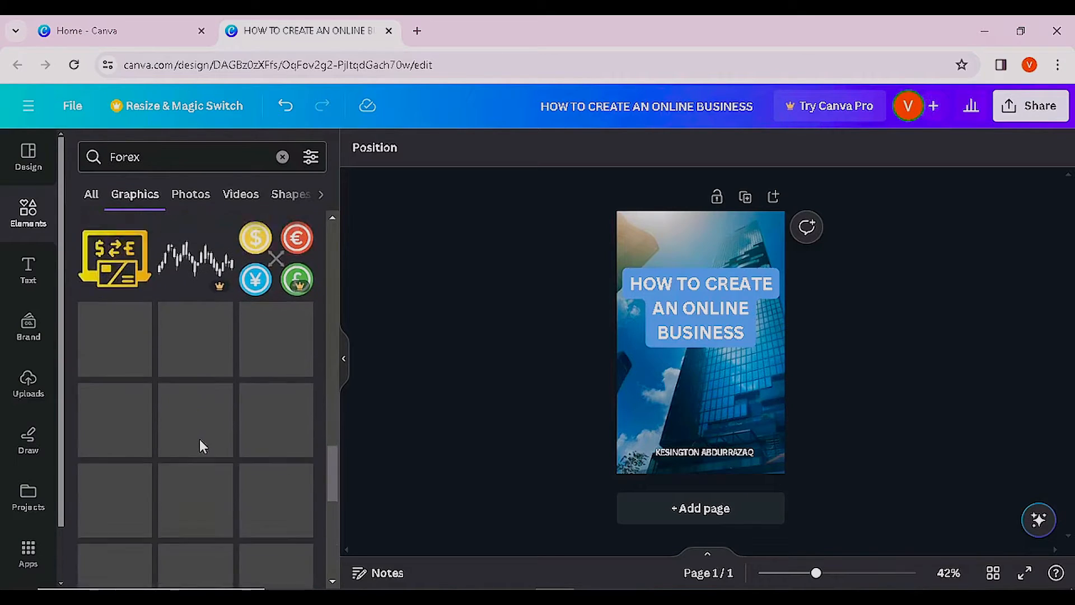
scroll(185, 434, up, 4)
scroll(241, 311, up, 4)
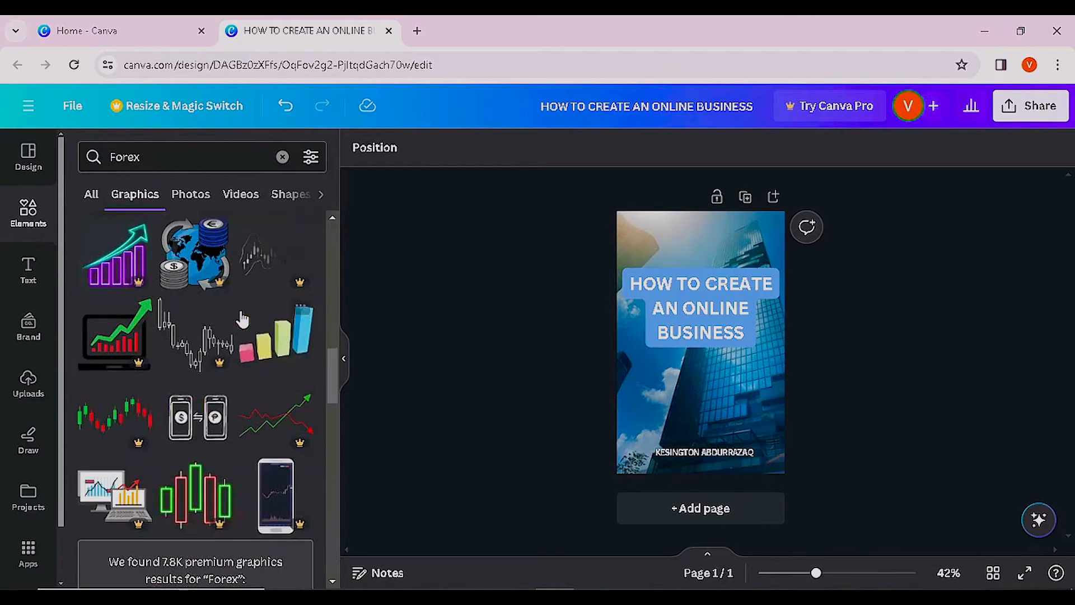
click(272, 335)
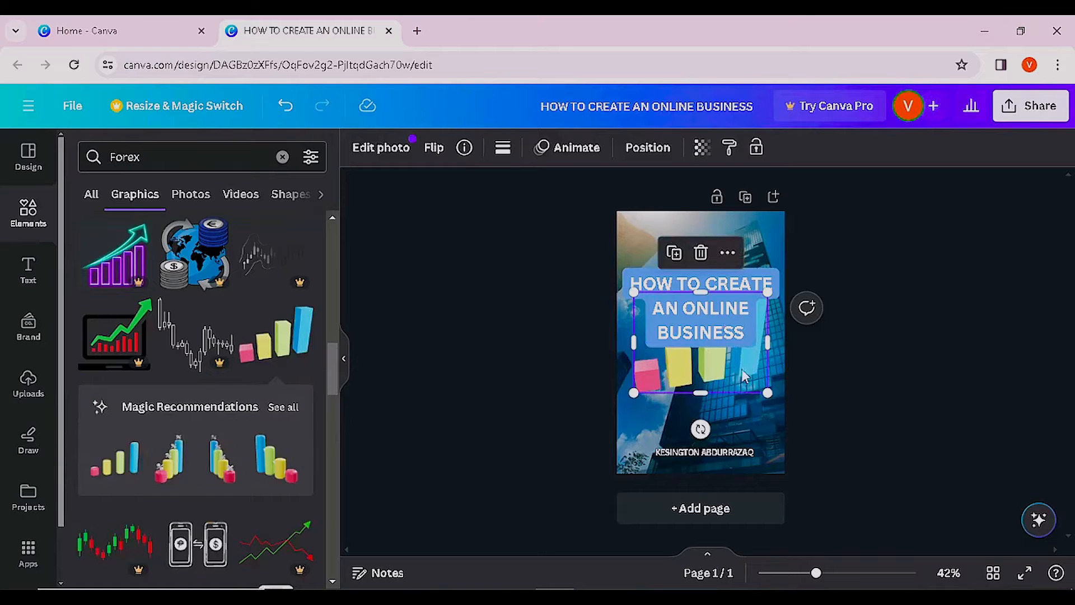
- Shrink the bar chart graphic to about half its size and place it between the title and the author name
drag(738, 380, 732, 293)
drag(766, 210, 701, 262)
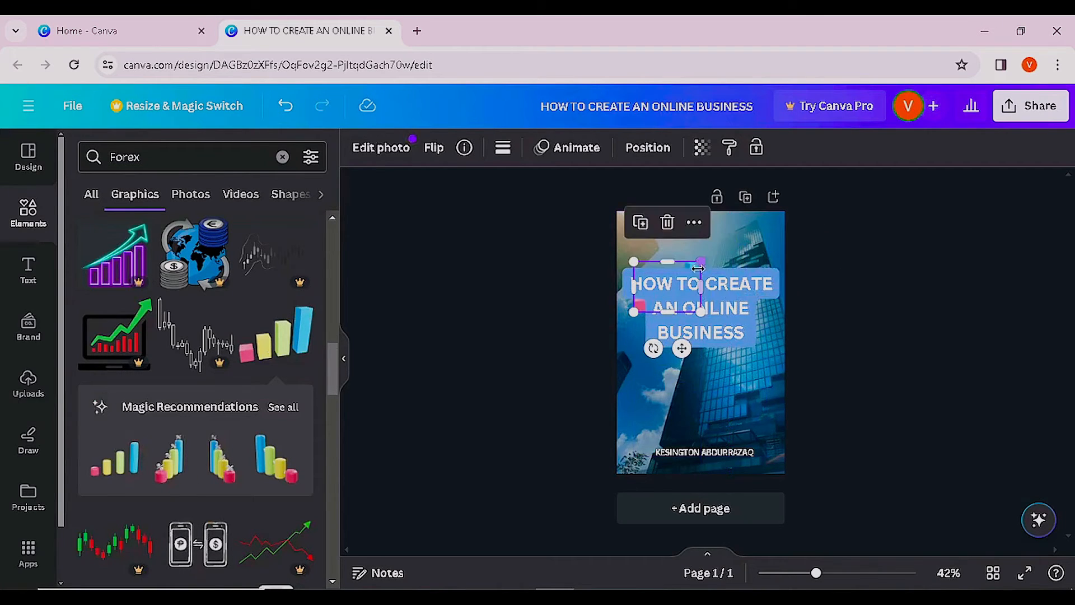
drag(682, 350, 719, 436)
click(908, 398)
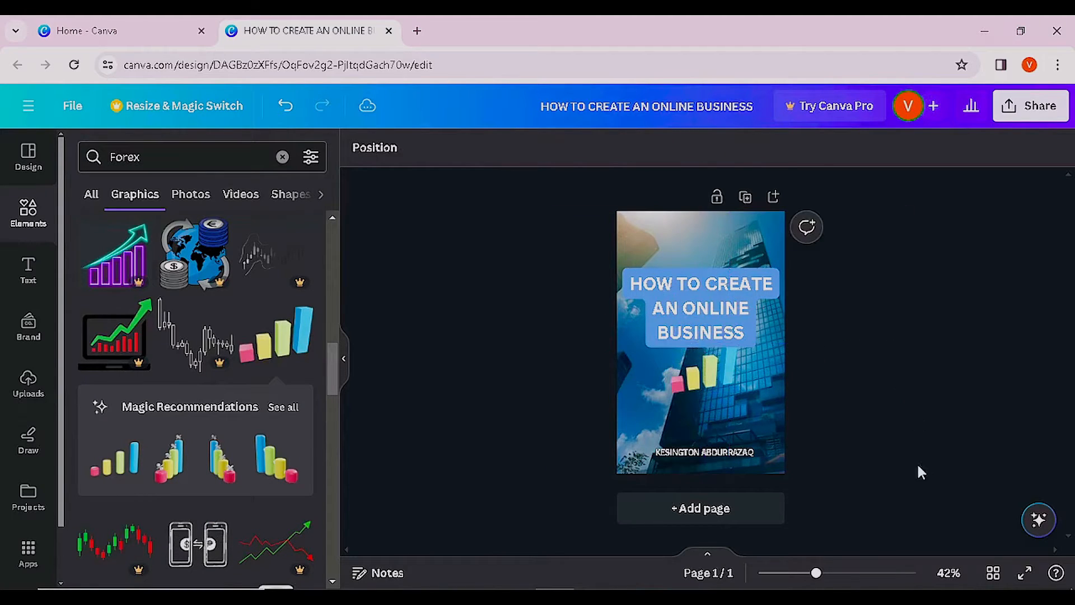
- Delete the bar chart graphic from the cover
click(697, 389)
click(941, 420)
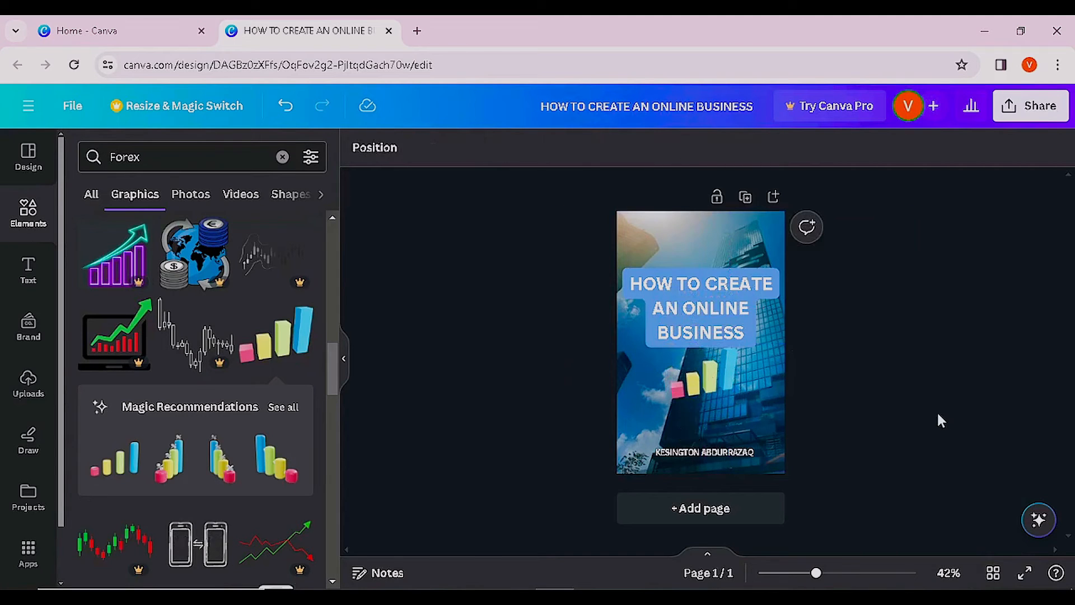
click(712, 391)
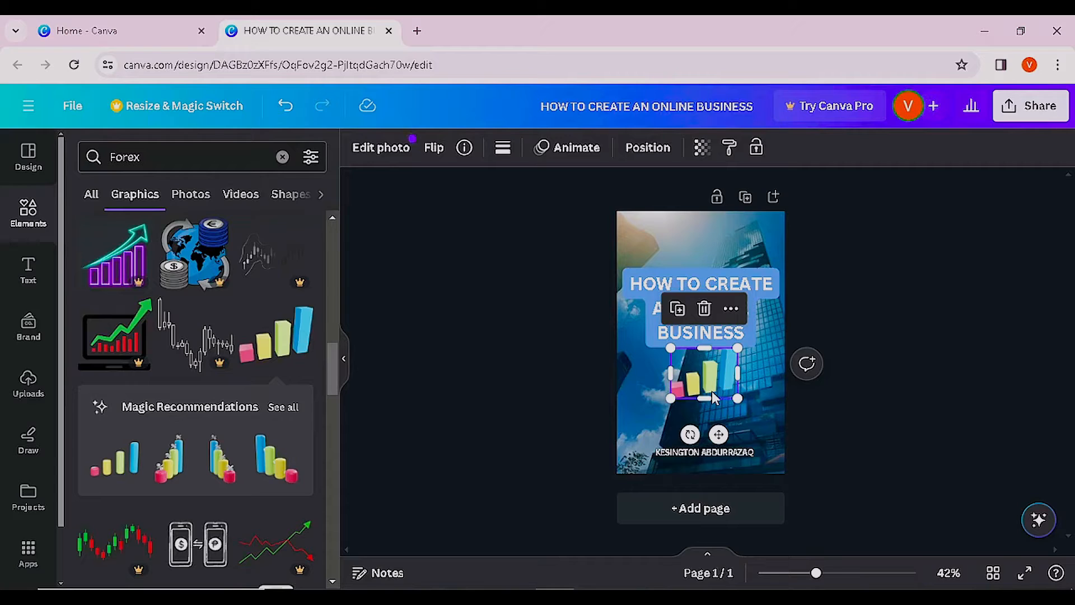
key(Delete)
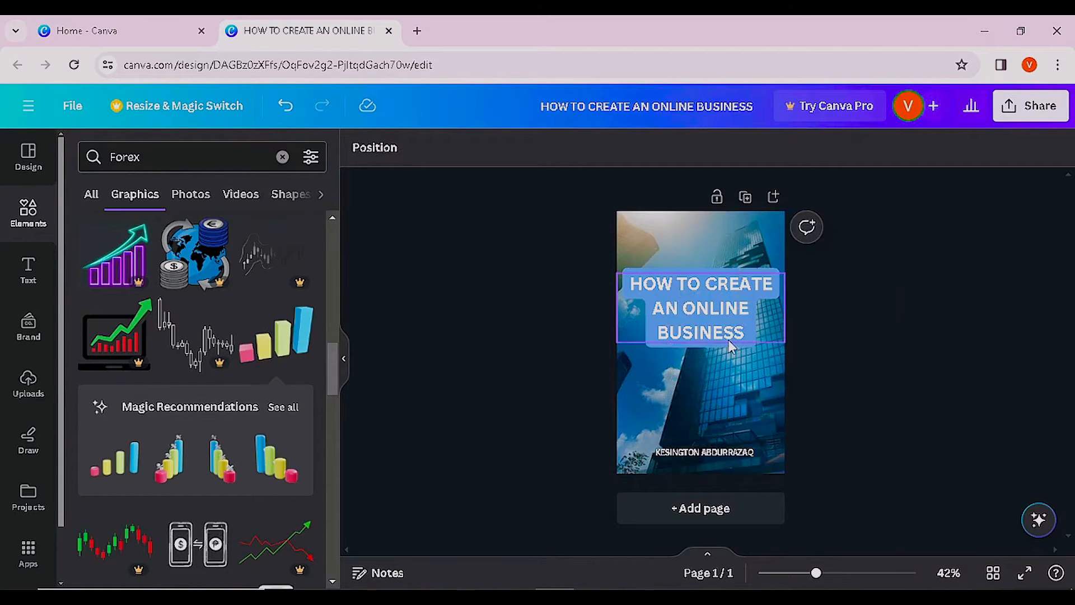
- Increase the font size of the author name near the cover's lower edge by four points
click(719, 452)
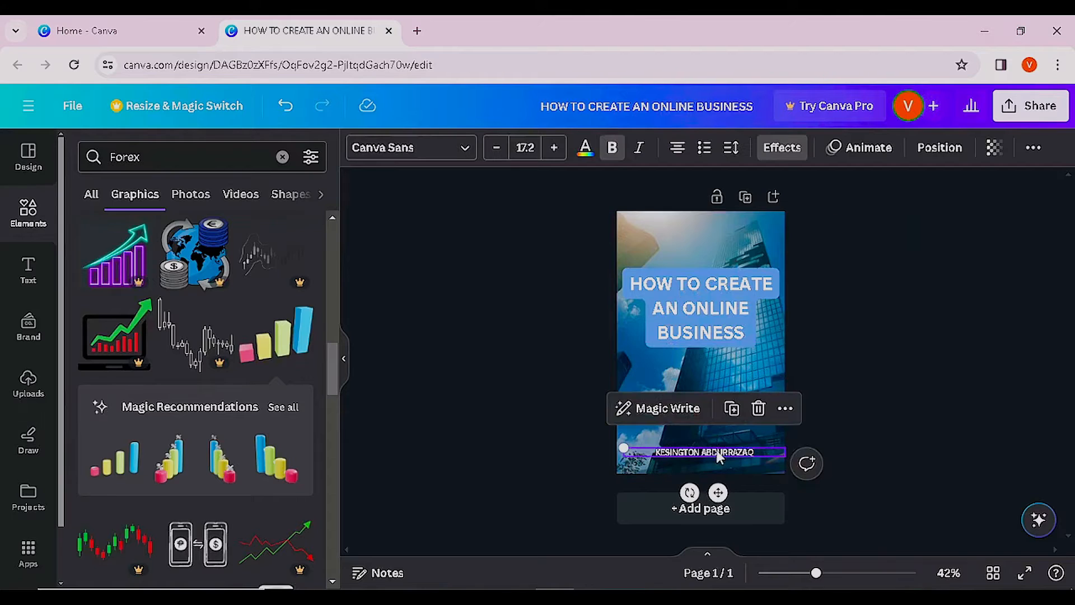
click(556, 147)
click(556, 147)
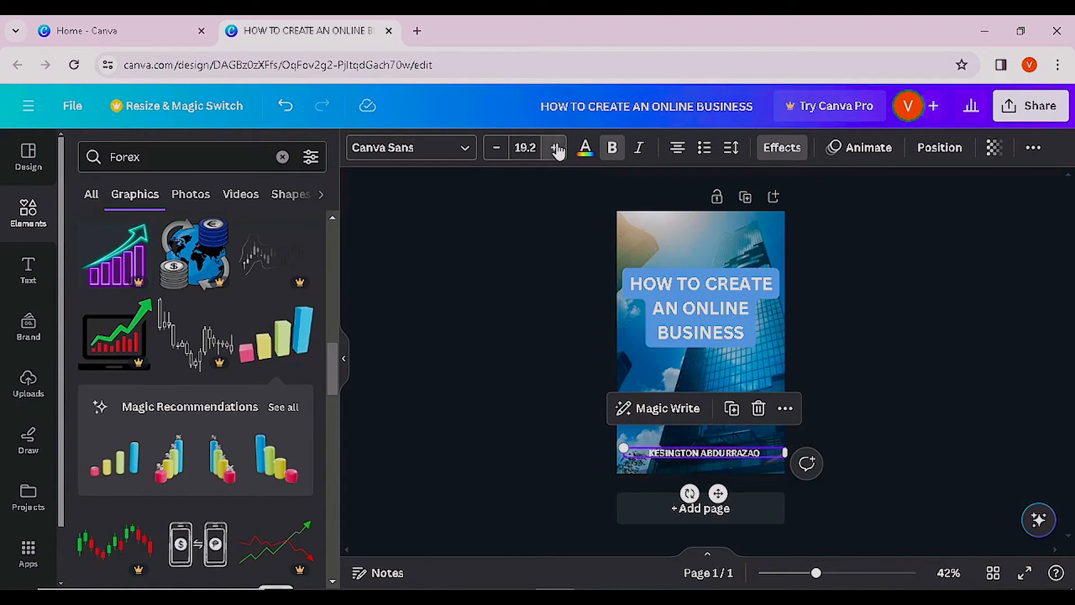
click(555, 147)
click(556, 148)
click(899, 396)
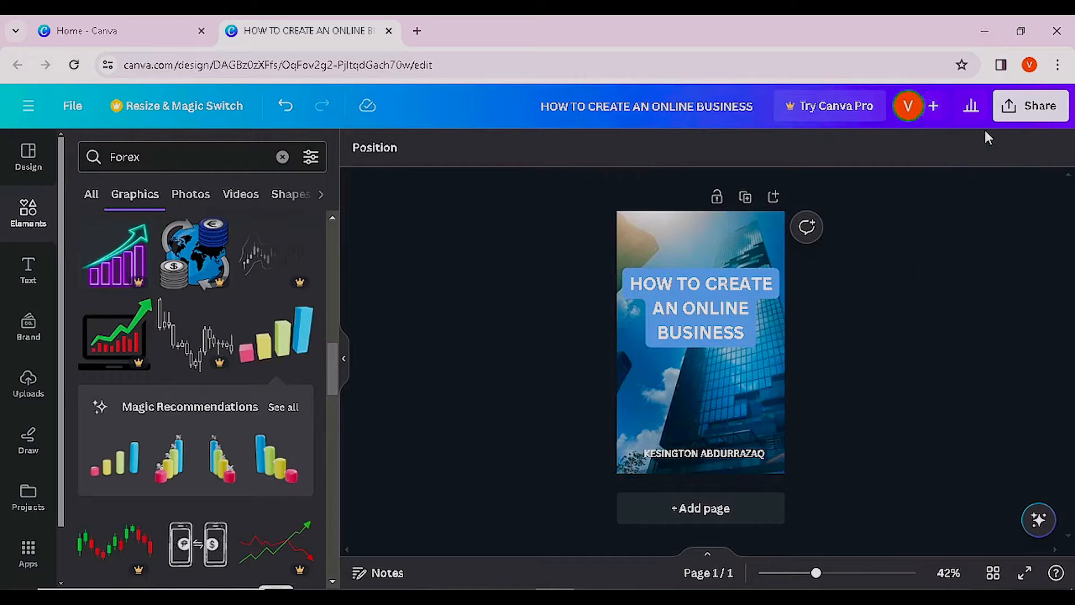
- Download the finished cover as a PNG file at size 1 (512 × 800 px)
click(1025, 106)
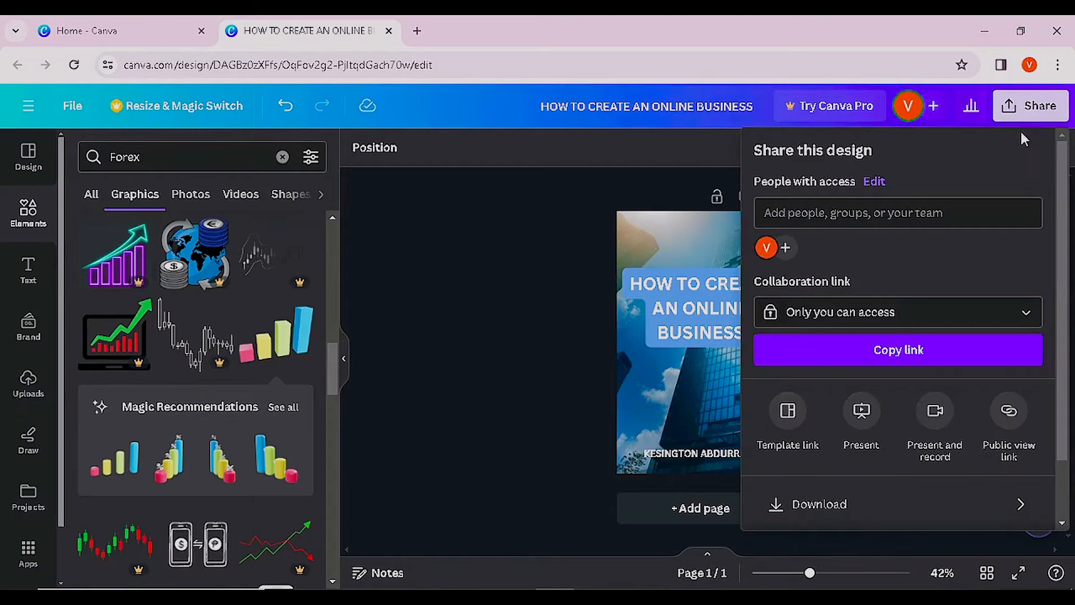
click(834, 507)
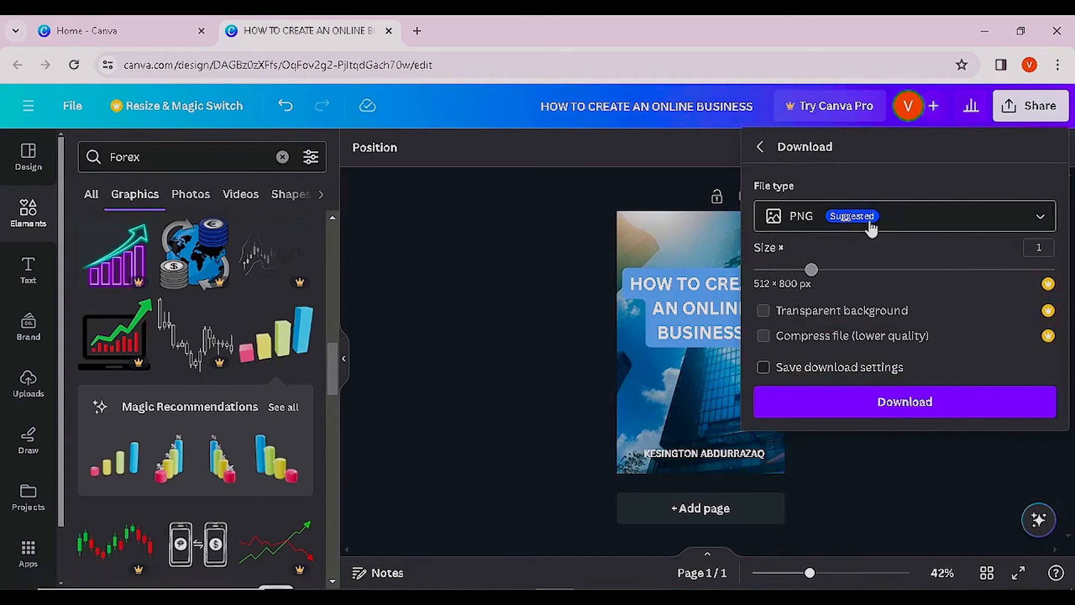
click(890, 408)
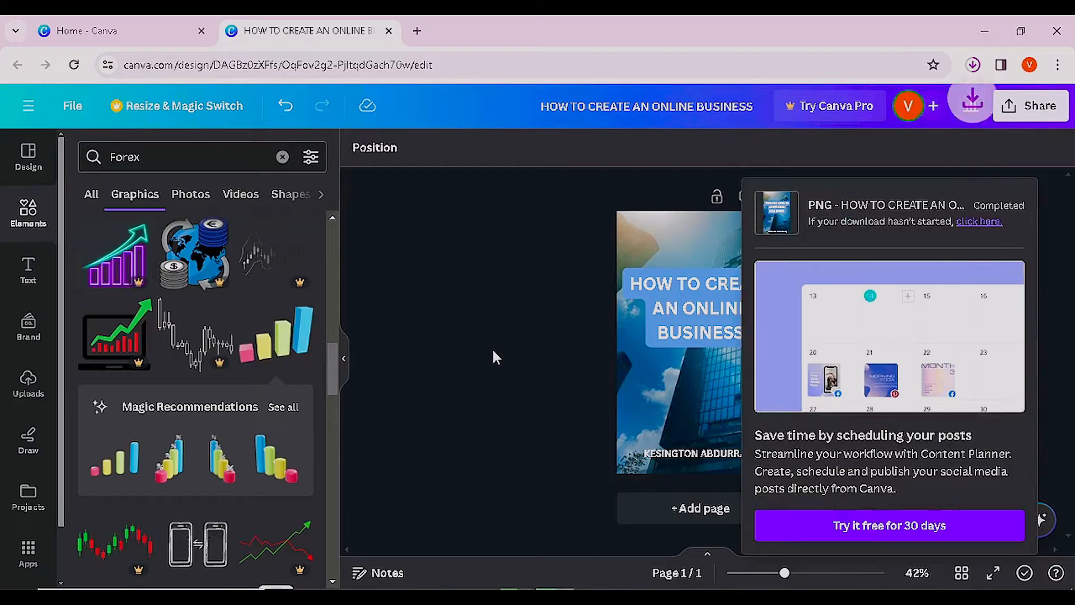
- Open the downloaded cover PNG in the image viewer to check it, and close the viewer
click(972, 66)
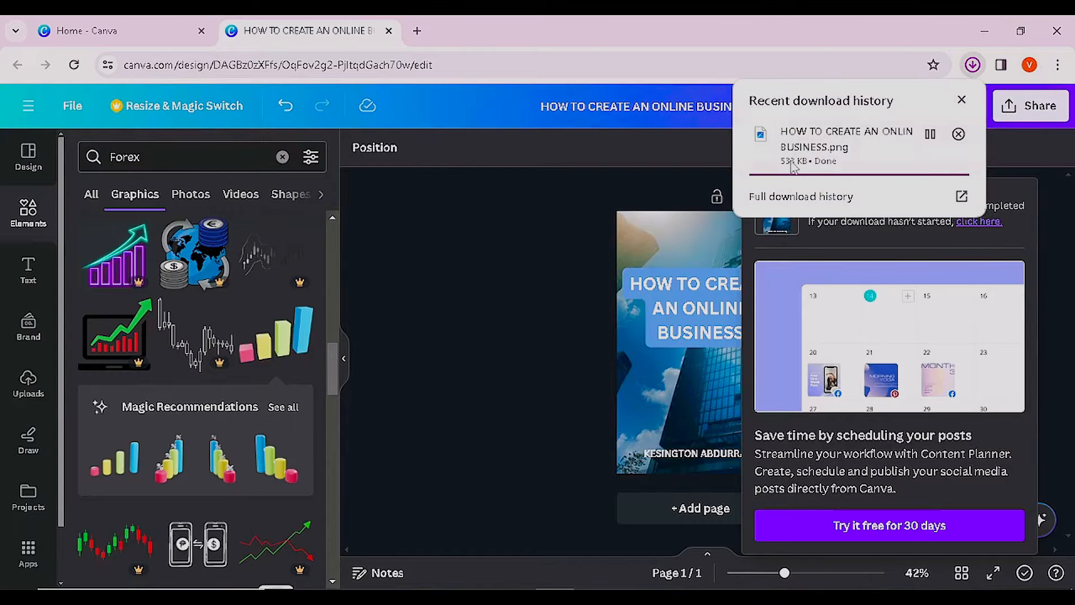
click(840, 136)
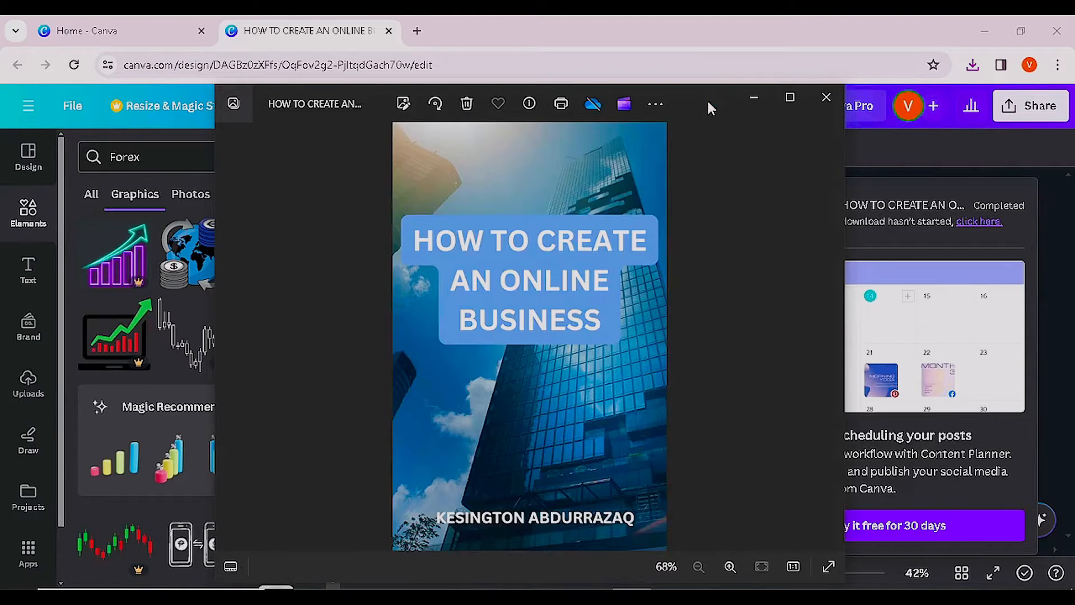
drag(707, 99, 711, 68)
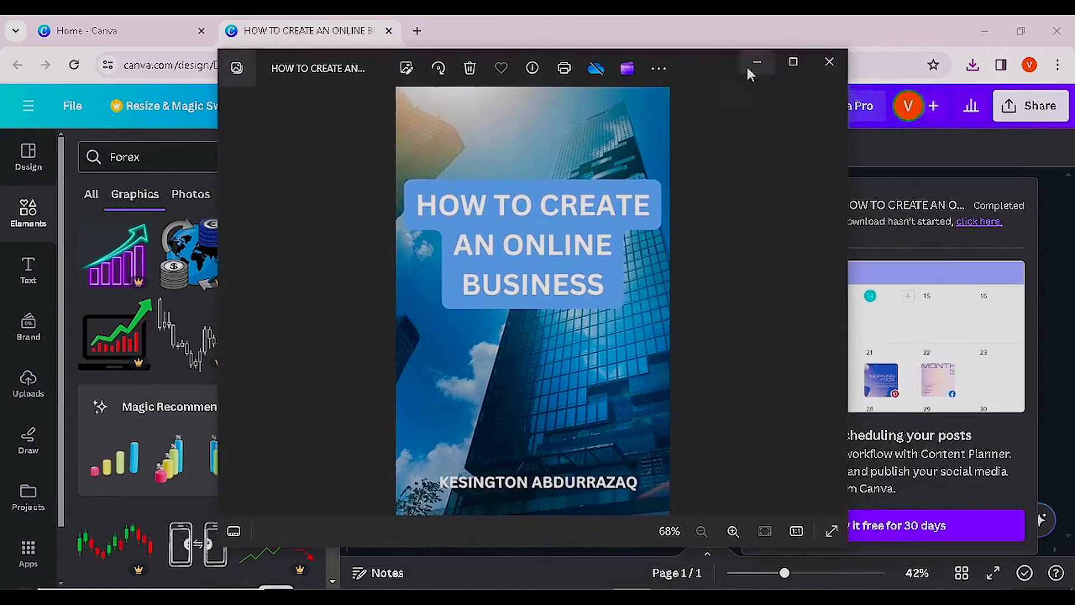
click(828, 64)
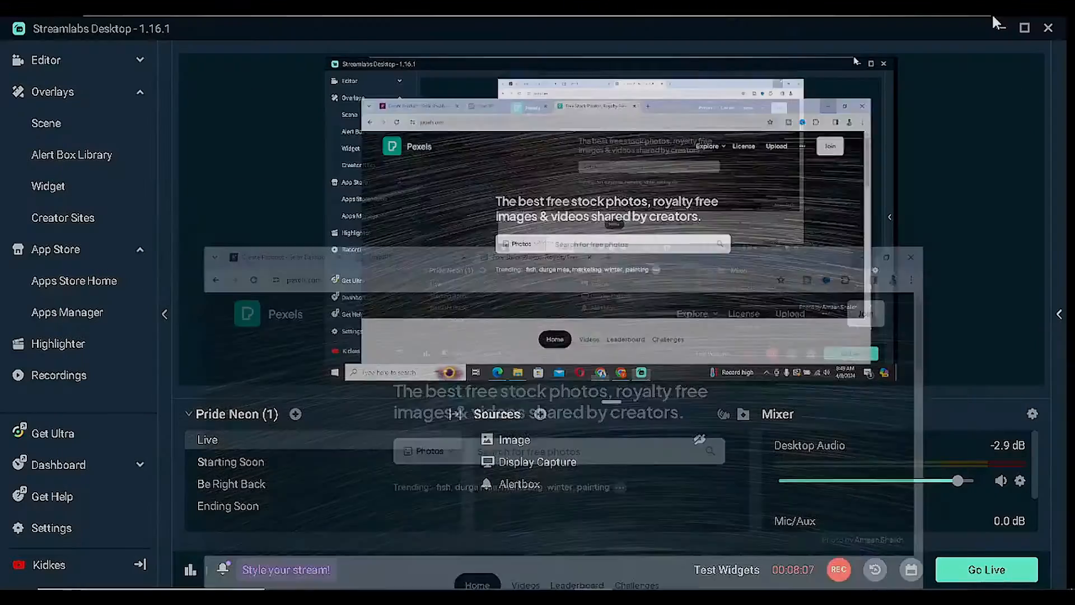
- Switch to Word from the desktop and create a blank document
click(1002, 28)
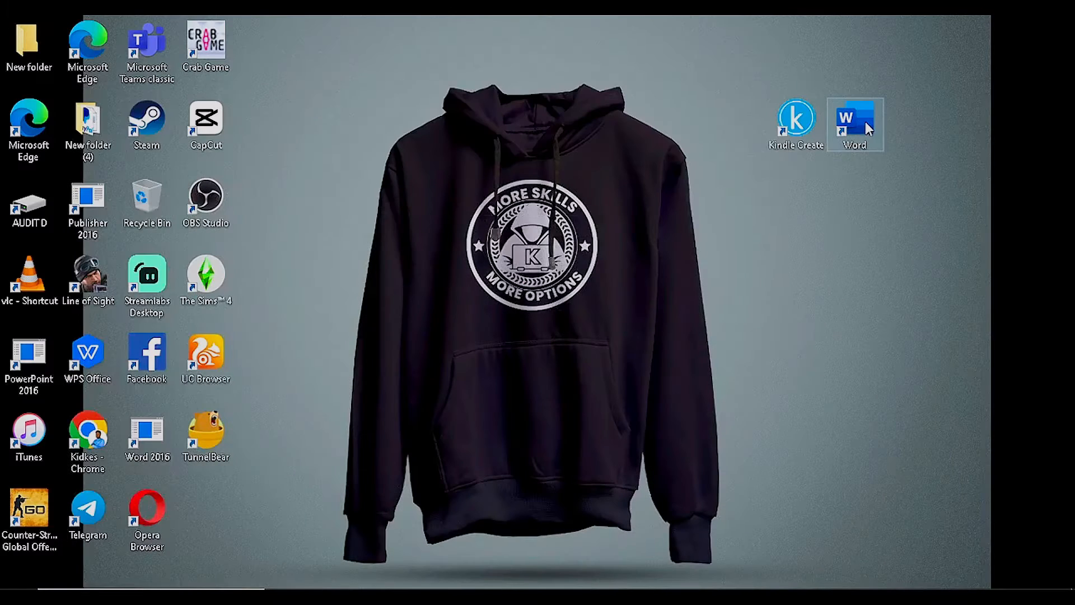
drag(862, 121, 549, 83)
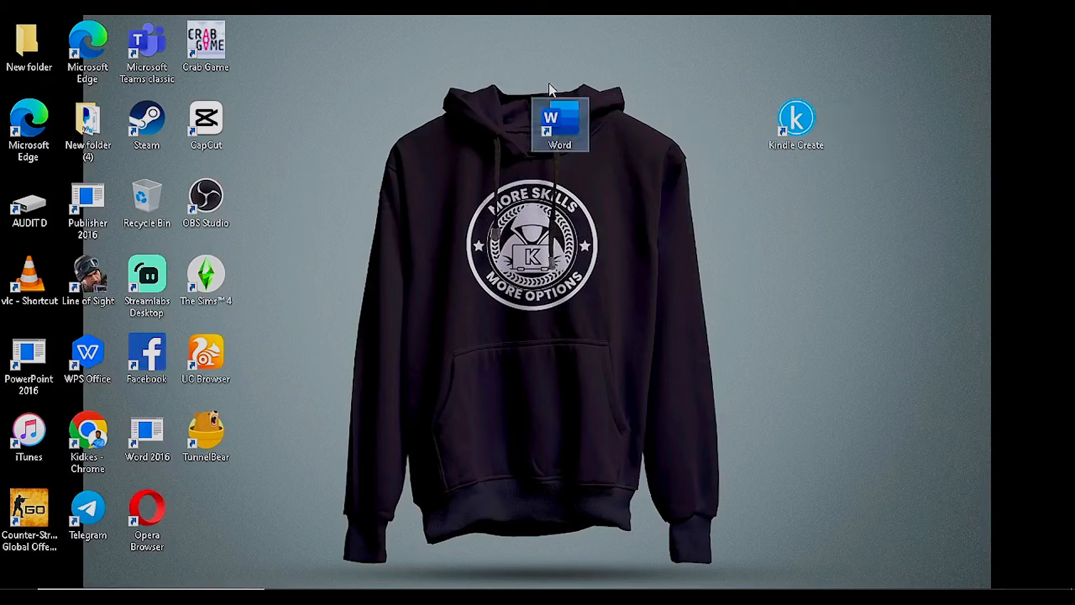
double_click(560, 124)
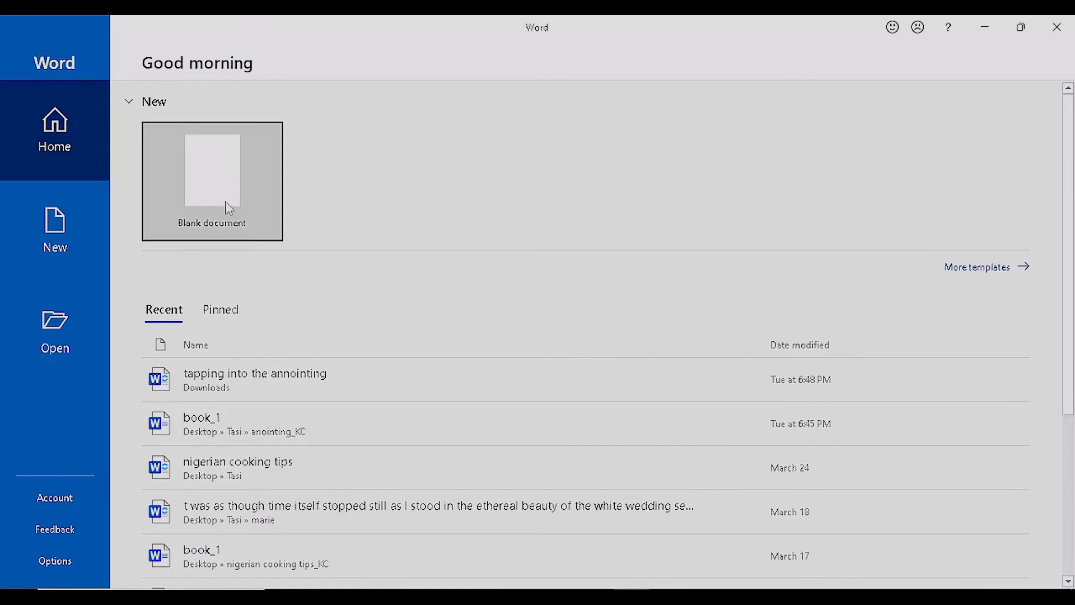
click(228, 192)
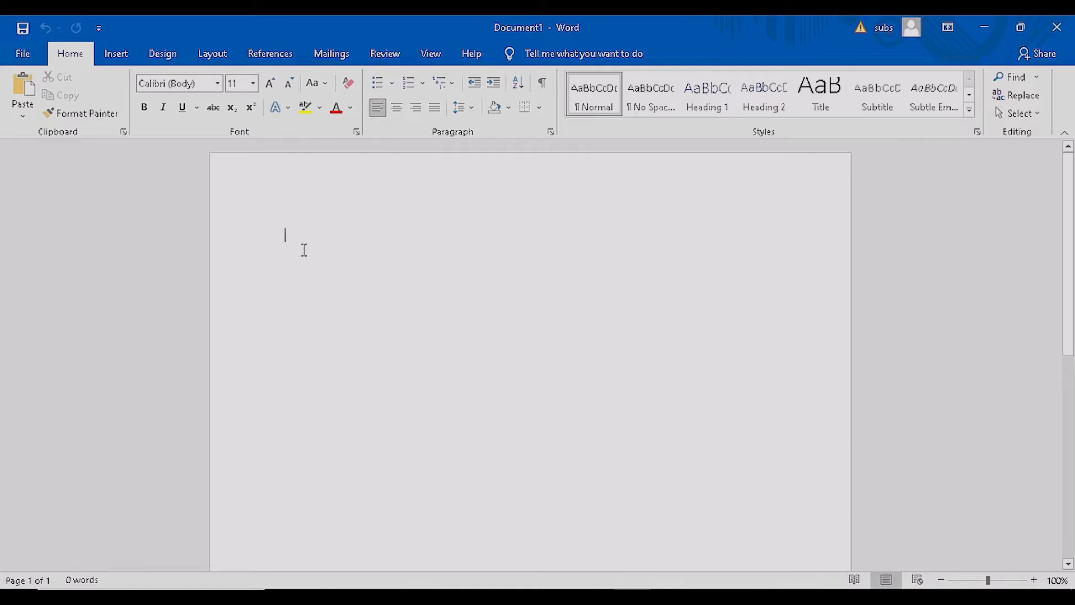
- Write the title "HOW TO START AN ONLINE BUSINESS" on the first line of the blank document
text(H)
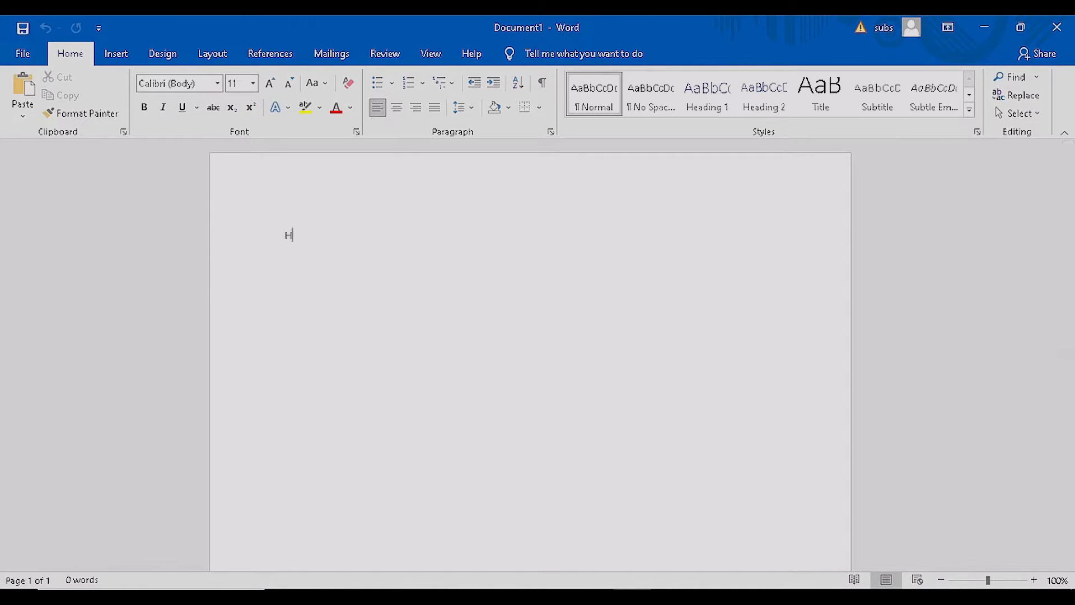
text(OW TO START A)
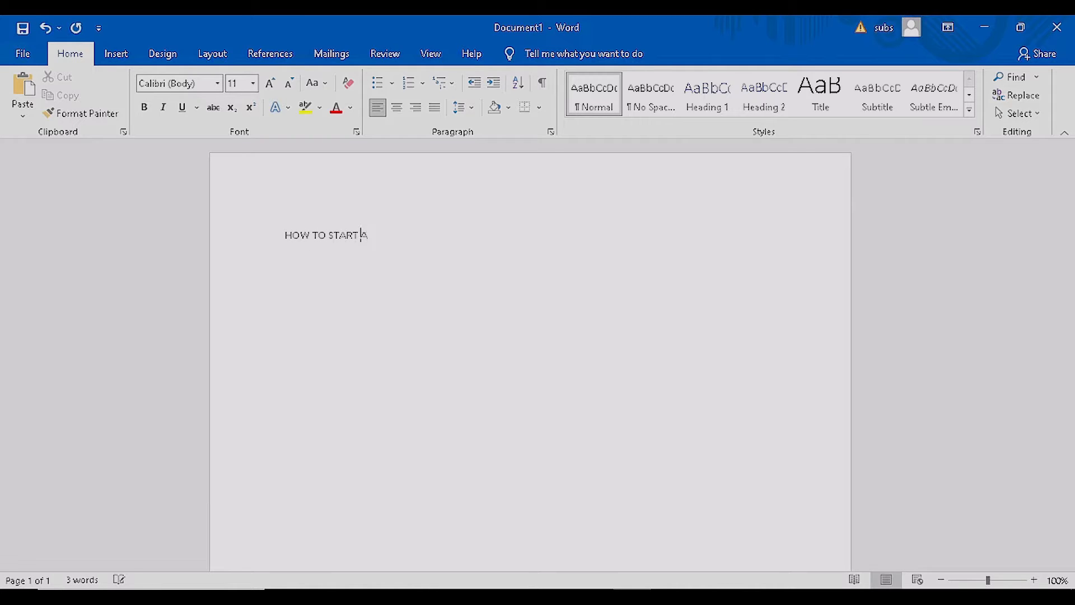
text(N ONLINE BUSINESS)
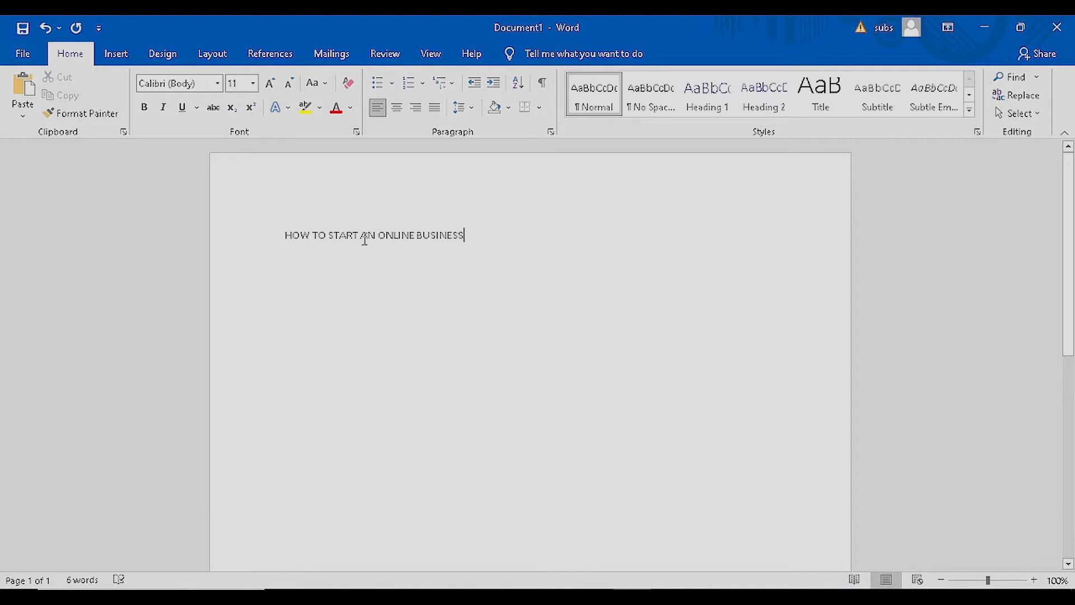
- Set the font size of the whole title line to 26
shift+click(482, 247)
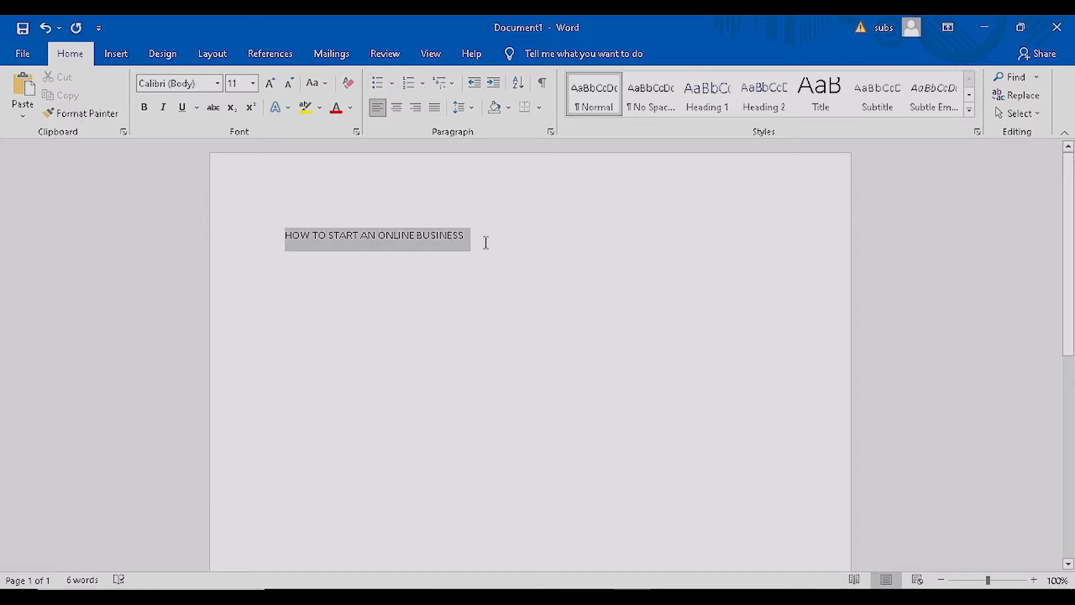
click(253, 83)
click(234, 277)
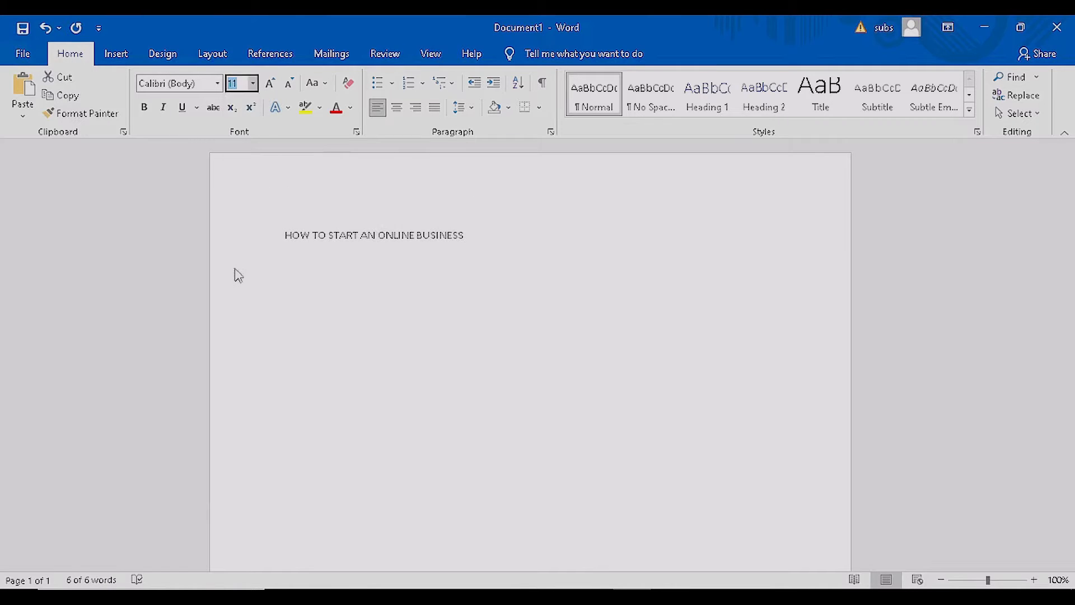
- Move the title further down the first page by inserting four blank lines above it
click(283, 244)
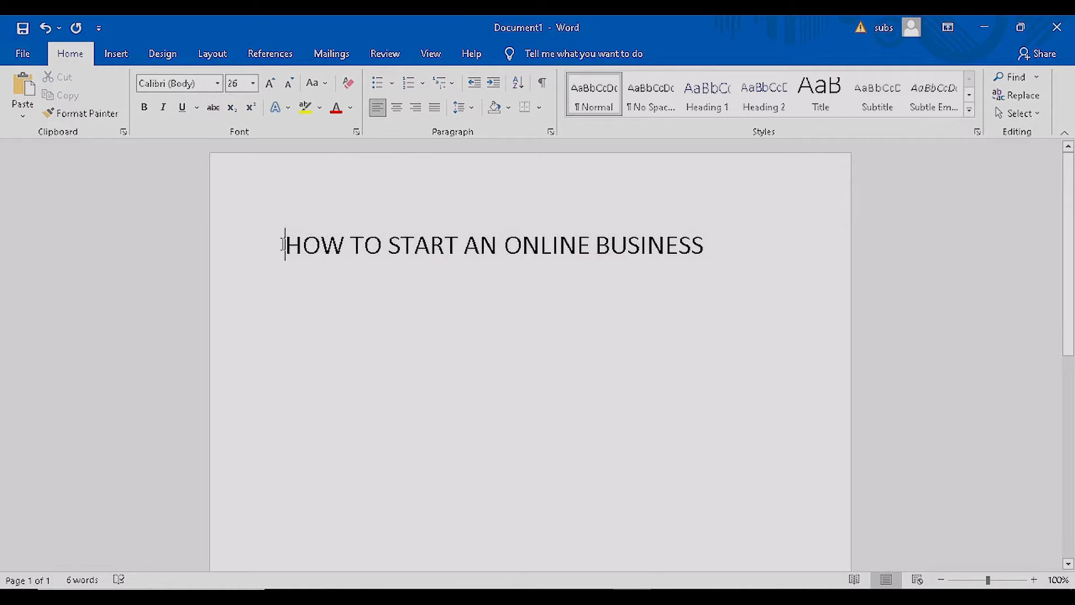
key(Return)
key(Return)
key(Return)
key(Return)
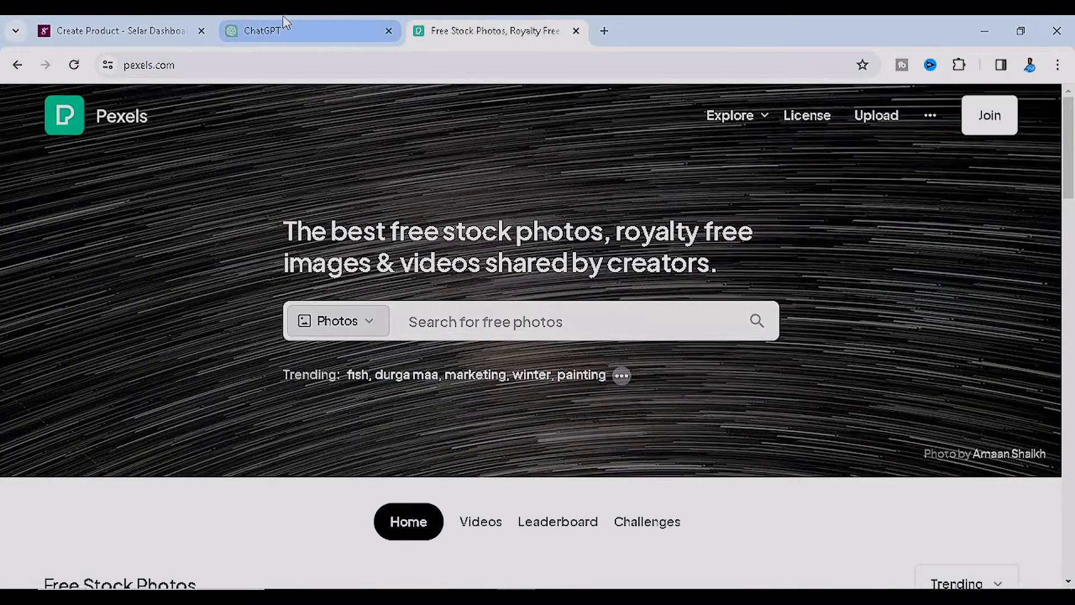
- Switch to ChatGPT and submit "Write me an ebook on how to start an online business in just 3 chapters and explain all information in details"
click(284, 25)
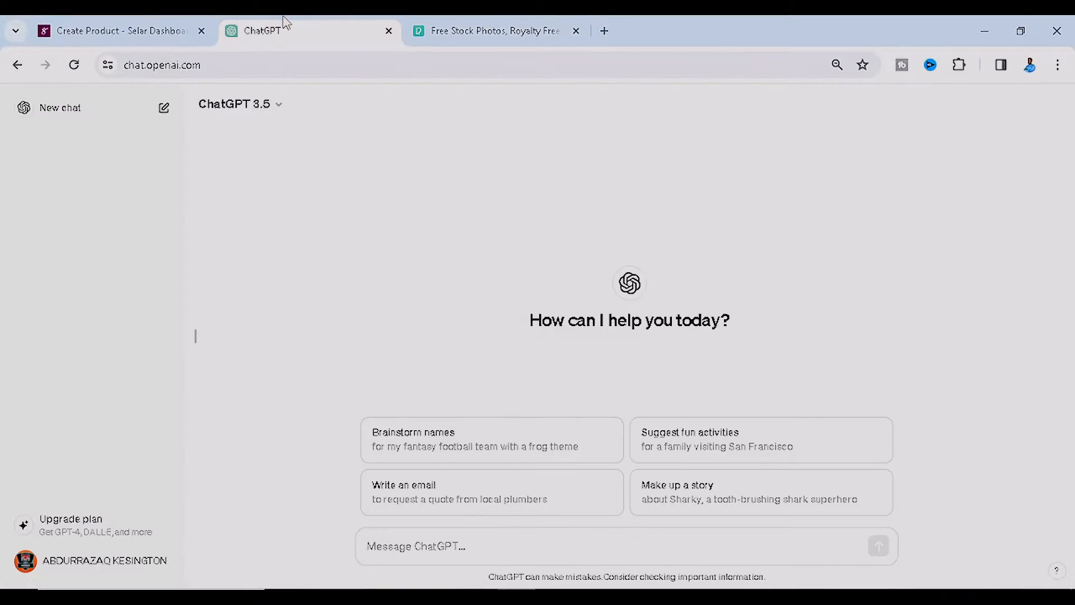
click(212, 66)
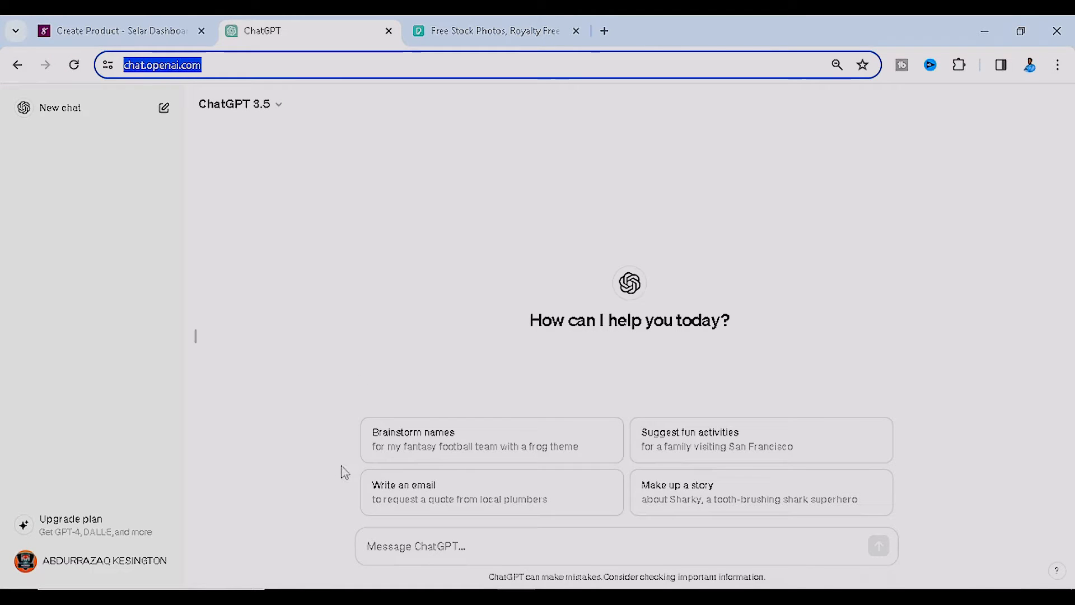
click(482, 545)
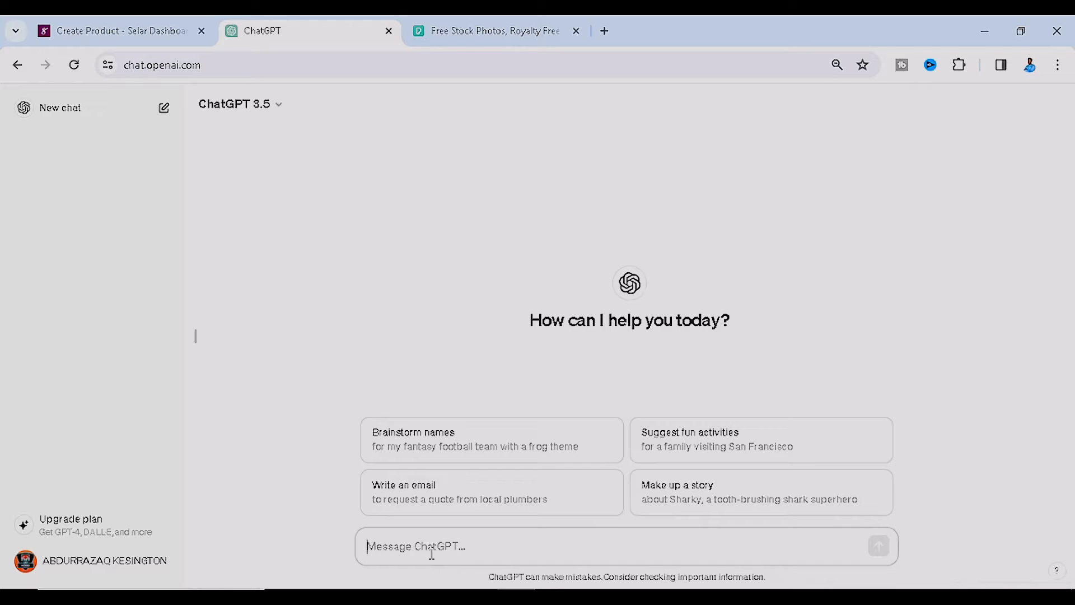
text(Wr)
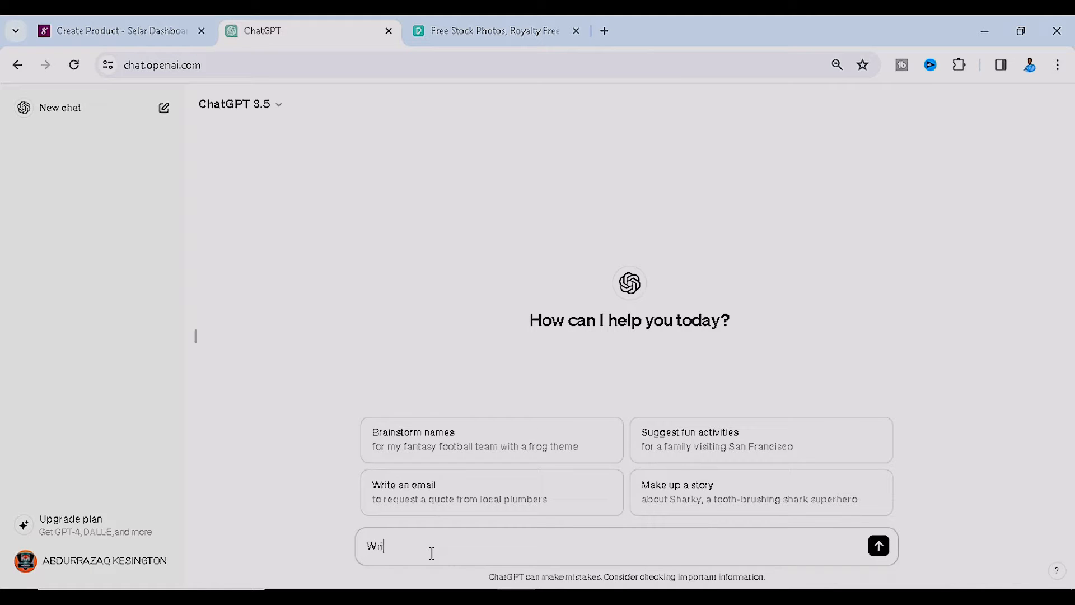
text(ite me an ebook on how to start an e)
text(nline busin)
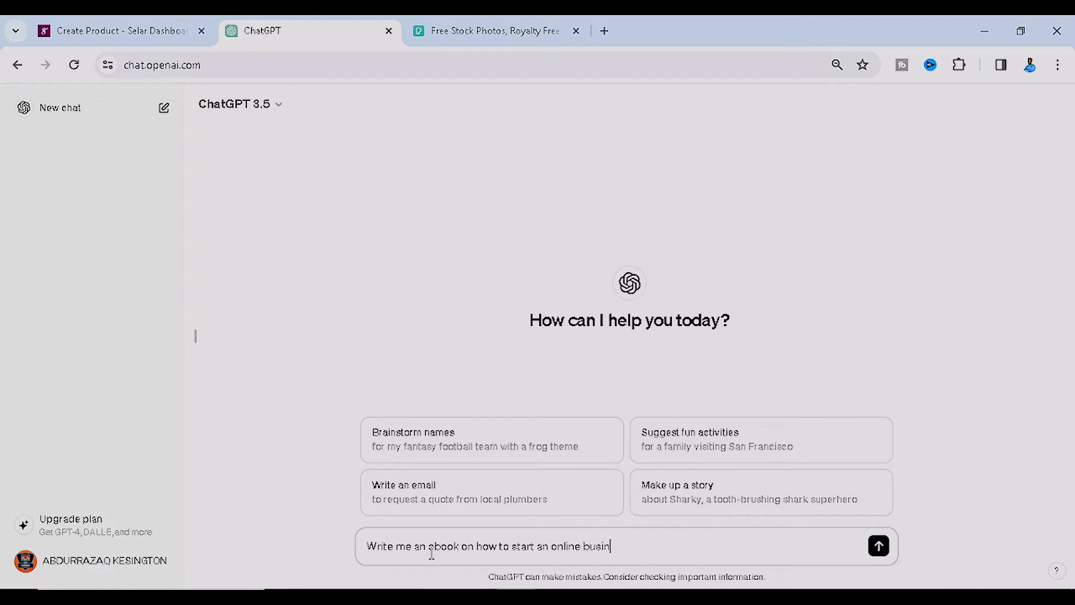
text(ess)
text(just 3 chapters and explain all)
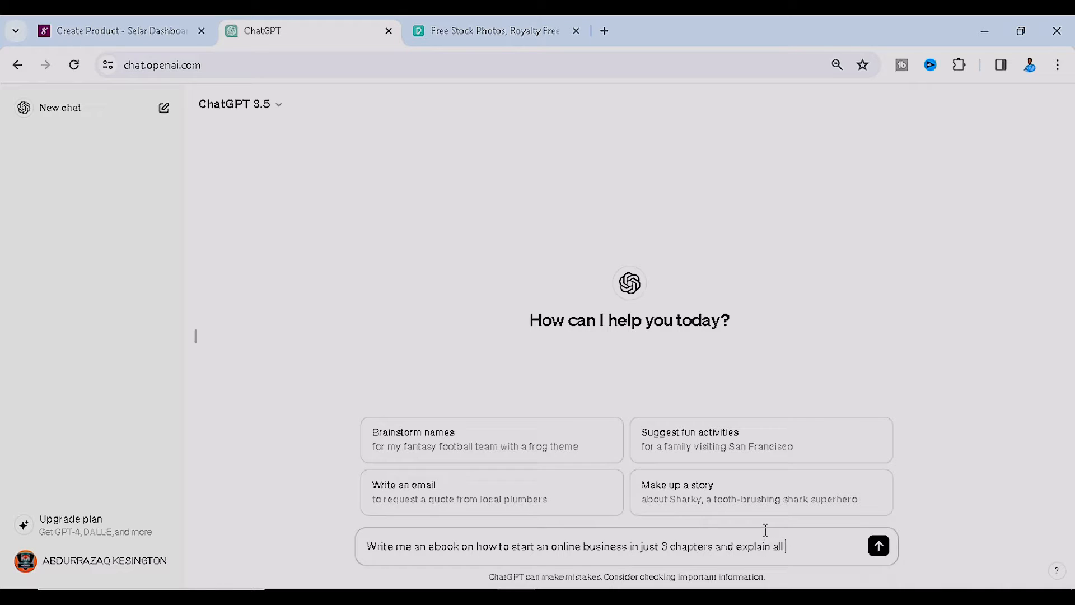
text( information in deta)
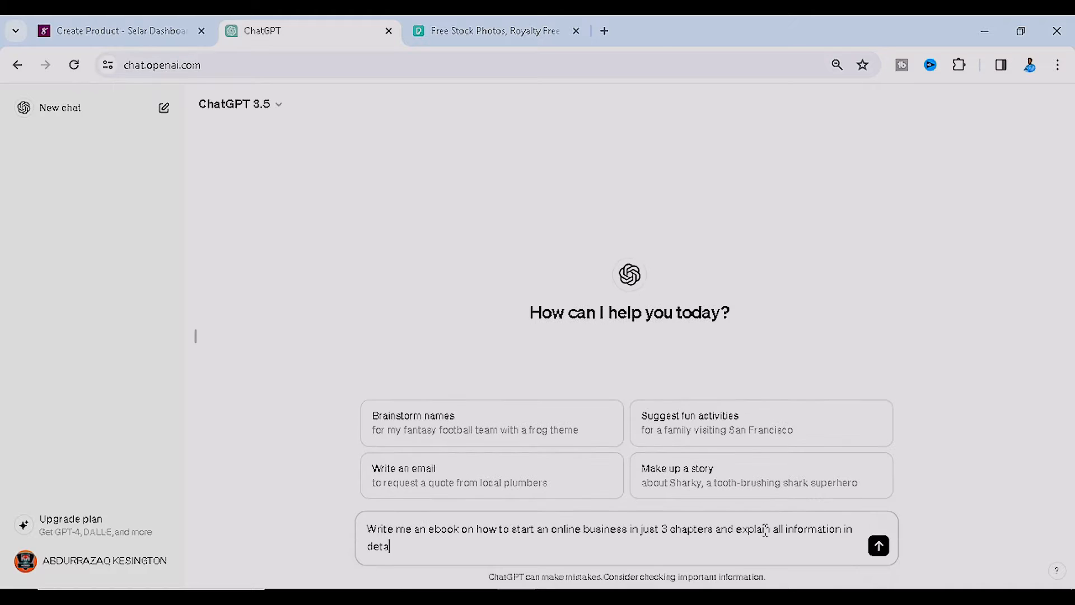
text(ils)
drag(367, 529, 615, 530)
click(585, 552)
key(Return)
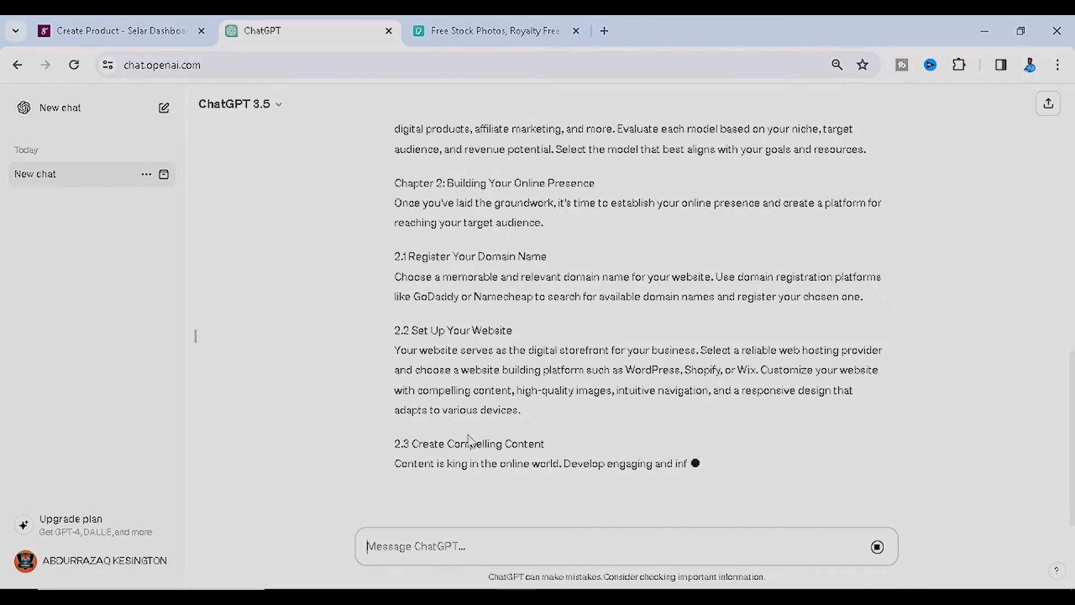
- Examine the generated ebook text from its title through the three chapters to the conclusion, comparing it with the chapter count requested
scroll(470, 442, up, 10)
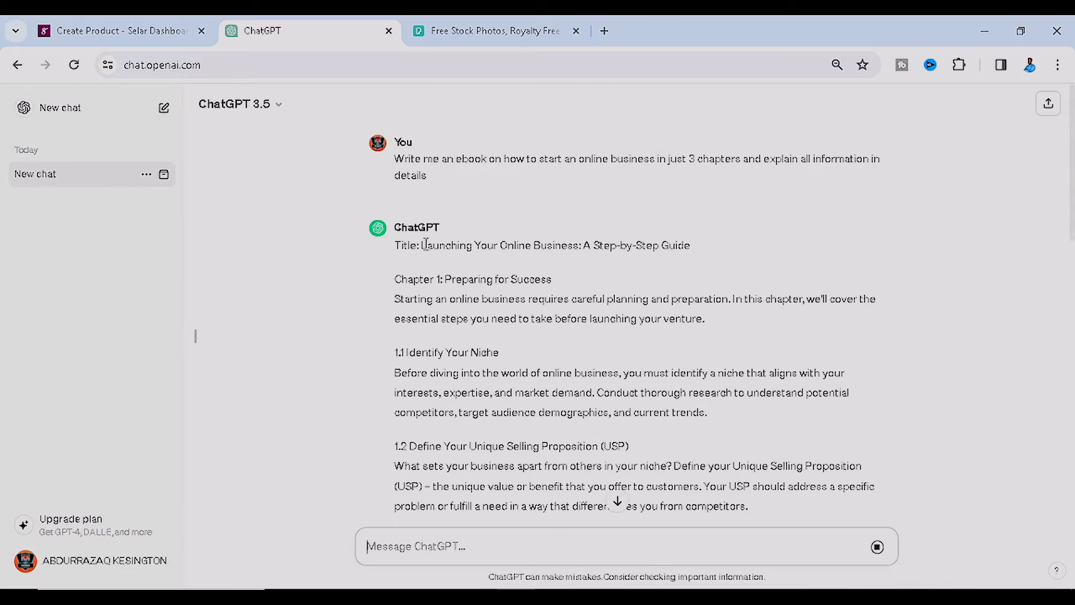
drag(422, 245, 538, 235)
drag(668, 227, 669, 246)
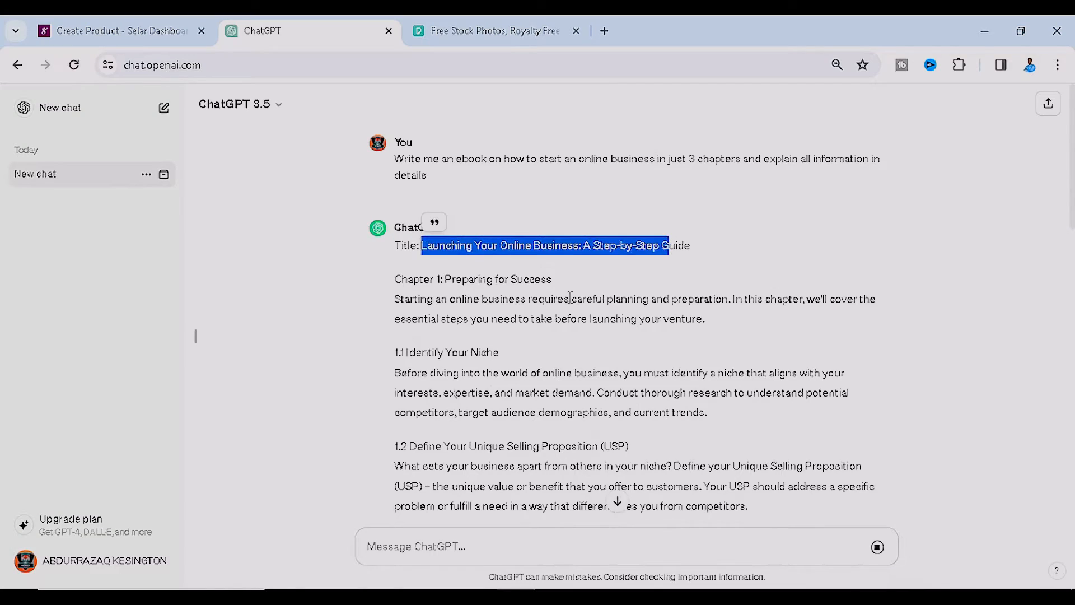
scroll(425, 208, down, 3)
scroll(438, 152, up, 3)
scroll(457, 285, down, 8)
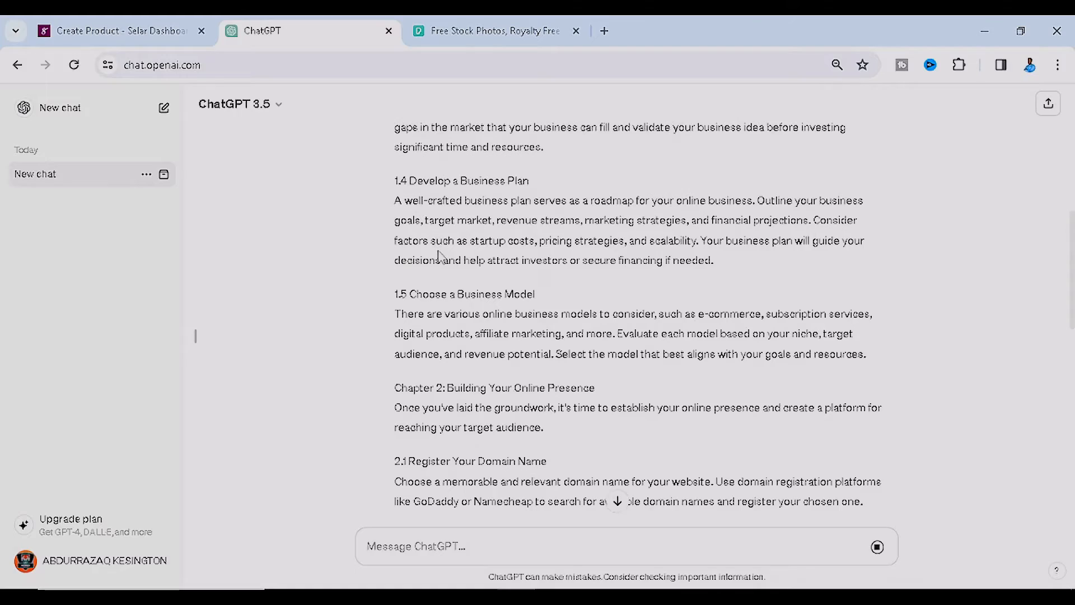
scroll(434, 245, down, 4)
scroll(431, 206, up, 2)
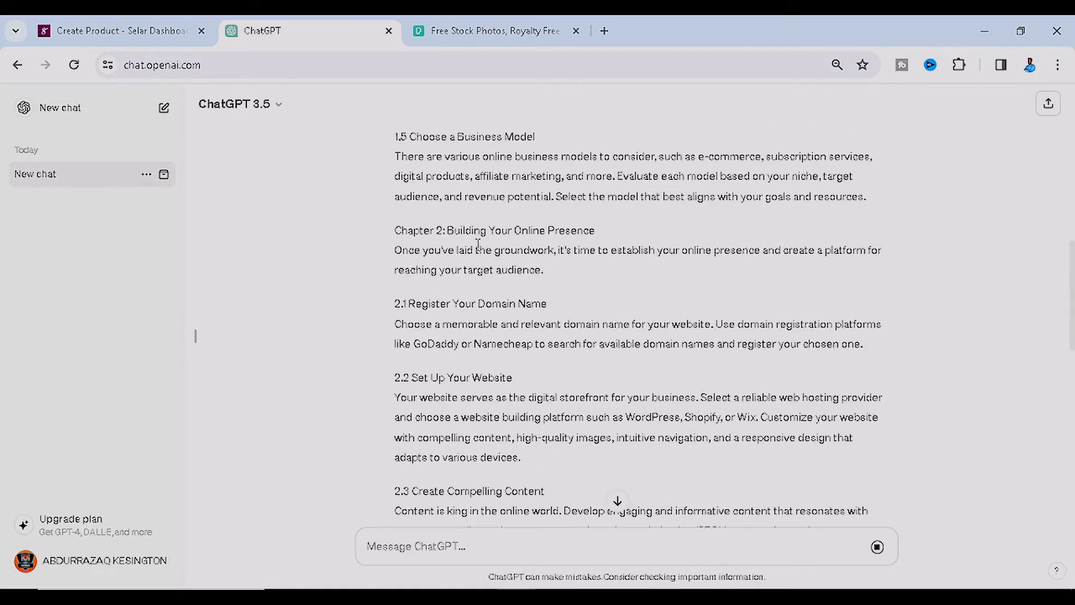
scroll(468, 290, down, 11)
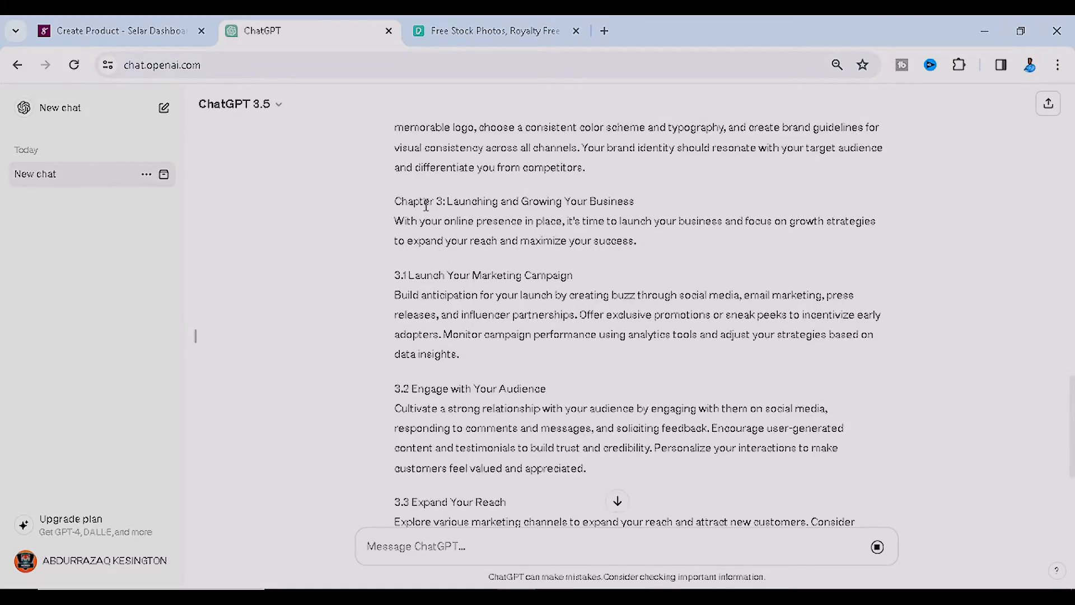
scroll(468, 215, down, 3)
scroll(484, 258, down, 5)
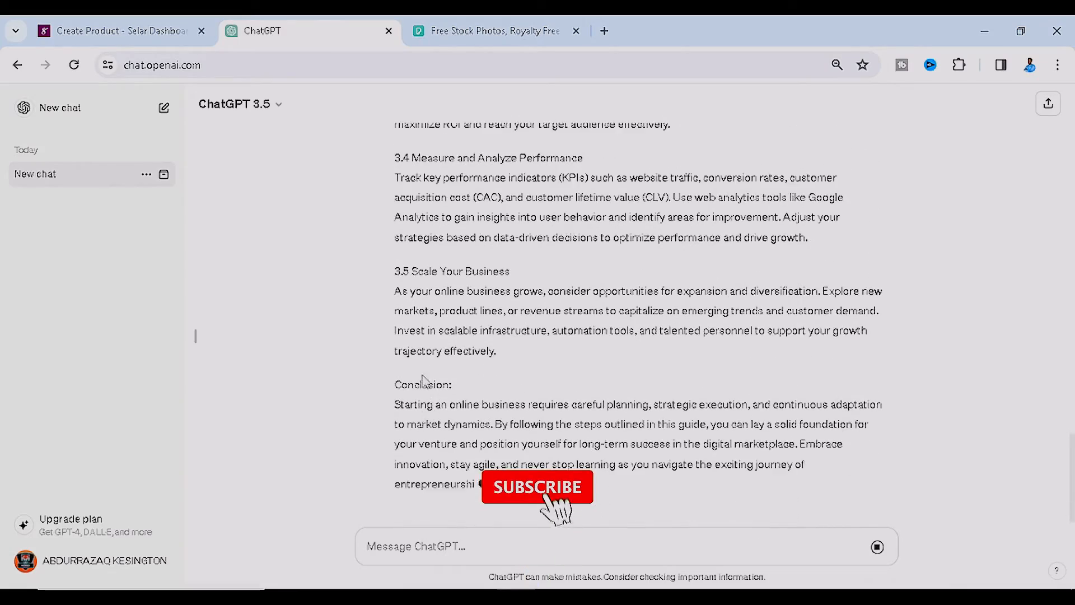
scroll(465, 375, up, 20)
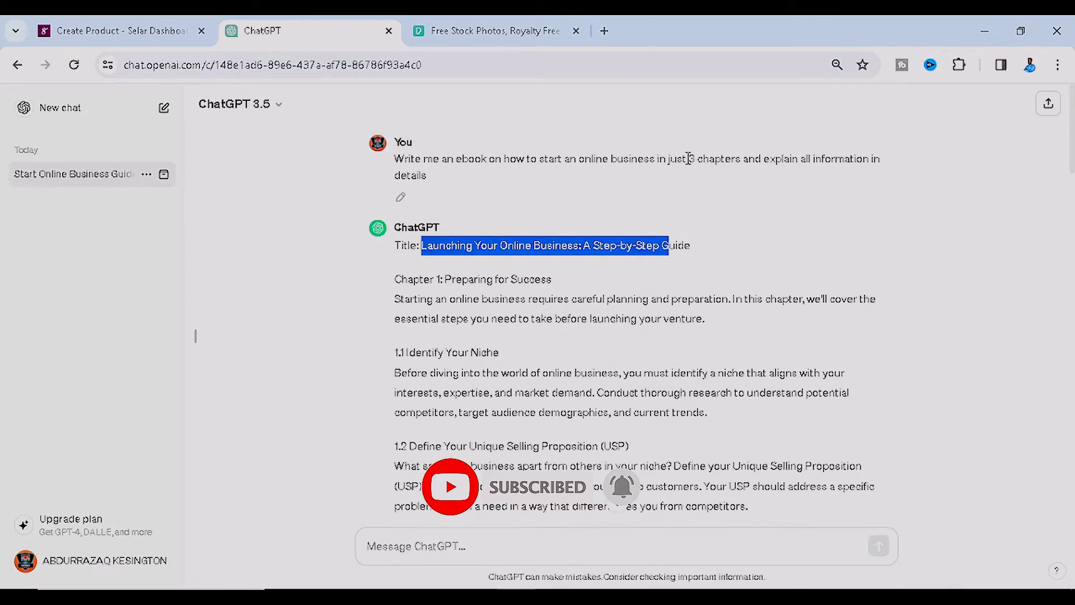
click(691, 160)
scroll(622, 406, down, 20)
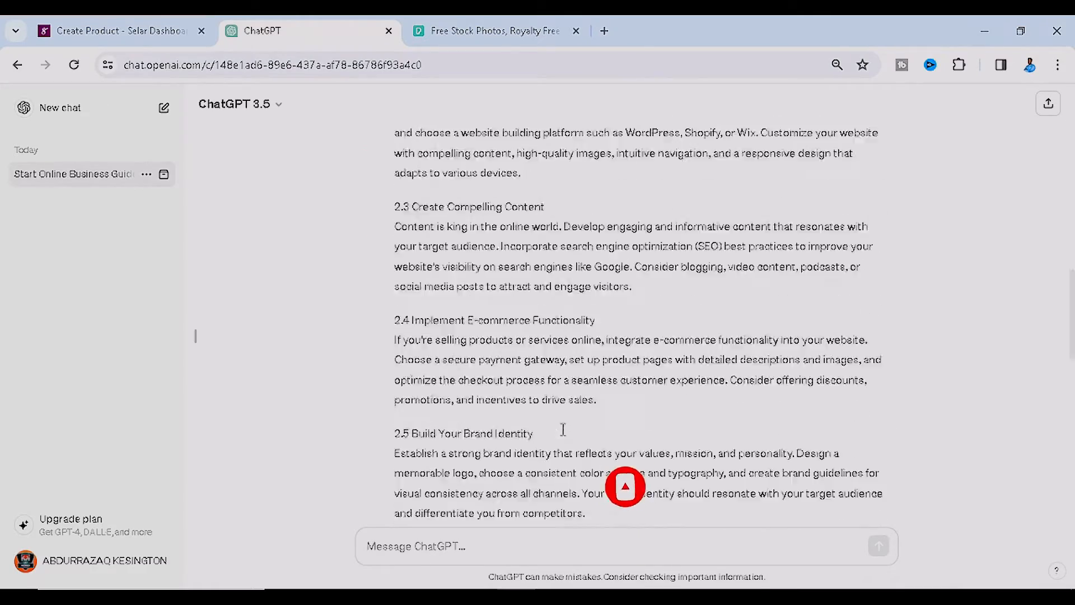
scroll(471, 408, down, 6)
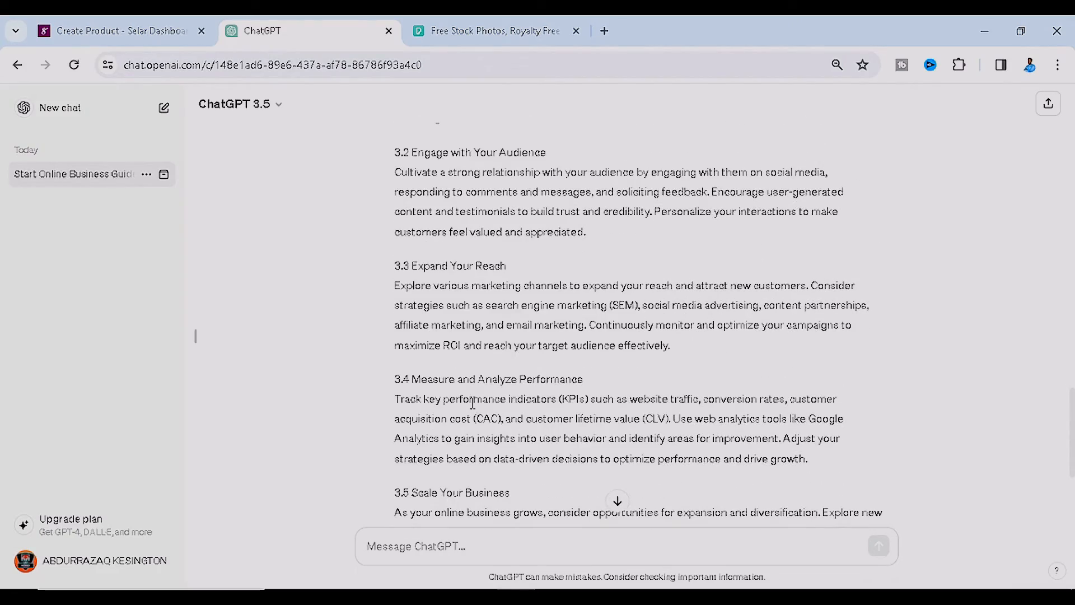
- Copy the generated ebook text from the Chapter 1 heading to the end of the conclusion and switch to Word
scroll(473, 402, up, 20)
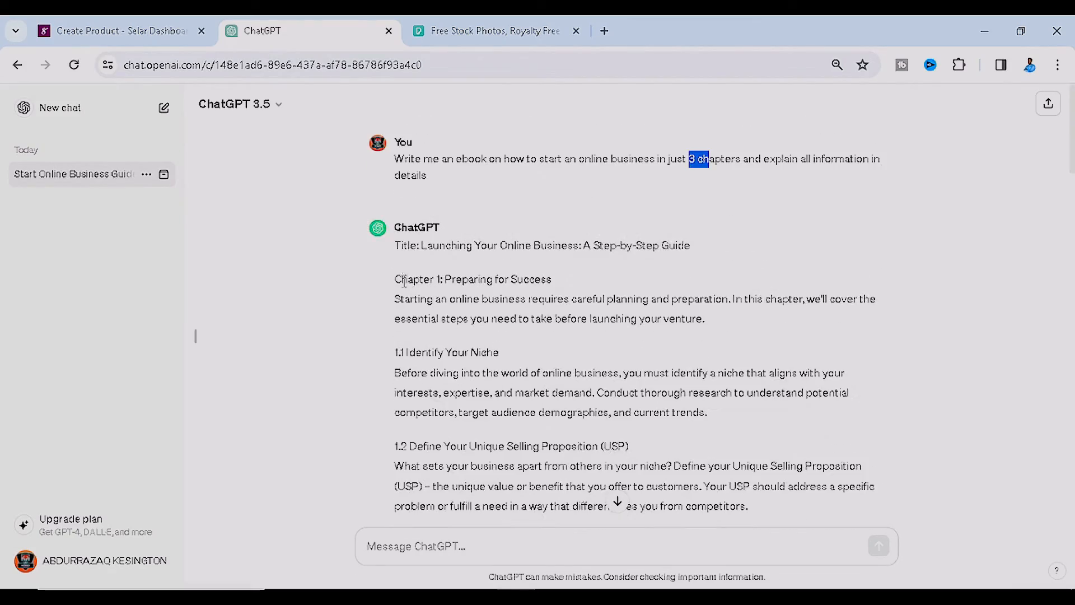
drag(398, 284, 881, 523)
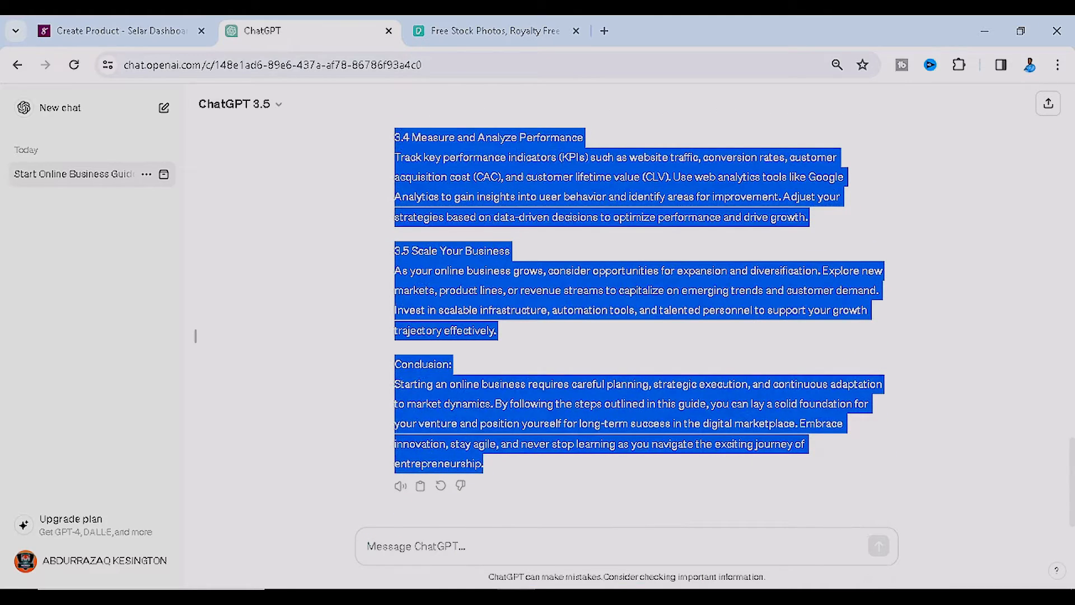
click(632, 597)
- Insert blank lines after the title to reach a new page, paste the copied ebook text there and check the pasted pages
scroll(470, 401, down, 2)
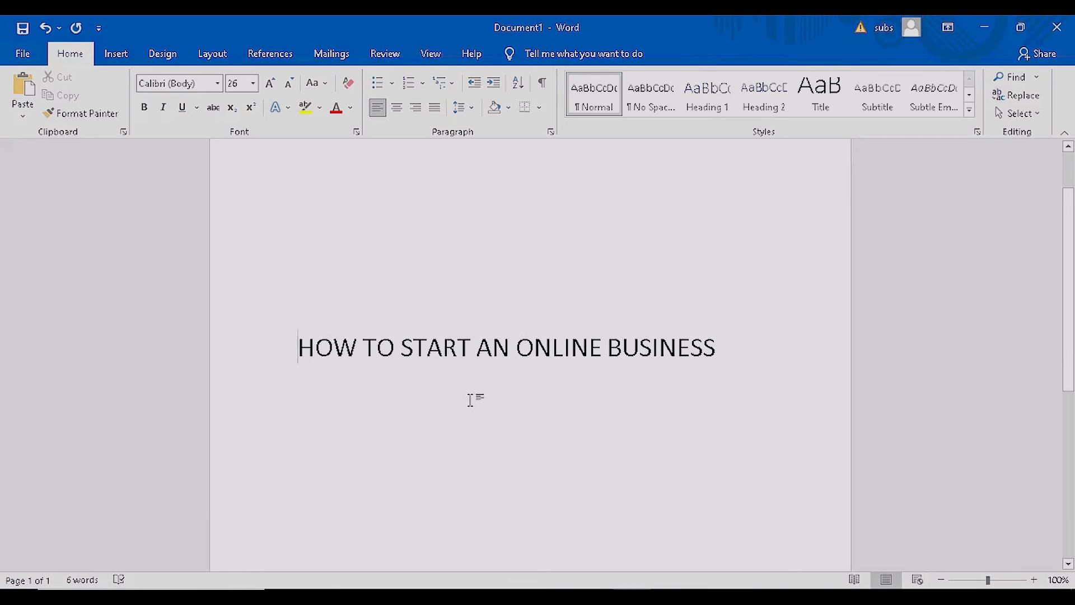
scroll(471, 401, up, 3)
scroll(632, 413, down, 10)
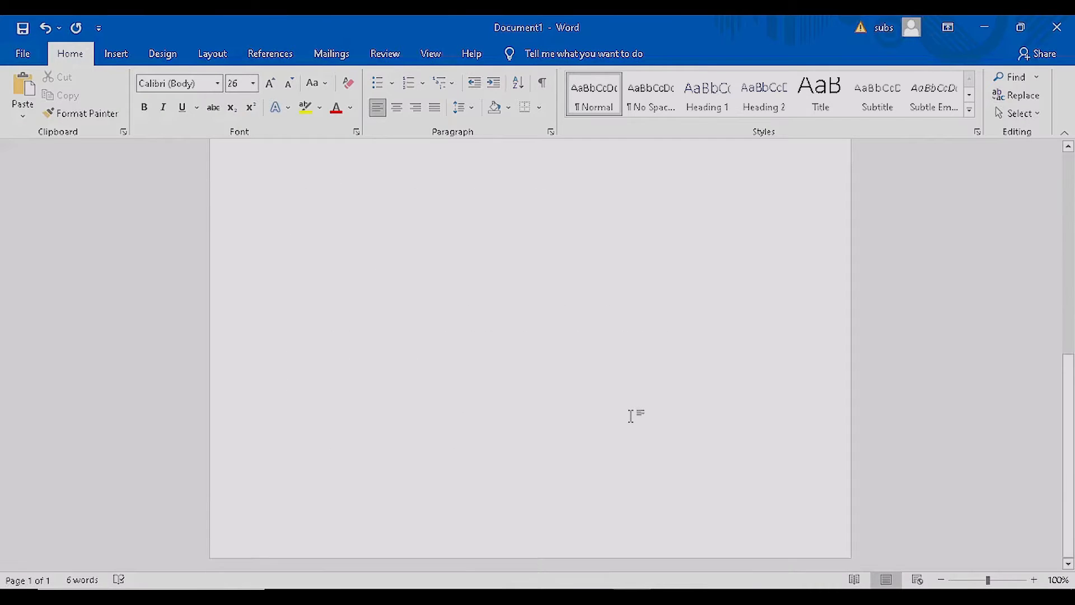
scroll(506, 250, up, 3)
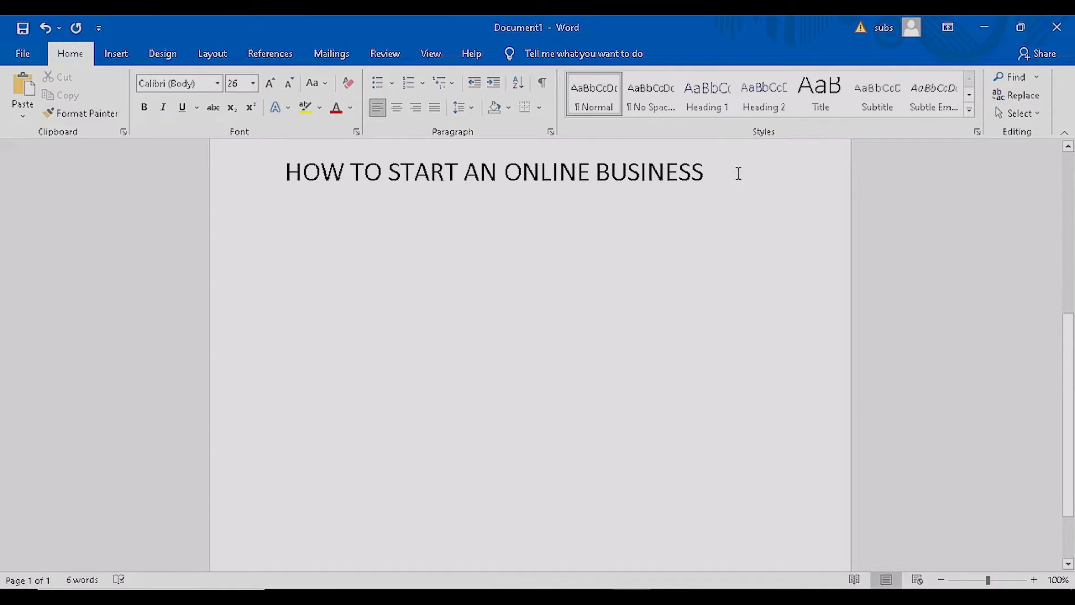
key(Return)
key(Return)
key(Return)
key(Return)
key(Return)
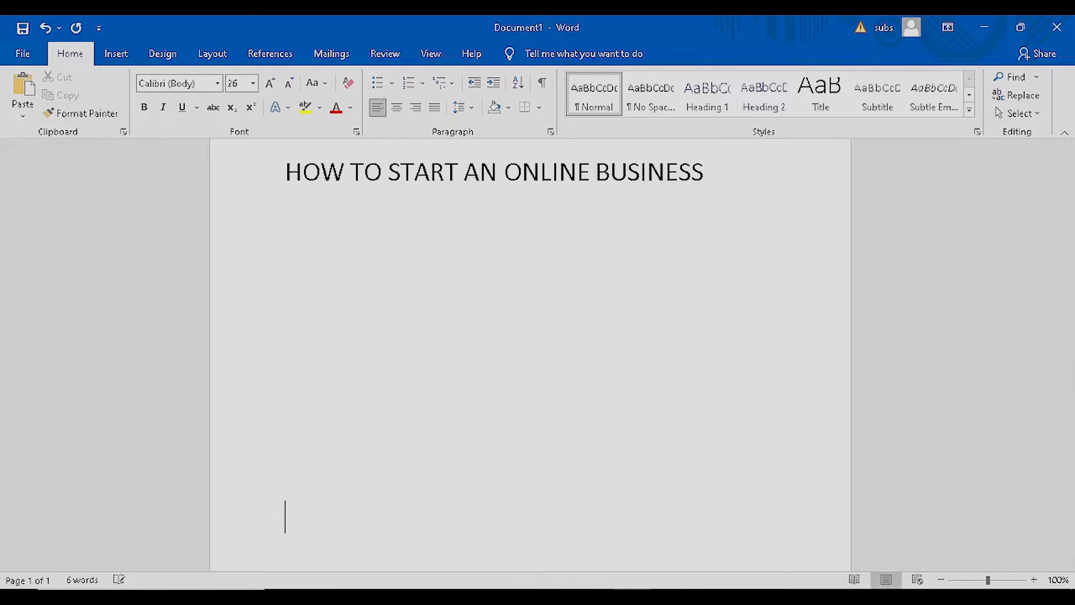
key(Return)
key(Return)
key(Return)
key(Return)
key(Return)
key(Return)
key(Return)
key(Return)
key(Return)
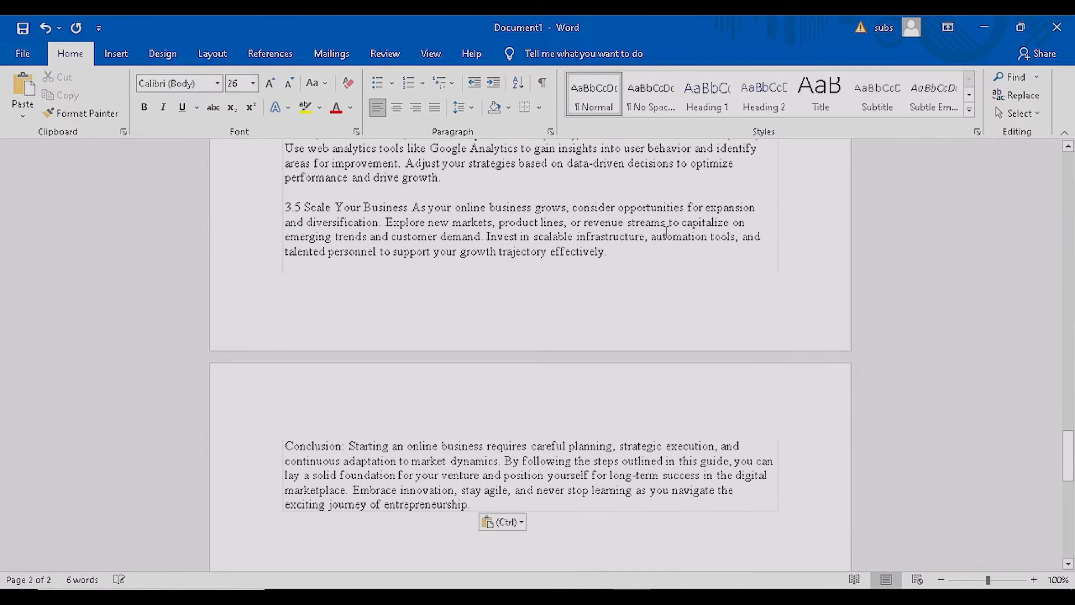
scroll(615, 417, up, 15)
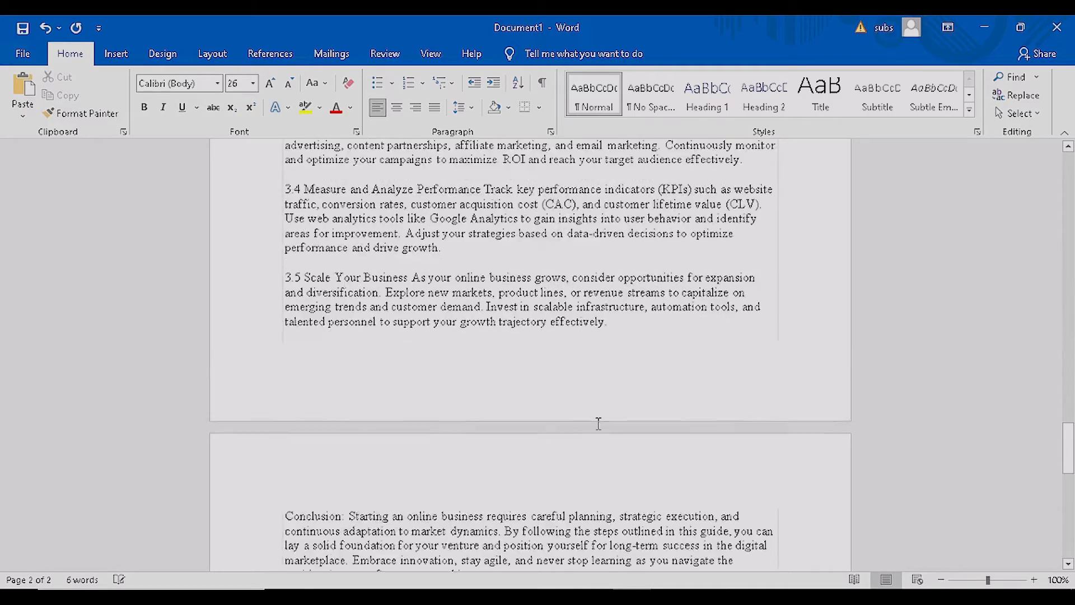
scroll(599, 424, up, 15)
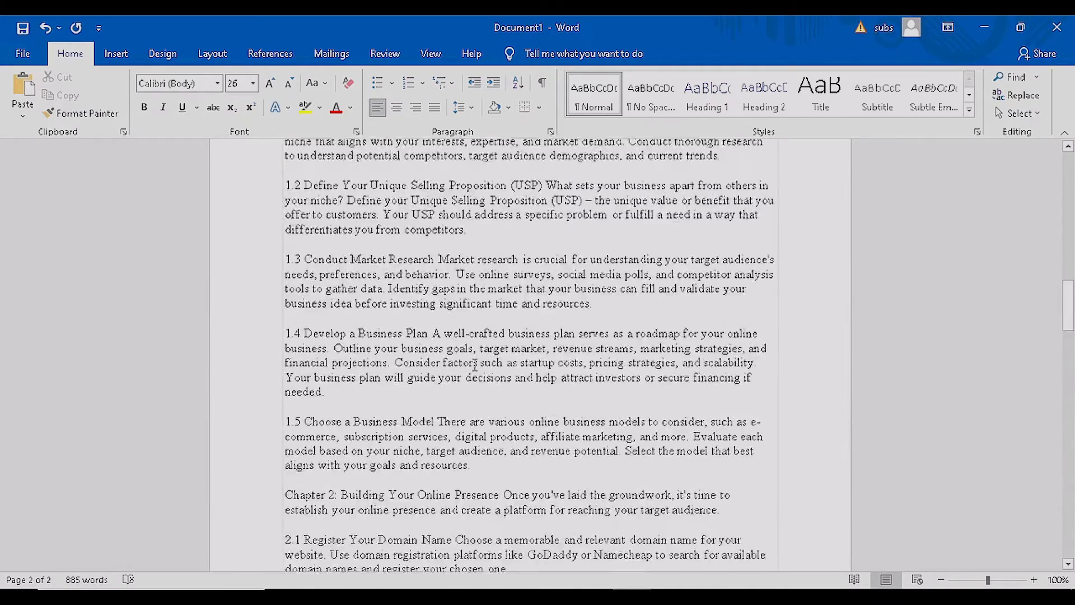
scroll(377, 380, up, 5)
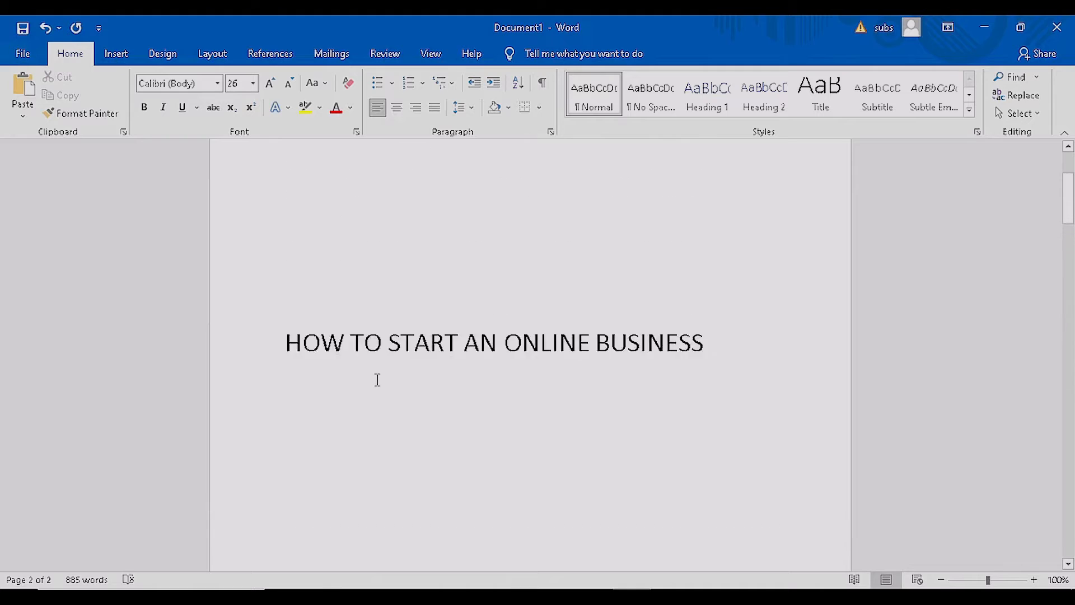
scroll(378, 379, down, 1)
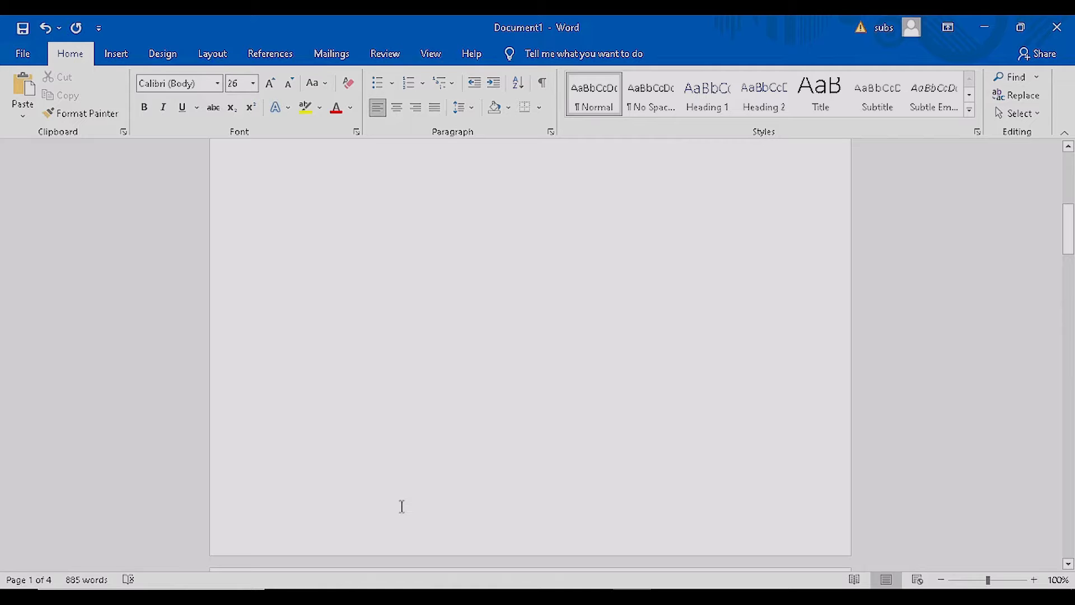
- Select the pasted ebook text from the Chapter 1 heading through the conclusion and apply the Title style to it
scroll(402, 507, down, 5)
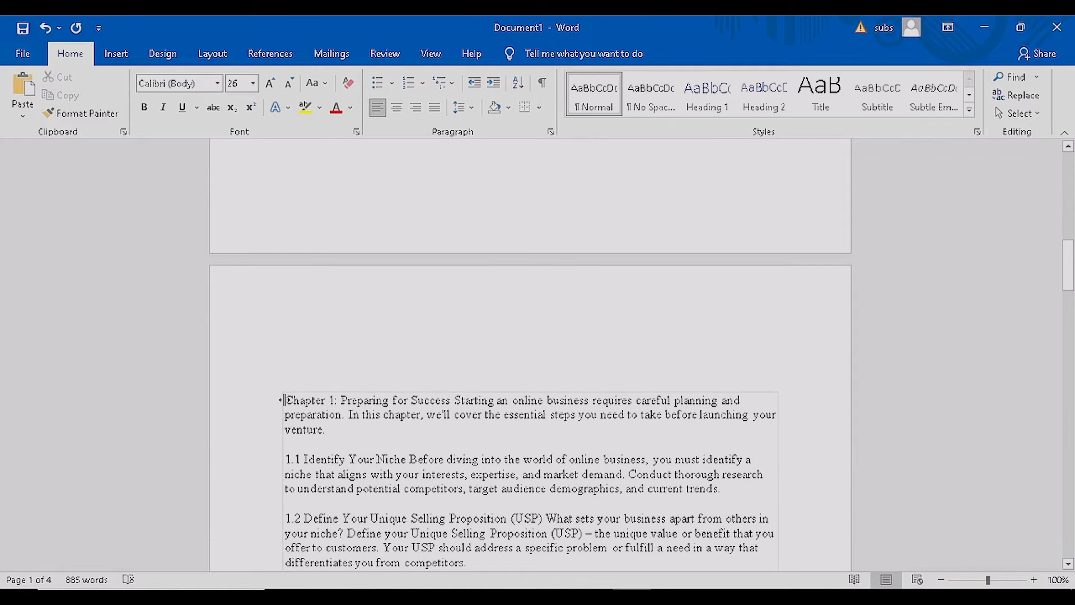
drag(290, 395, 613, 440)
drag(622, 577, 681, 295)
drag(716, 127, 708, 451)
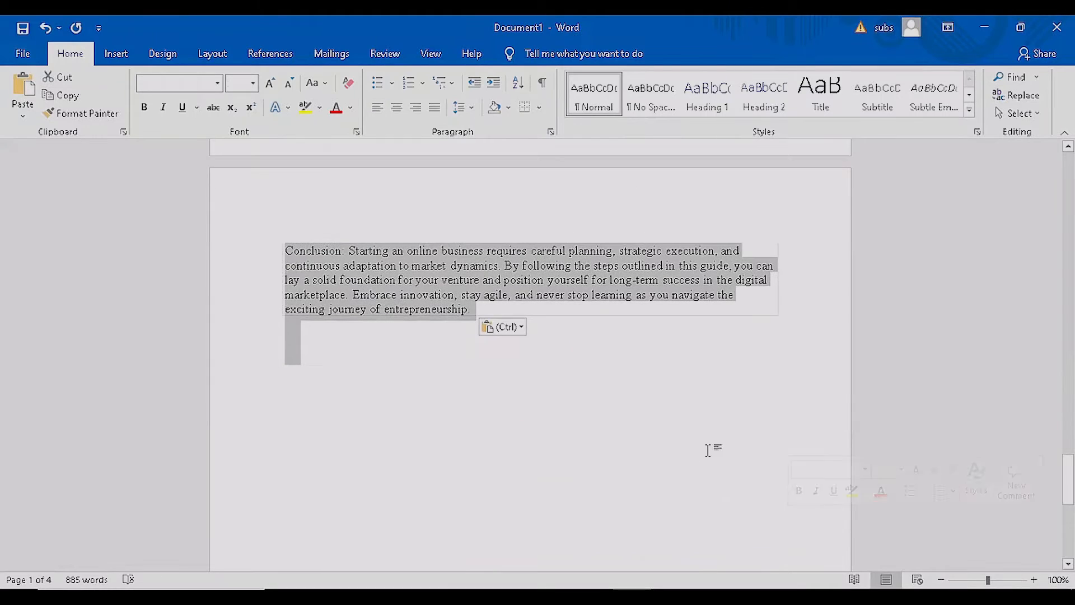
drag(991, 581, 997, 581)
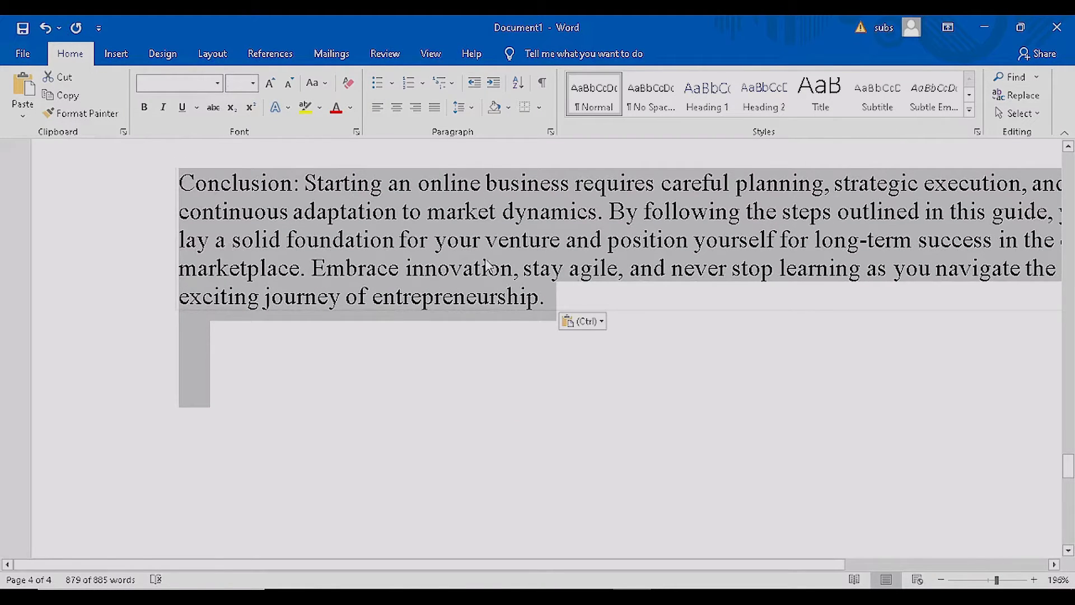
right_click(461, 242)
click(648, 197)
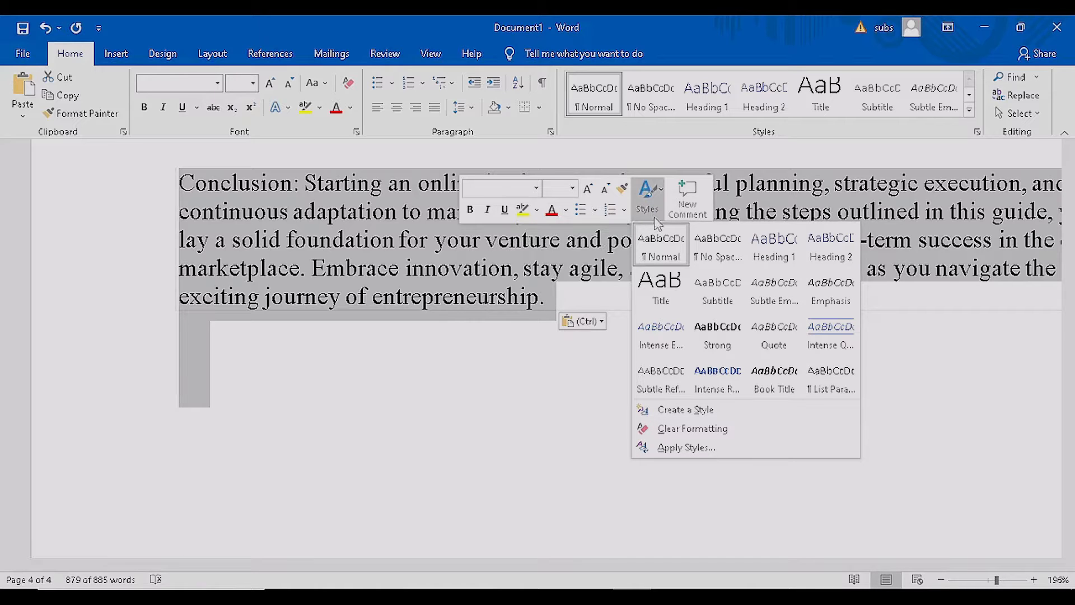
click(660, 303)
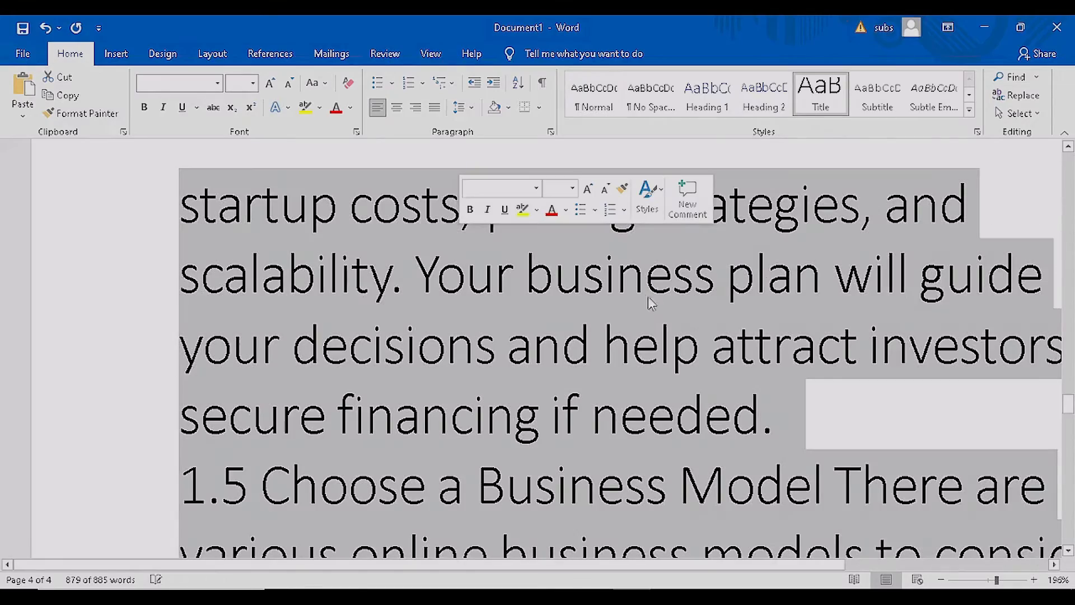
- Examine how the restyled chapter text is laid out across the pages, back to the start of Chapter 1 at 100% zoom
drag(997, 580, 955, 581)
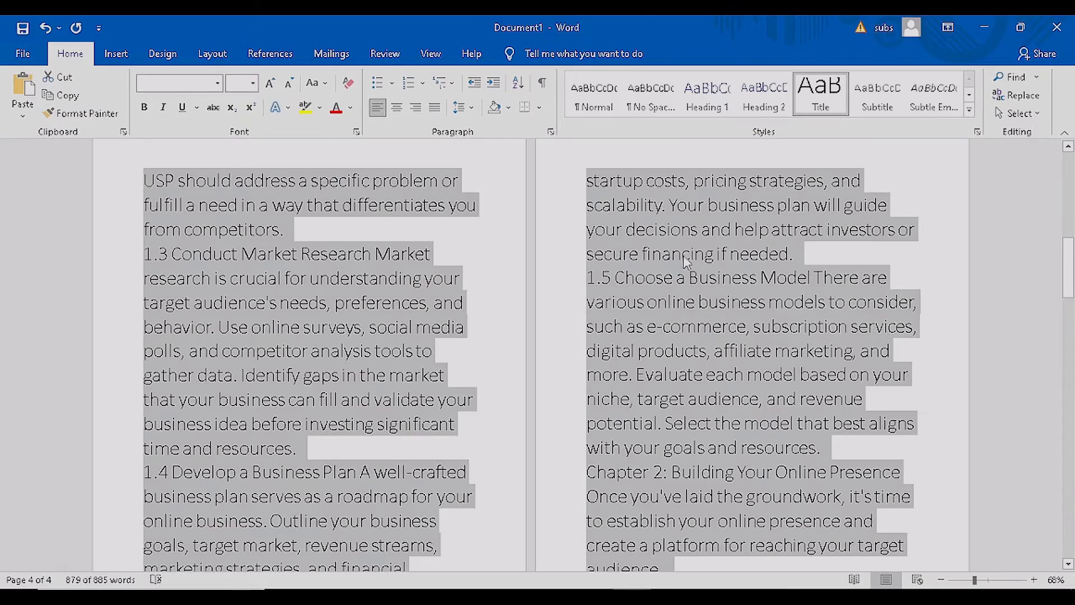
drag(976, 584, 974, 584)
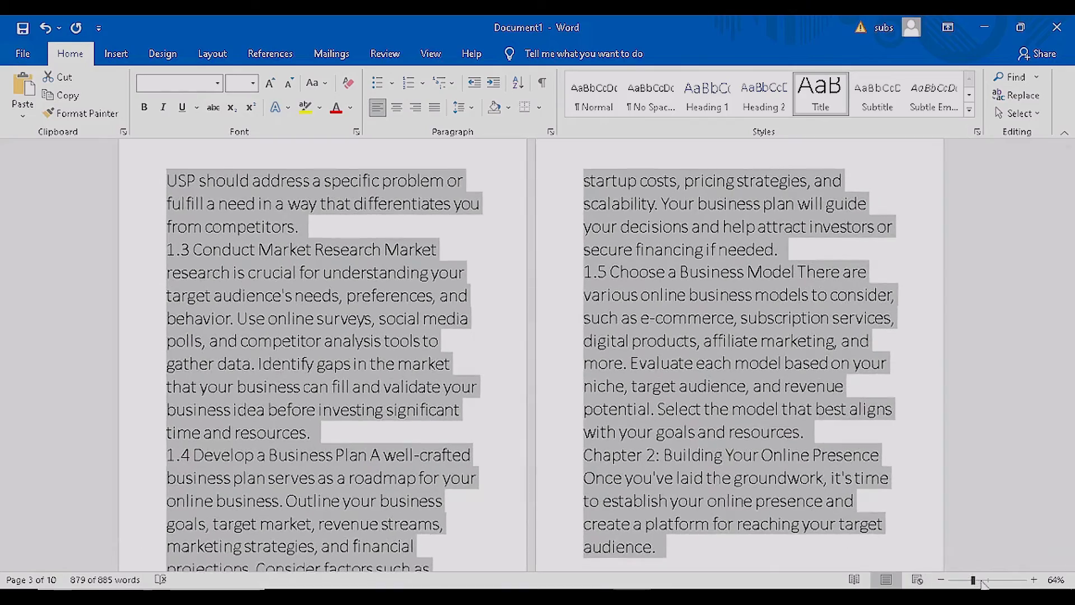
click(1034, 580)
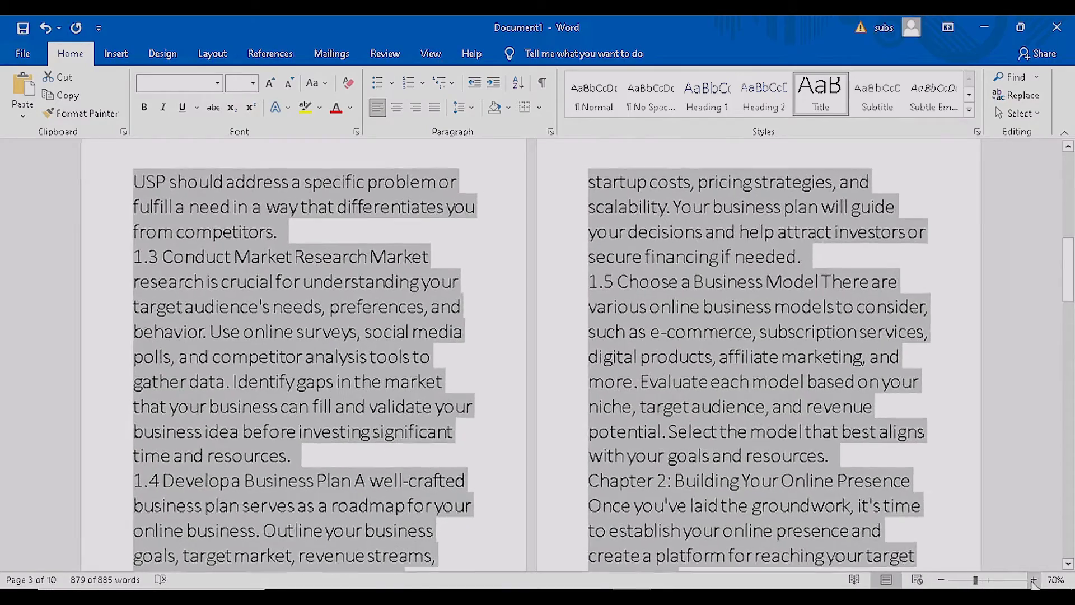
click(1034, 581)
click(1034, 581)
click(1034, 581)
scroll(512, 270, up, 1)
scroll(513, 269, up, 3)
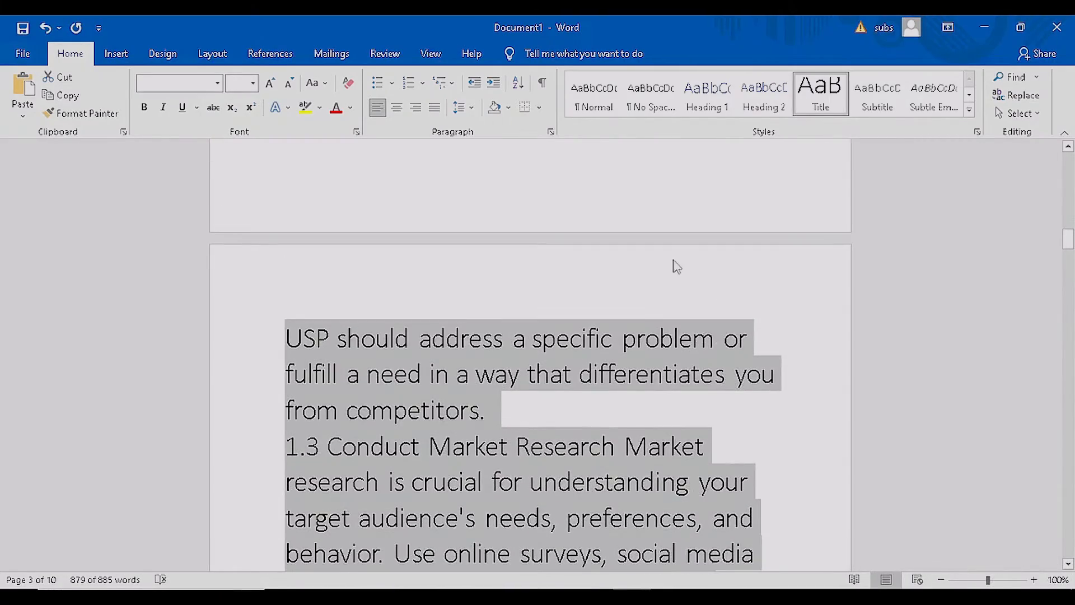
click(675, 264)
scroll(452, 266, up, 10)
scroll(459, 272, up, 3)
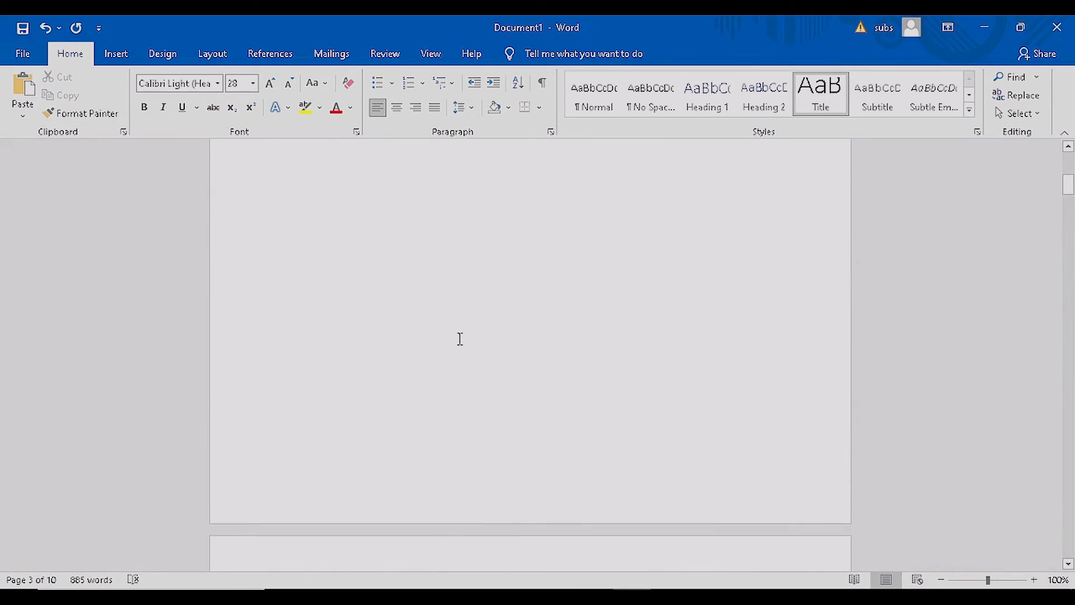
scroll(459, 336, down, 4)
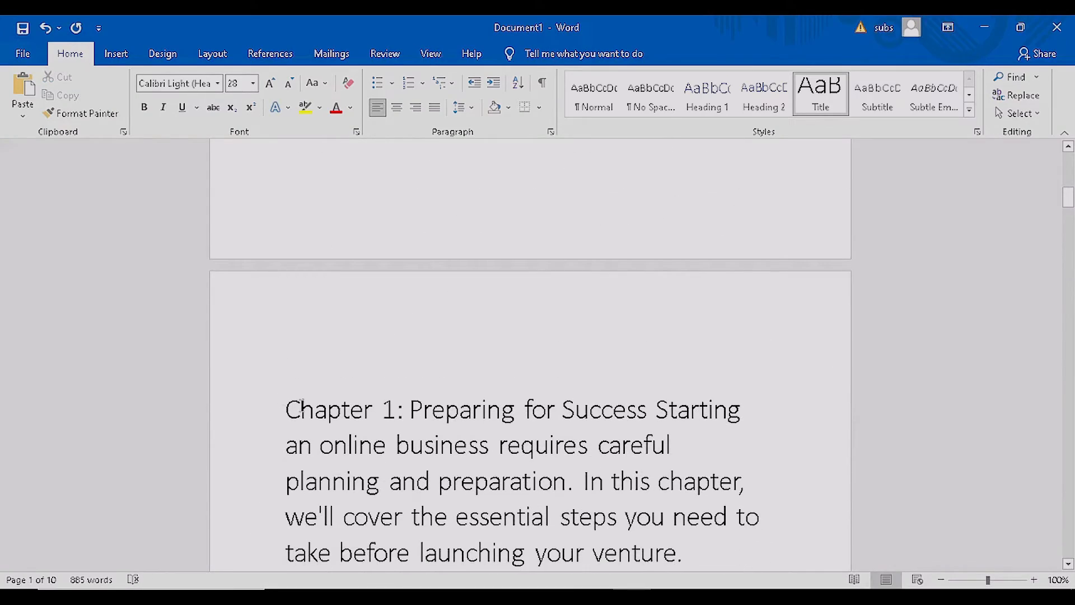
- Reselect the text from the Chapter 1 heading through the conclusion, try font size 11, and set it to 12
drag(289, 408, 728, 588)
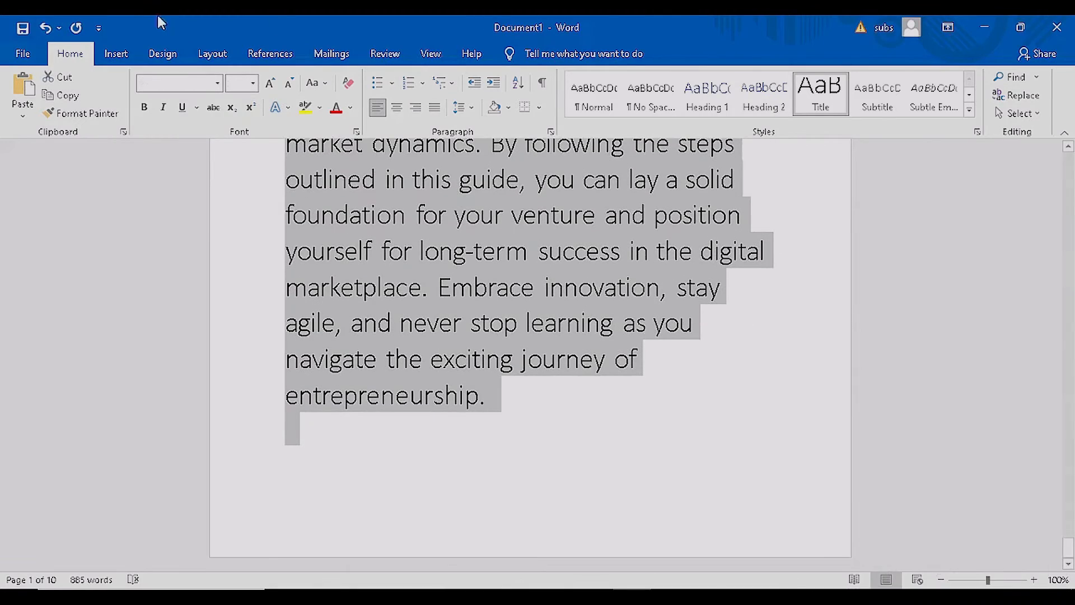
click(252, 86)
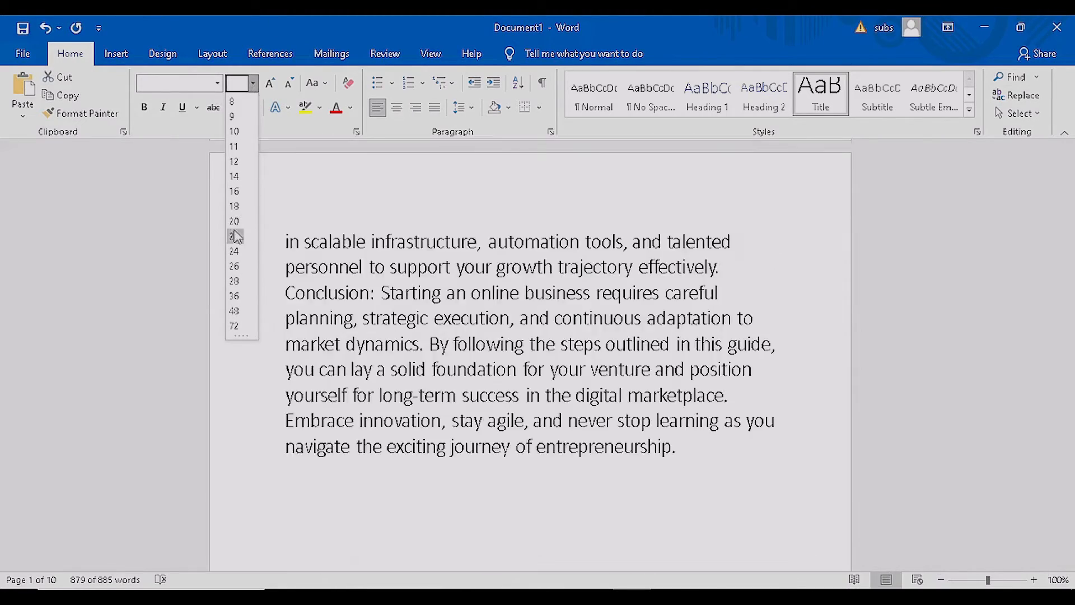
click(234, 146)
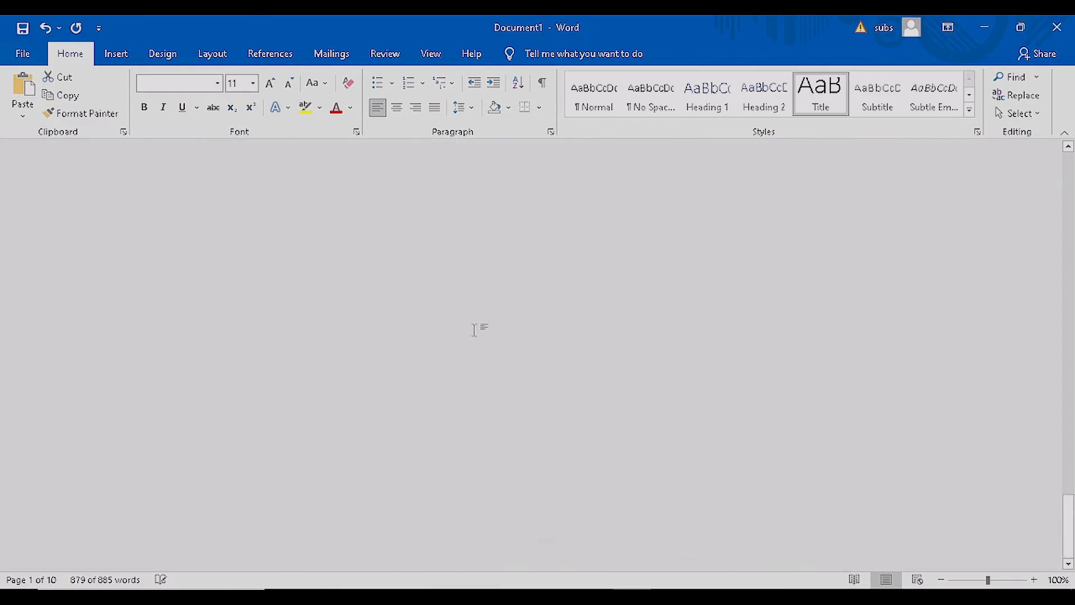
scroll(539, 366, up, 3)
scroll(540, 366, up, 20)
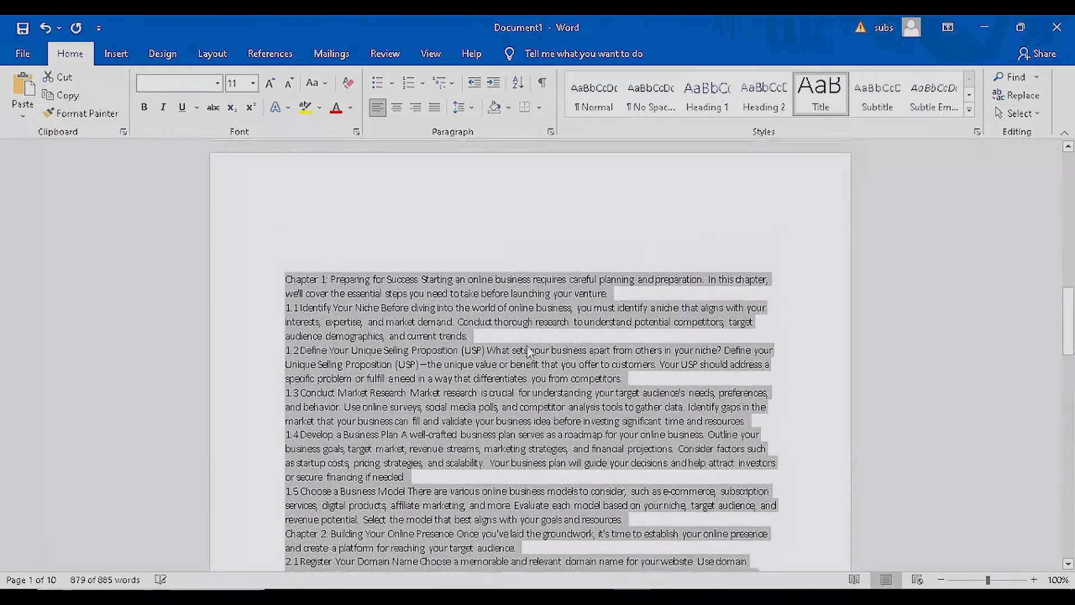
click(253, 83)
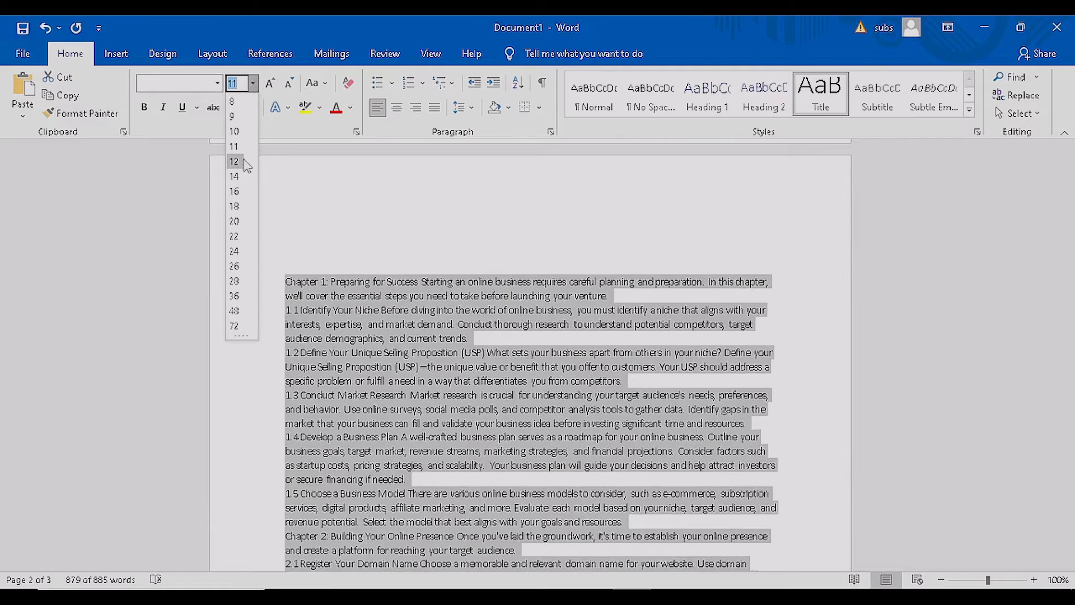
click(235, 163)
- Review the title page and the chapter pages for layout and for spacing between the chapters
scroll(482, 333, up, 5)
scroll(485, 334, up, 8)
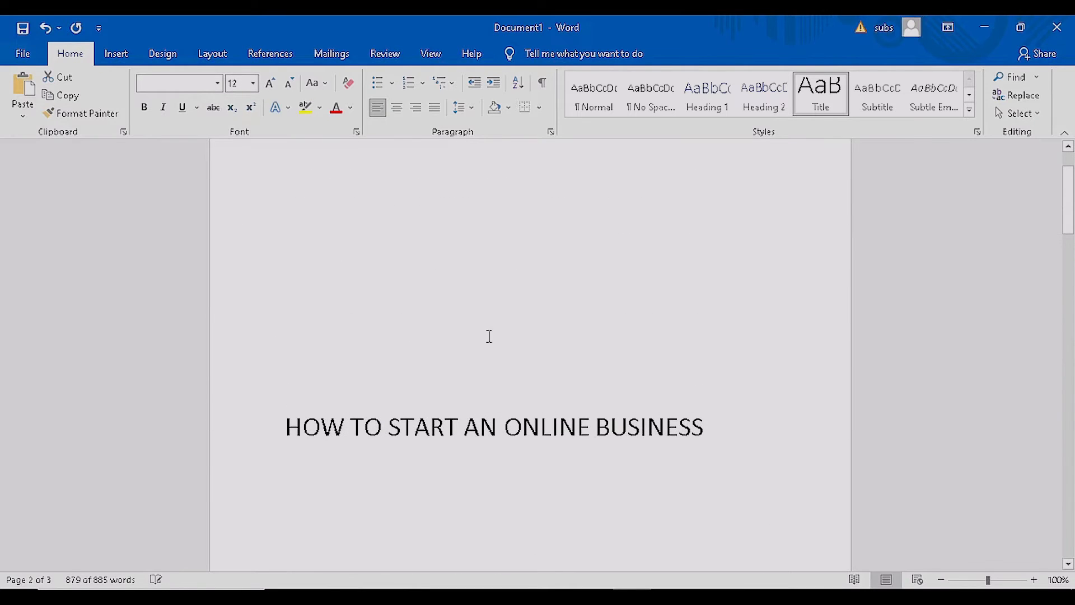
scroll(367, 364, down, 1)
click(281, 391)
scroll(314, 386, up, 1)
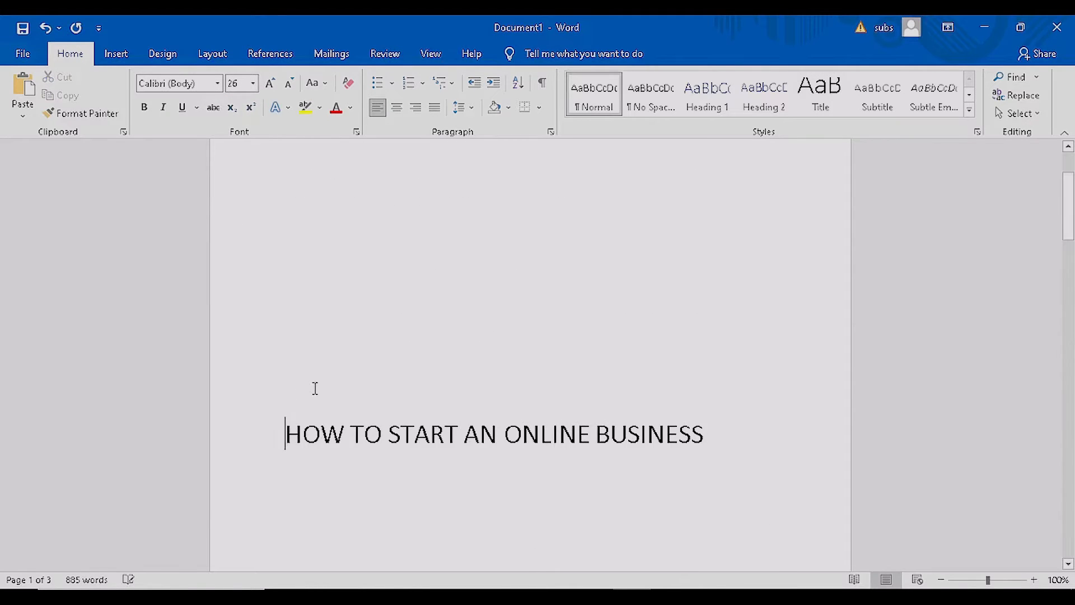
scroll(399, 355, down, 5)
scroll(397, 339, up, 5)
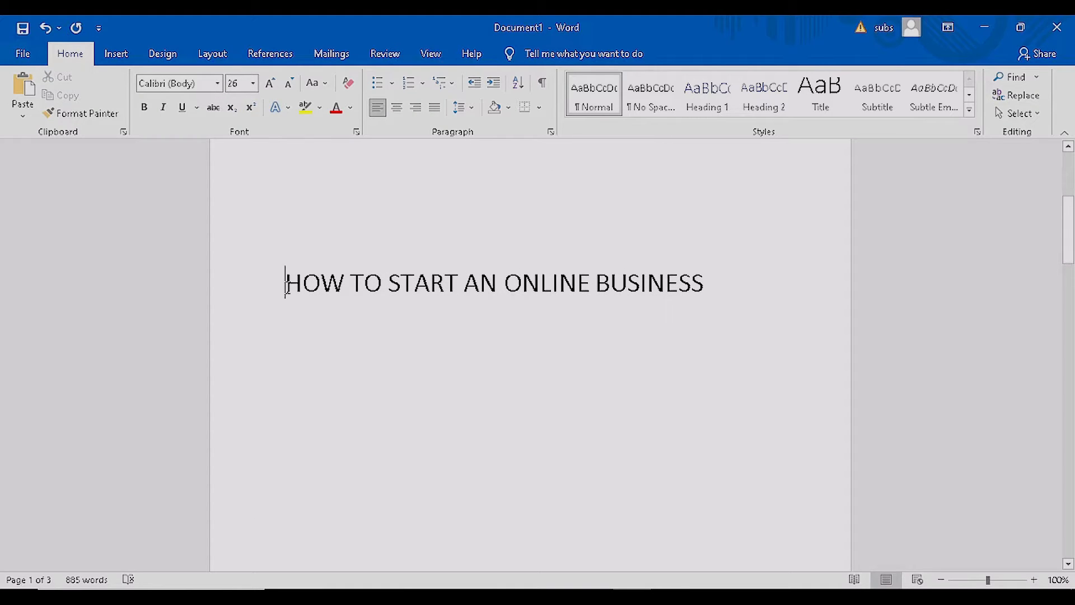
scroll(372, 283, down, 10)
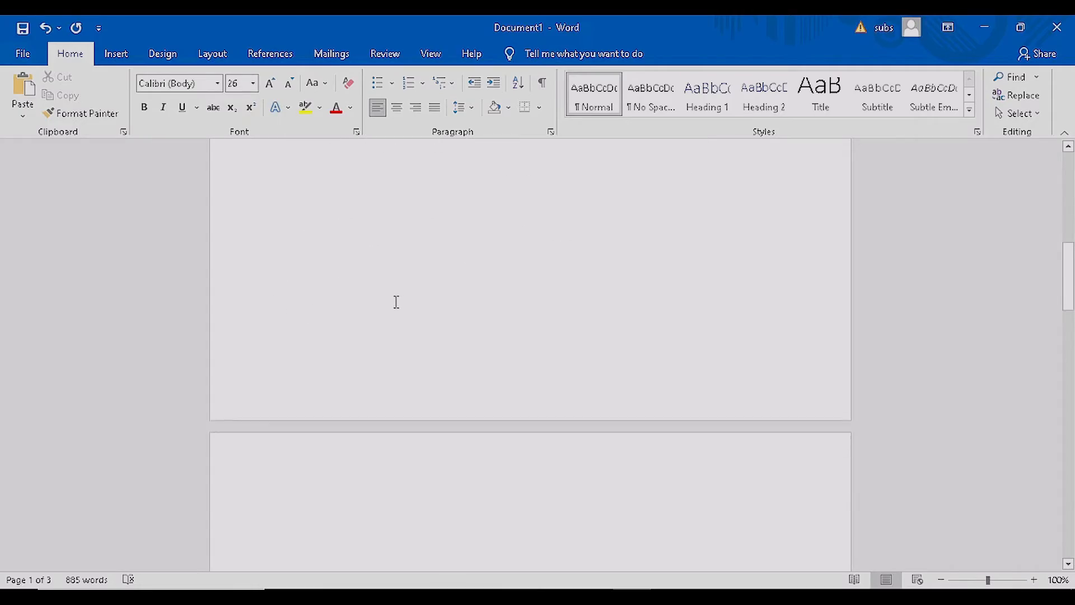
scroll(399, 357, down, 5)
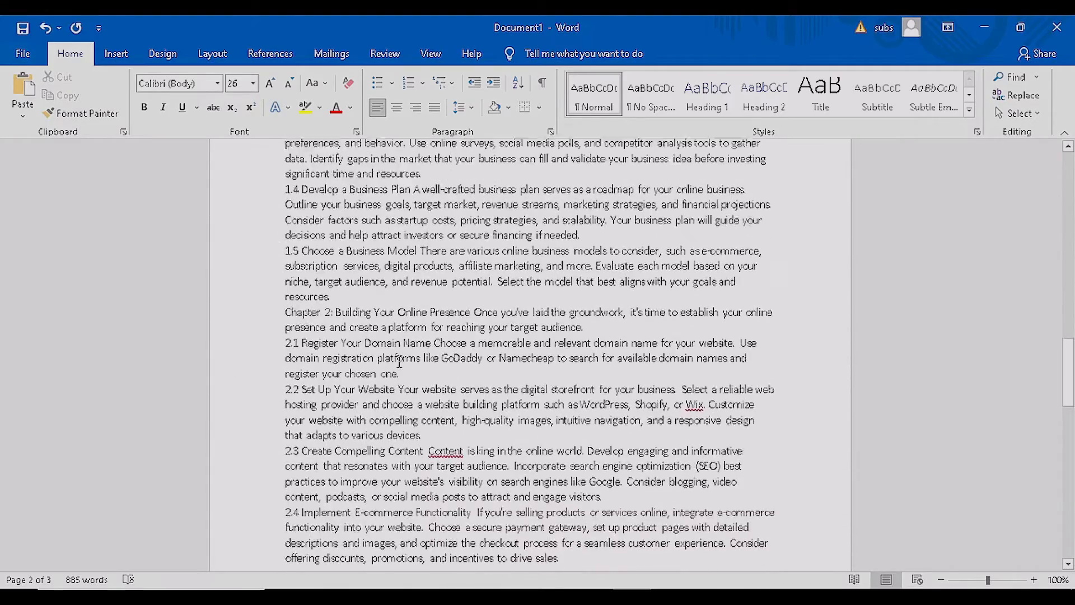
scroll(399, 362, up, 3)
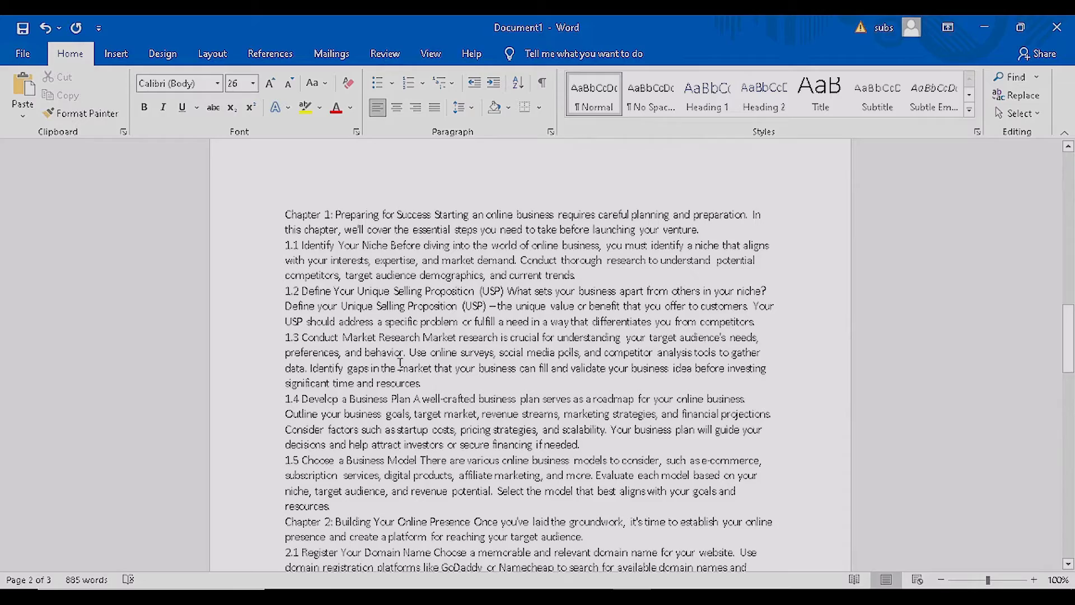
scroll(342, 240, up, 4)
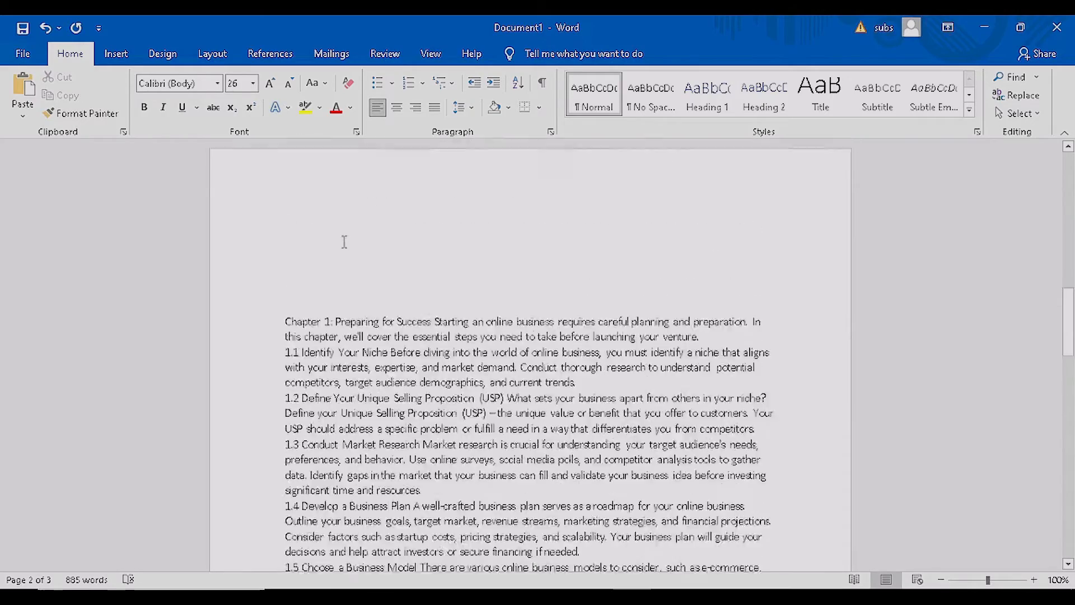
scroll(350, 444, down, 7)
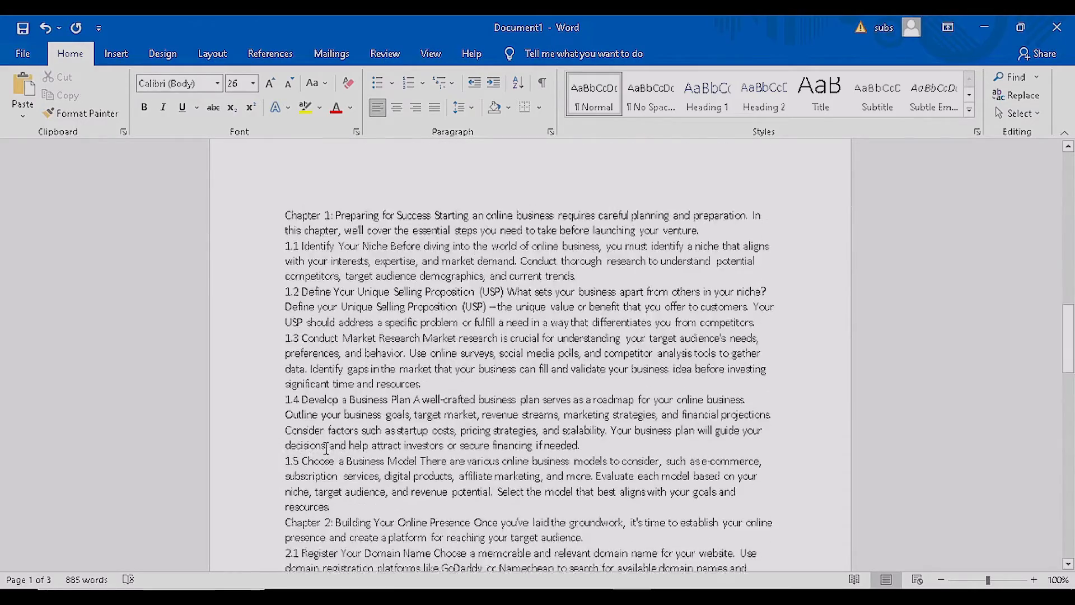
- Insert a blank line before the Chapter 2 heading and another before the Chapter 3 heading
click(344, 359)
key(Return)
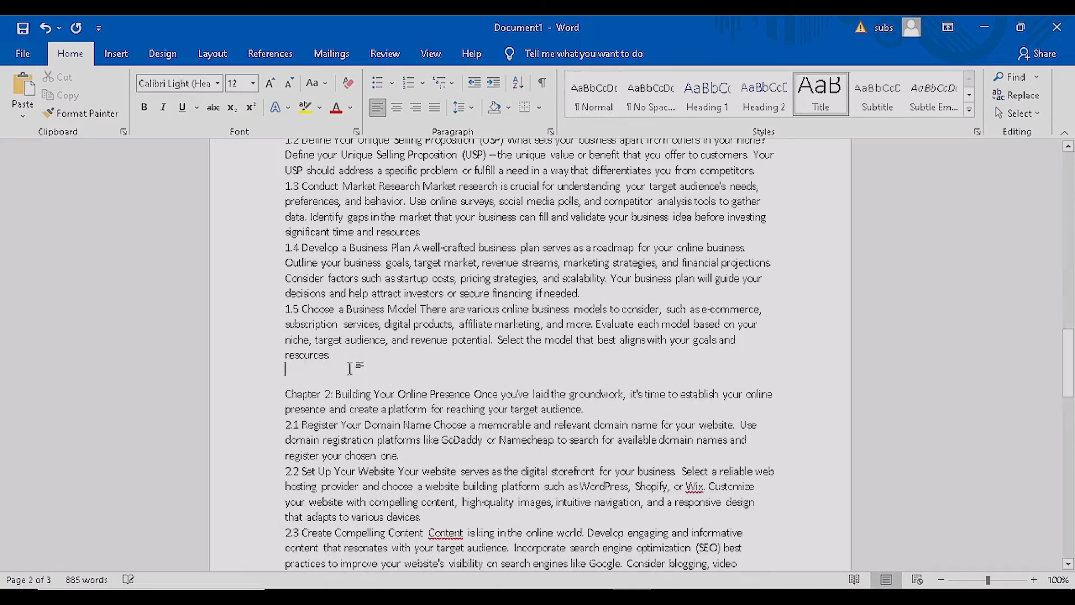
scroll(388, 299, down, 5)
scroll(453, 428, down, 5)
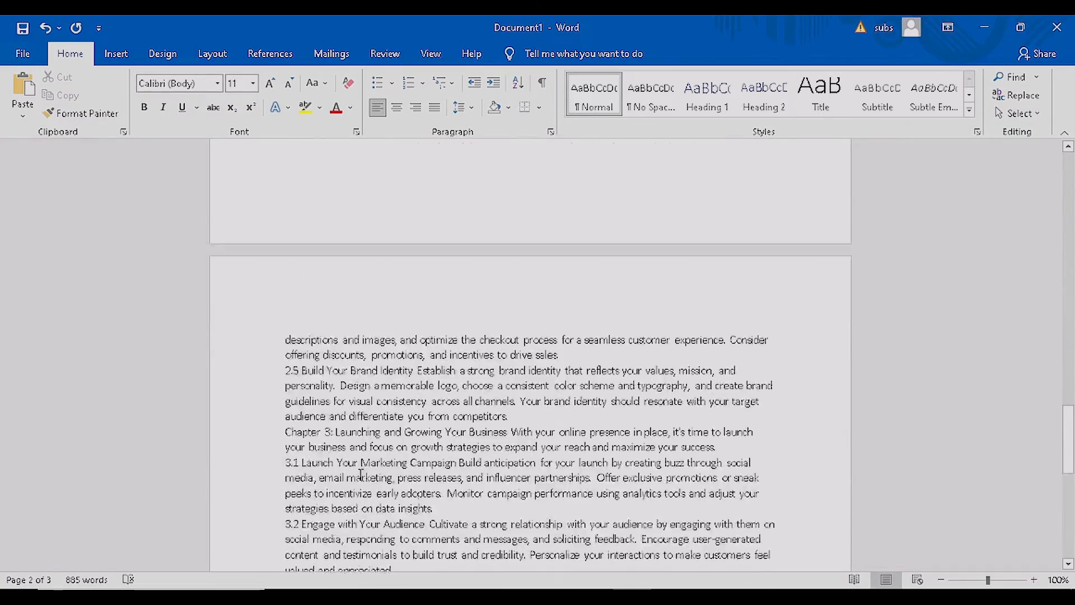
click(529, 322)
key(Return)
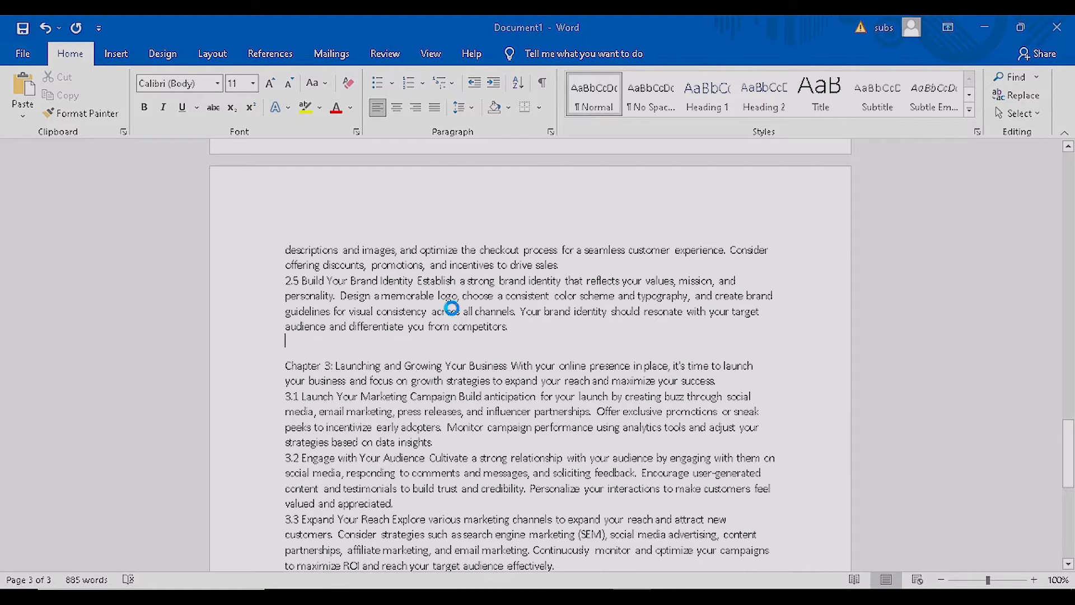
- Save the manuscript to the Desktop as a Word document named HOW TO START AN ONLINE BUSINESS and close it
key(ctrl+s)
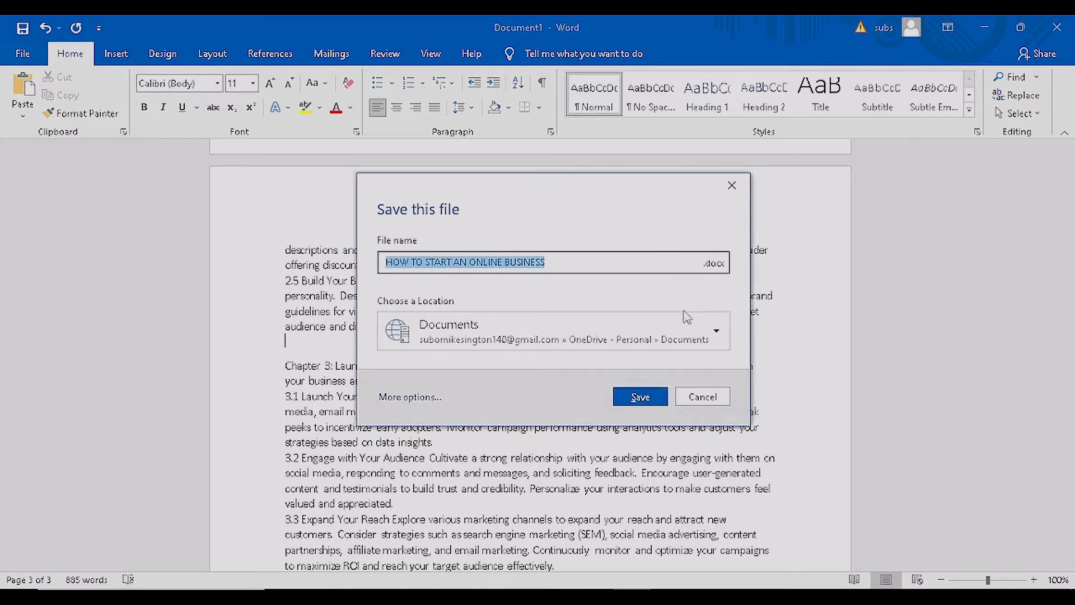
click(709, 335)
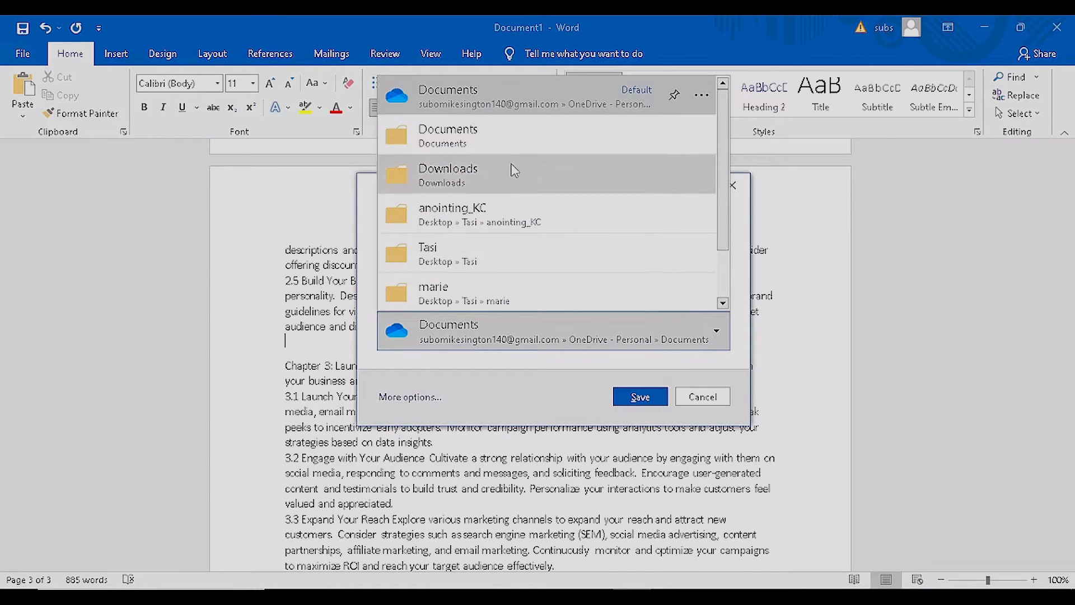
scroll(490, 164, down, 2)
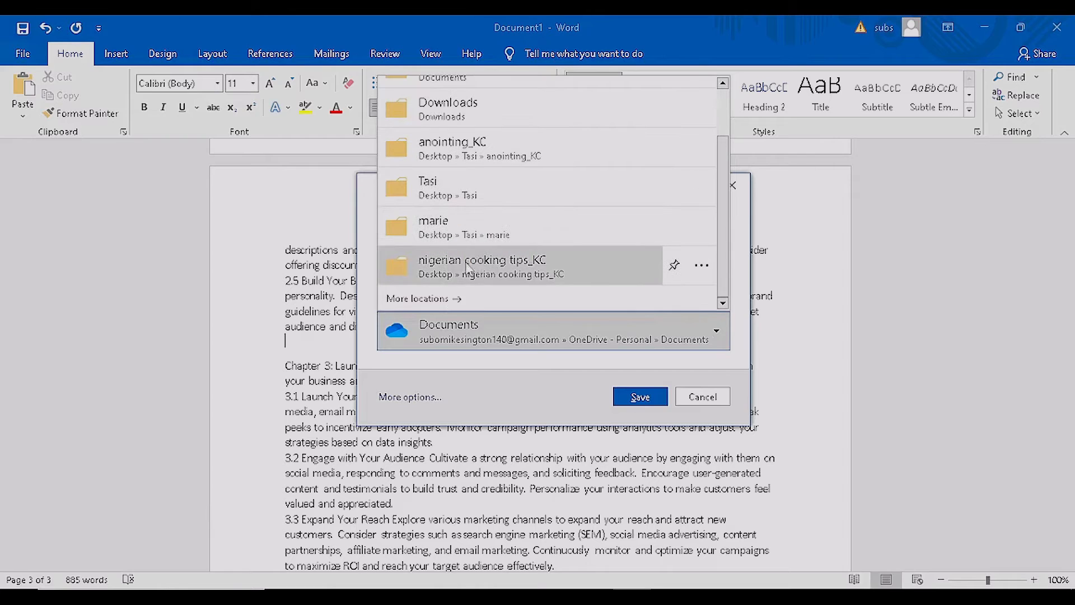
click(446, 297)
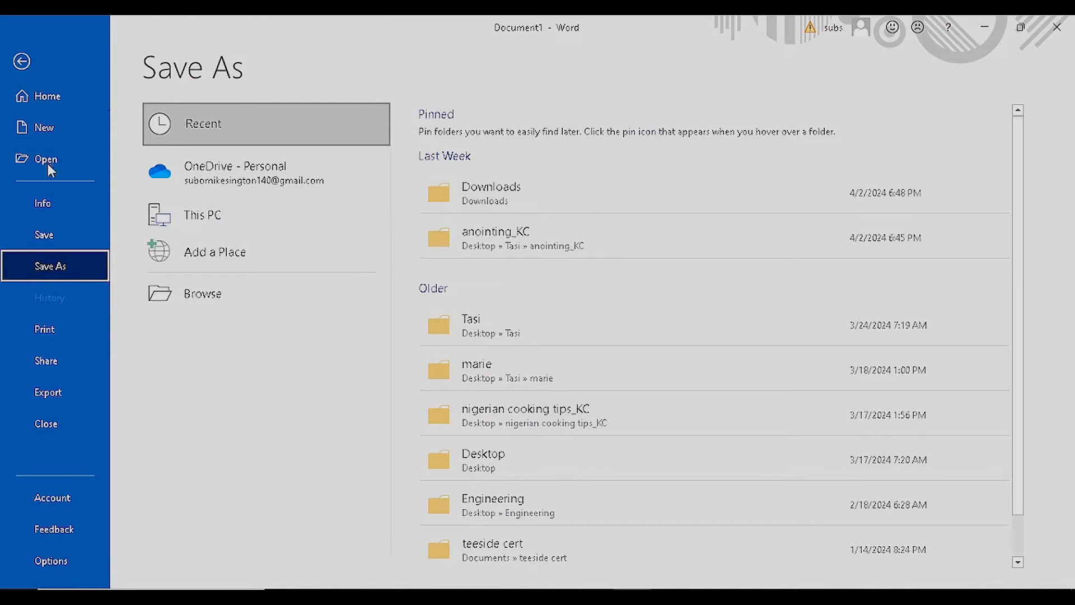
scroll(511, 271, down, 1)
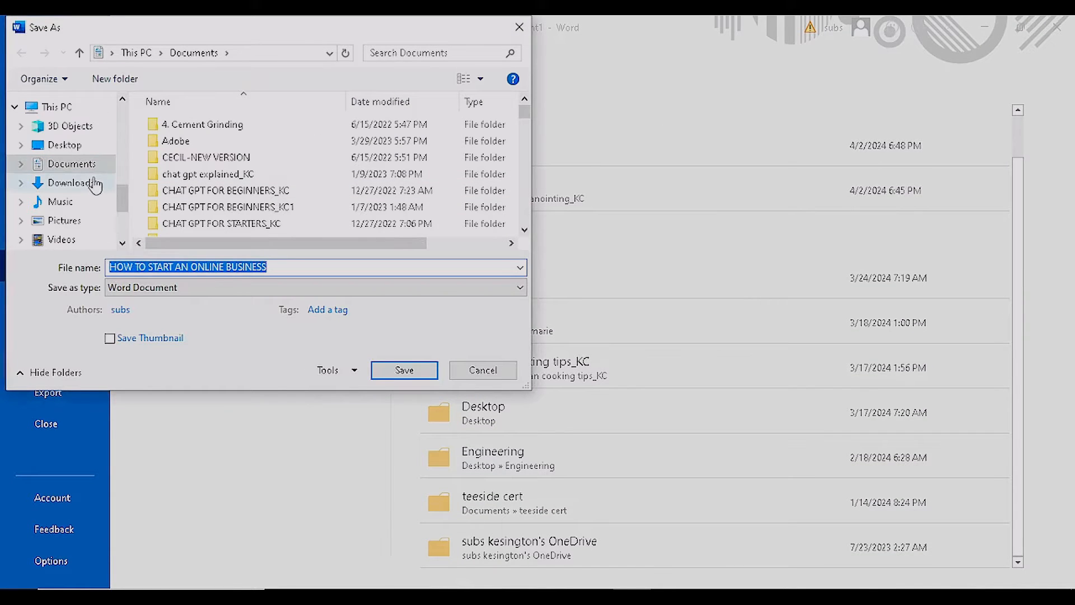
click(84, 147)
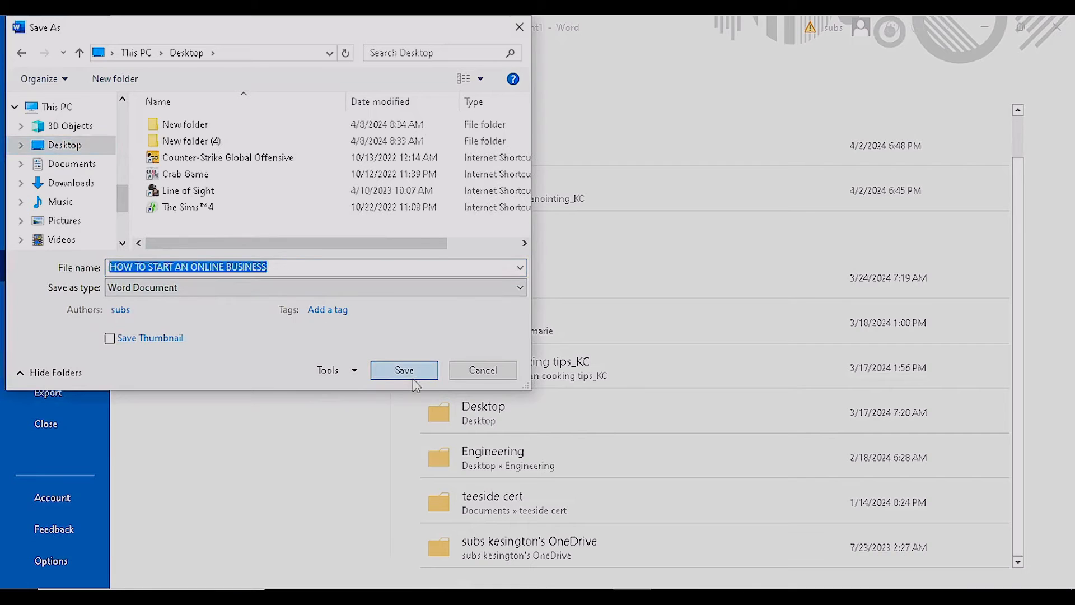
click(414, 378)
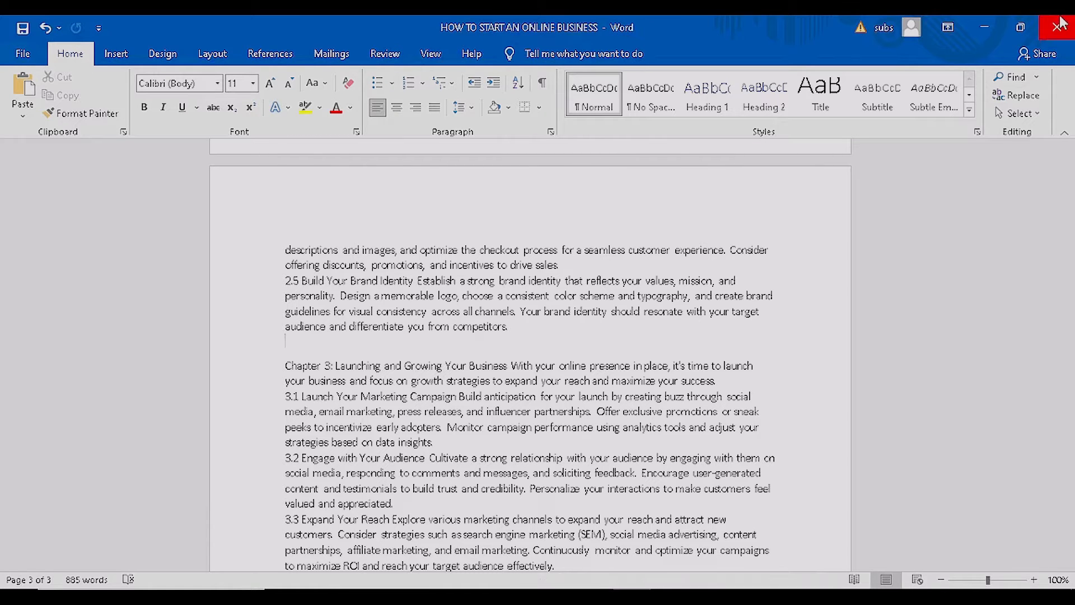
click(1060, 22)
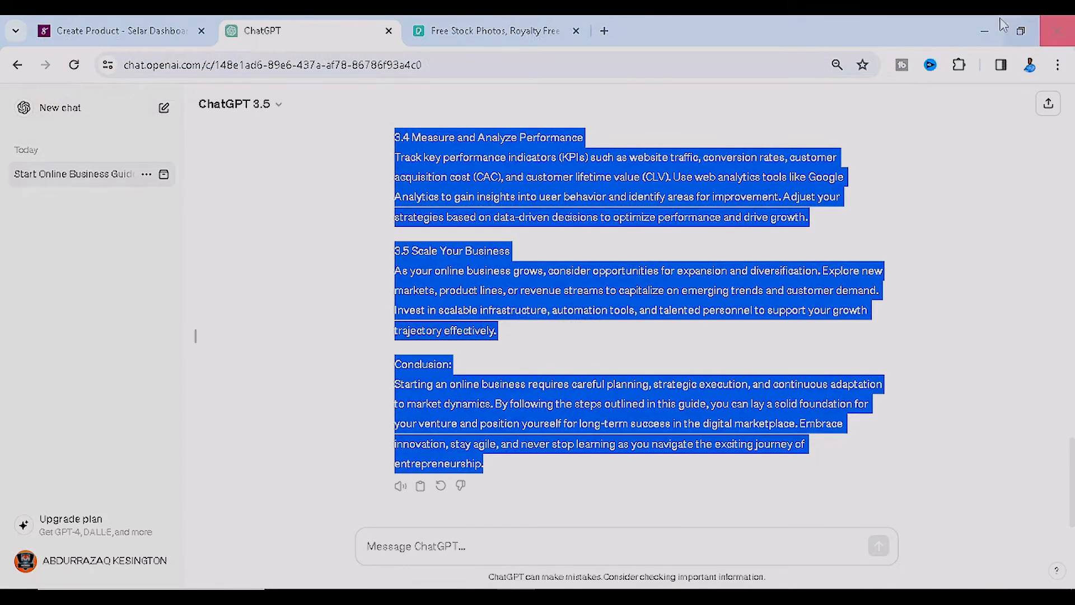
- Show the desktop and move the manuscript document and the Kindle Create shortcut closer together near its middle
click(984, 29)
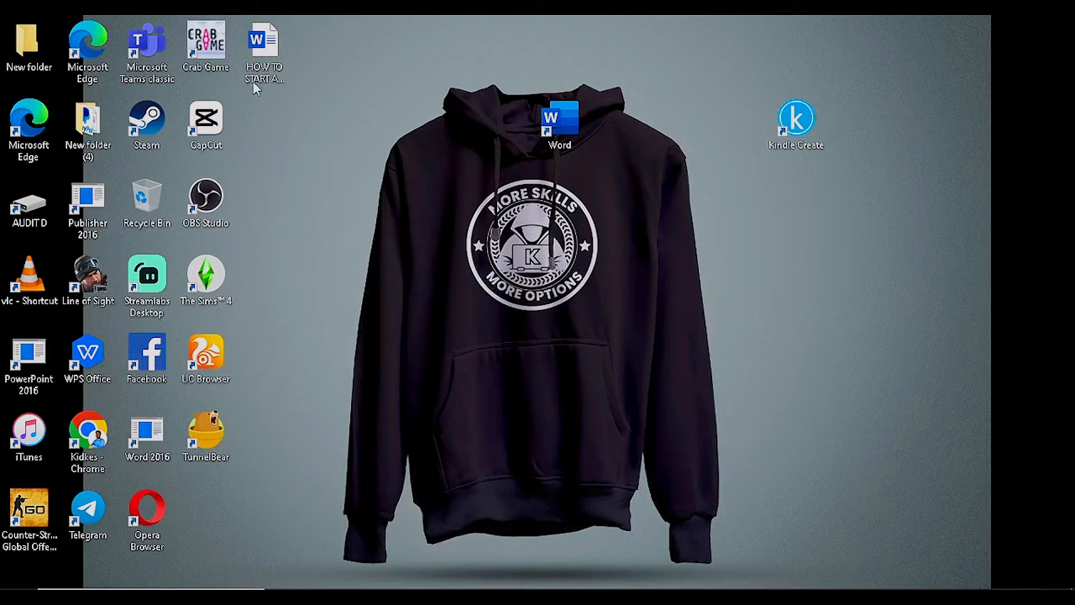
drag(254, 82, 644, 268)
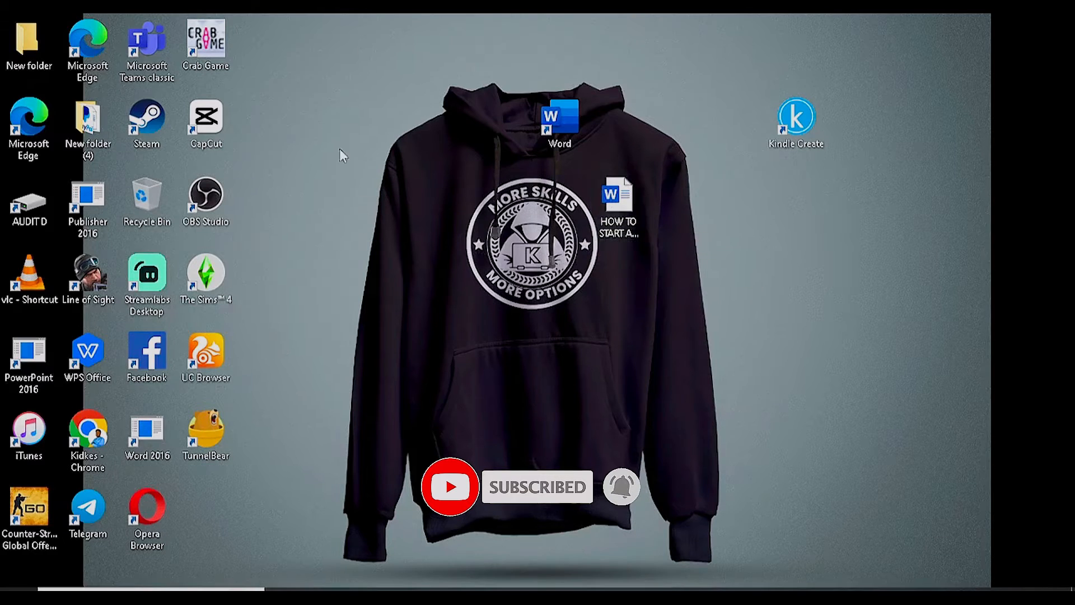
drag(801, 129, 740, 129)
click(794, 57)
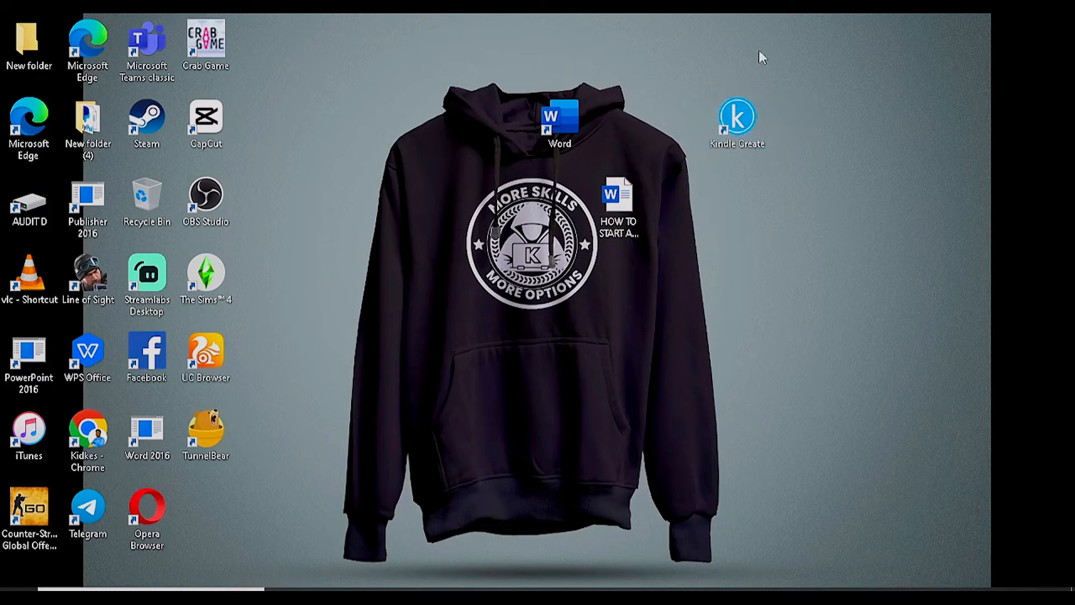
drag(740, 49, 713, 109)
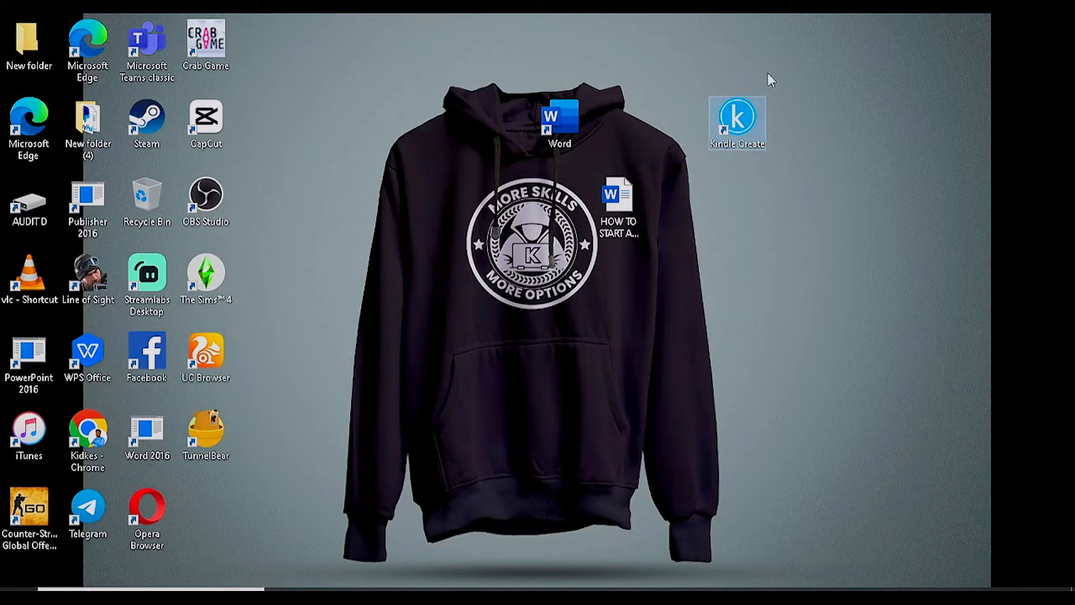
- Search the web in the browser for kindle create free download and open the Getting Started with Kindle Create help page
click(704, 56)
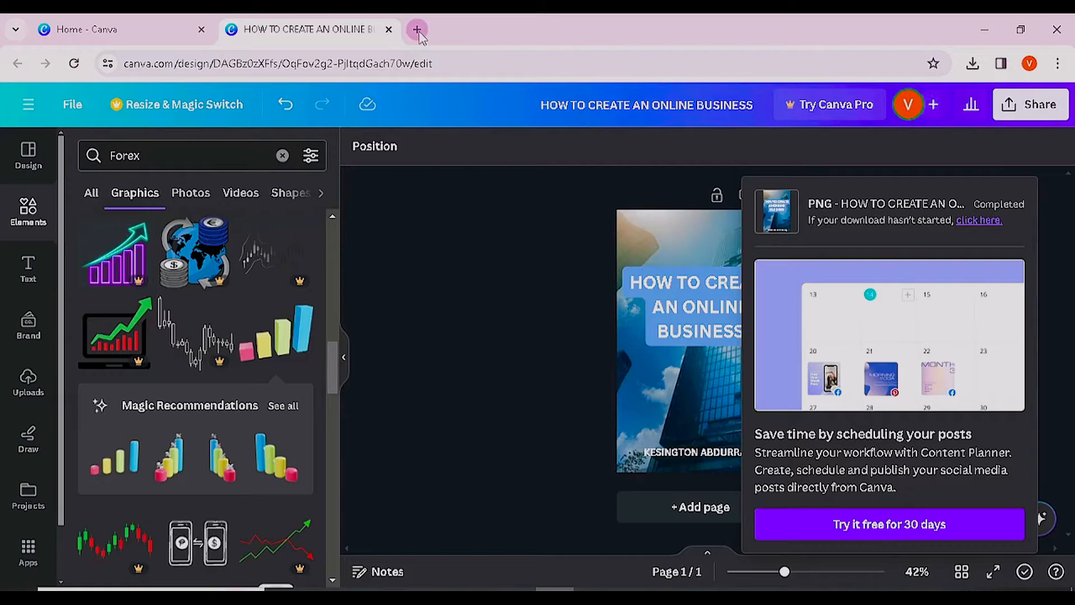
click(417, 29)
text(kindle)
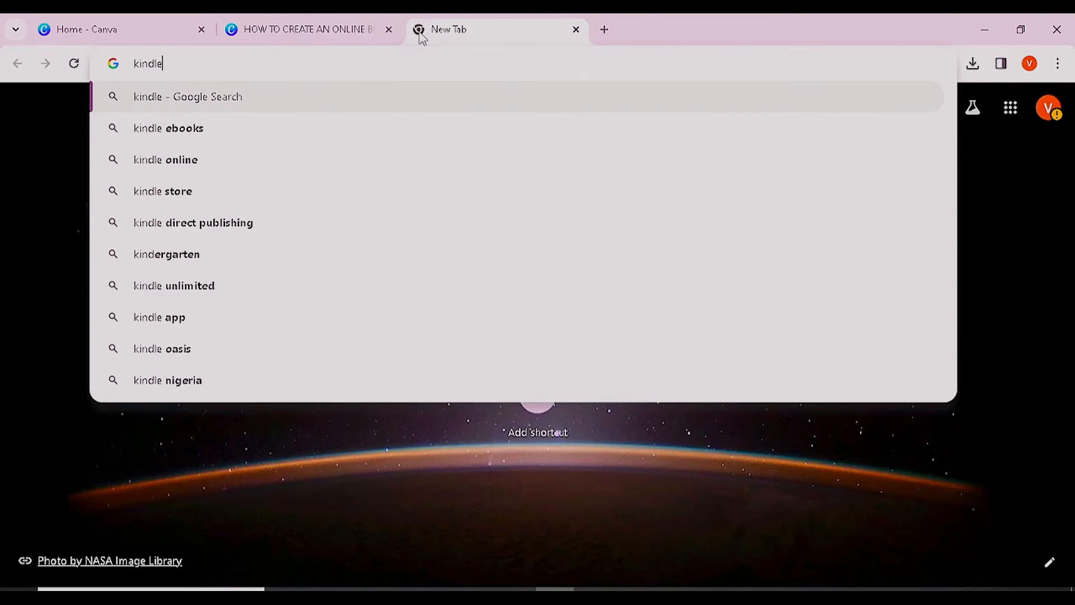
text( create)
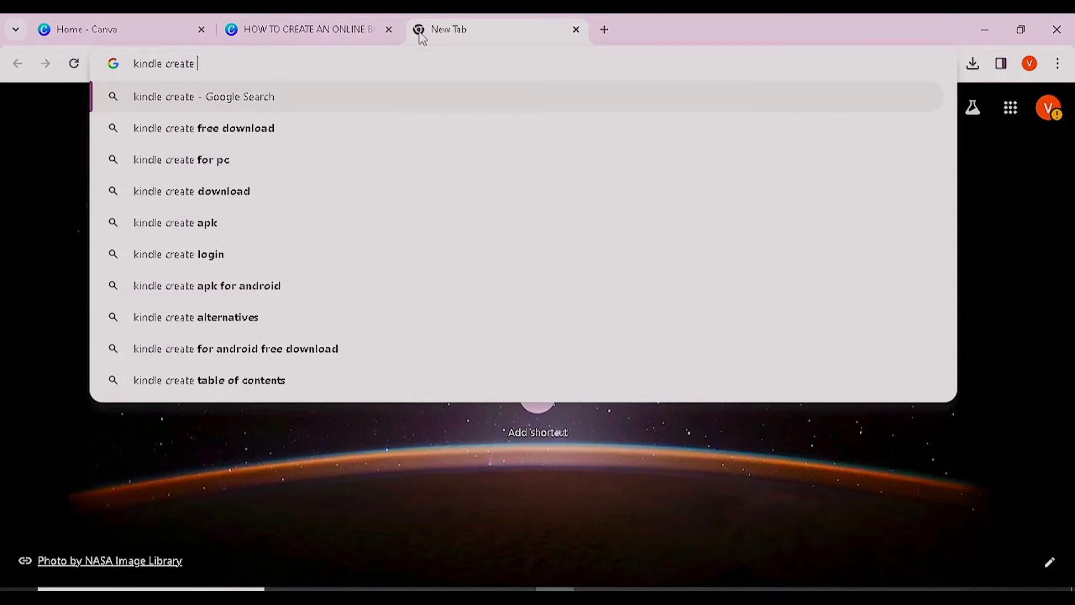
click(251, 128)
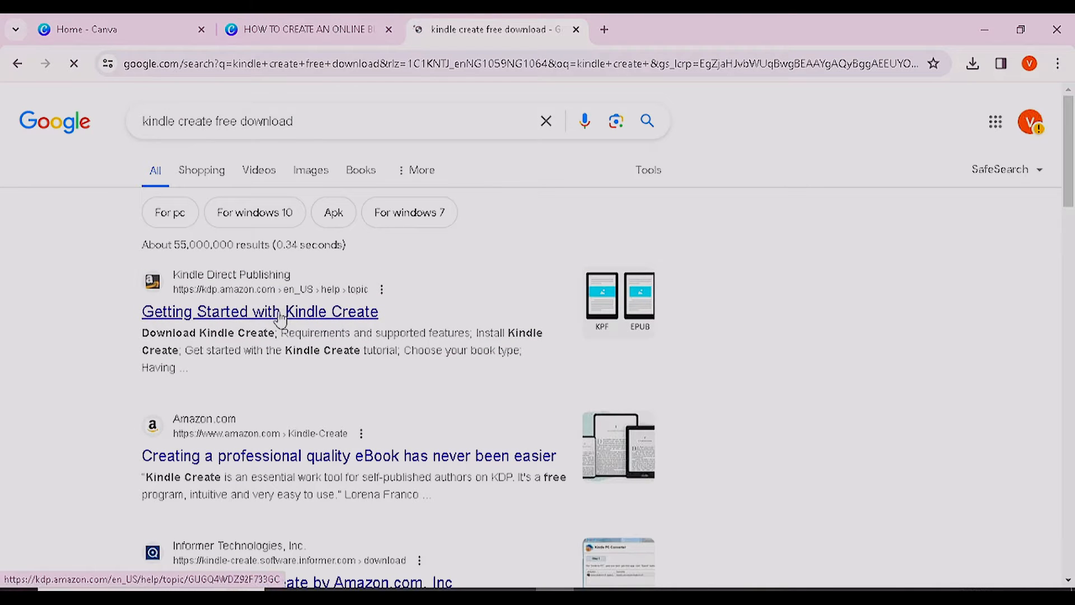
click(280, 319)
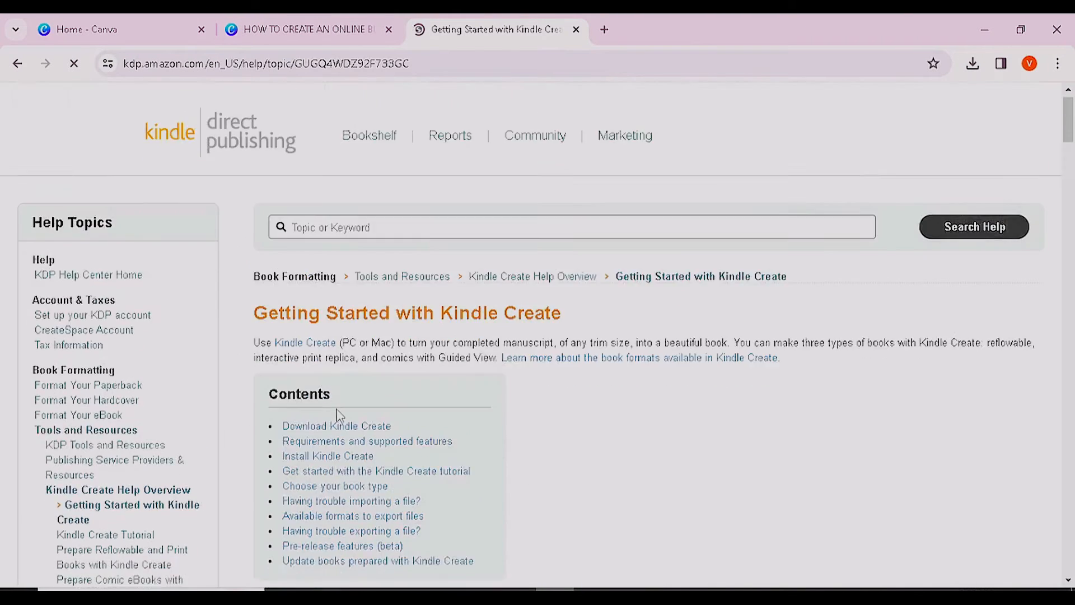
- Start downloading the Kindle Create installer for Windows 10 or later, then cancel the download
scroll(338, 413, down, 6)
scroll(344, 196, up, 3)
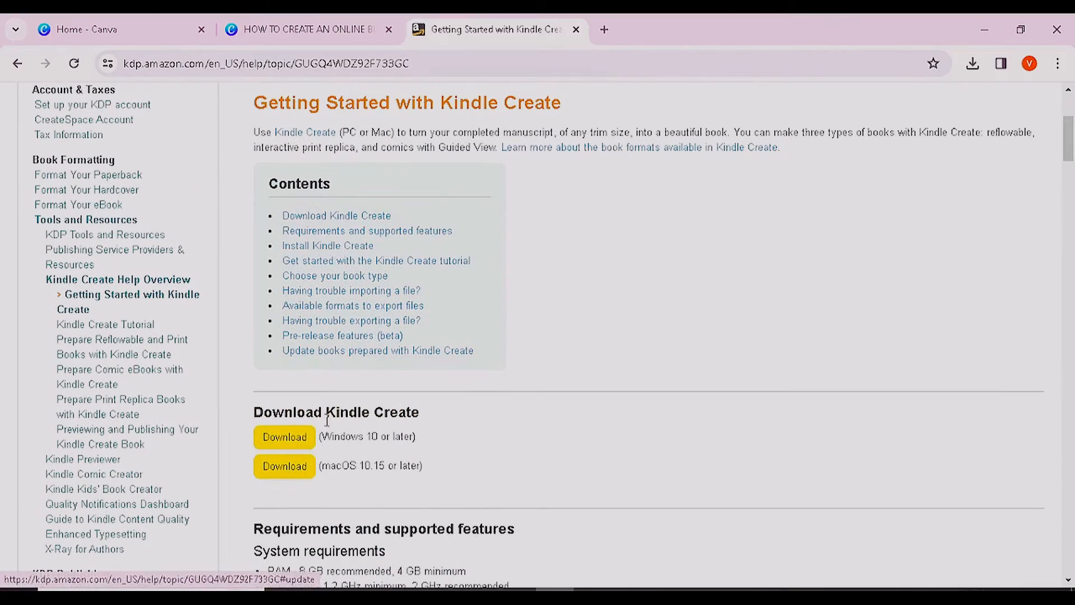
click(288, 438)
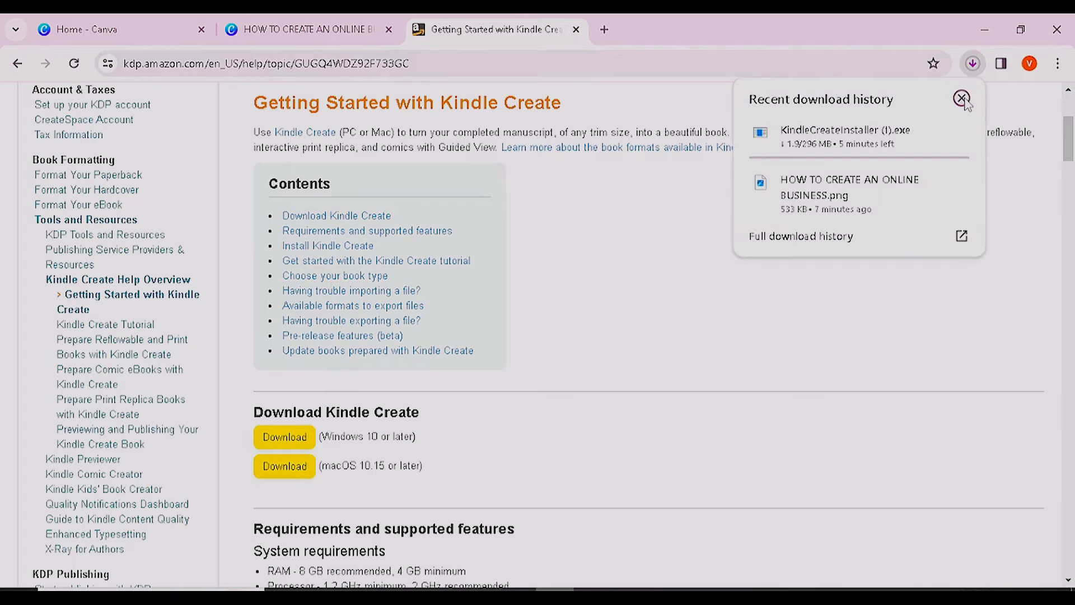
click(958, 100)
click(975, 65)
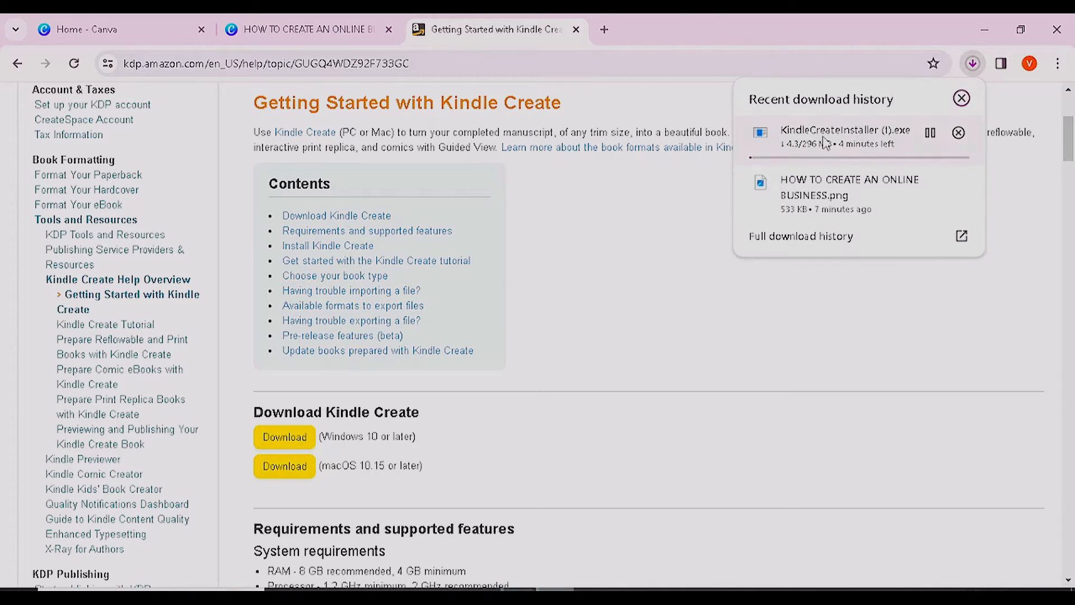
click(931, 132)
click(959, 133)
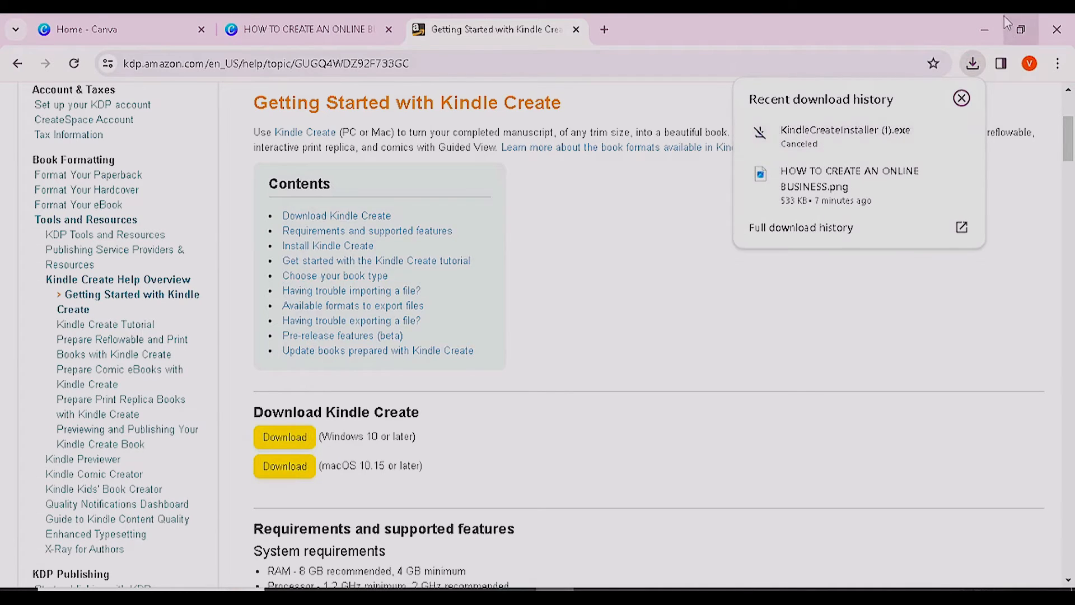
- Launch Kindle Create from the desktop and start a new reflowable book project
click(984, 25)
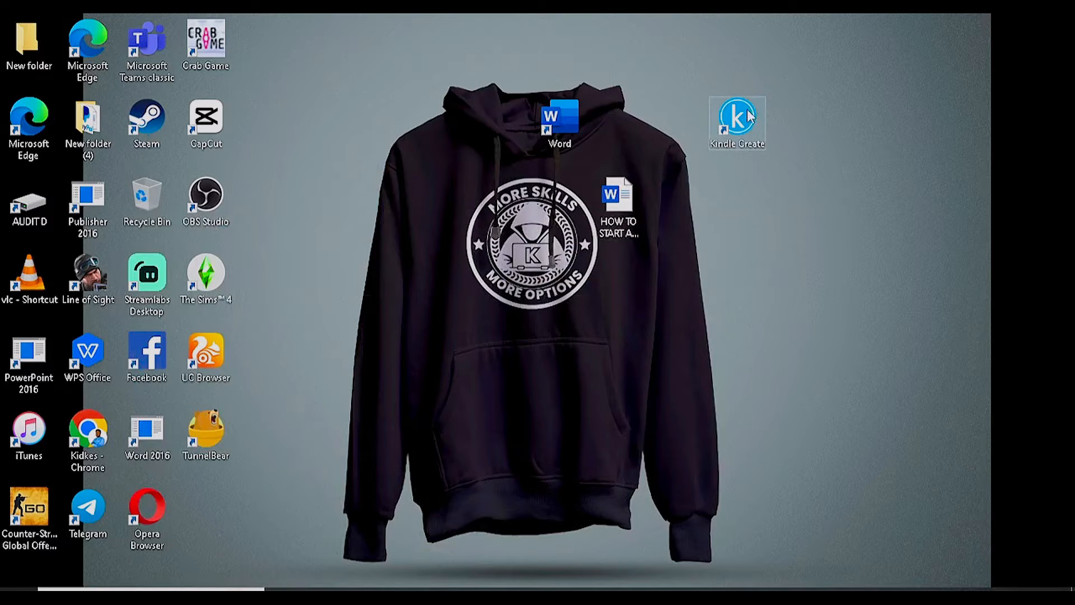
drag(750, 123, 754, 200)
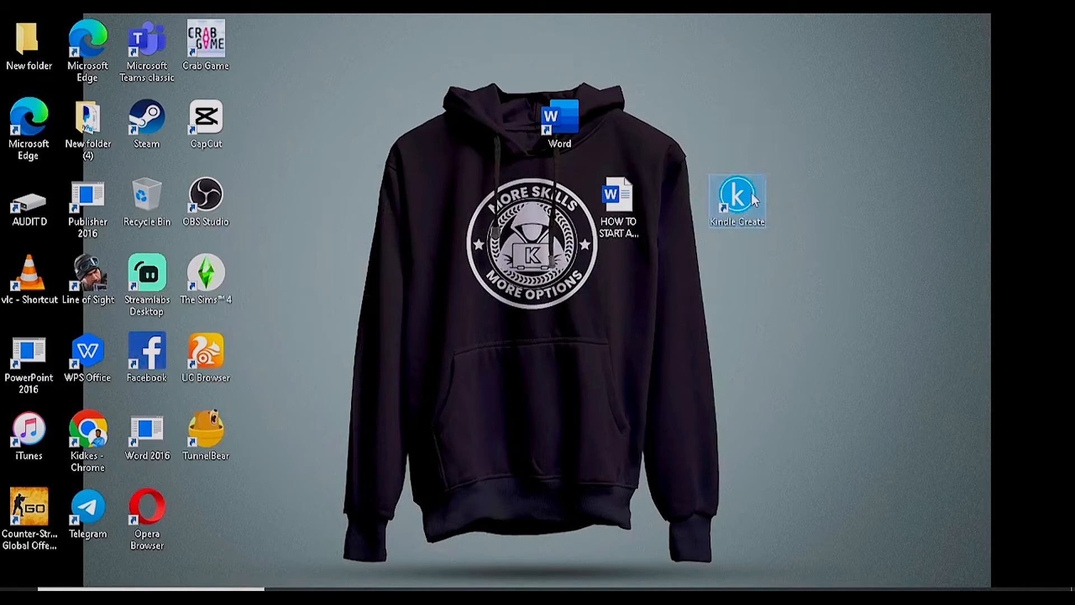
double_click(754, 200)
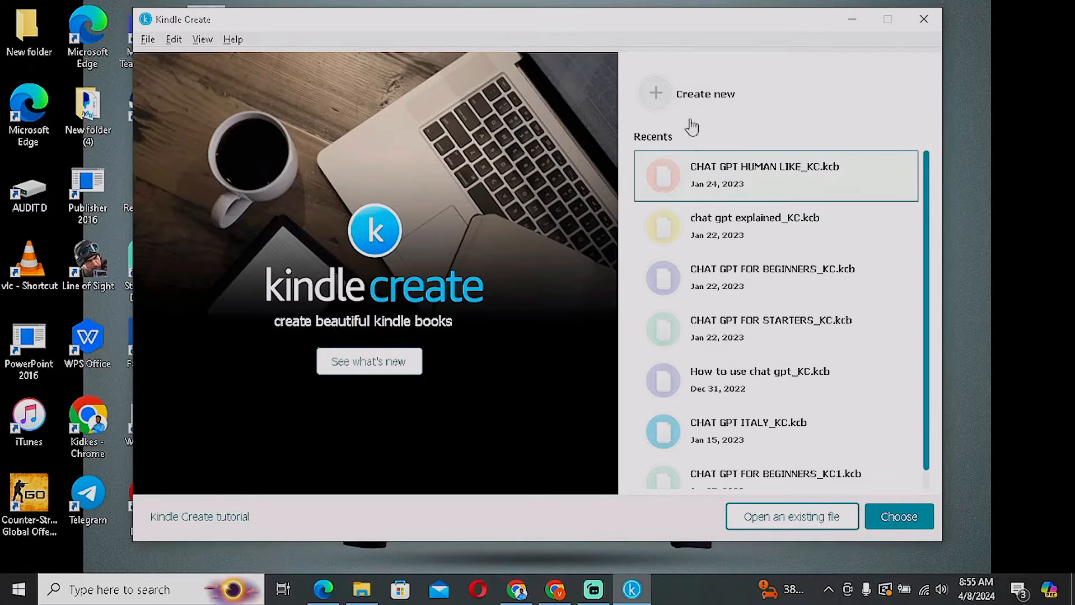
click(720, 99)
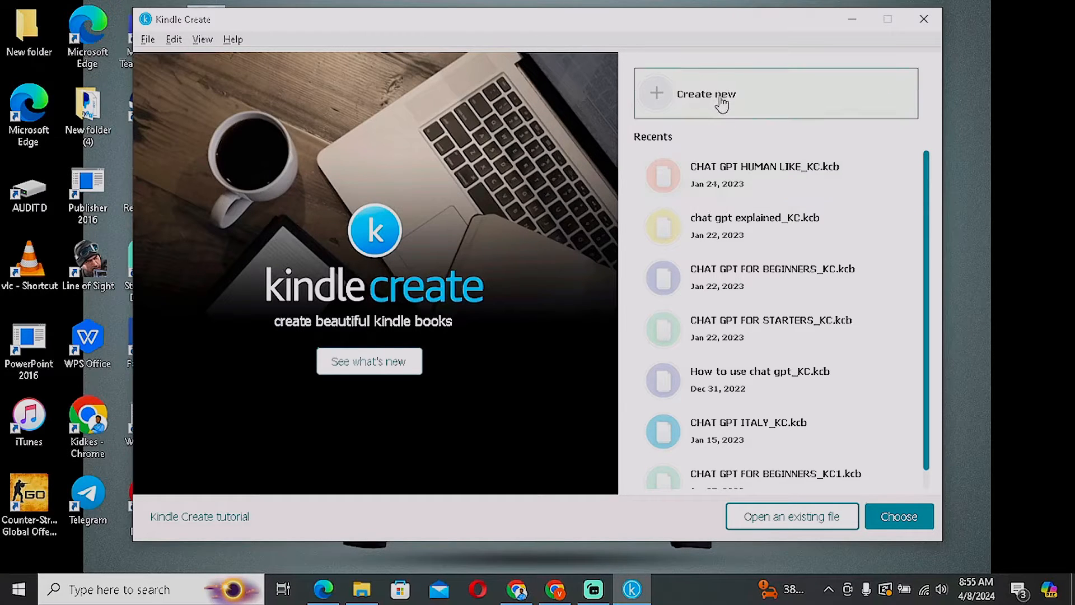
click(899, 521)
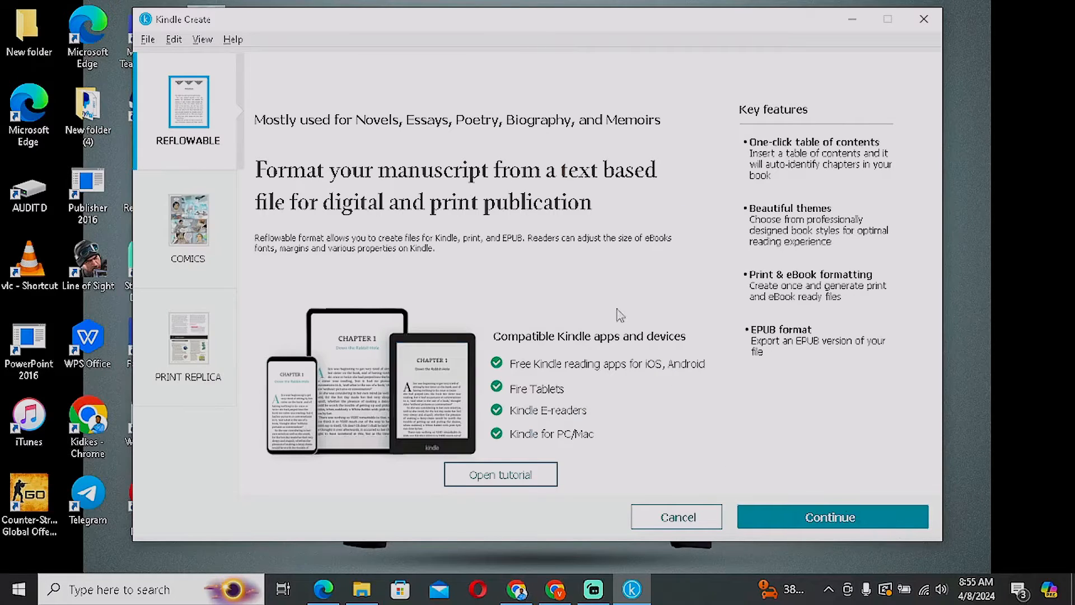
click(848, 519)
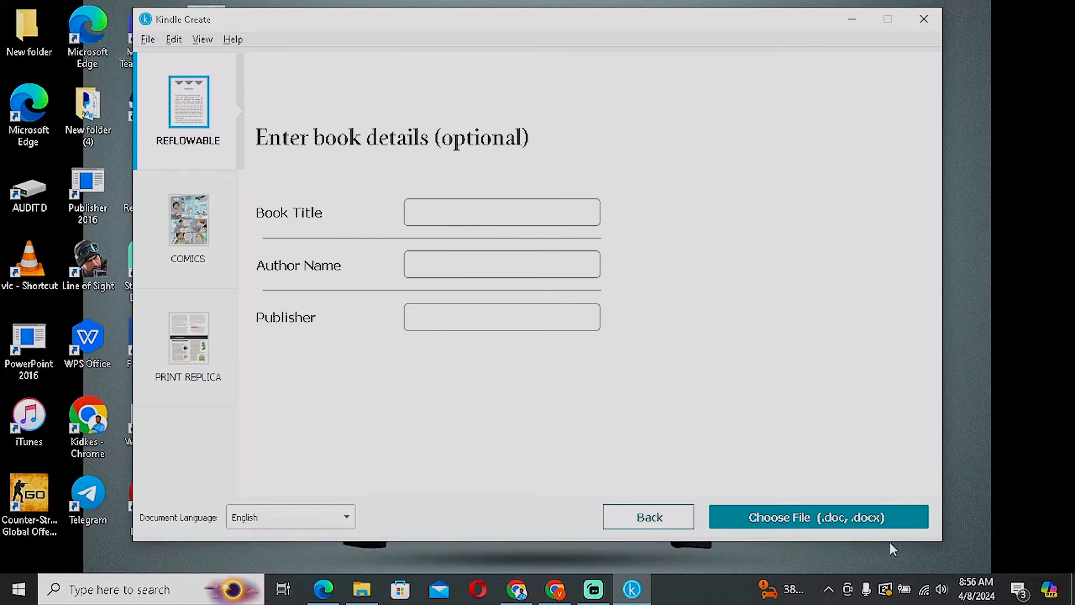
- Import HOW TO START AN ONLINE BUSINESS.docx from the Desktop as the manuscript, leaving the optional book details blank and the language English
click(836, 524)
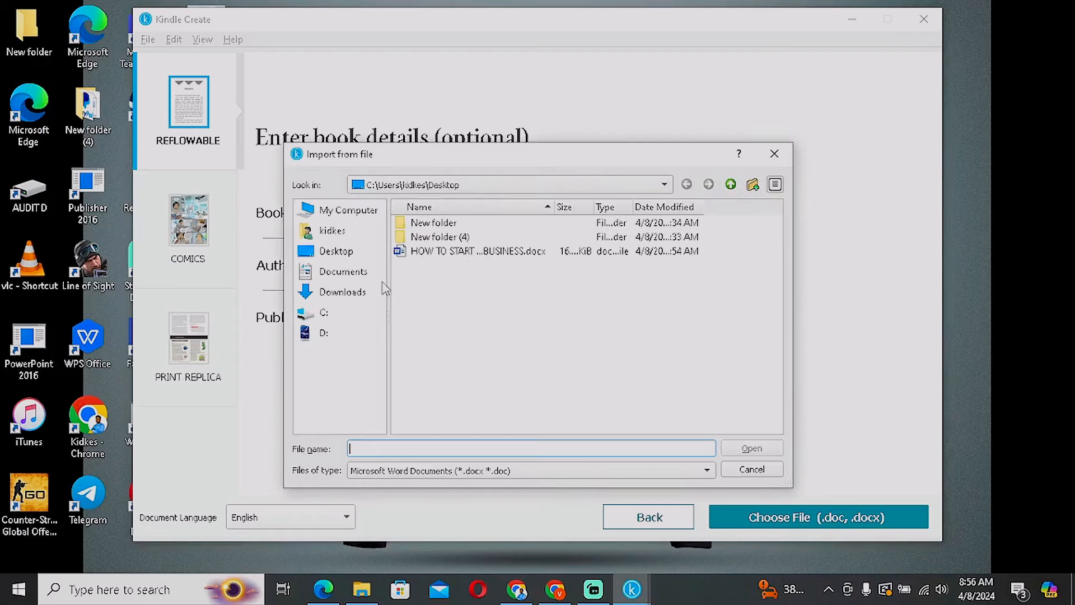
click(455, 254)
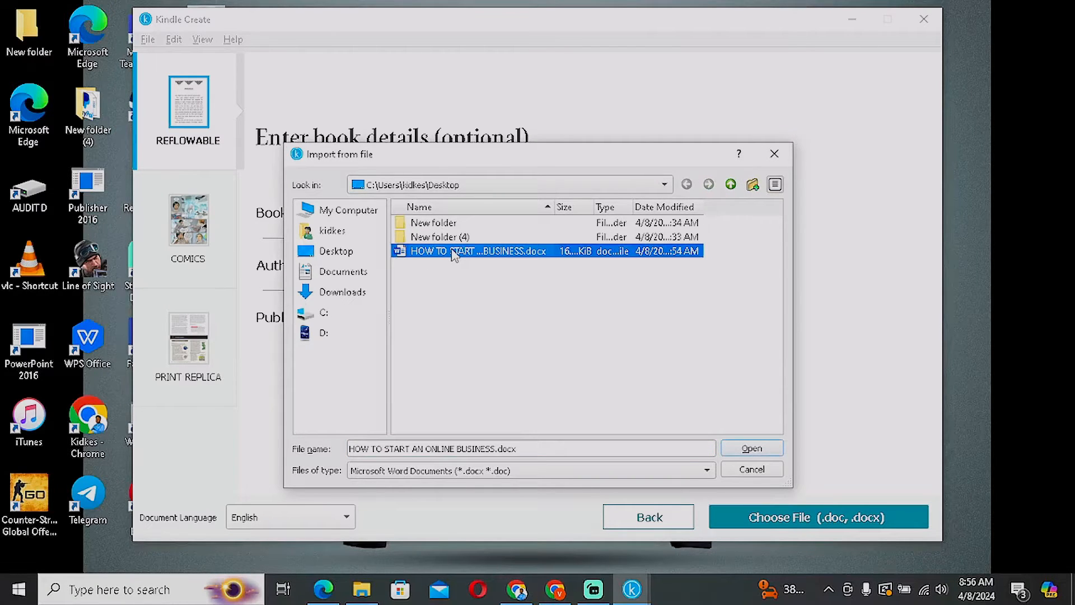
double_click(454, 253)
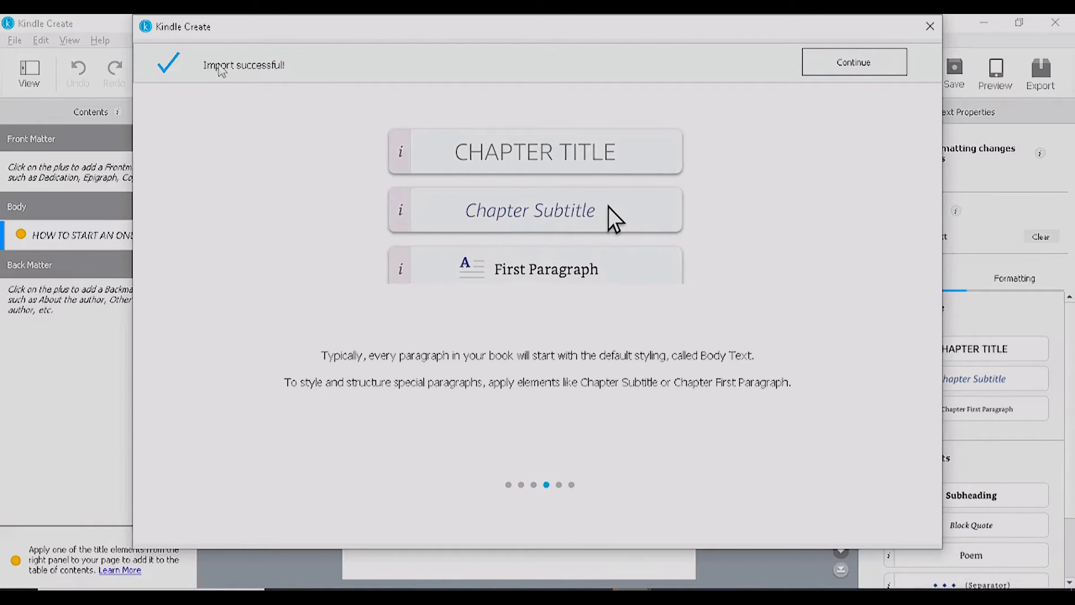
- Accept all the suggested chapter titles for the imported manuscript and skim through its pages
click(857, 66)
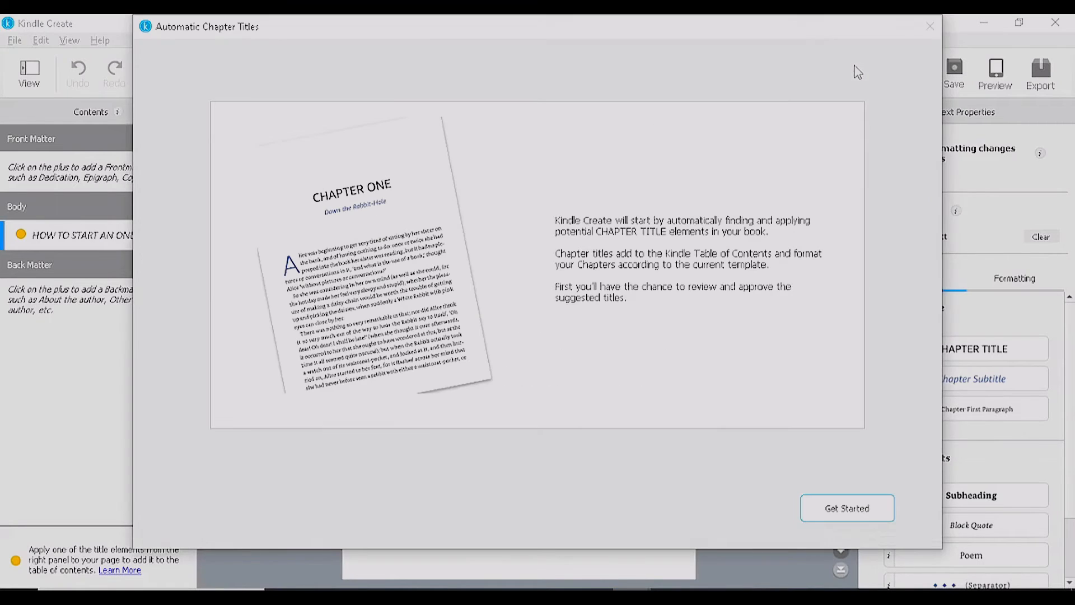
click(852, 510)
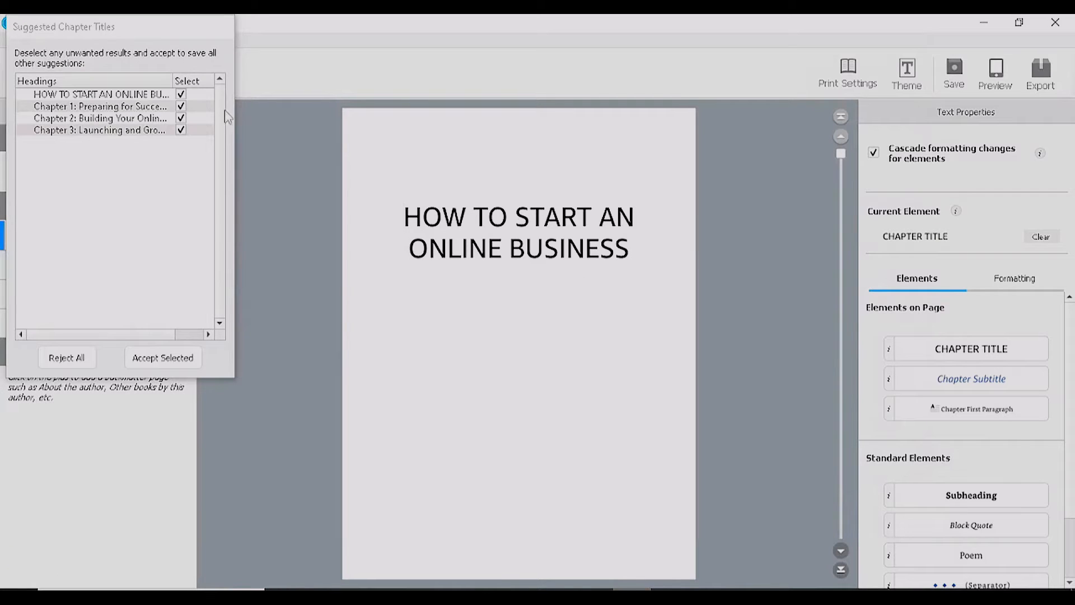
click(183, 363)
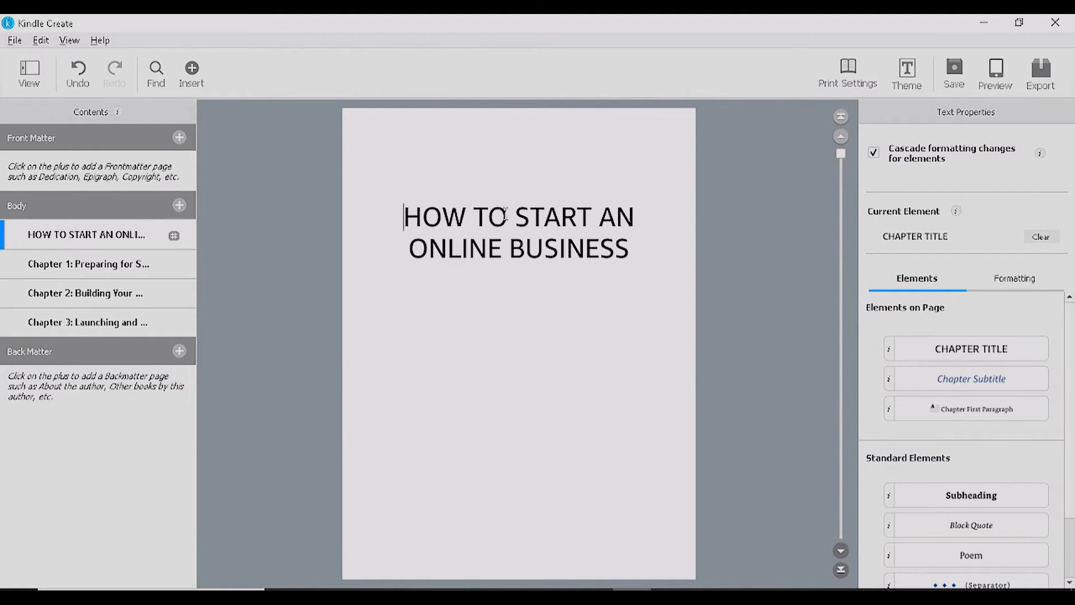
scroll(521, 321, down, 20)
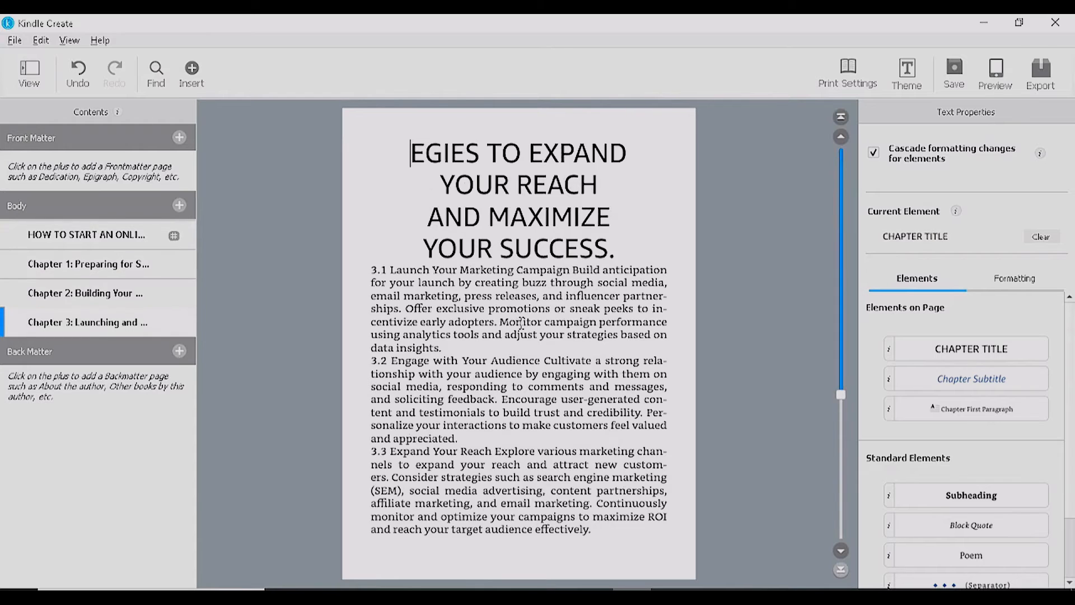
scroll(521, 323, up, 20)
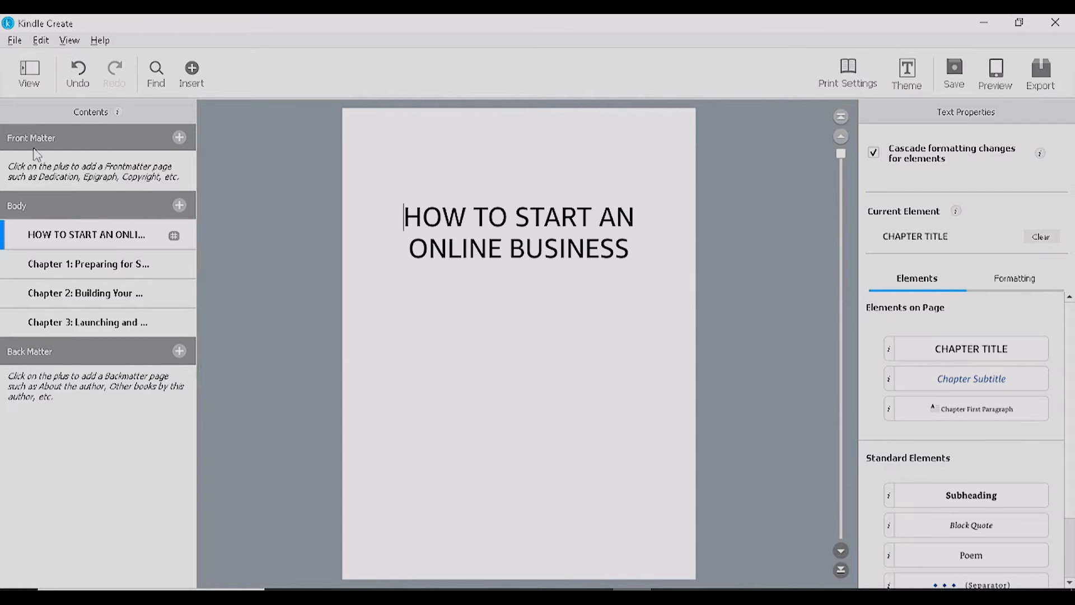
- Create a front matter title page with the book title HOW TO START AN ONLINE BUSINESS and the author's full name, leaving the subtitle and publisher blank
click(179, 139)
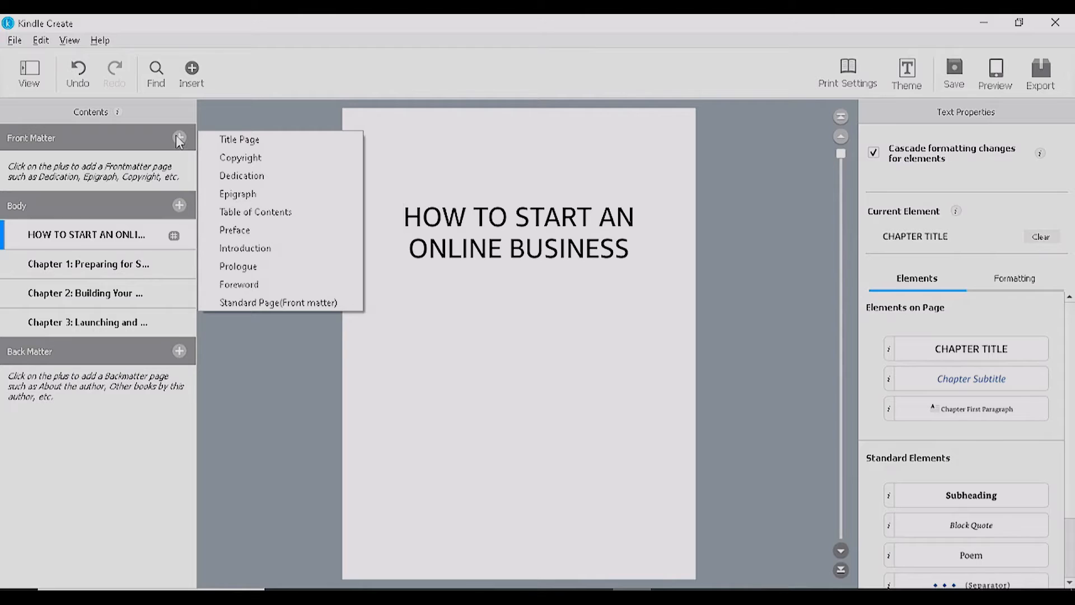
click(244, 140)
click(366, 213)
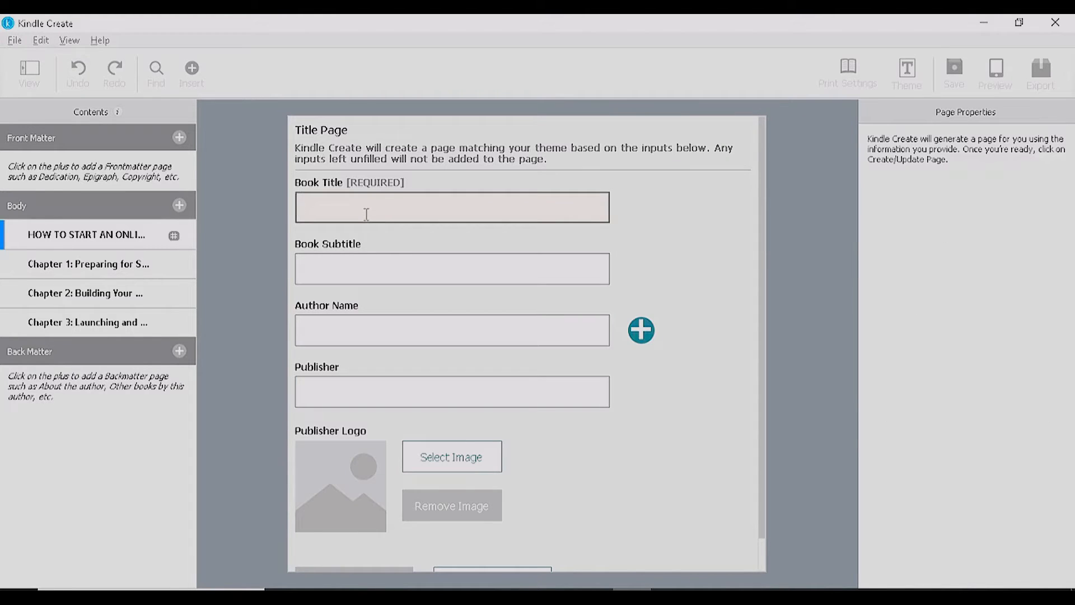
text(HOW TO)
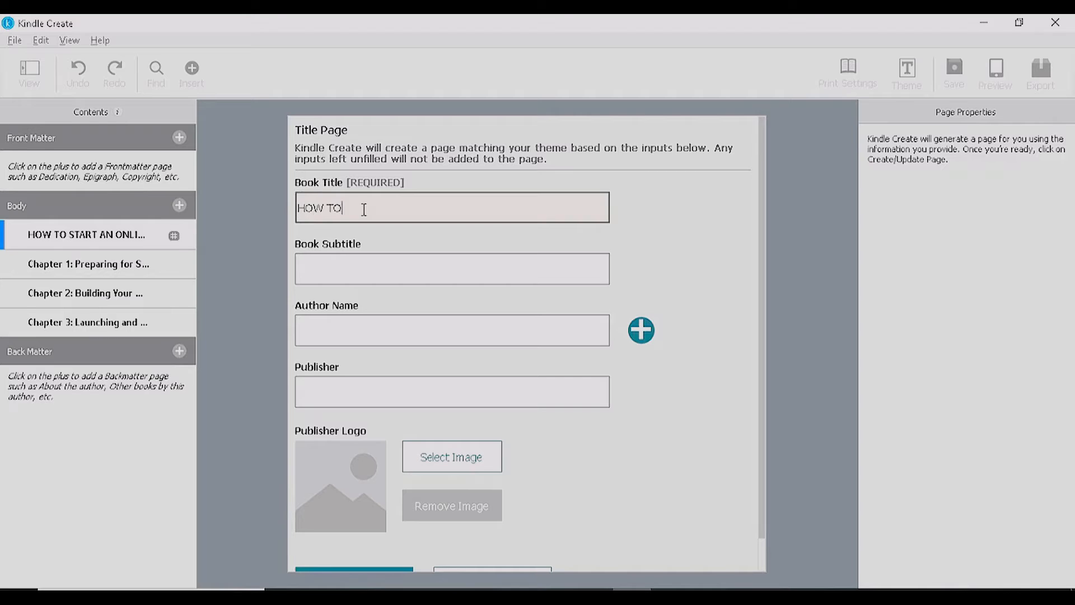
text( START)
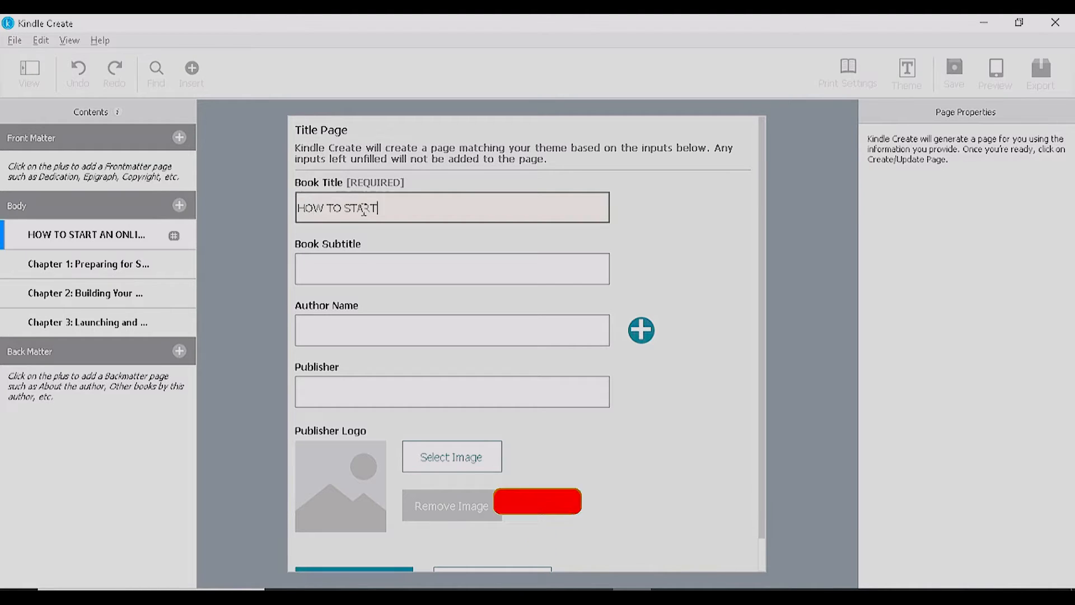
text( AN ONLINE BUSINESS)
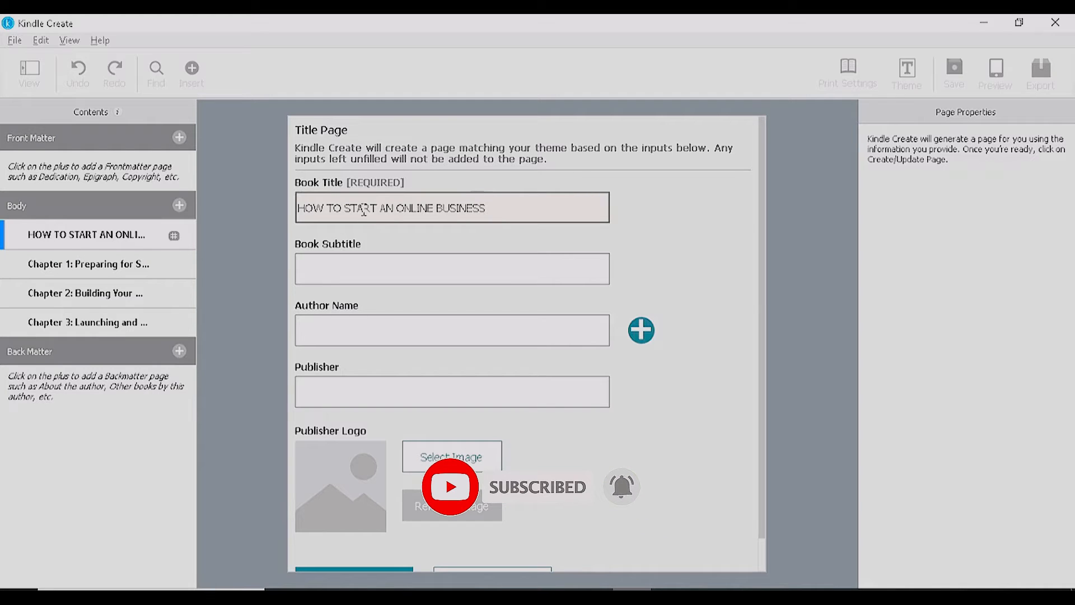
click(481, 269)
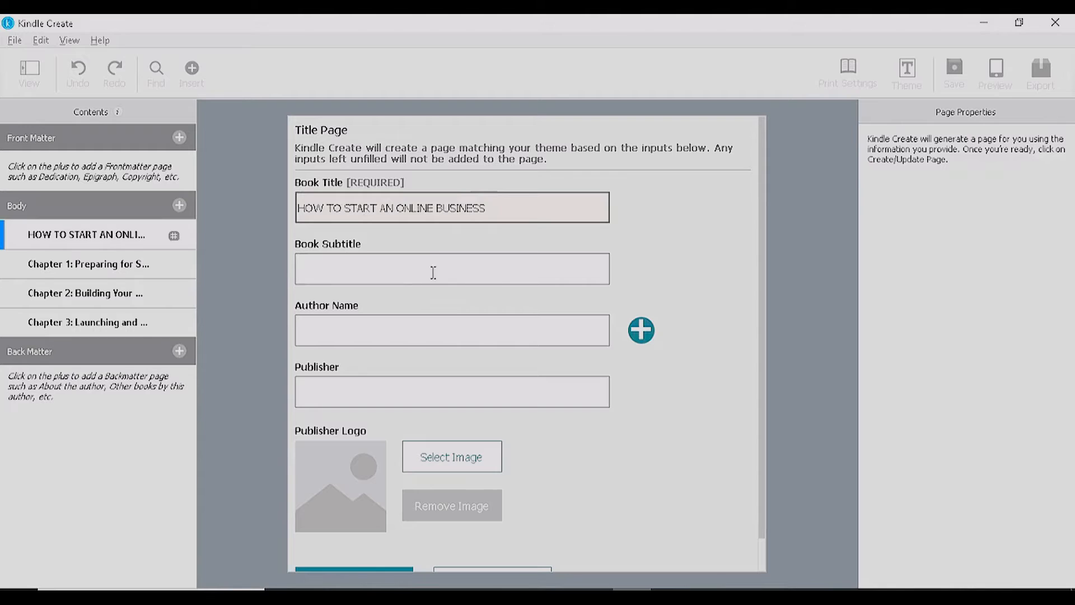
click(391, 331)
text(KESINGTON ABDURRAZAQ)
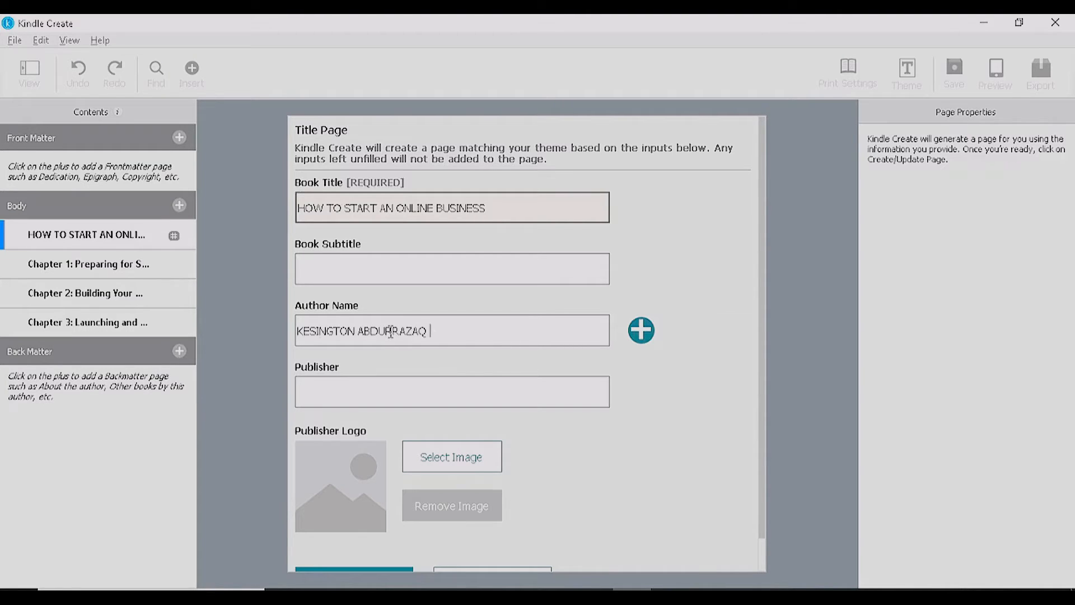
scroll(420, 387, down, 1)
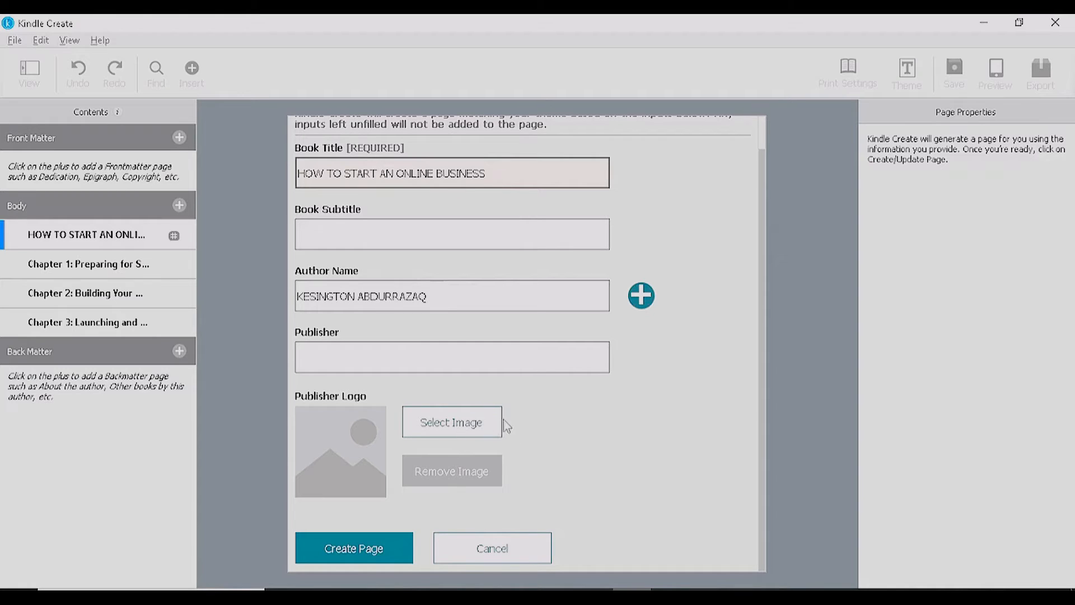
click(384, 554)
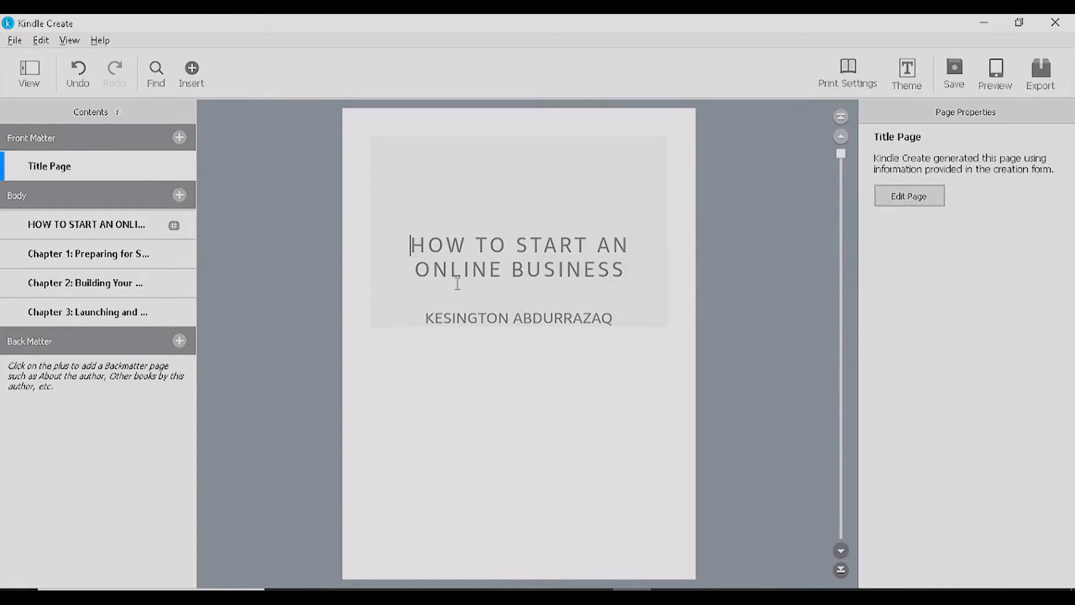
- Create a front matter copyright page with the copyright owner's full name and publication year 05/08/2024, keeping the sample rights text
click(182, 141)
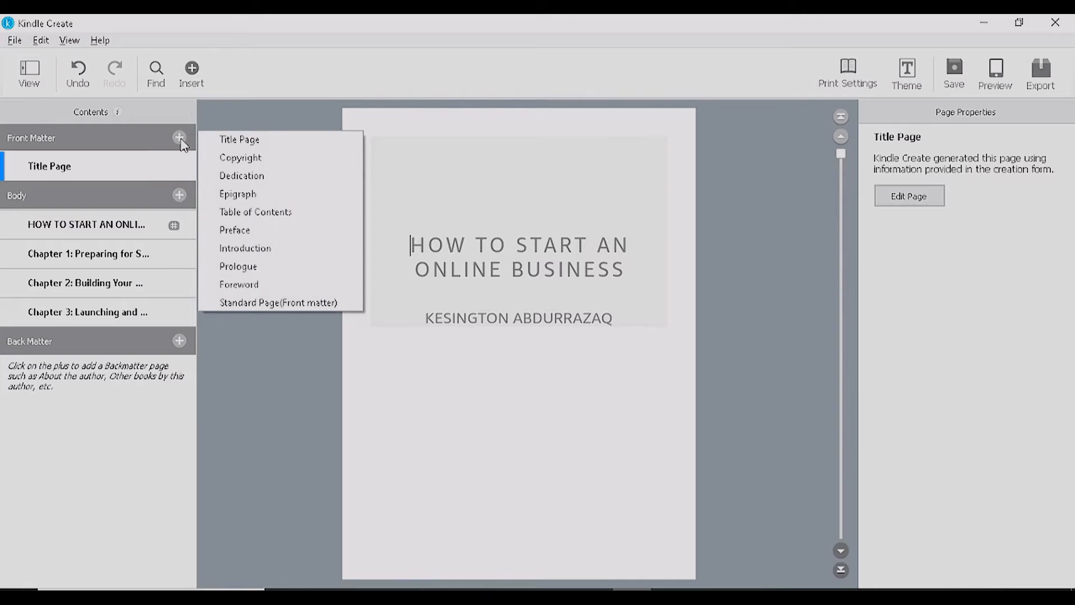
click(236, 158)
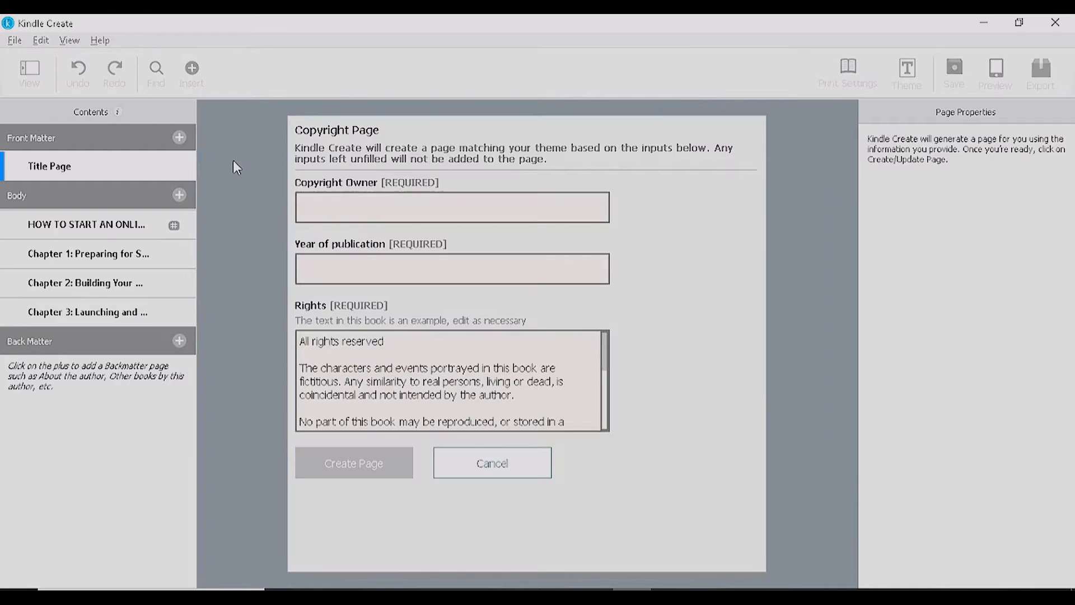
click(396, 216)
text(KESINGTON )
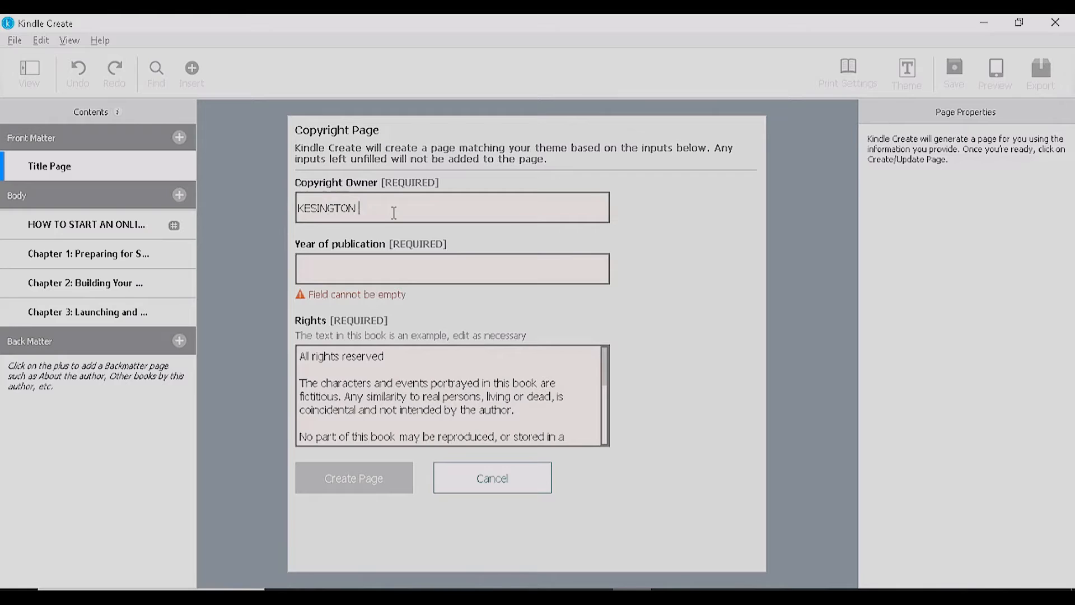
text(ABDURRAZAQ)
text(05/08/2024)
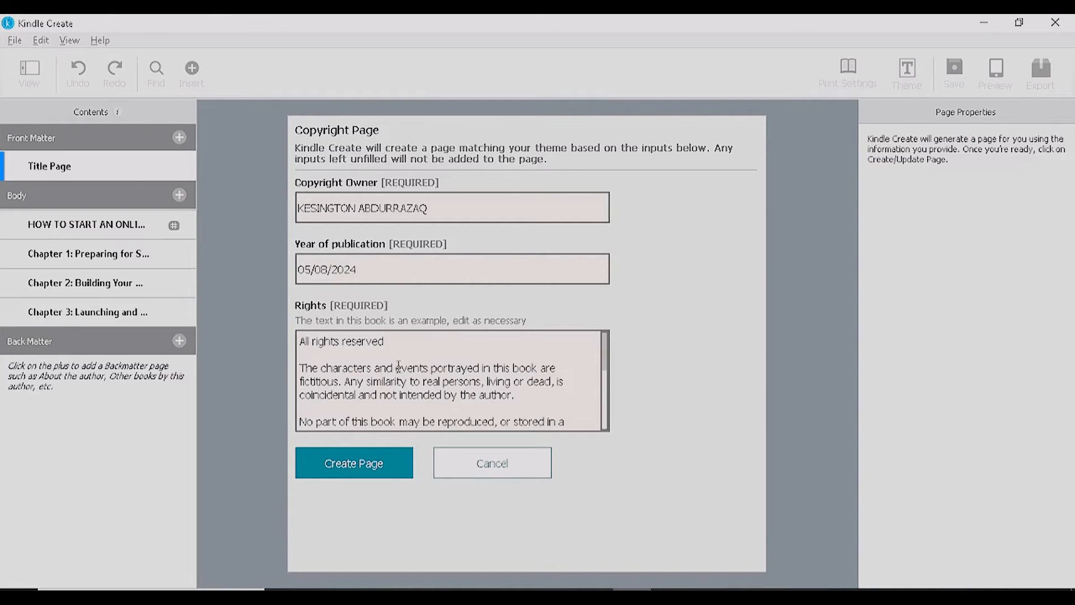
scroll(409, 376, down, 5)
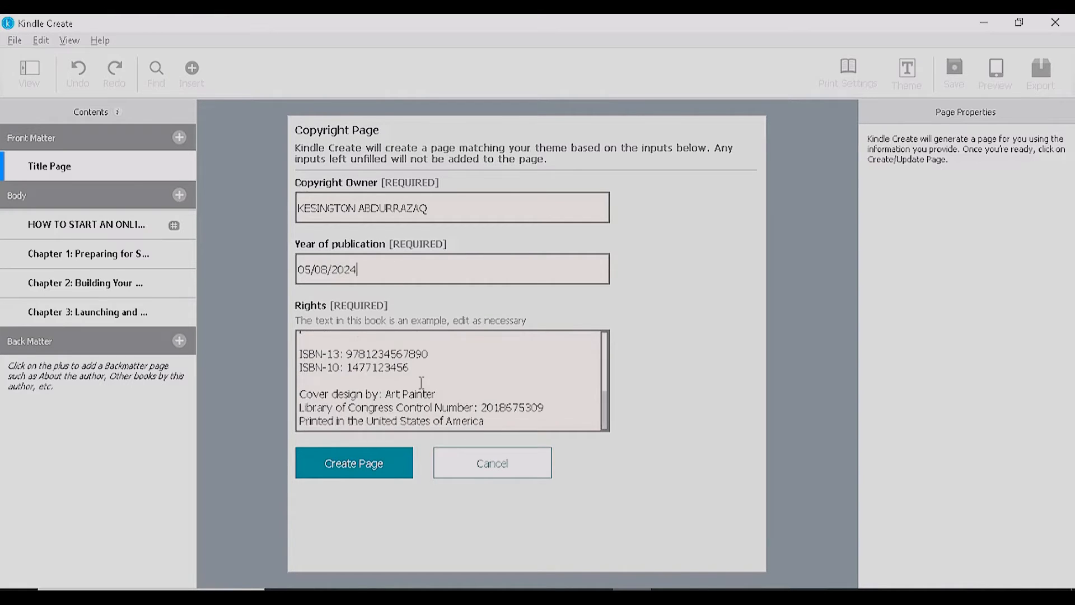
drag(416, 364, 278, 363)
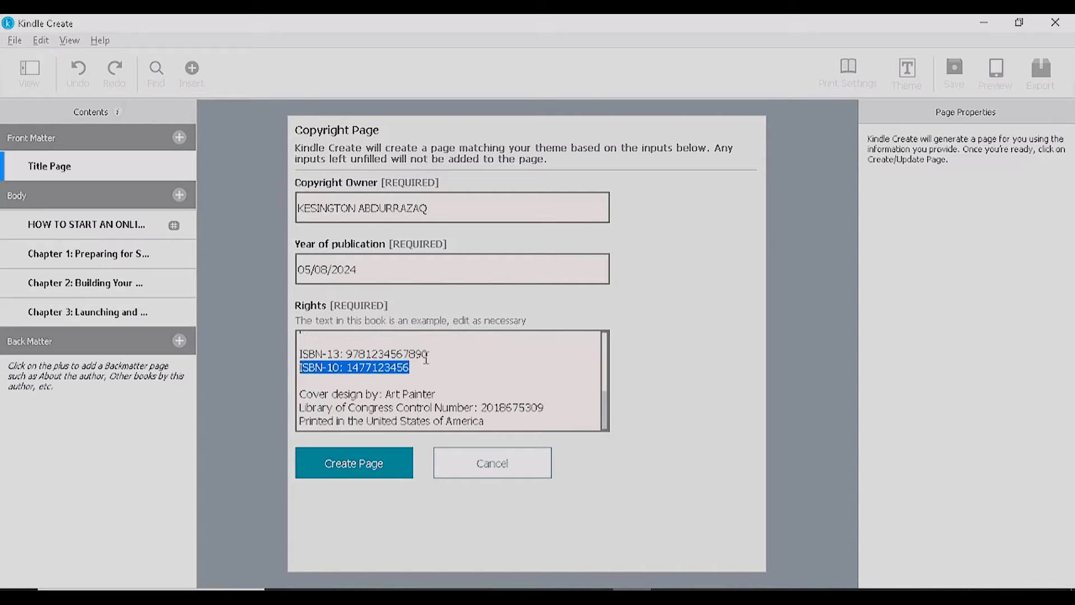
drag(432, 354, 269, 360)
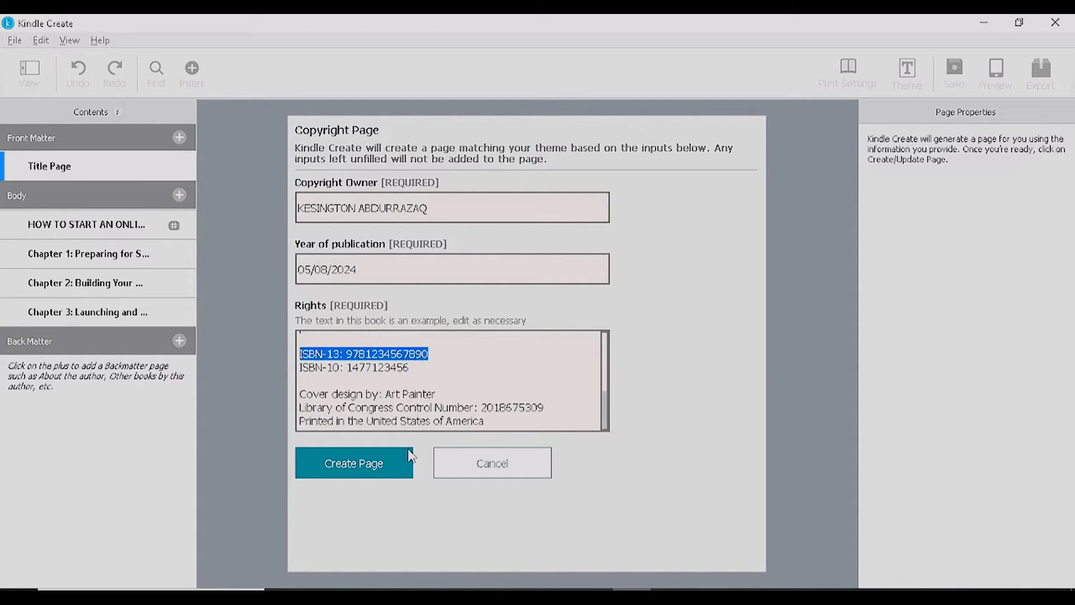
click(386, 466)
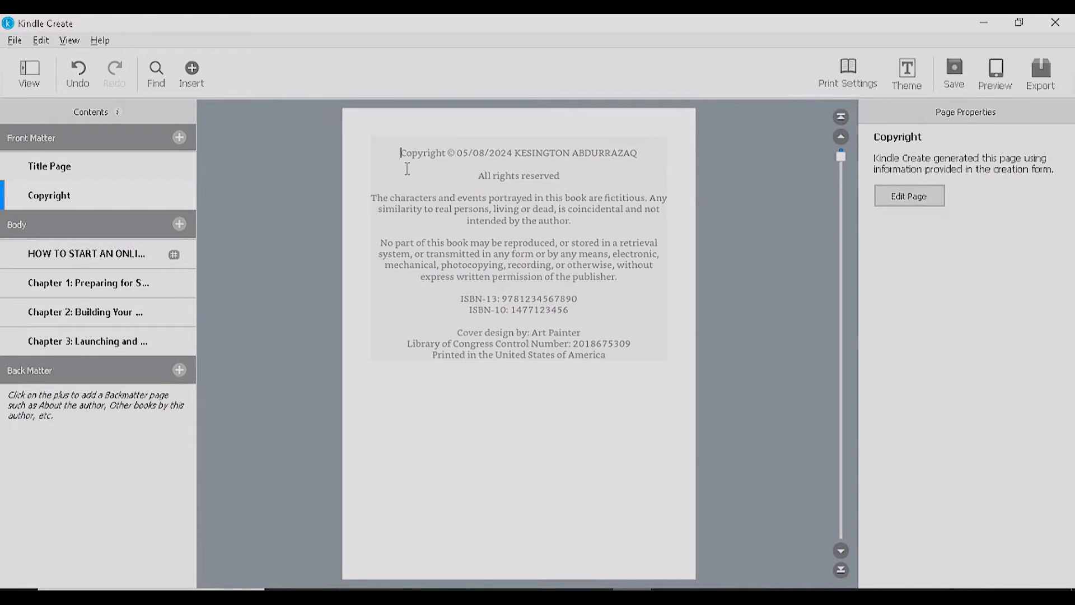
- Create a front matter dedication page reading THIS BOOK IS DEDICATED TO ALMIGHTY GOD
click(180, 138)
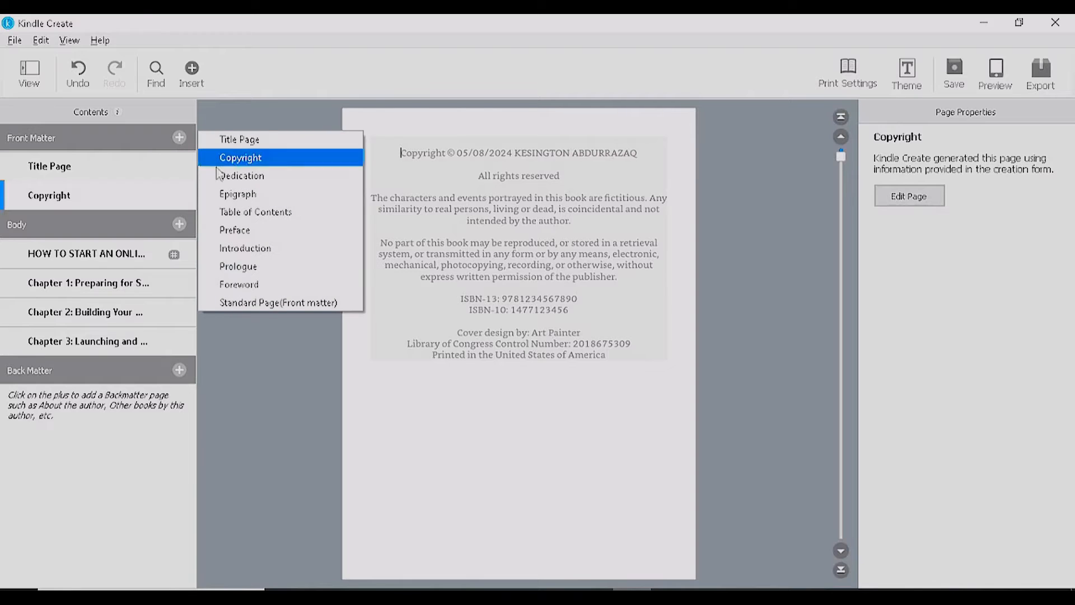
click(242, 176)
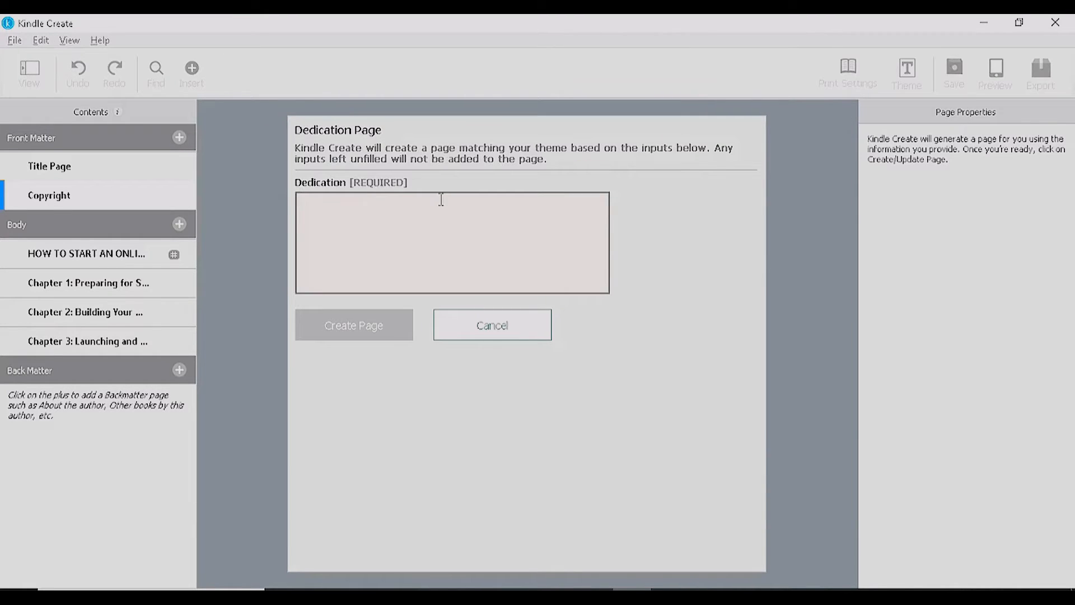
text(THIS BOO)
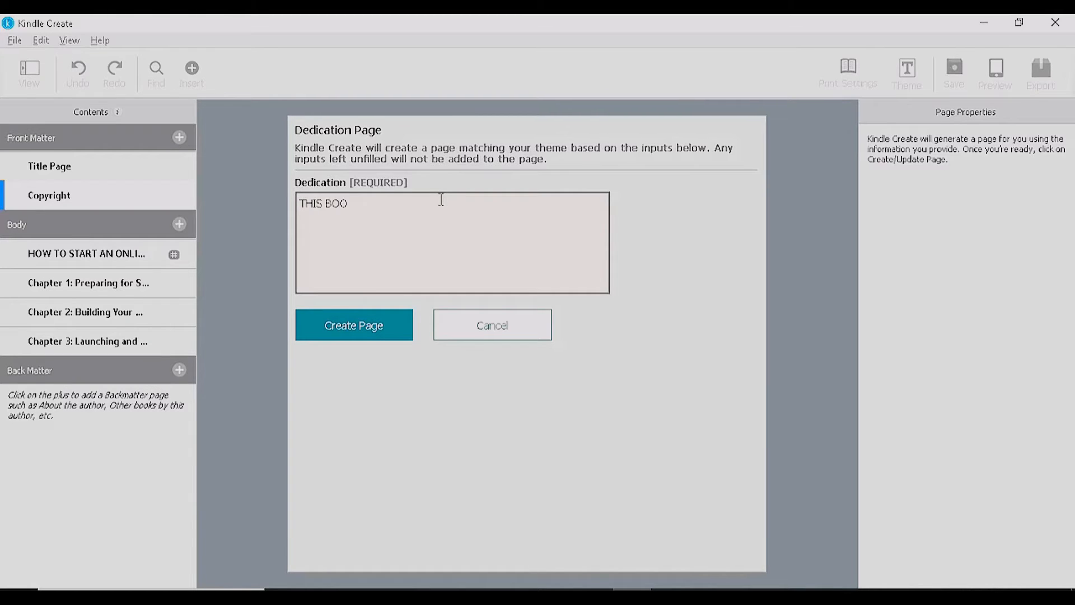
text(K IS DEDICATED TO ALMIGHTY GOD)
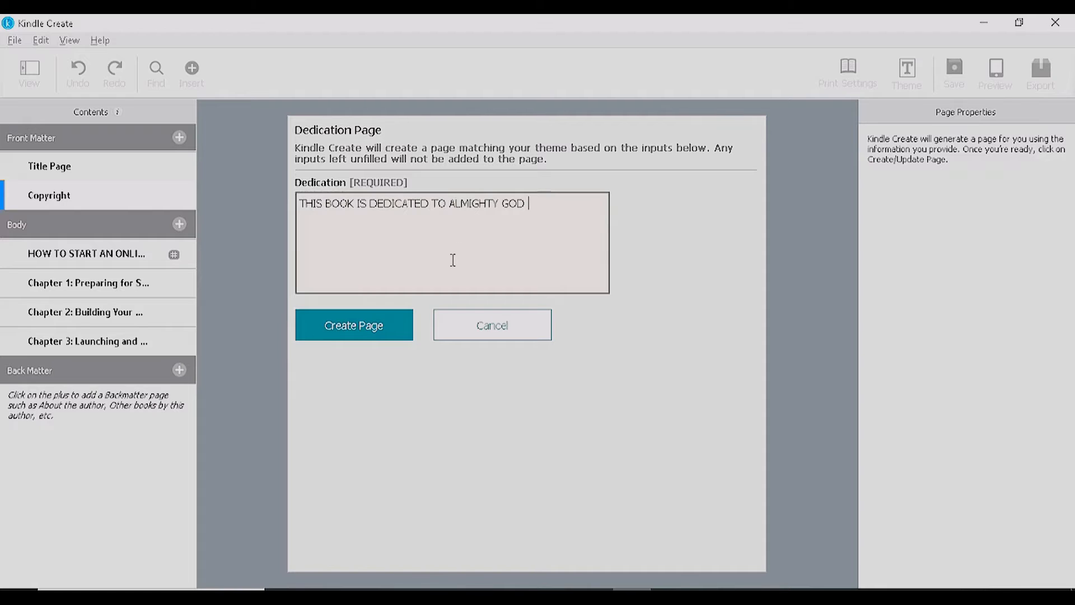
click(380, 334)
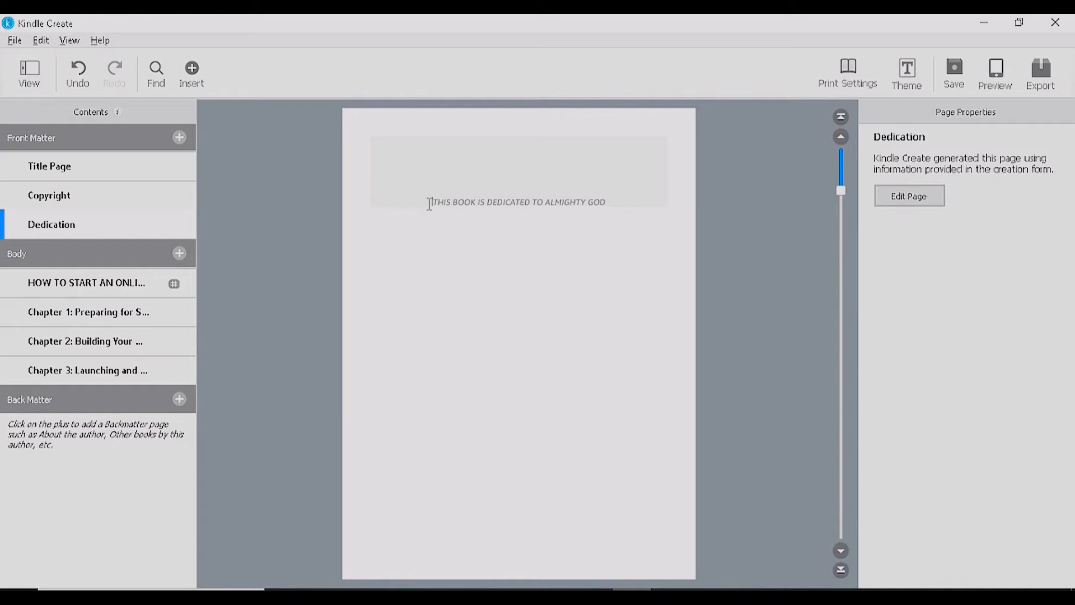
click(621, 213)
- Add an Introduction page to the front matter and delete its placeholder Lorem ipsum paragraph
click(179, 138)
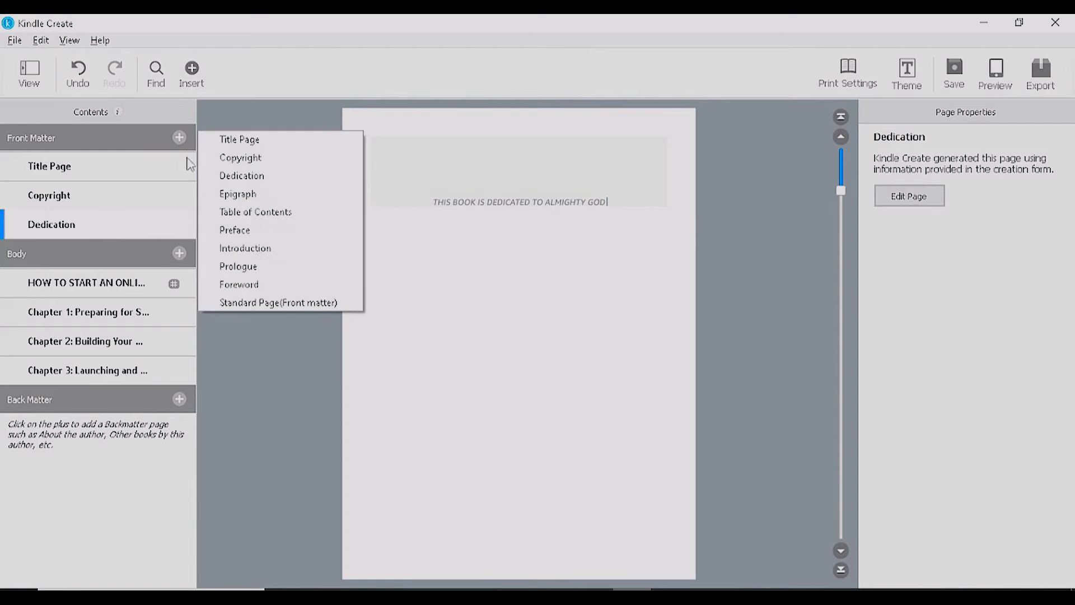
click(269, 252)
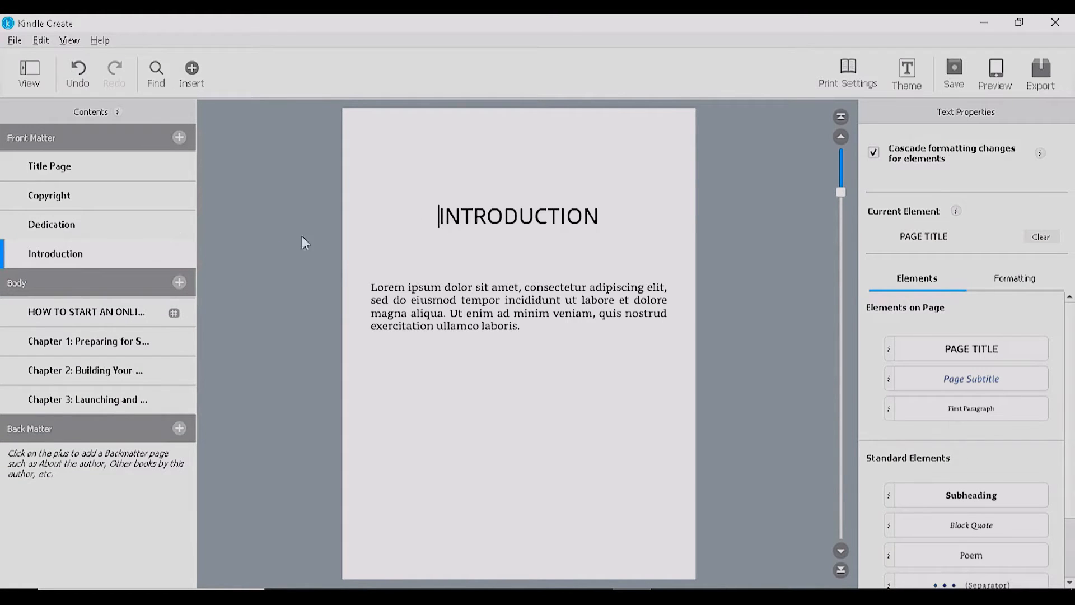
click(117, 344)
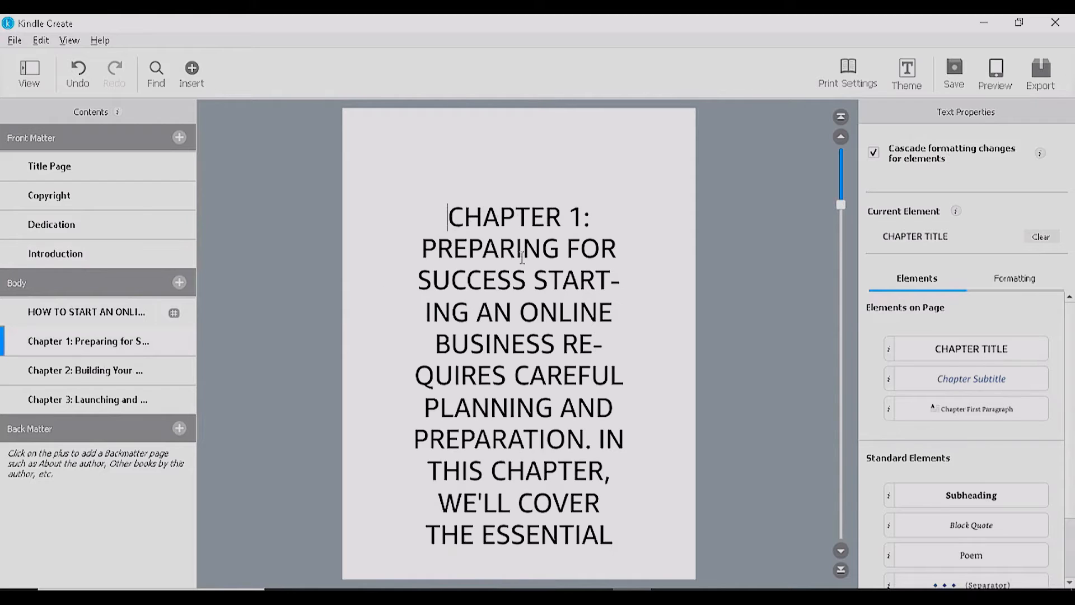
click(848, 550)
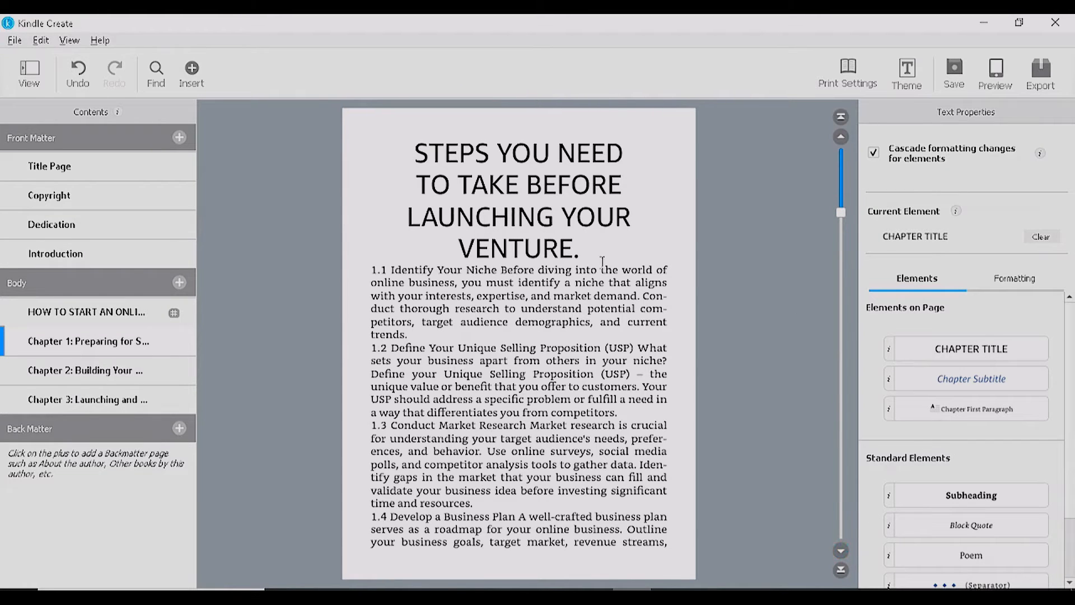
click(115, 257)
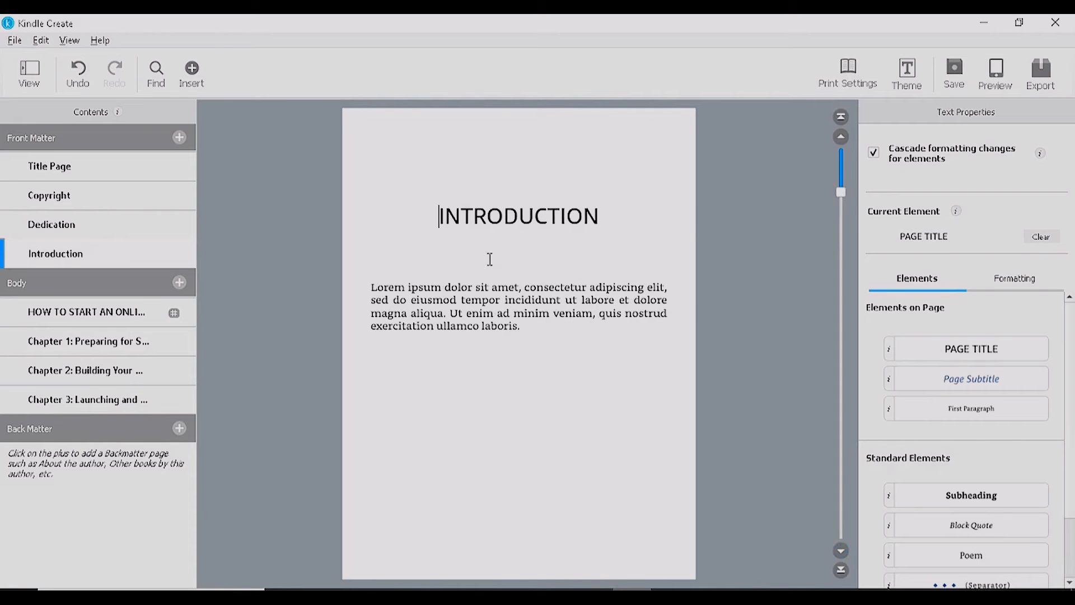
drag(544, 337, 355, 278)
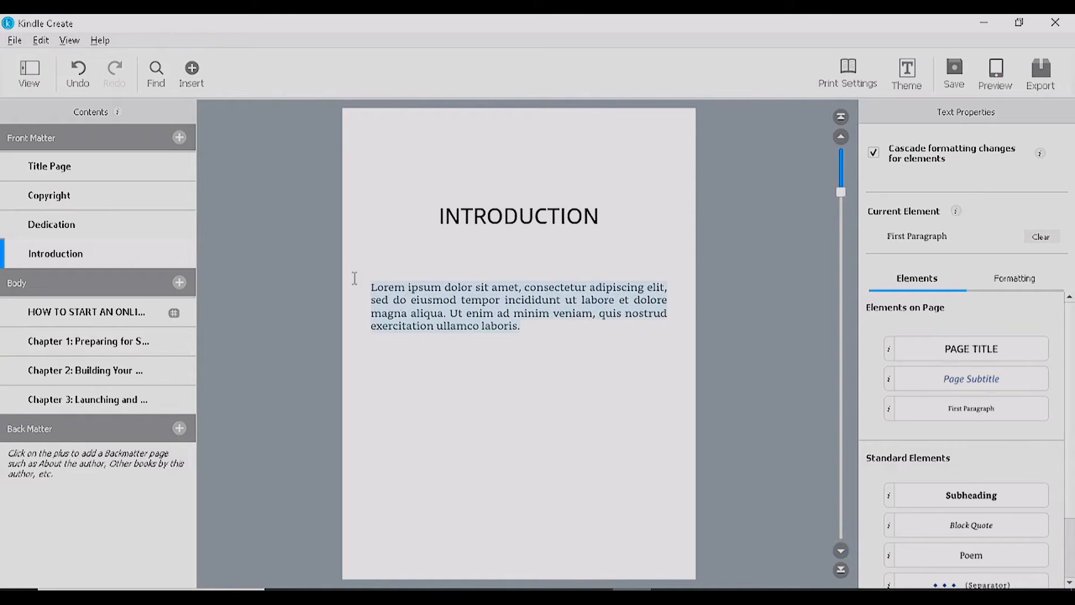
key(Delete)
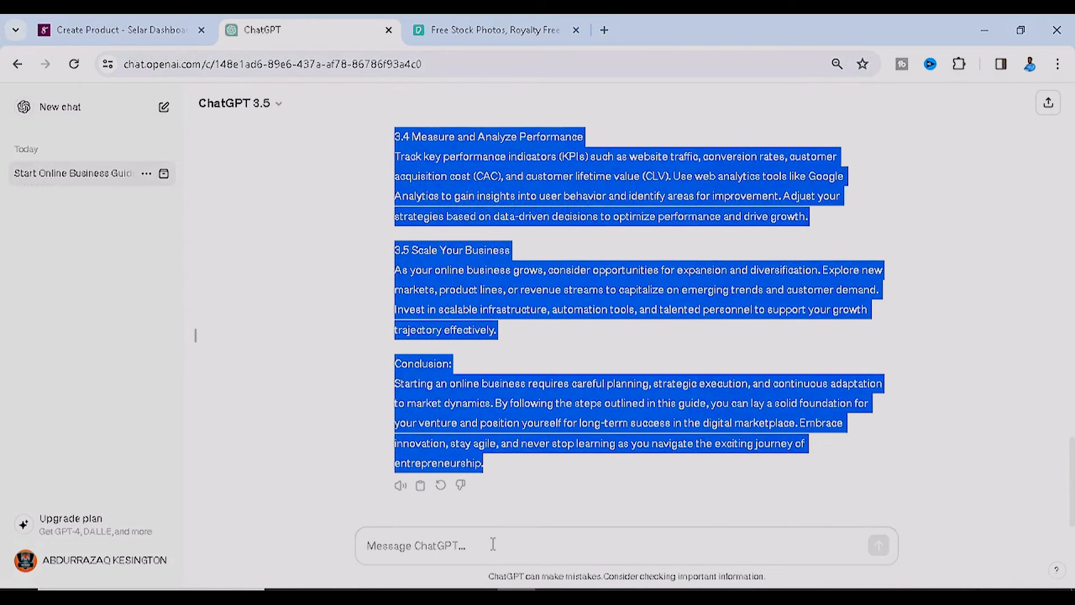
- Switch to the ChatGPT conversation in the browser and send the prompt WRITE ME AN INTRODUCTION
click(493, 544)
text(WR)
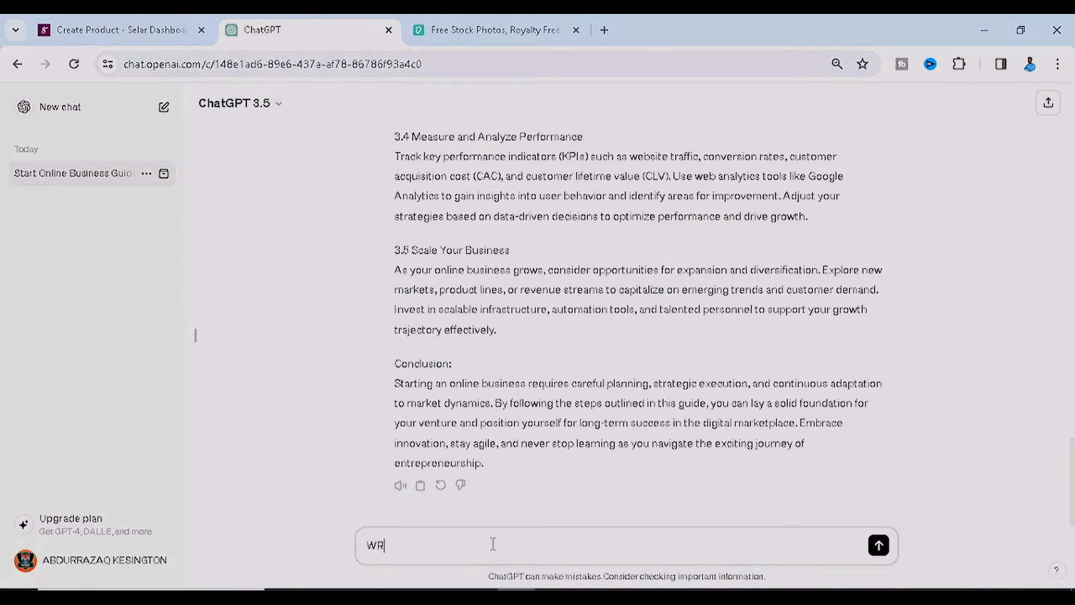
text(ITE ME AN INTRODUCTION)
key(Return)
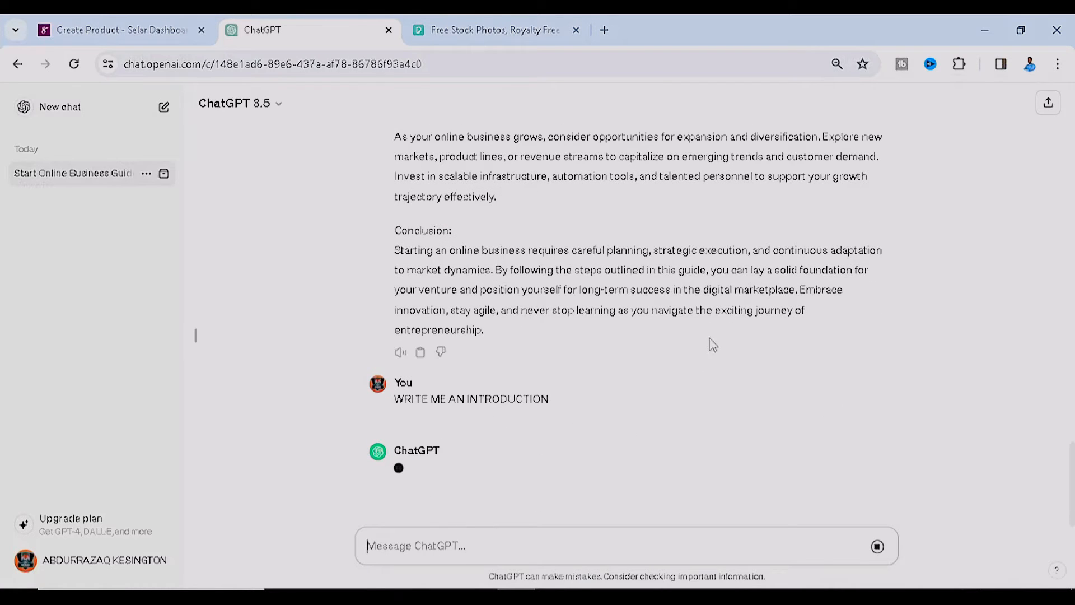
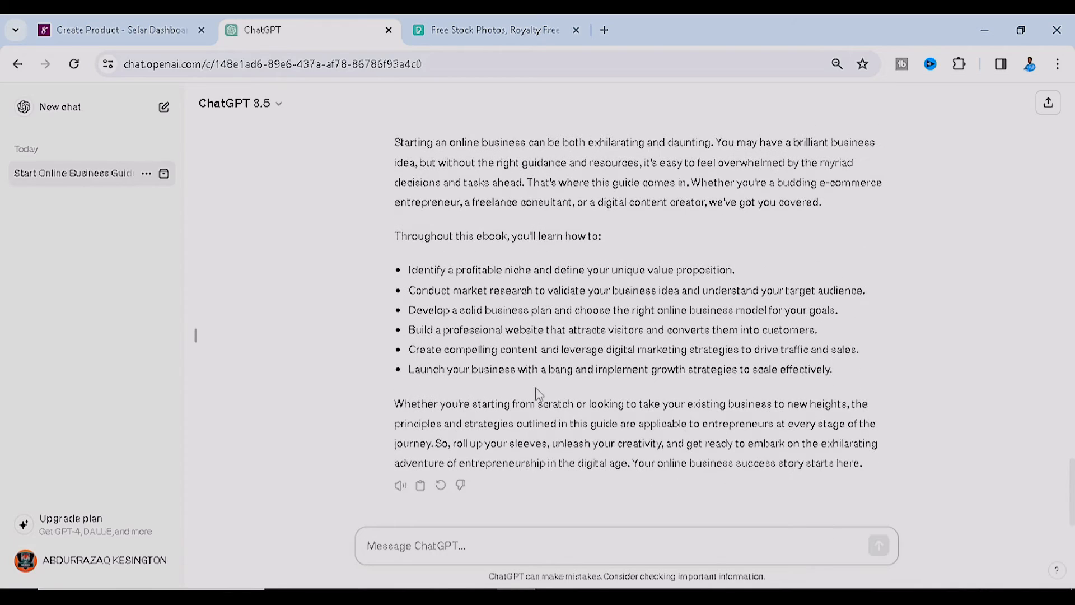
- Copy the first two paragraphs of ChatGPT's introduction, from "In today's digital age" through "entrepreneurship in the digital age."
scroll(521, 278, up, 8)
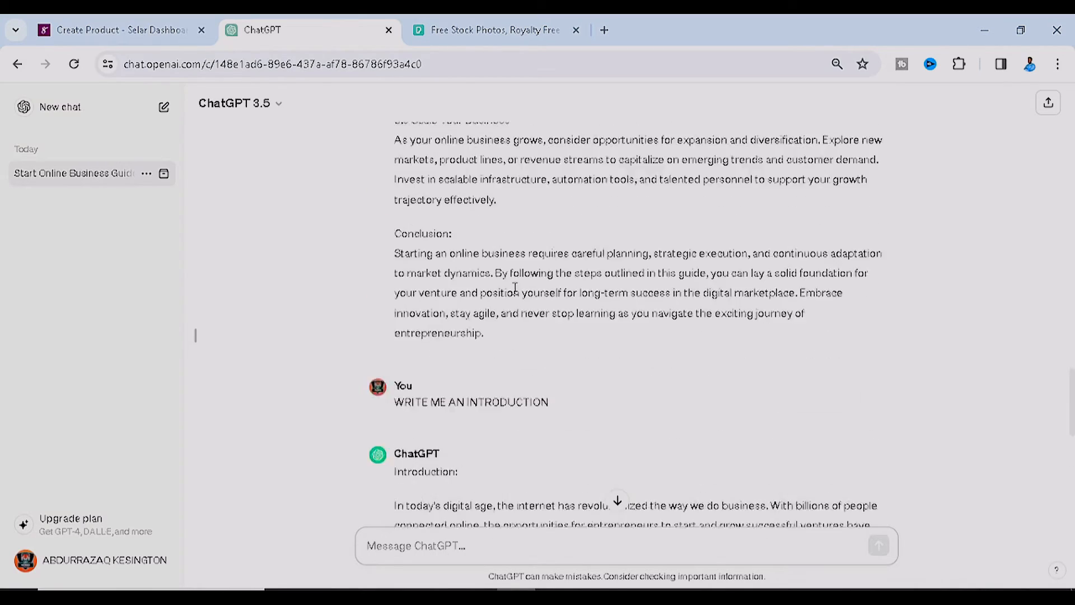
scroll(461, 329, down, 4)
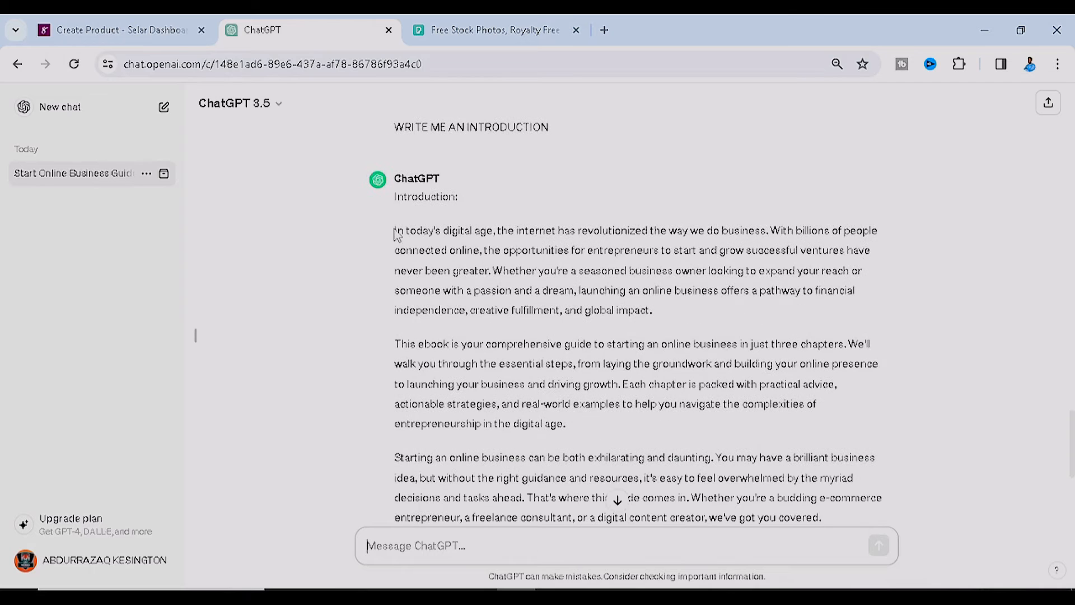
drag(395, 231, 680, 436)
key(ctrl+c)
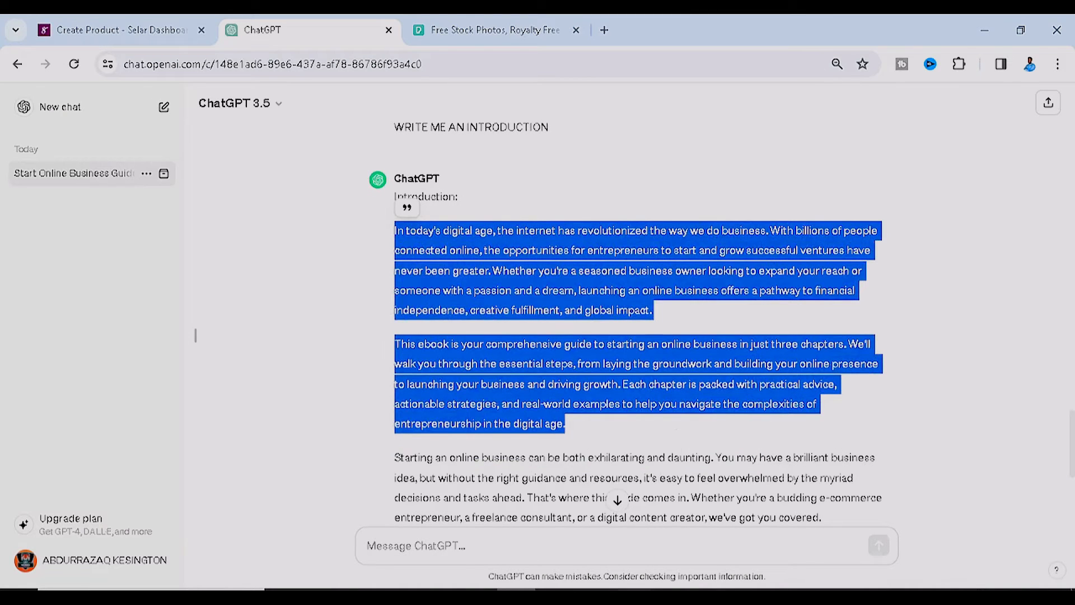
- Switch to Kindle Create and paste the two copied introduction paragraphs below the INTRODUCTION title
click(632, 597)
key(ctrl+v)
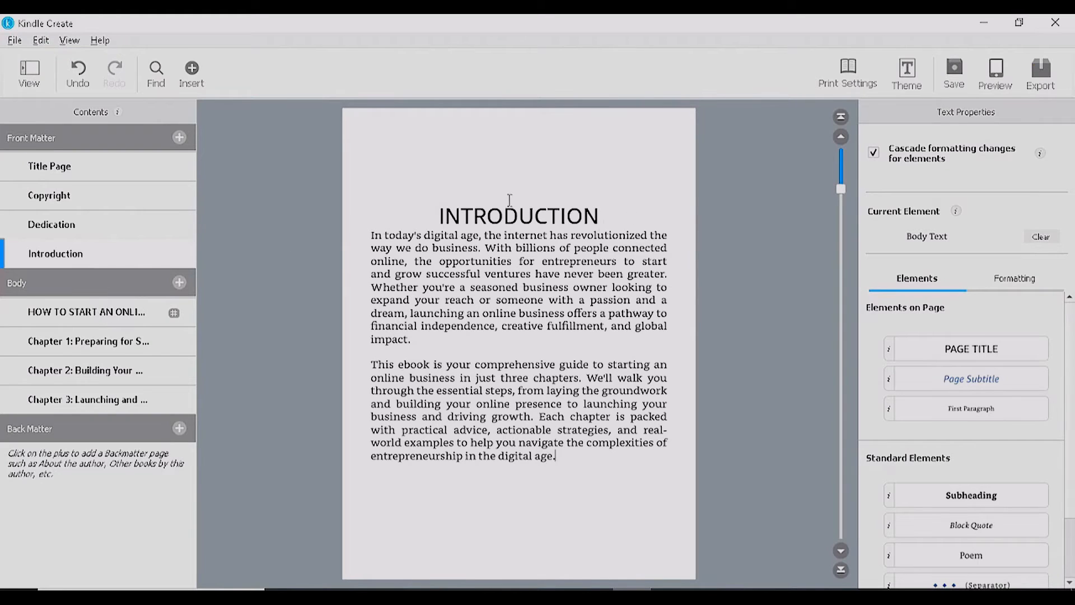
- Delete the HOW TO START AN ONLINE BUSINESS title from the body so the book body begins with Chapter 1
click(104, 315)
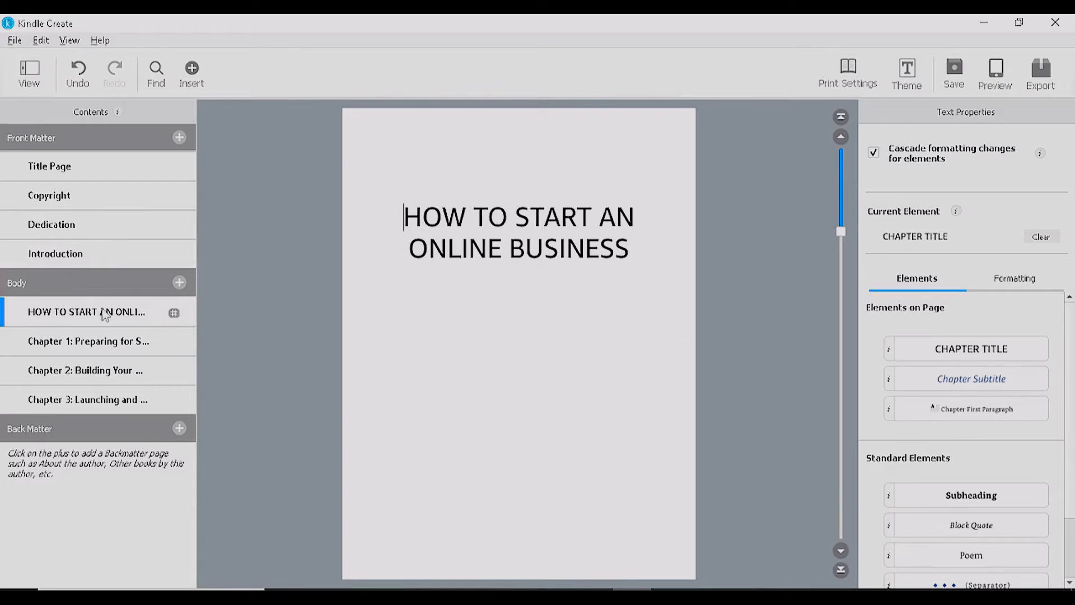
drag(631, 252, 308, 213)
key(BackSpace)
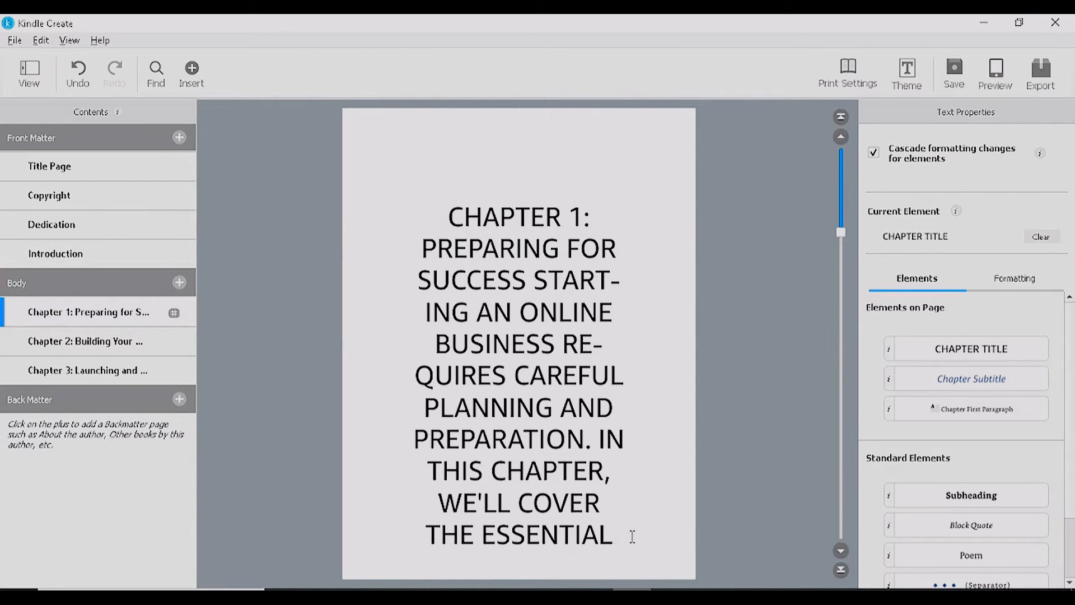
drag(608, 219, 446, 216)
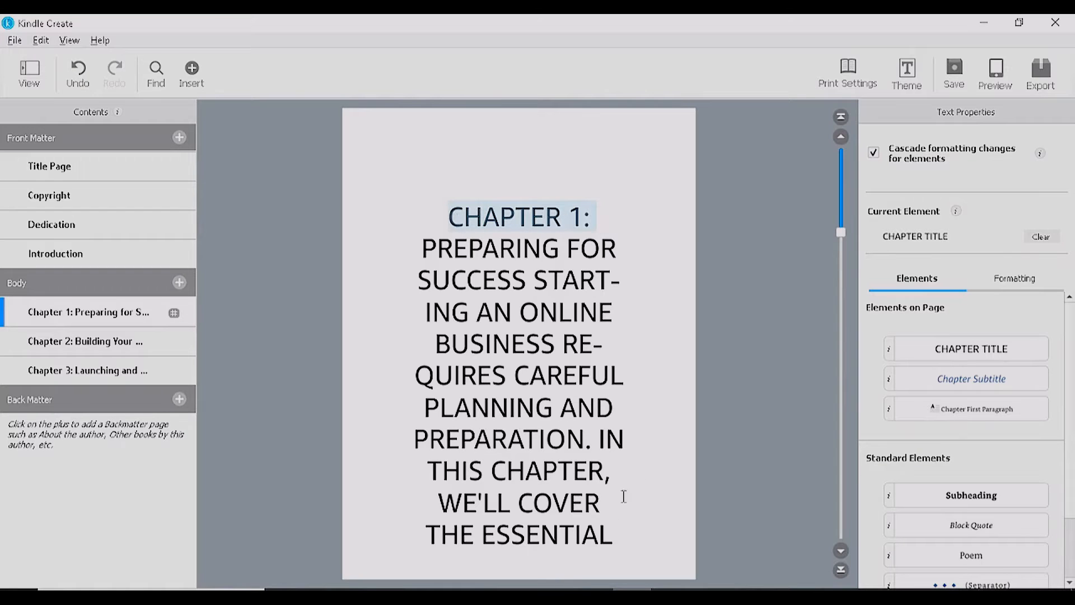
drag(619, 535, 455, 192)
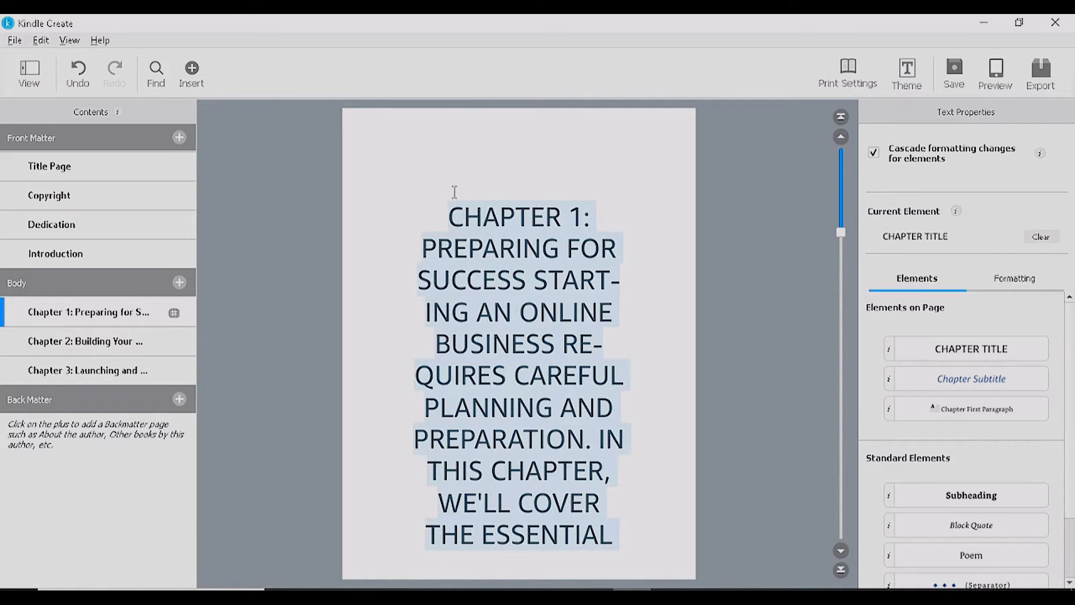
click(635, 300)
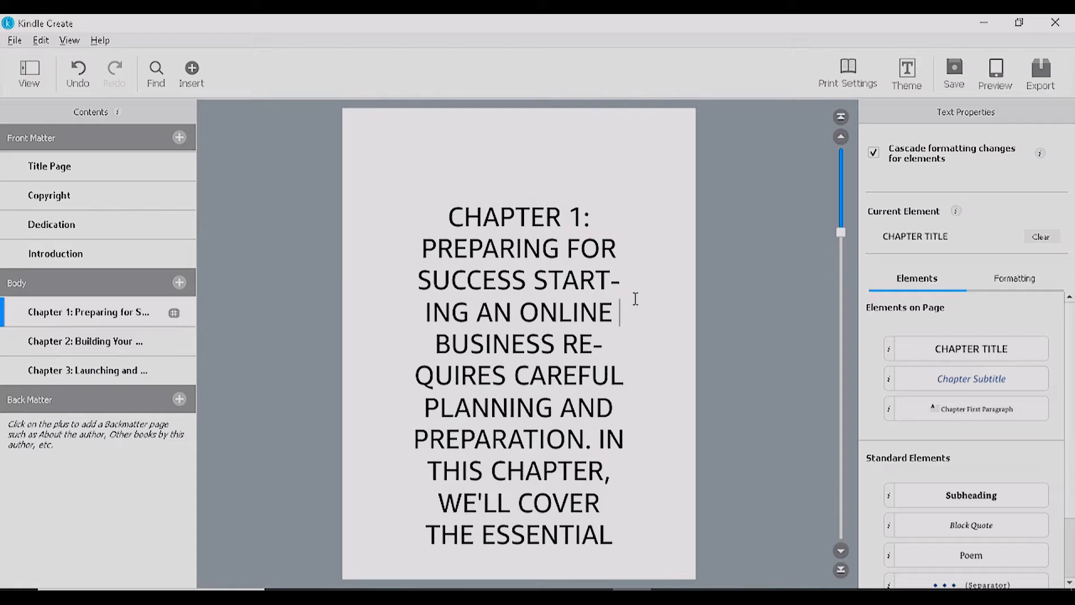
- Review the front matter pages in order: title page, copyright, dedication and introduction
click(69, 171)
click(73, 201)
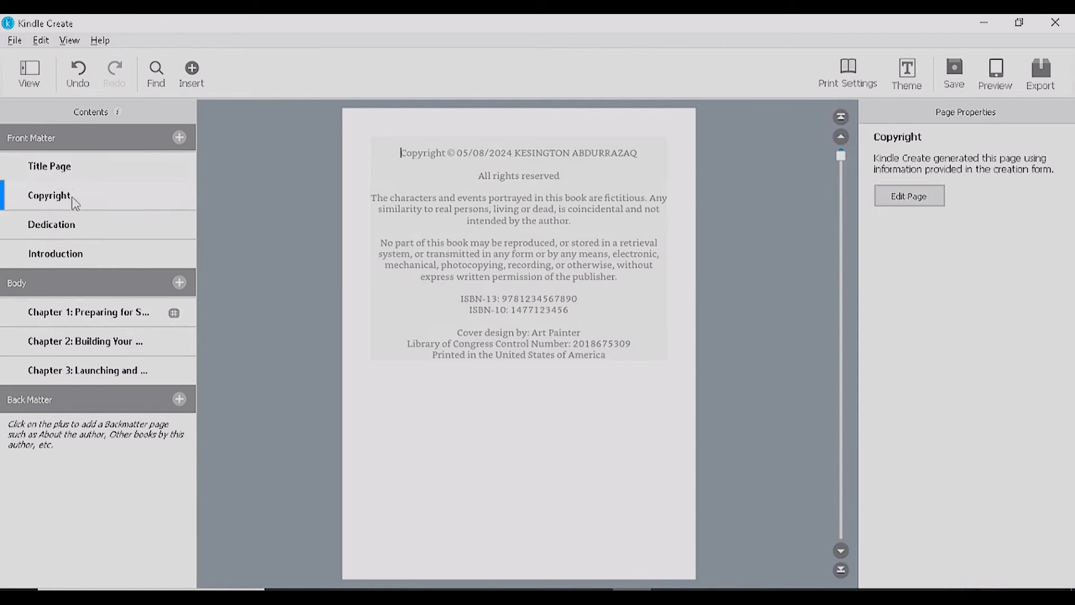
click(76, 229)
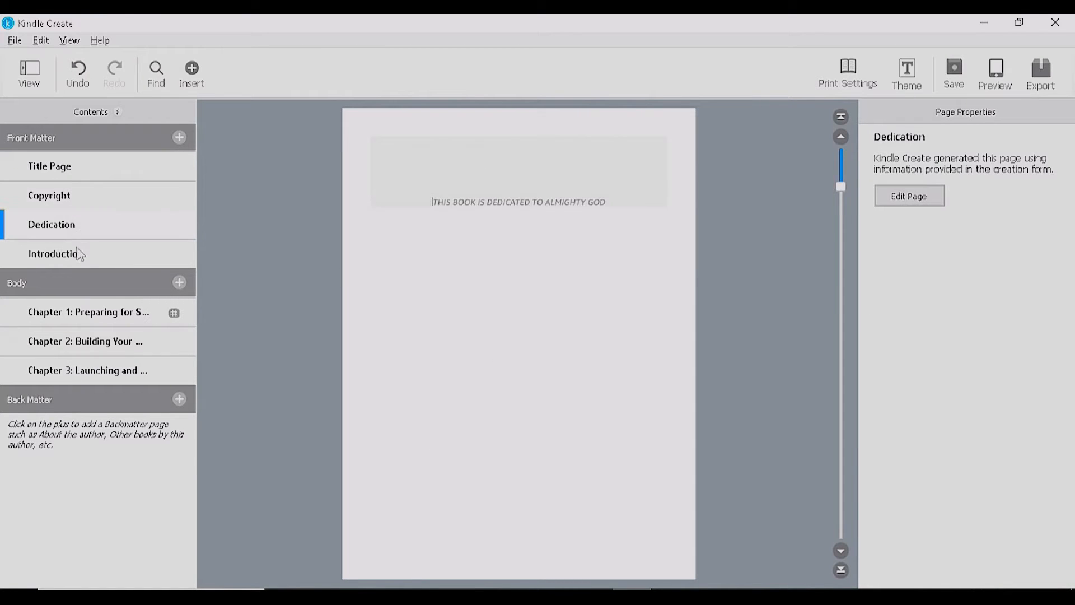
click(79, 257)
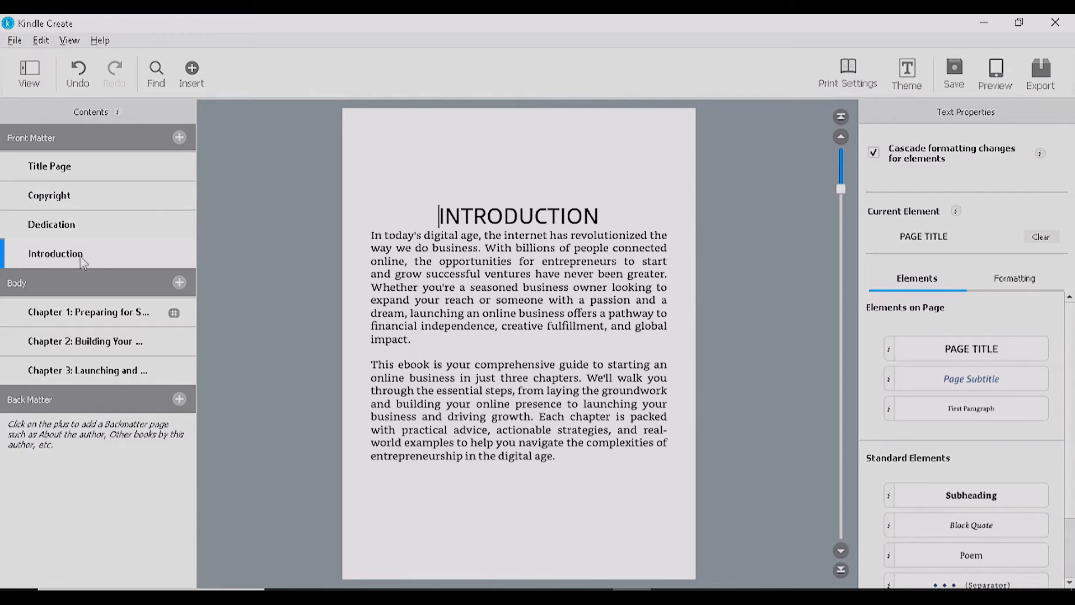
- In Chapter 1, reduce the first part of the oversized title, through "the essential", to font size 14
click(118, 314)
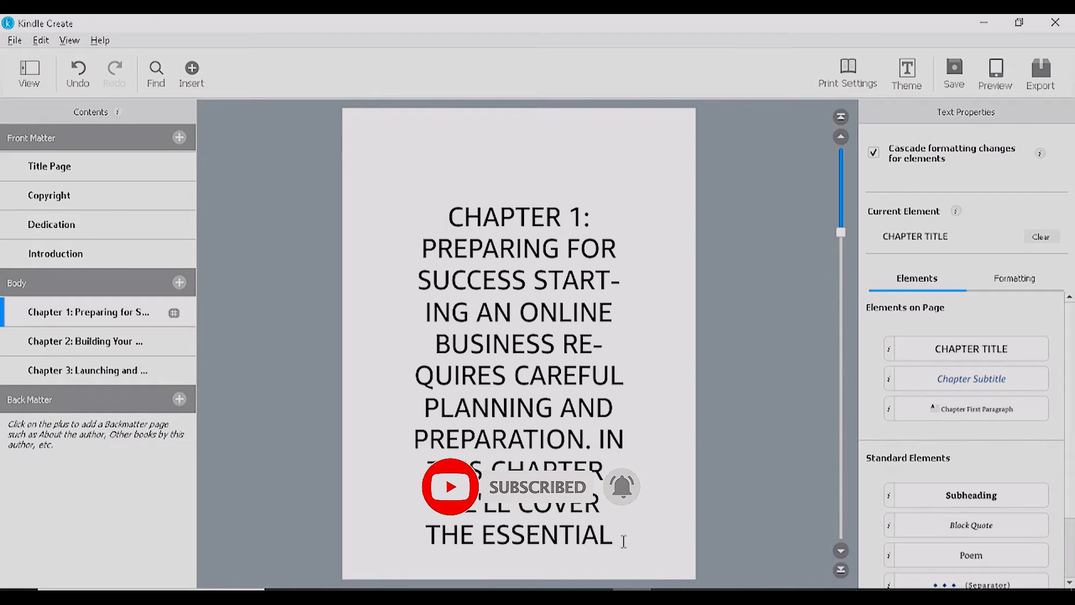
drag(620, 538, 465, 197)
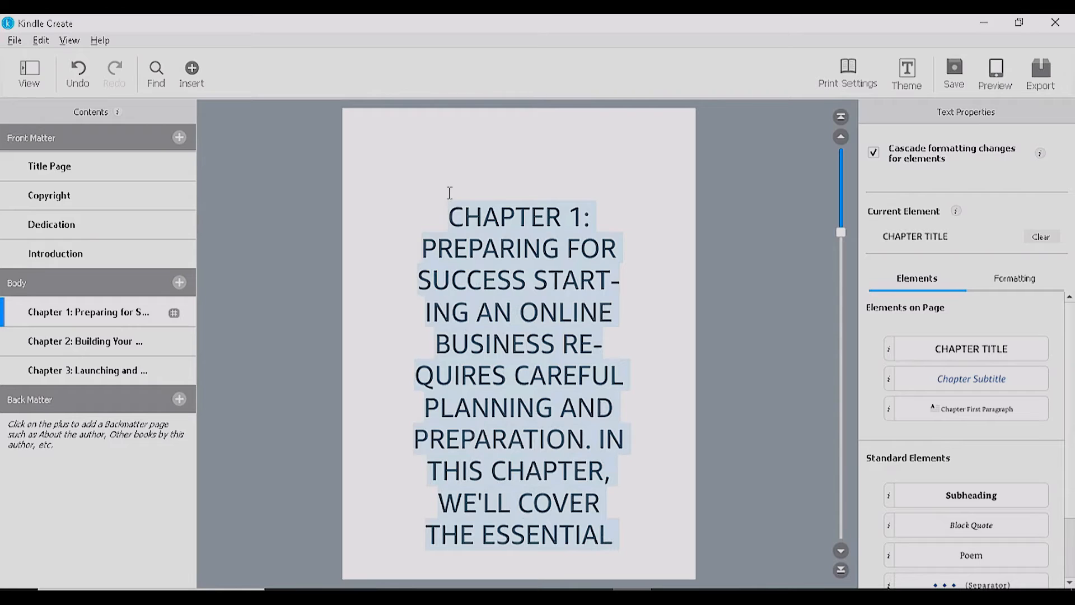
click(1023, 280)
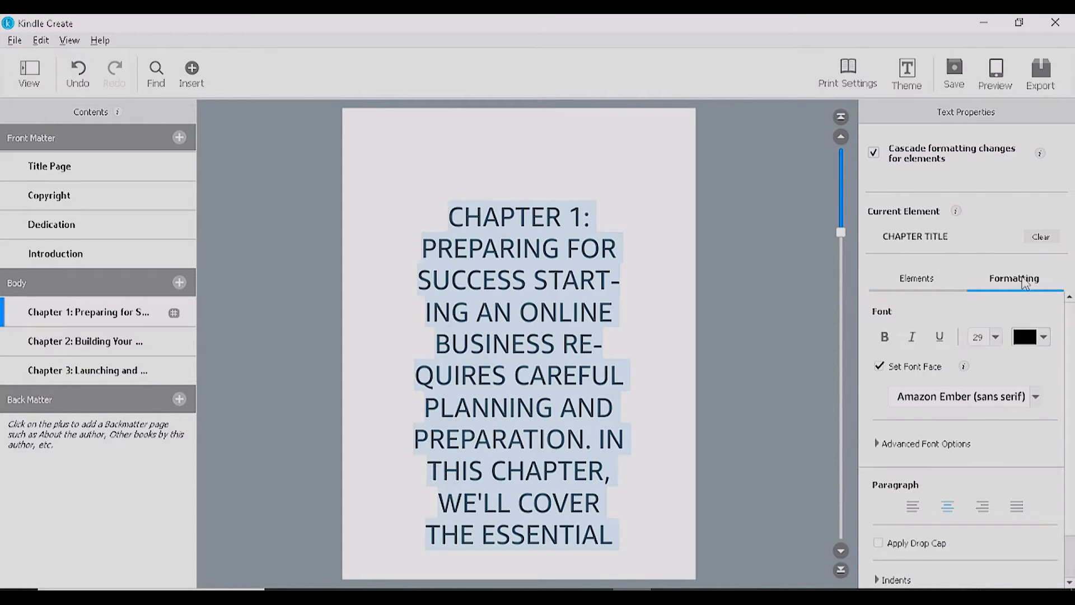
click(996, 338)
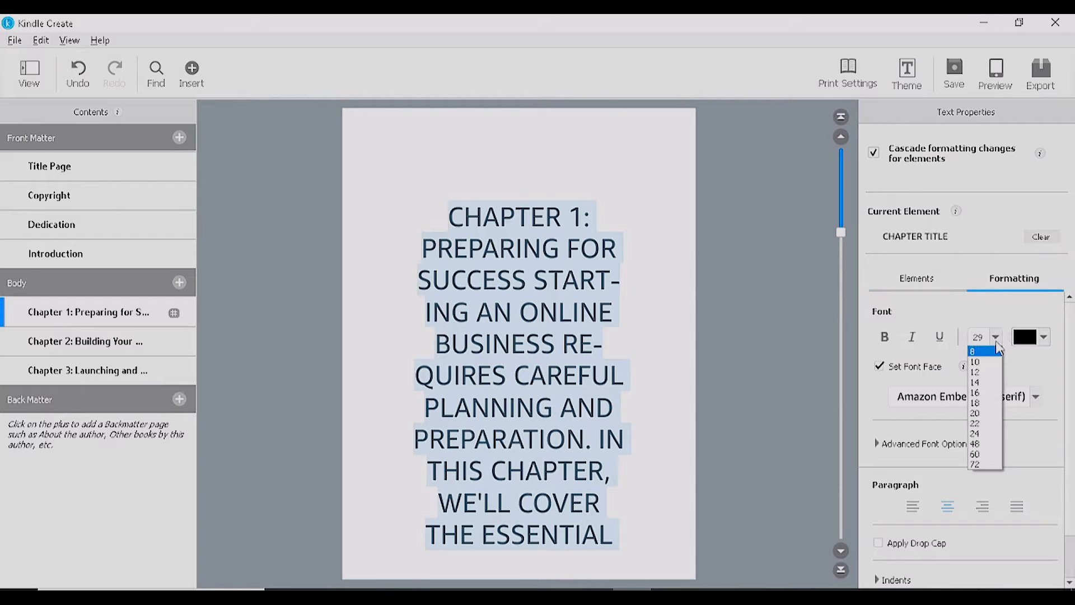
click(990, 372)
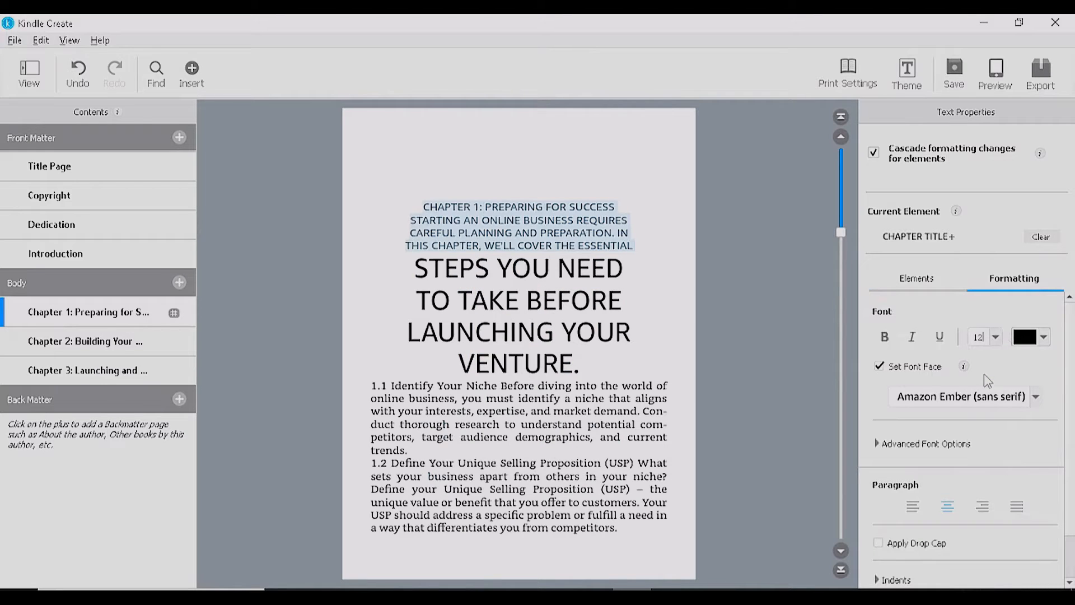
click(995, 338)
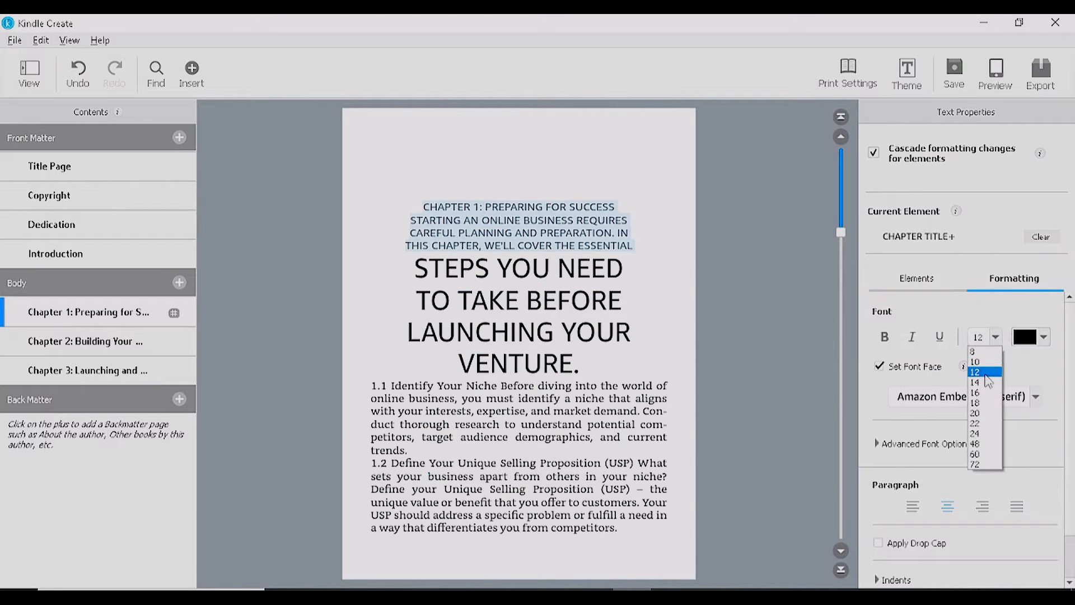
click(985, 382)
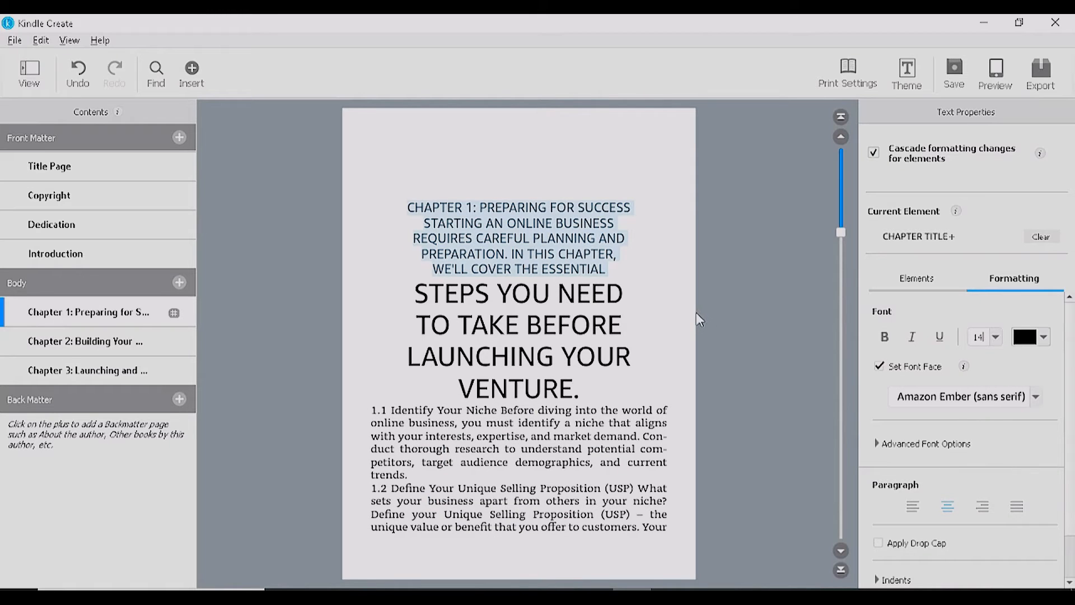
- Trim the Chapter 1 title to end at "preparation", deleting the rest of its text and the final period
click(638, 374)
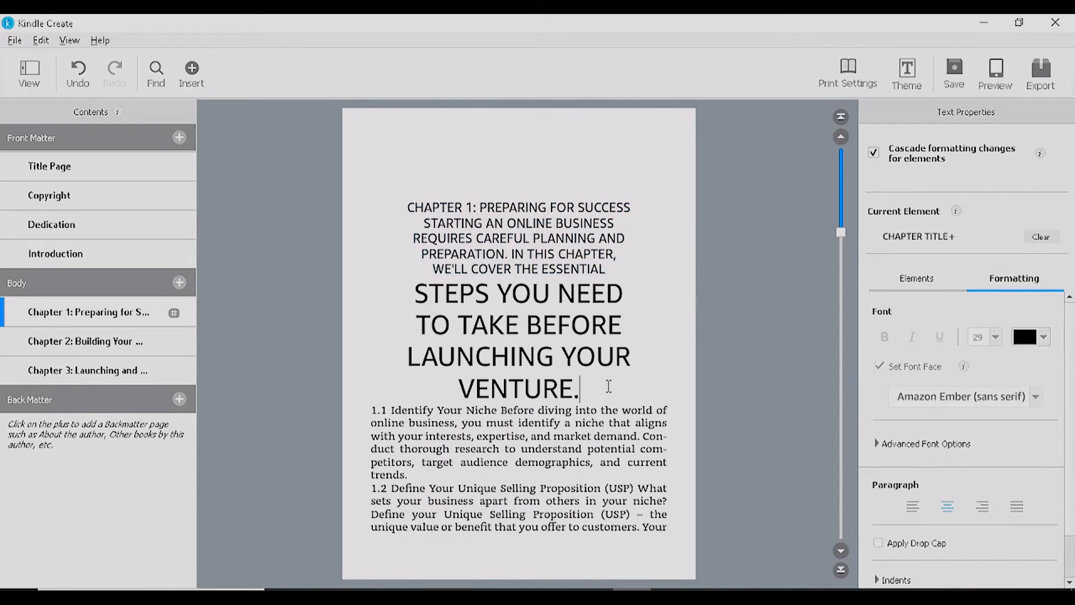
drag(609, 386, 421, 291)
key(BackSpace)
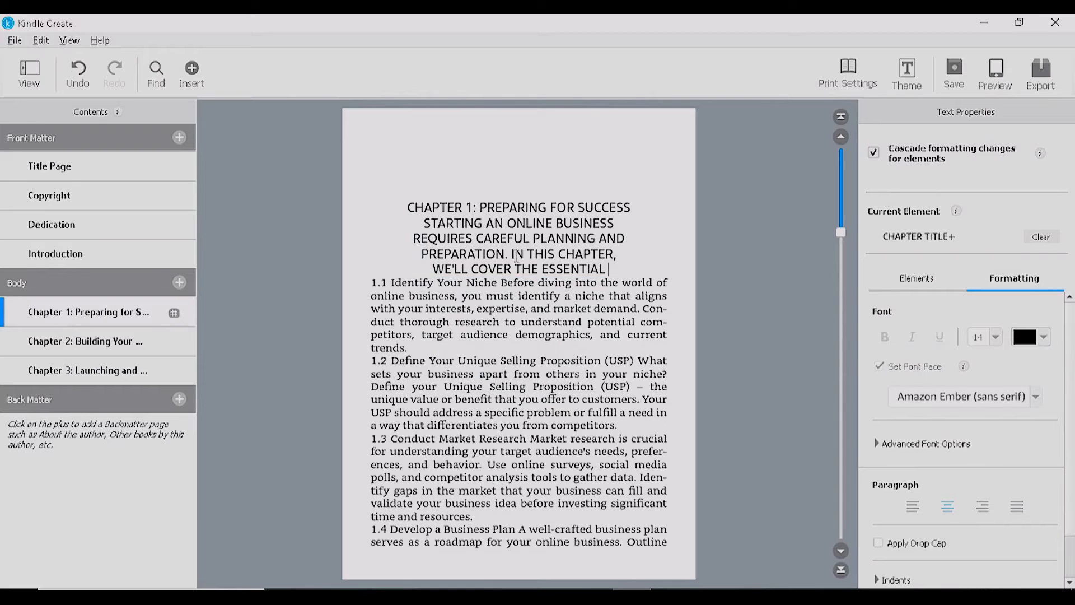
drag(628, 267, 514, 253)
key(BackSpace)
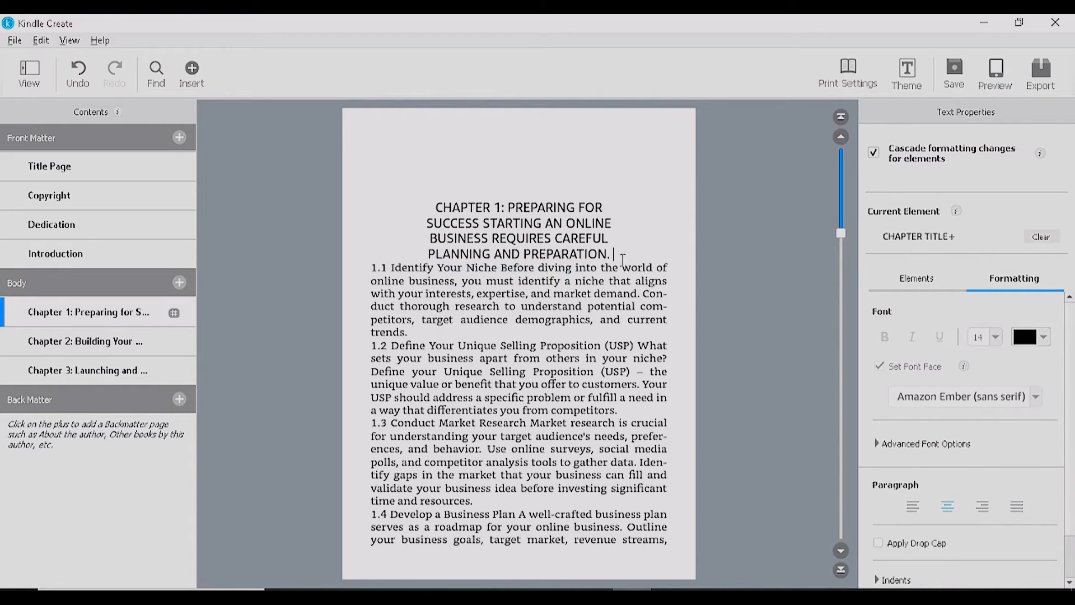
key(BackSpace)
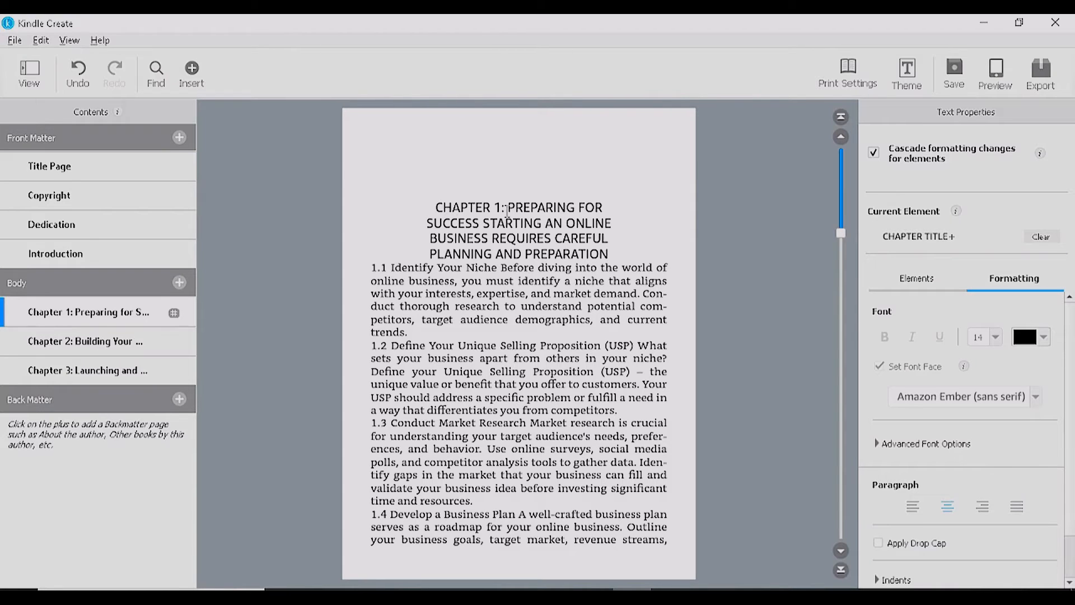
- Set the whole Chapter 1 title to font size 12 and make it bold
drag(424, 207, 610, 254)
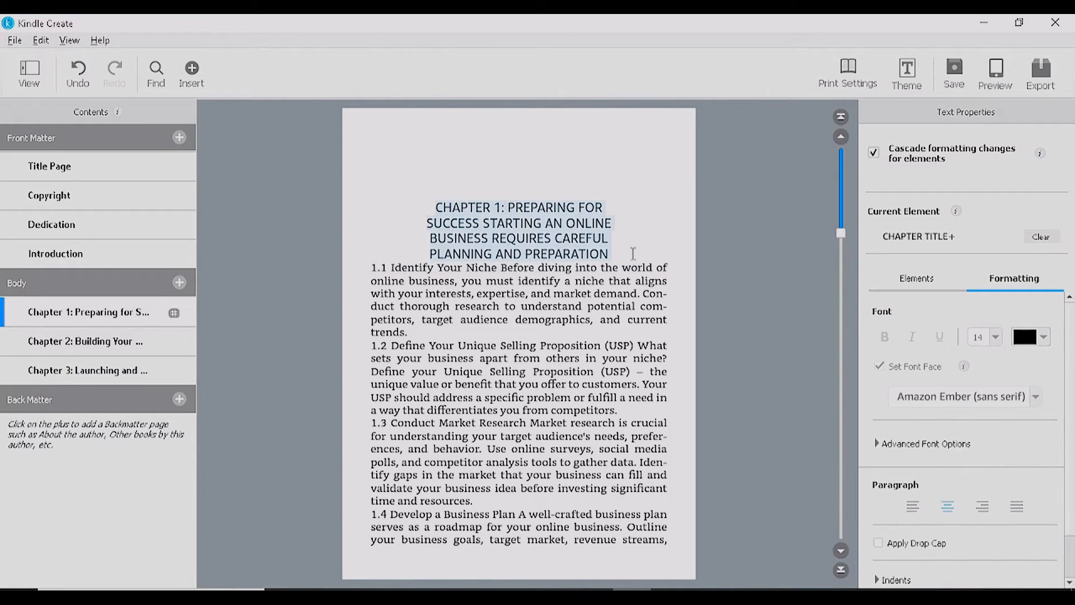
click(996, 336)
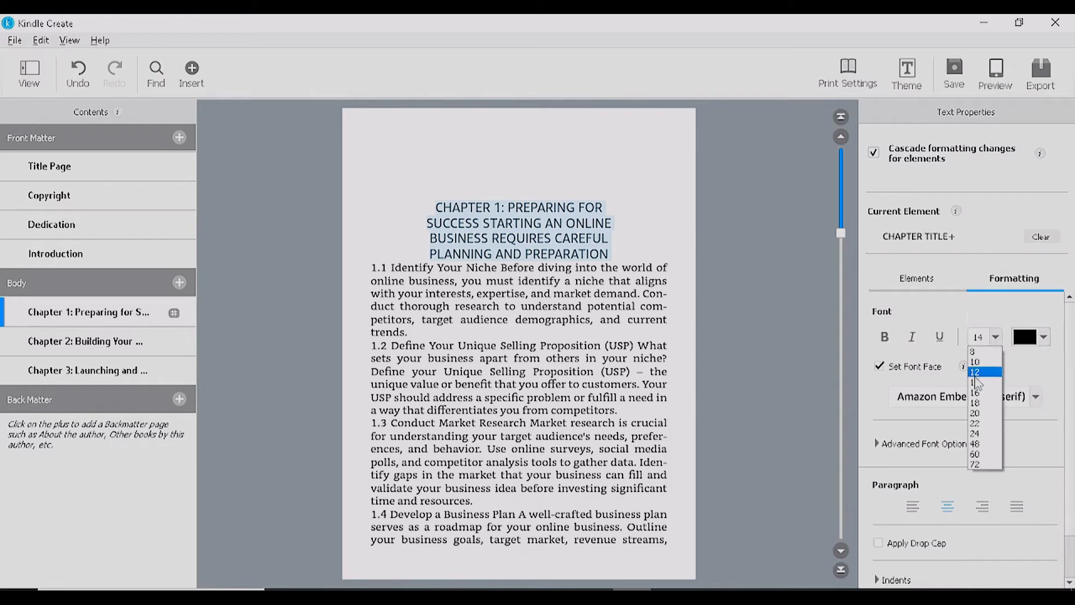
click(979, 379)
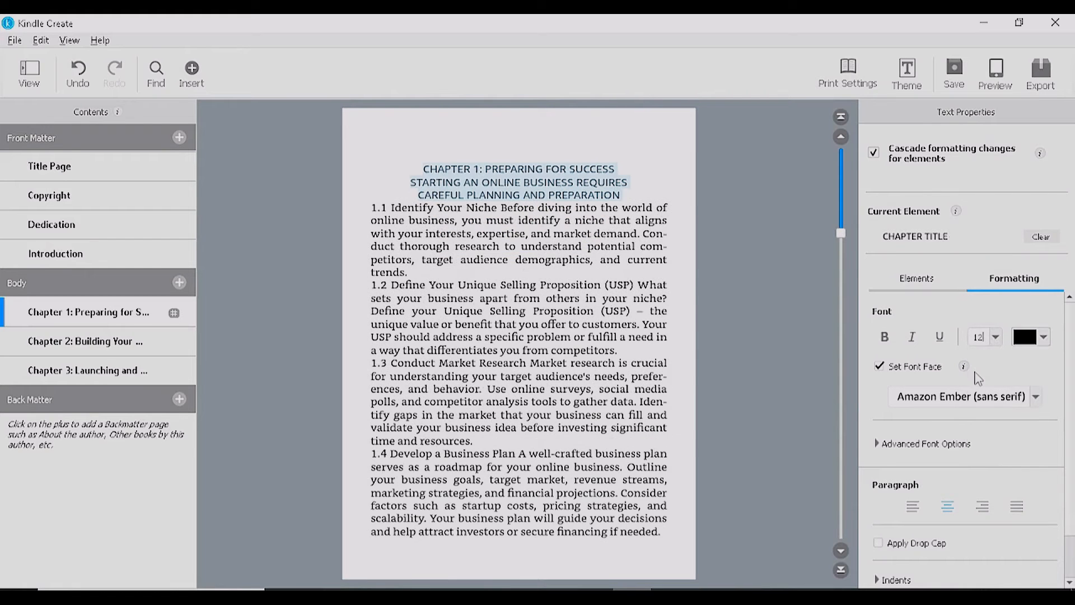
click(885, 337)
click(640, 174)
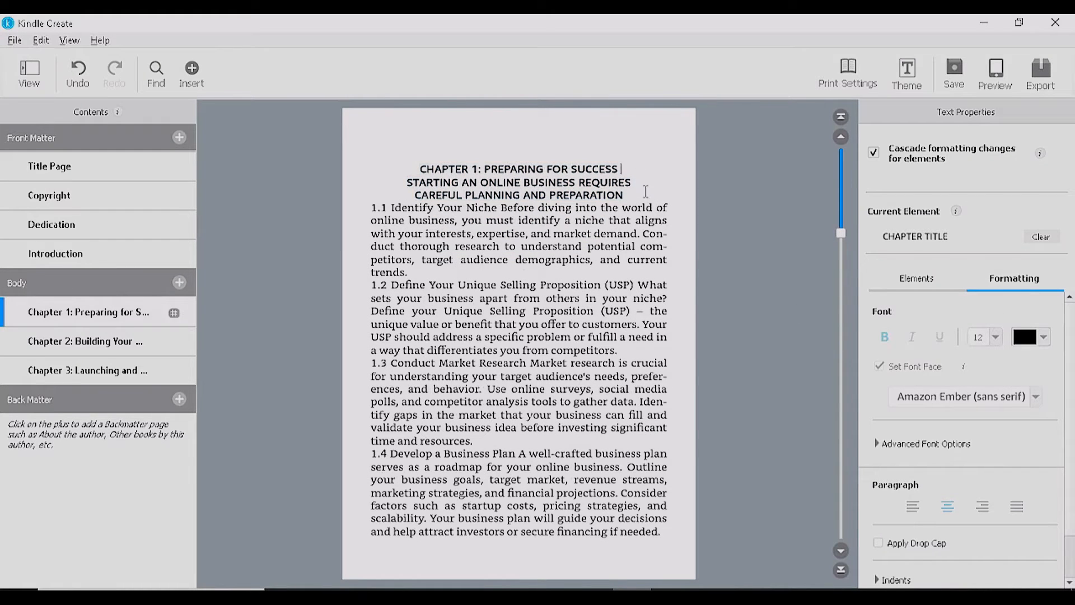
click(416, 168)
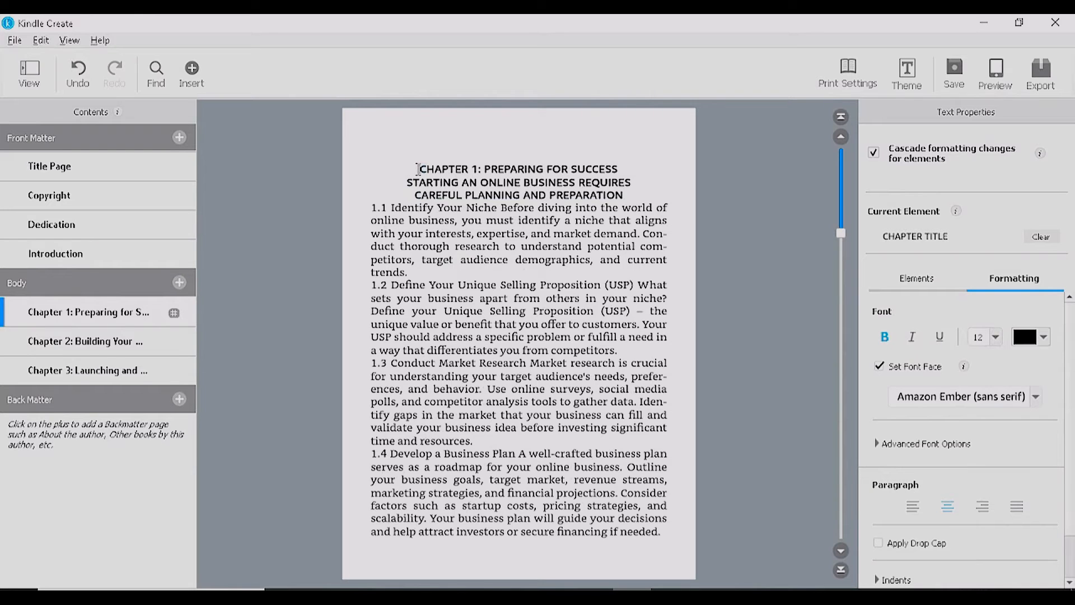
key(BackSpace)
key(Return)
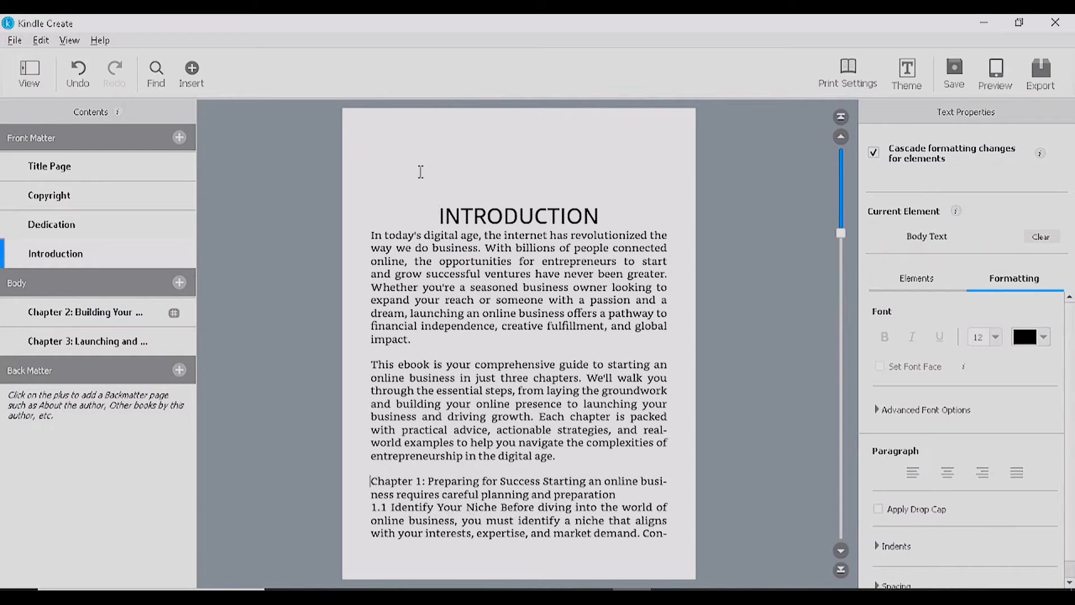
key(ctrl+z)
key(ctrl+z)
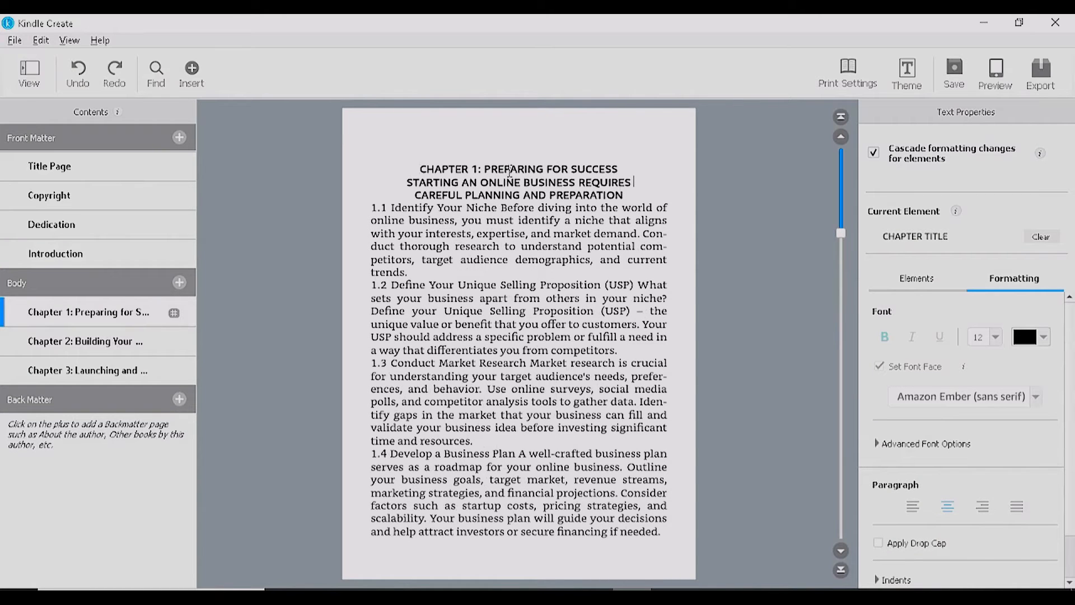
- Delete "Chapter 1:" from the chapter title and the section numbers 1.1 to 1.5 from the start of its paragraphs
drag(489, 168, 419, 170)
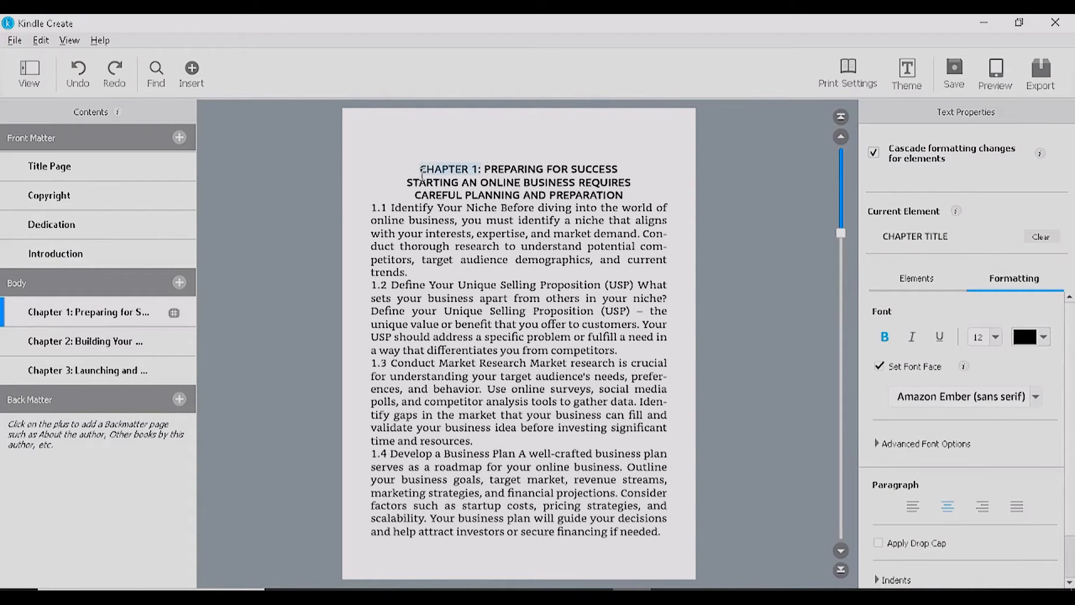
key(BackSpace)
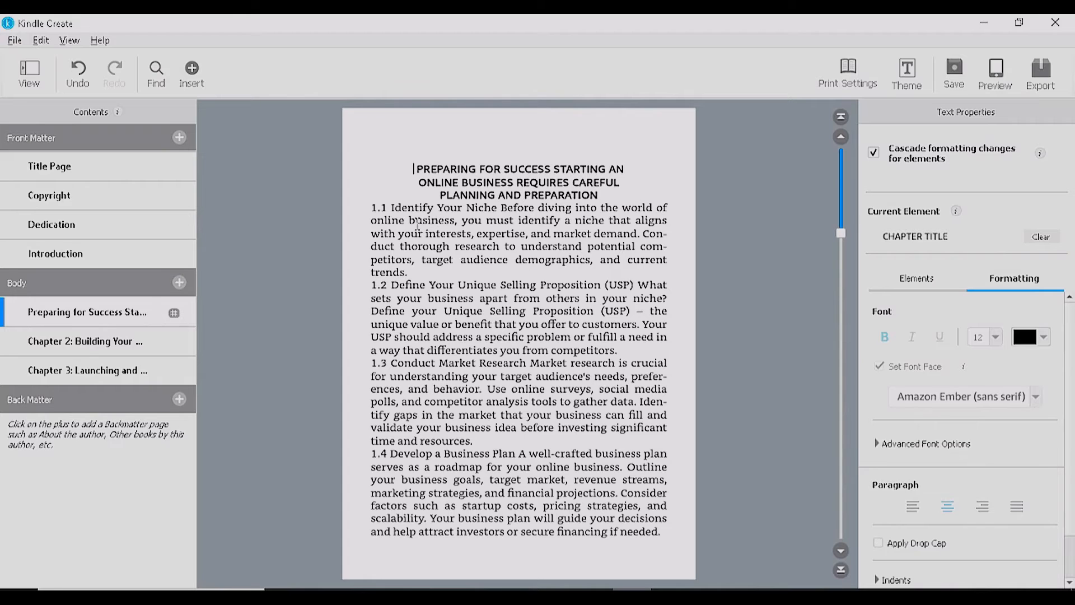
drag(388, 210, 370, 209)
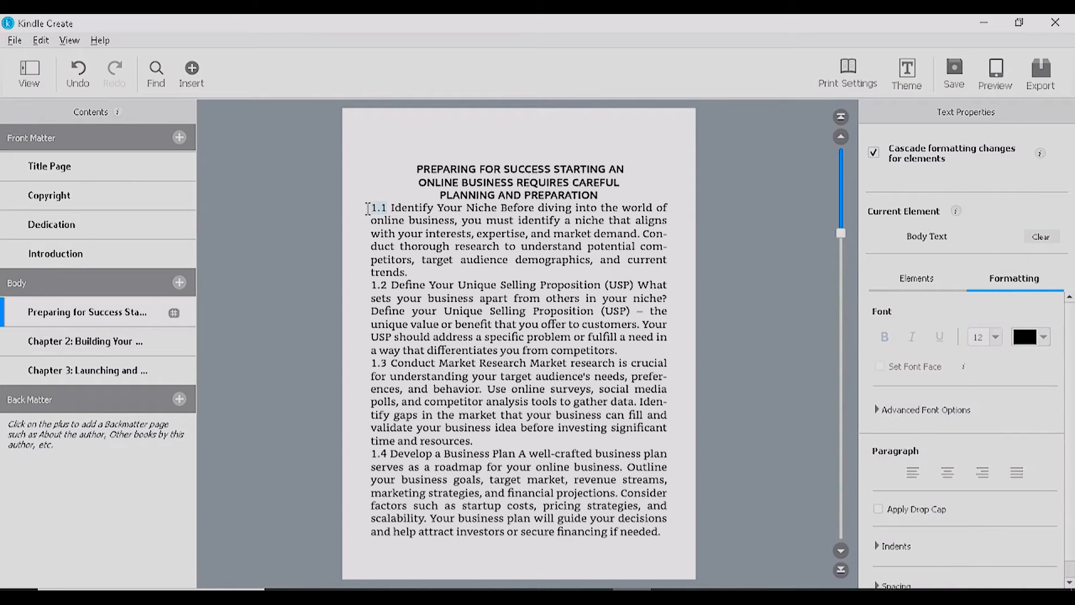
key(BackSpace)
drag(391, 273, 370, 273)
key(BackSpace)
drag(389, 350, 370, 350)
key(BackSpace)
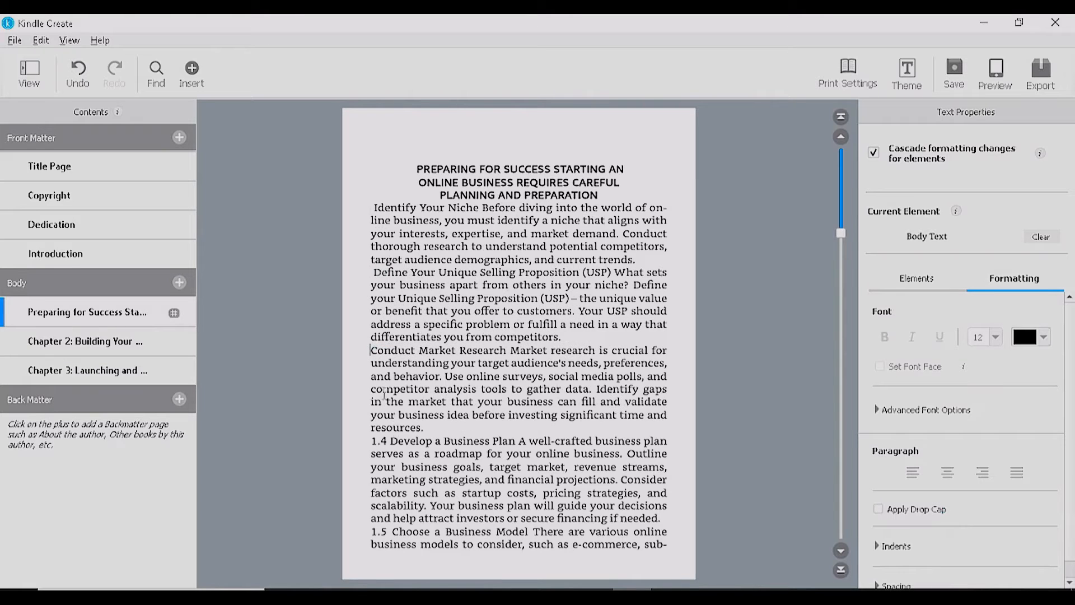
drag(391, 441, 369, 440)
key(BackSpace)
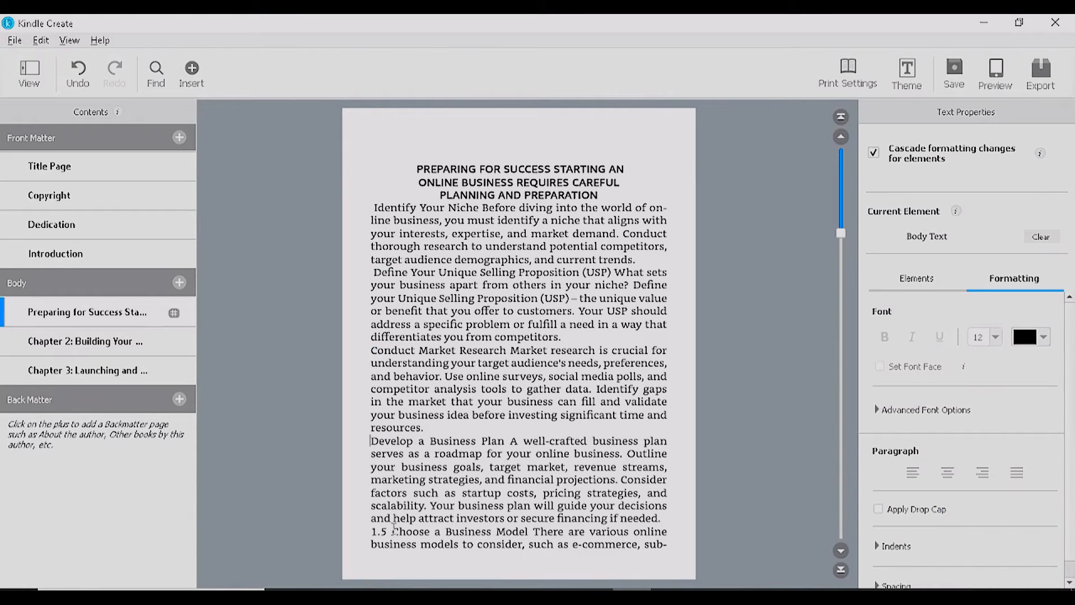
drag(392, 531, 369, 532)
key(BackSpace)
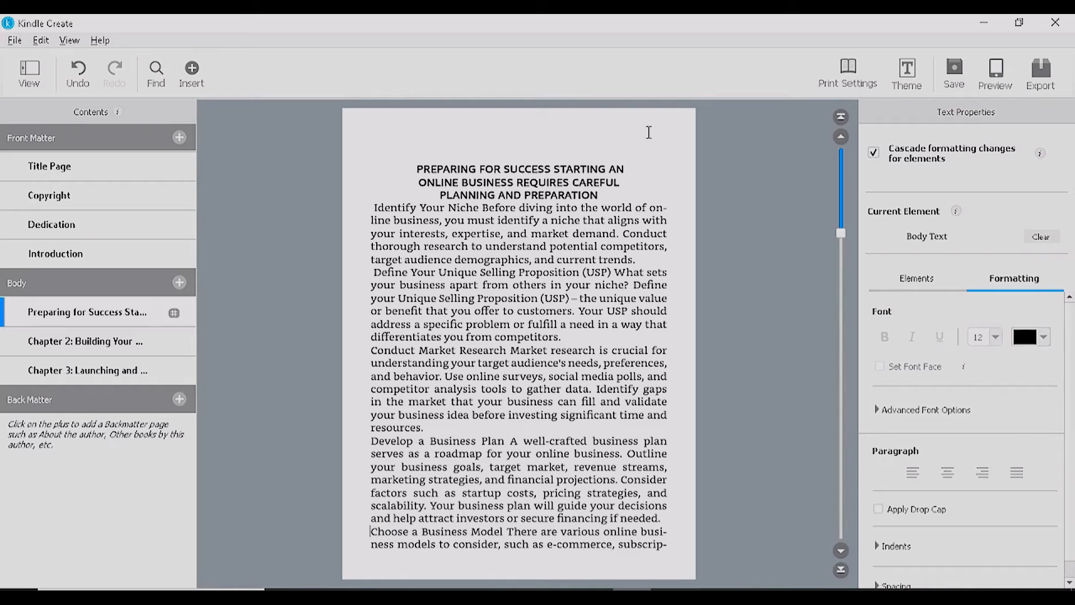
- Insert a blank line below the first chapter's title and between its first four paragraphs
click(629, 193)
key(Return)
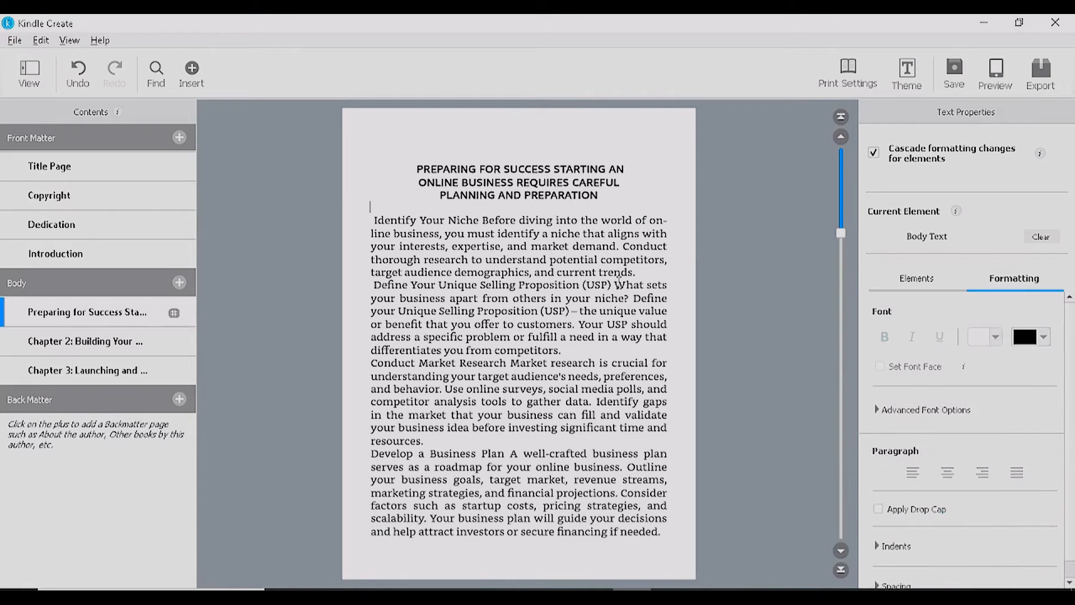
click(643, 273)
key(Return)
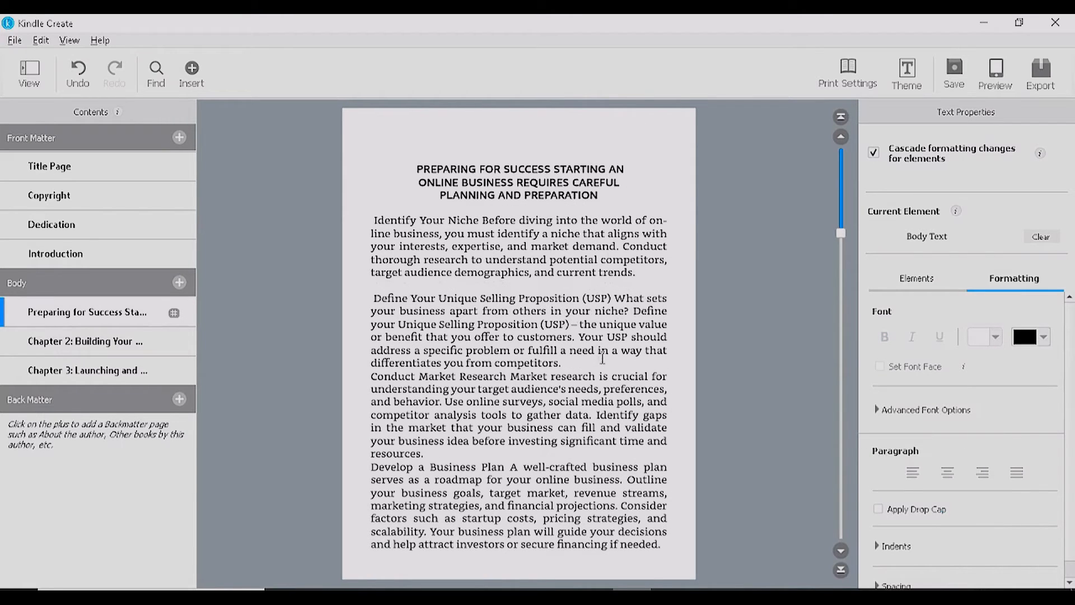
click(574, 367)
key(Return)
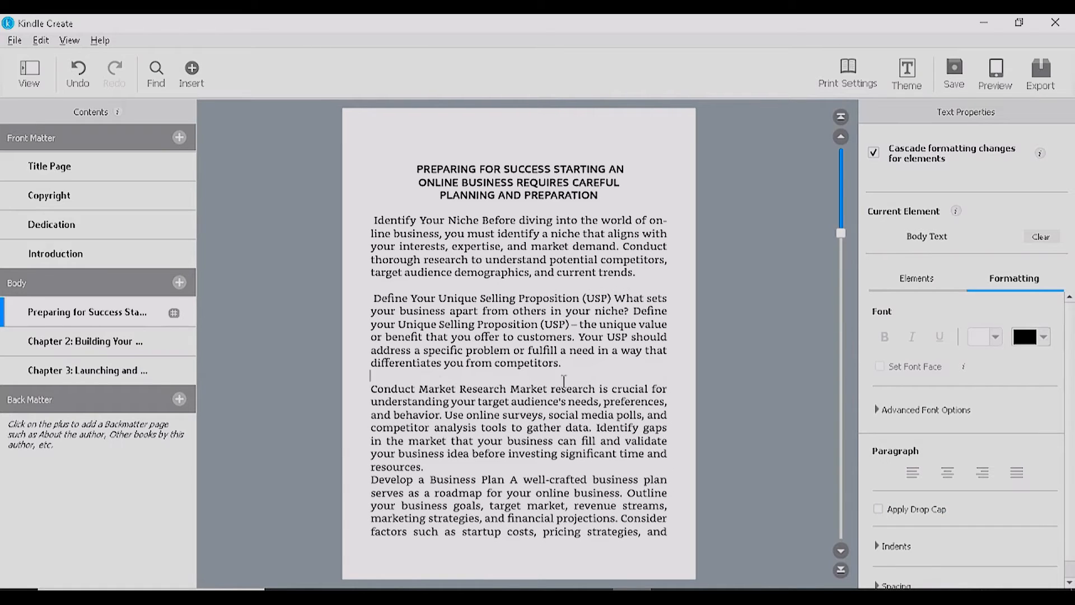
click(462, 471)
key(Return)
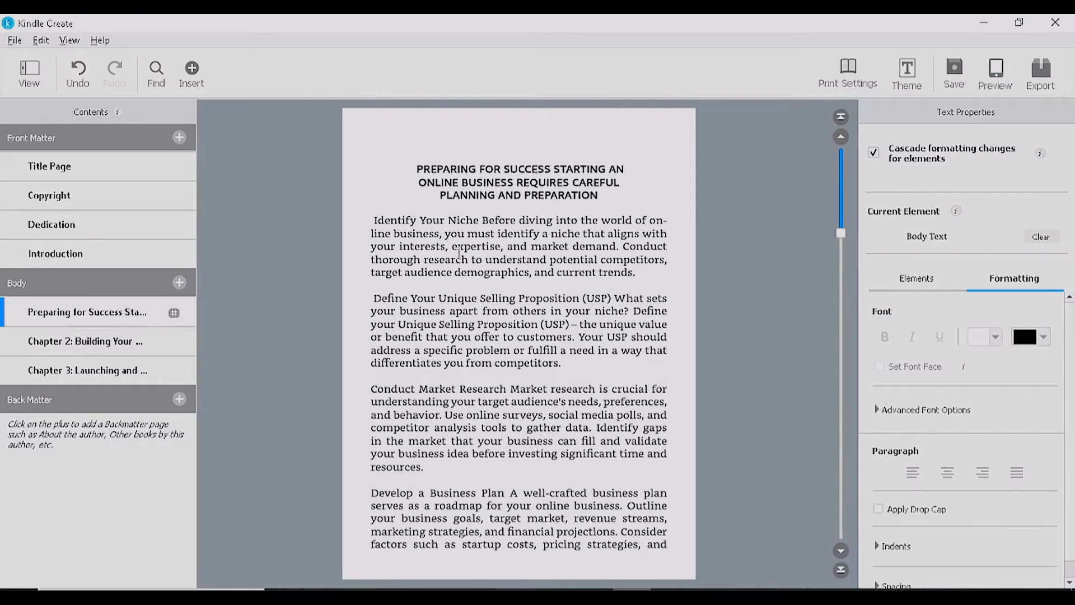
- Break the "Develop a Business Plan" paragraph after "pricing strategies," so the rest starts on the following page
click(846, 551)
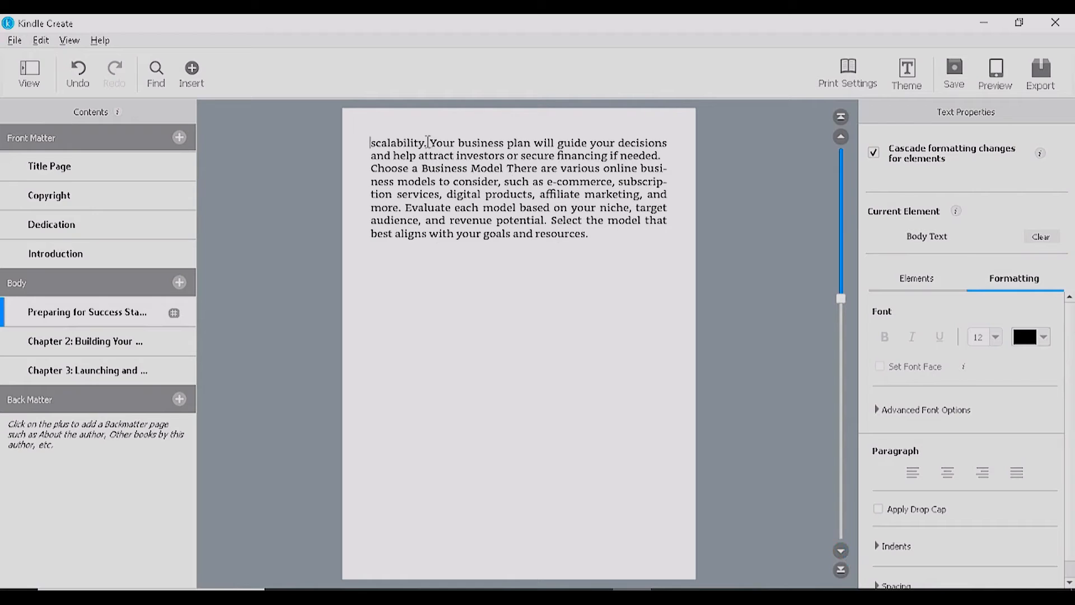
click(841, 137)
click(643, 545)
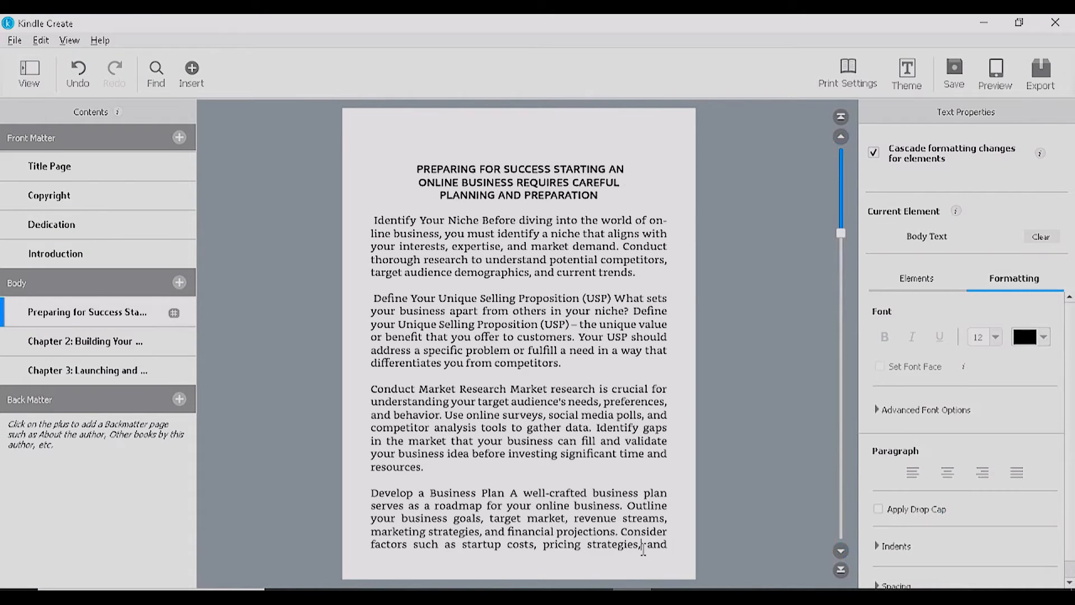
scroll(791, 354, down, 1)
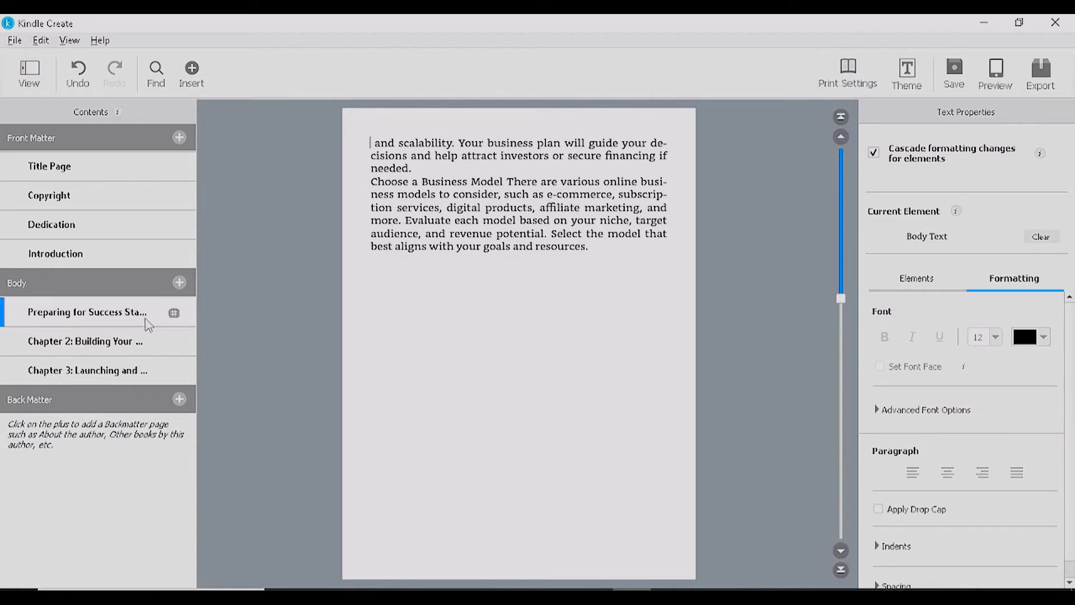
- Delete the "Chapter 2:" prefix from the second chapter's title
click(842, 551)
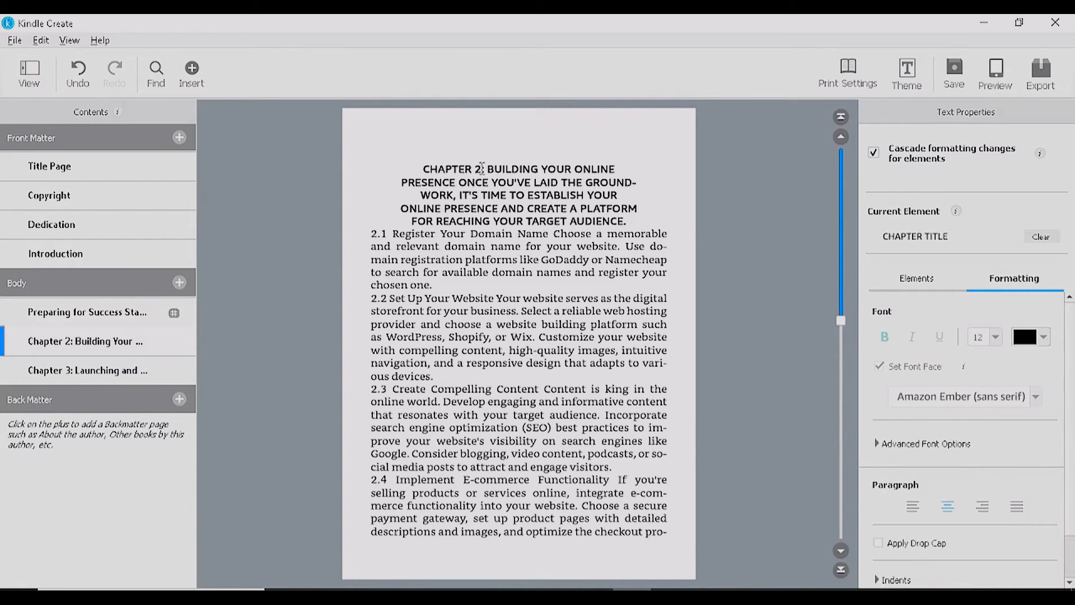
drag(488, 169, 424, 168)
key(BackSpace)
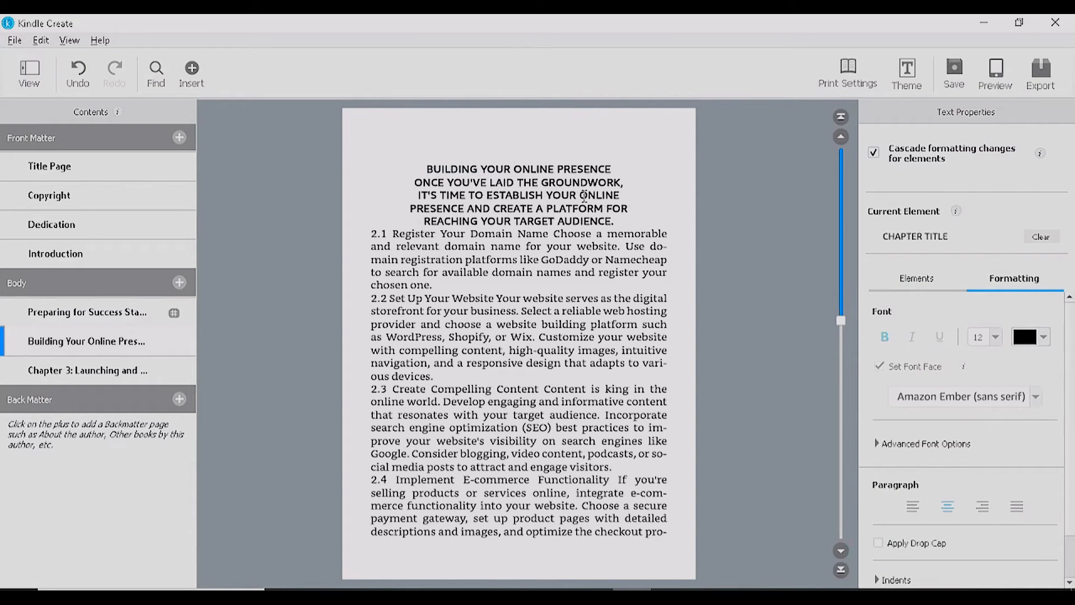
- Delete the section numbers 2.1 to 2.4 from the start of the second chapter's first four paragraphs
click(389, 234)
key(BackSpace)
key(BackSpace)
key(BackSpace)
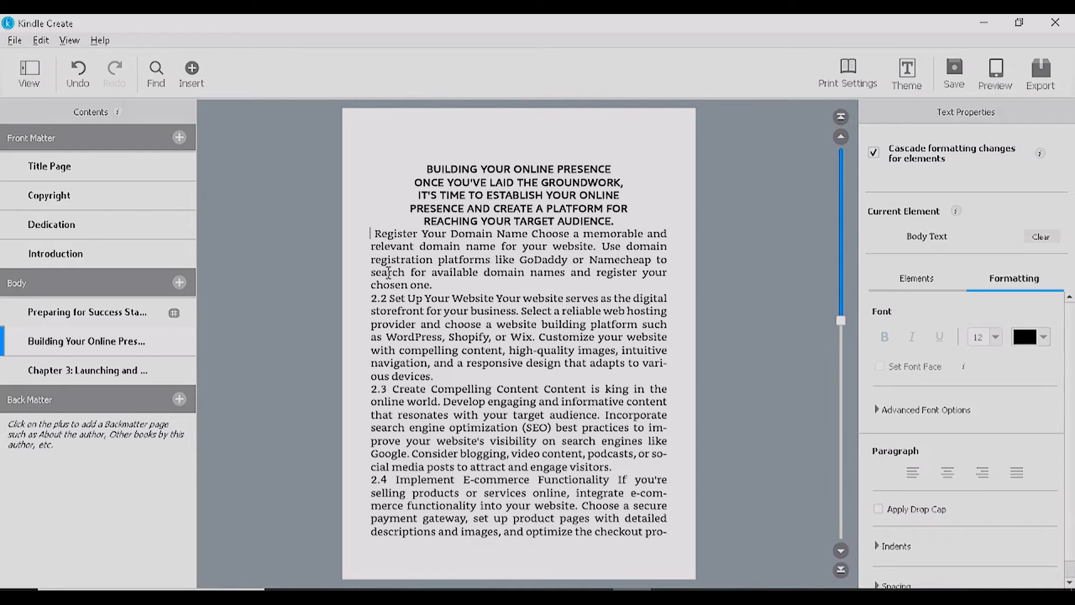
click(388, 303)
key(BackSpace)
key(BackSpace)
key(BackSpace)
click(391, 390)
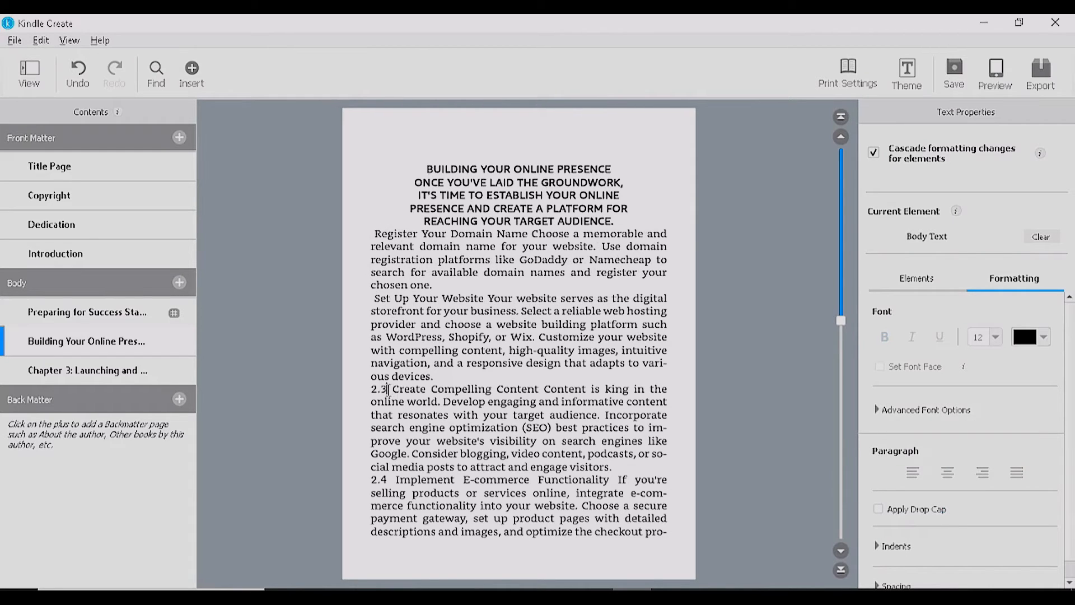
key(BackSpace)
key(BackSpace)
key(BackSpace)
click(390, 475)
key(BackSpace)
key(BackSpace)
key(BackSpace)
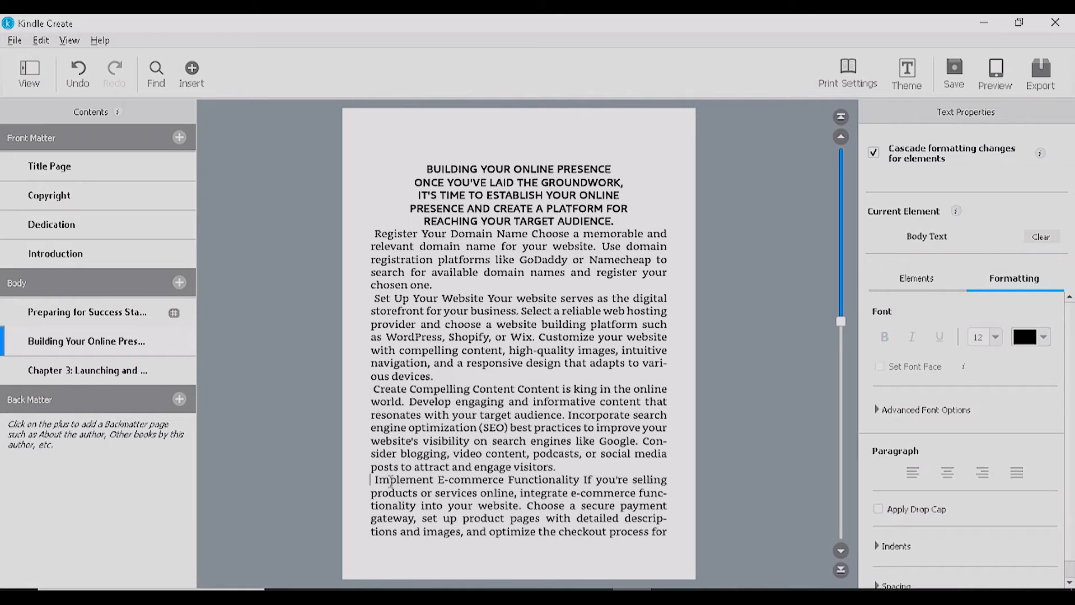
- Insert a blank line between each of the second chapter's first four paragraphs
key(Return)
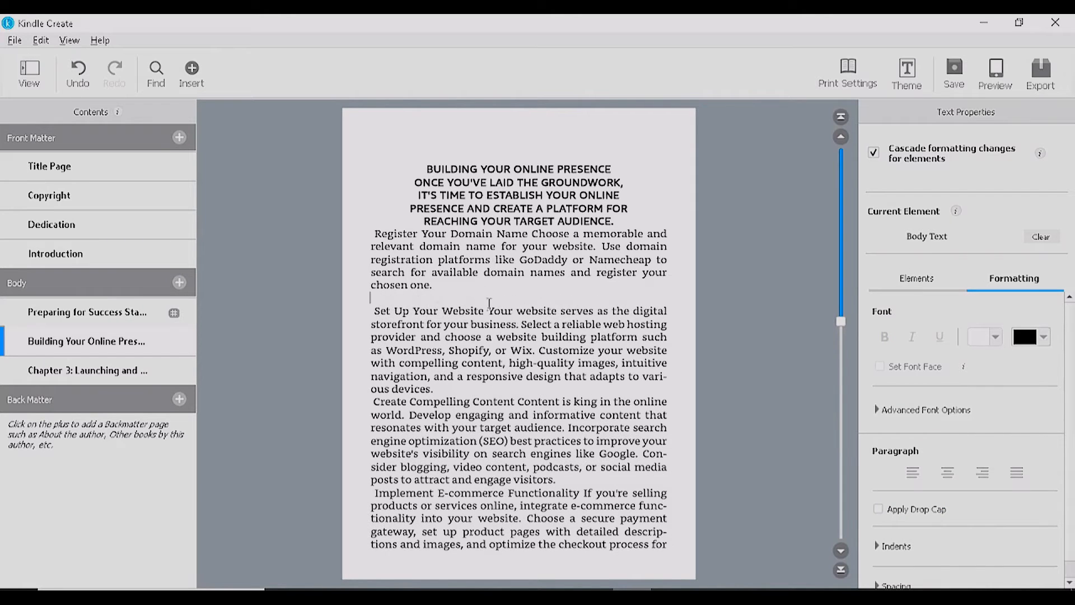
click(474, 386)
key(Return)
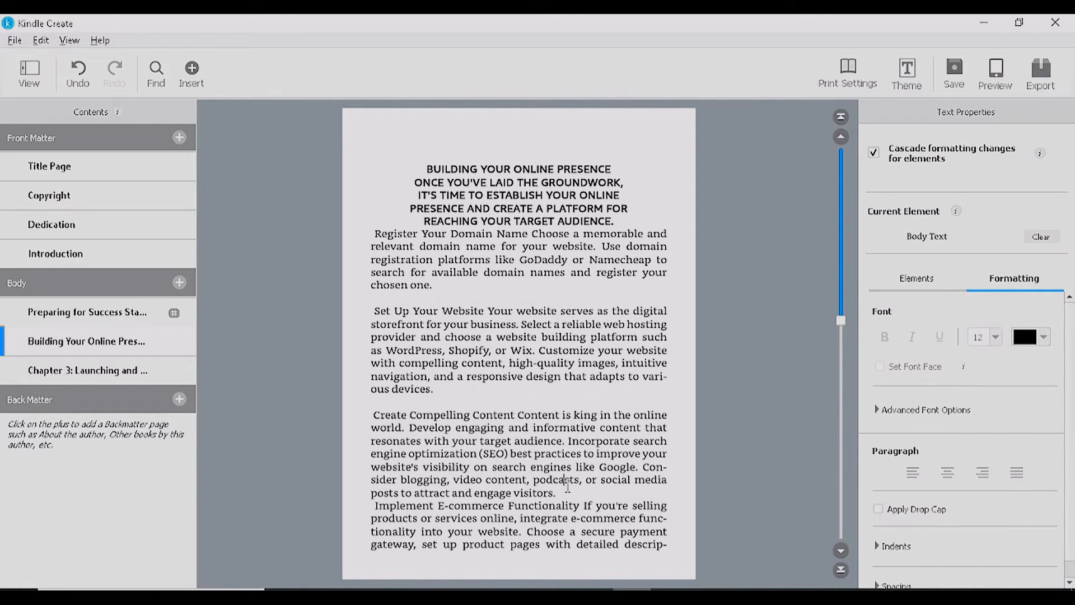
click(567, 494)
key(Return)
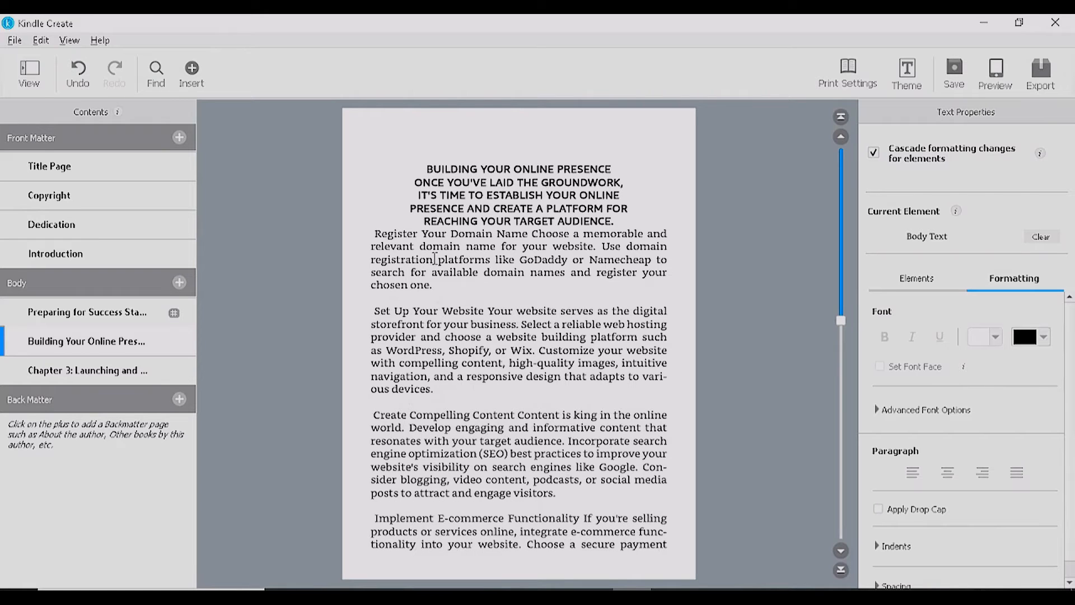
- Delete the number 2.5 from the "Build Your Brand Identity" paragraph and insert a blank line above it
click(840, 551)
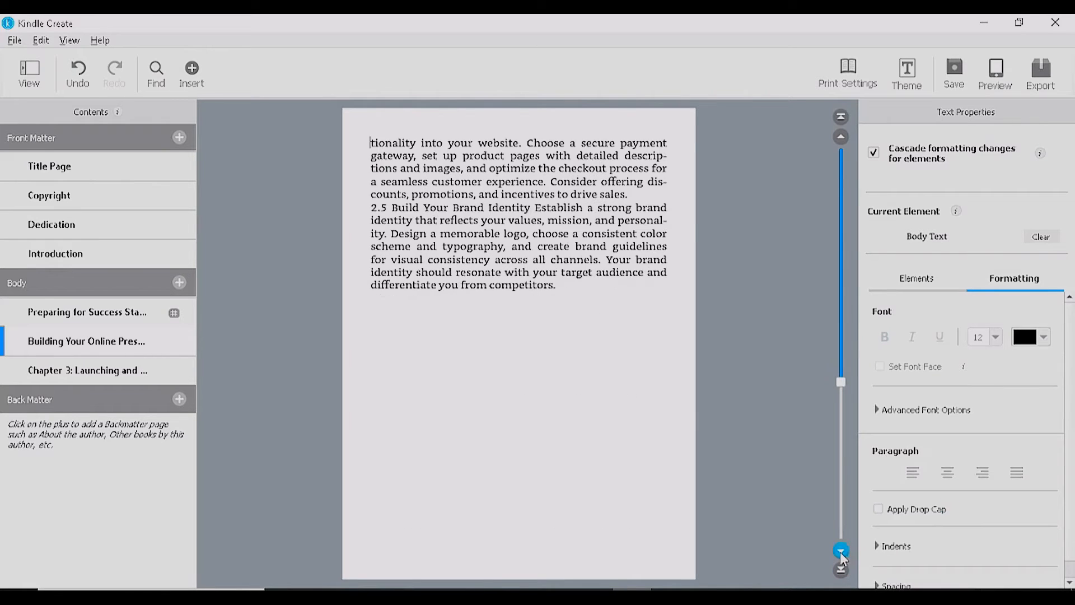
drag(393, 210, 371, 210)
key(BackSpace)
click(635, 194)
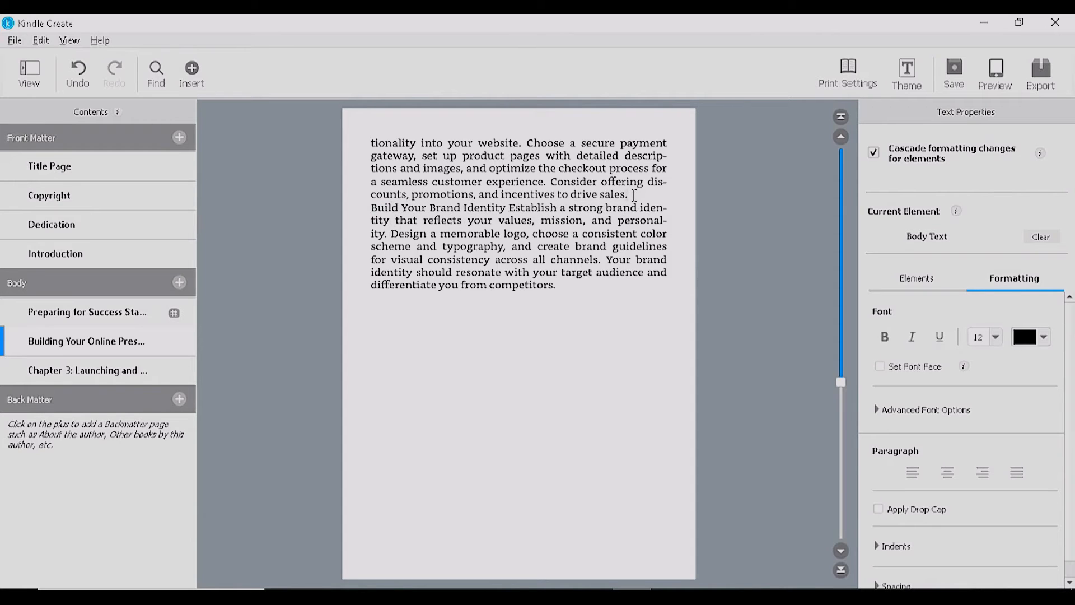
key(Return)
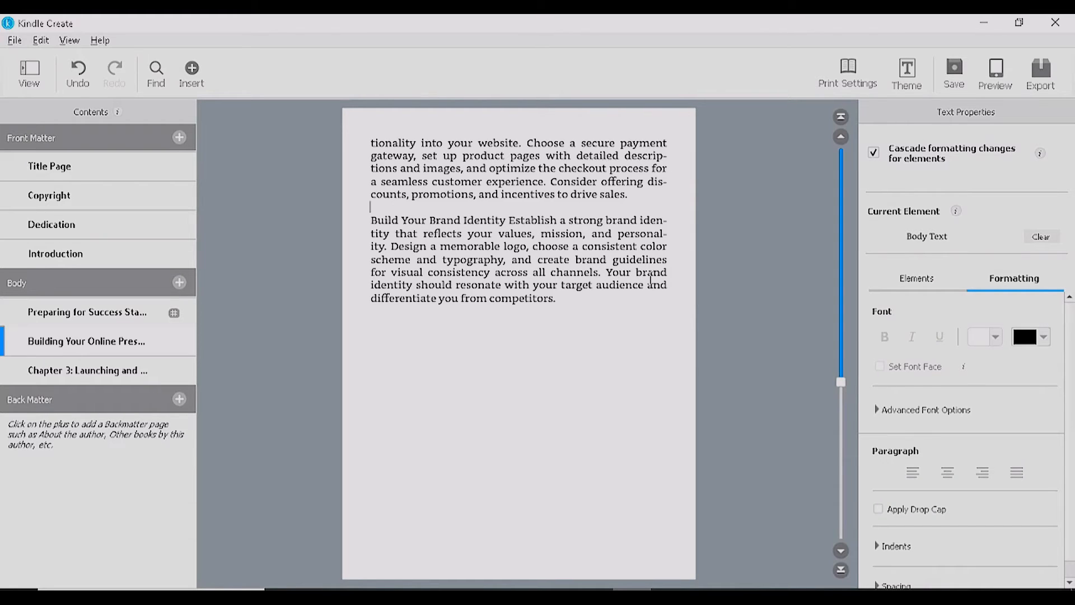
- Delete the "Chapter 3:" prefix from the third chapter's title and insert a blank line below the title
click(841, 550)
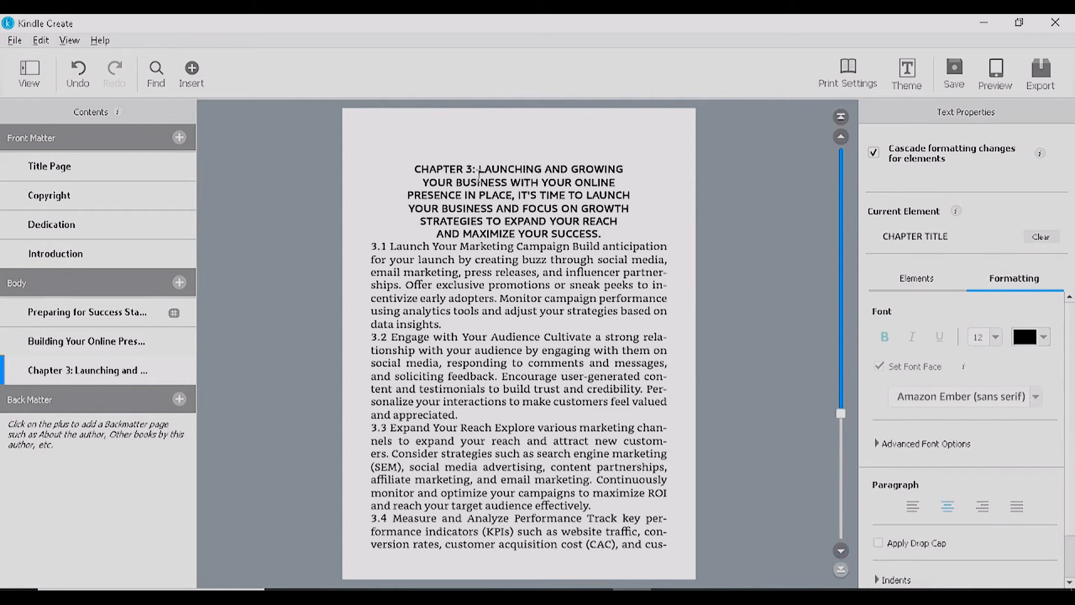
drag(479, 174, 411, 168)
key(BackSpace)
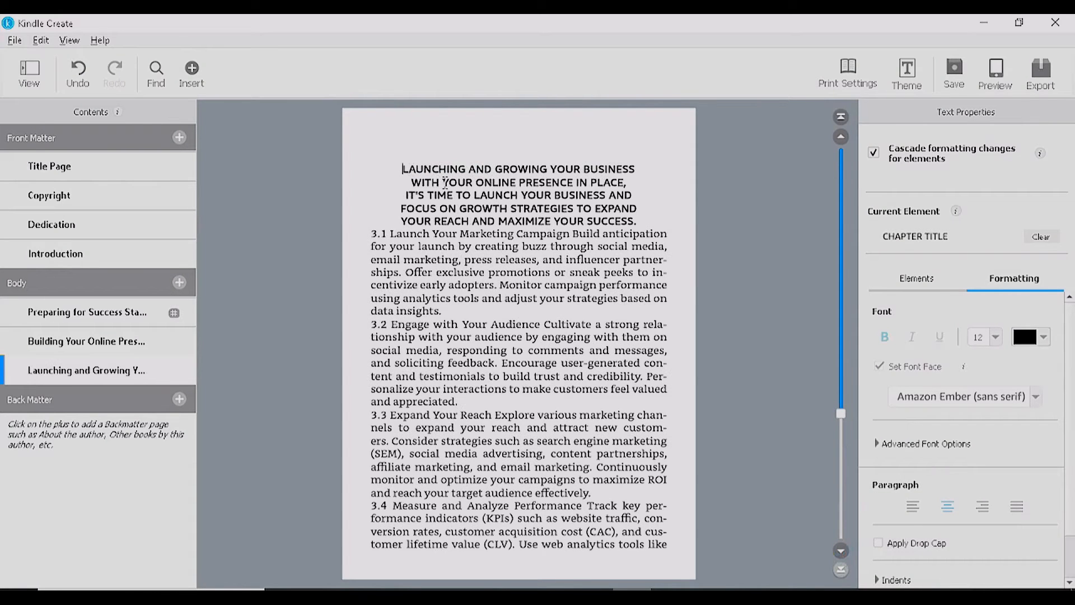
key(Return)
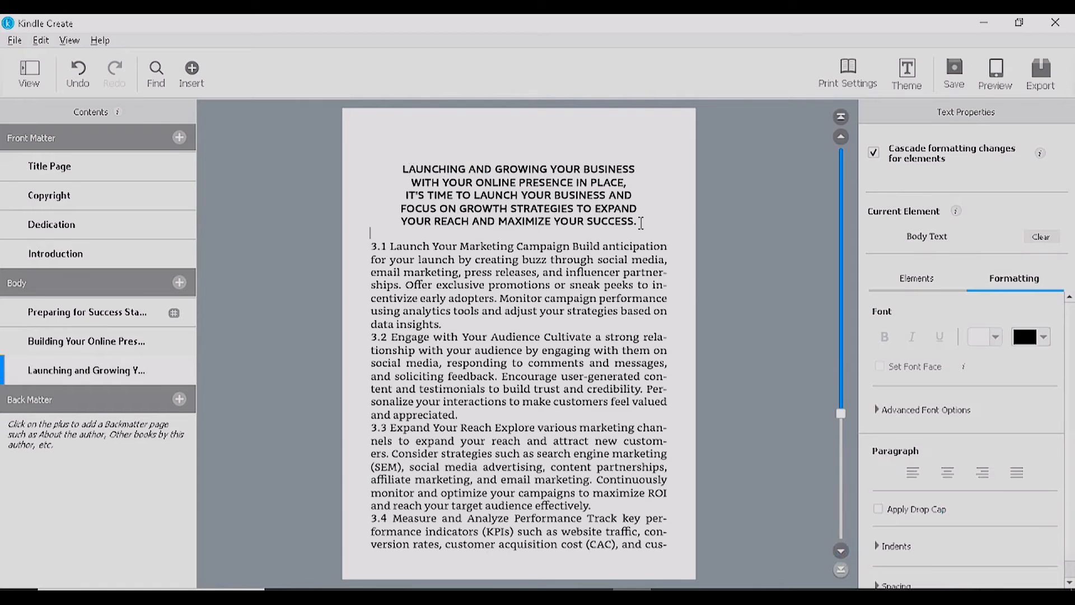
- Delete the section numbers 3.1 to 3.4 from the start of the third chapter's first four paragraphs
double_click(384, 248)
click(385, 250)
drag(388, 247, 368, 246)
key(BackSpace)
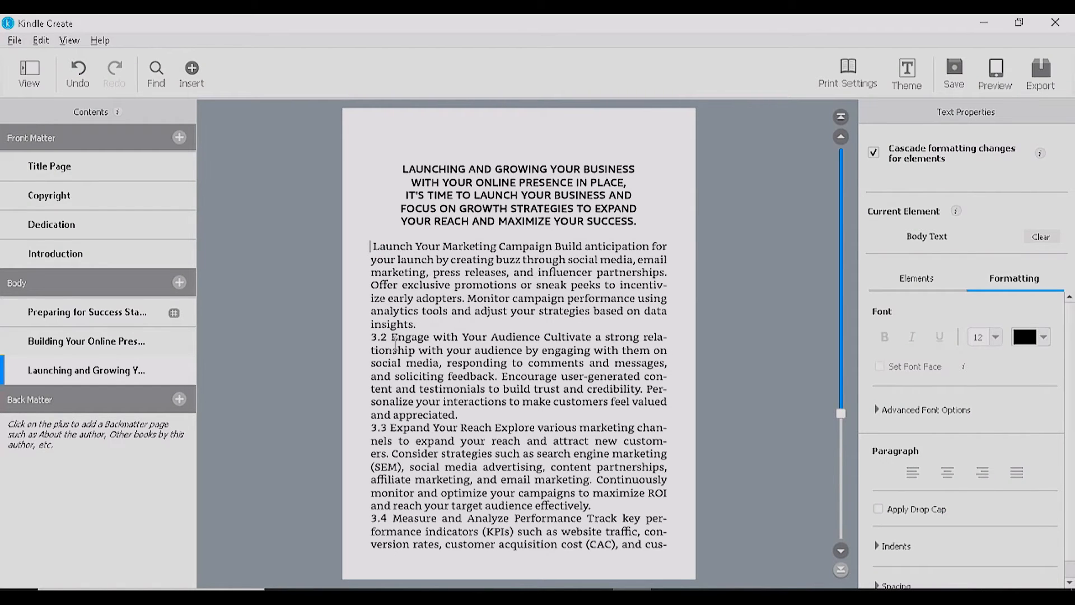
drag(392, 339, 368, 339)
key(BackSpace)
drag(398, 430, 361, 430)
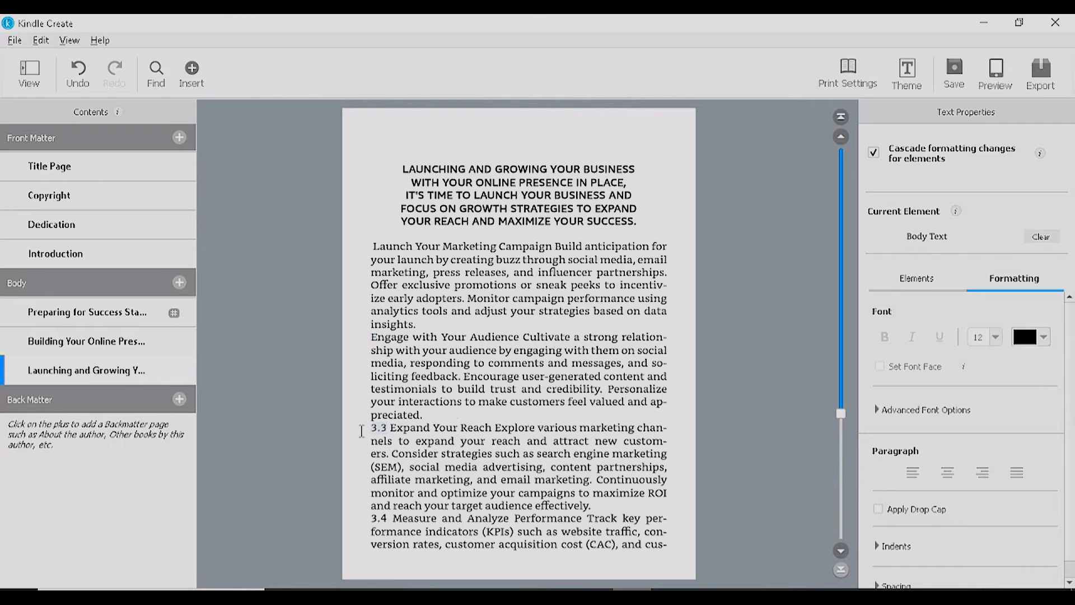
key(BackSpace)
drag(391, 517, 368, 517)
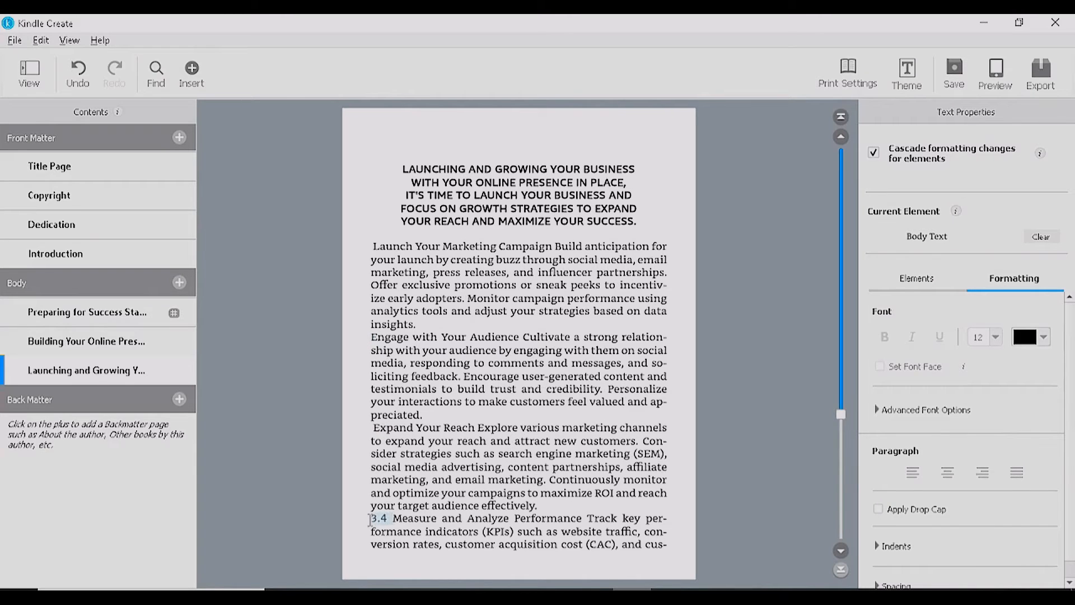
key(BackSpace)
- Insert blank lines above the "Engage with Your Audience" and "Expand Your Reach" paragraphs
key(Return)
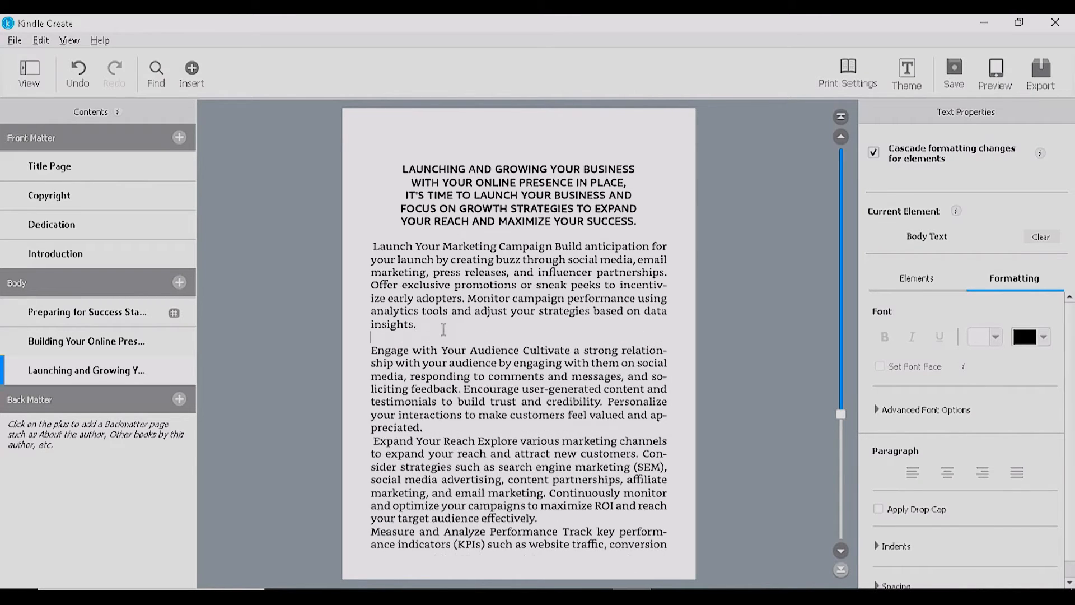
click(444, 428)
key(Return)
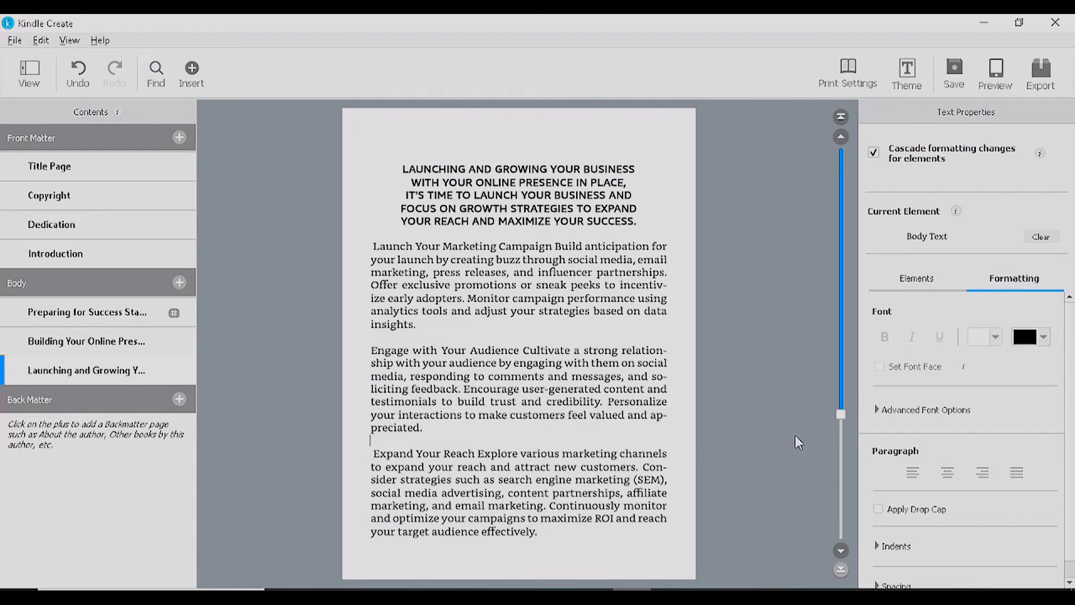
- Delete the number 3.5 from the "Scale Your Business" paragraph and insert a blank line above it
click(841, 548)
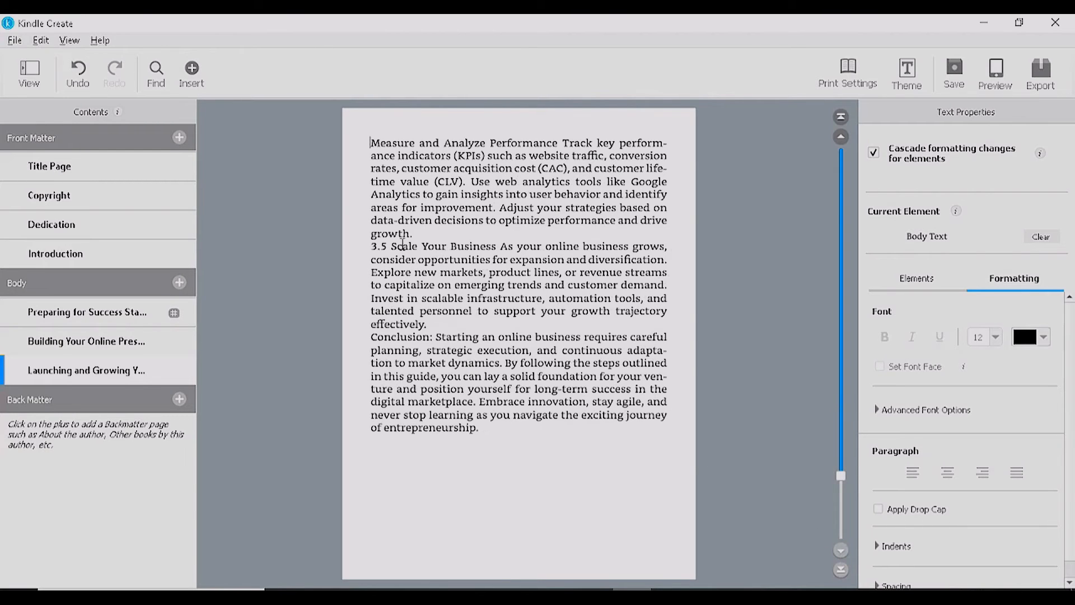
drag(391, 247, 367, 246)
key(BackSpace)
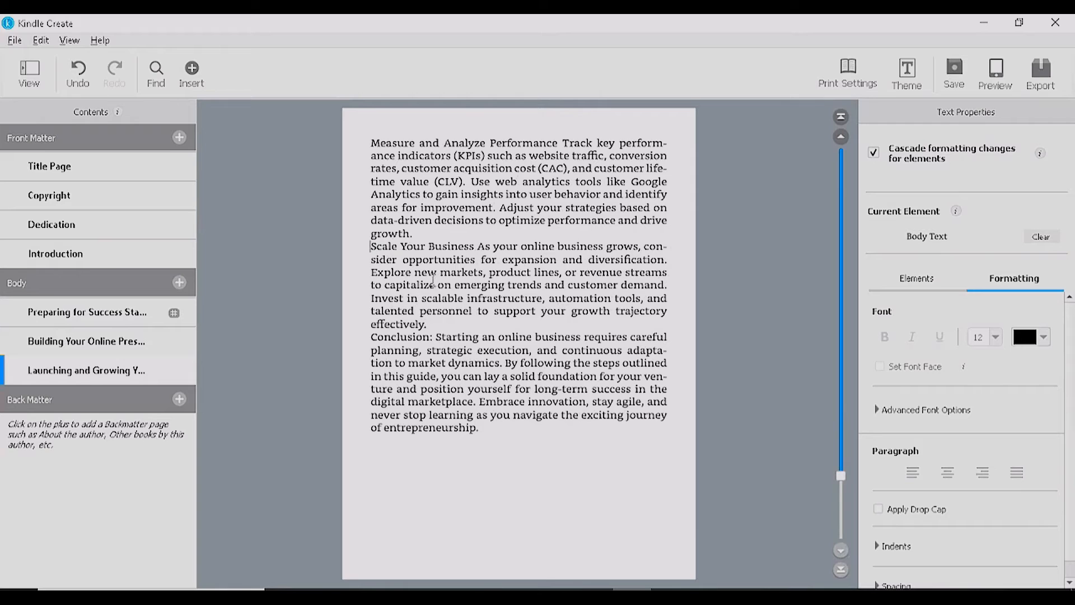
key(Return)
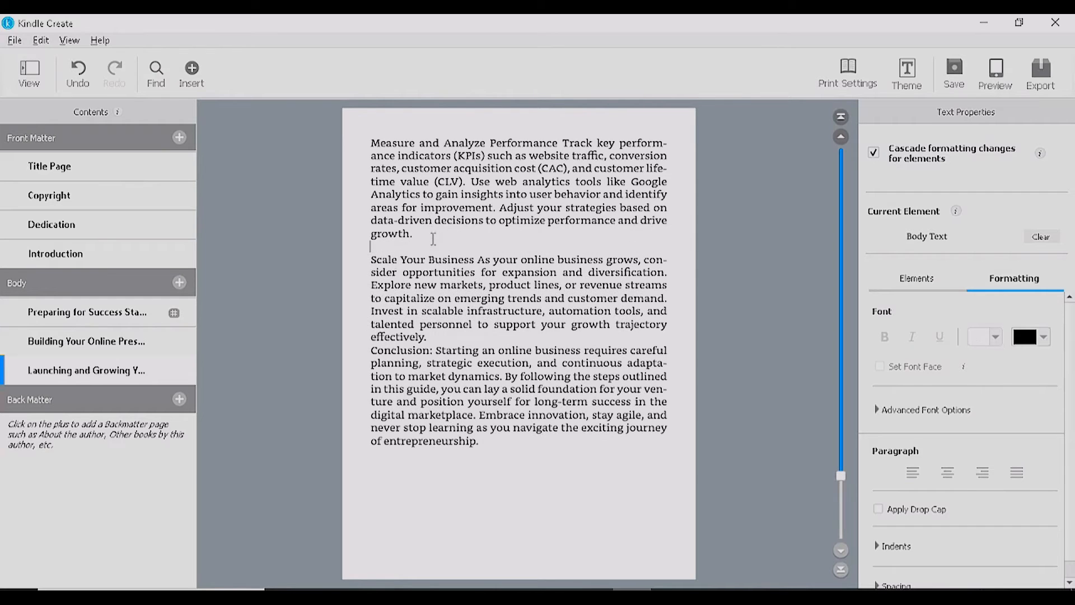
- Insert blank lines after the "Scale Your Business" paragraph until the Conclusion paragraph moves onto the following page
click(435, 338)
key(Return)
key(Return)
key(Return)
key(Return)
key(Return)
key(Return)
key(Return)
key(Return)
key(Return)
key(Return)
key(Return)
key(Return)
key(Return)
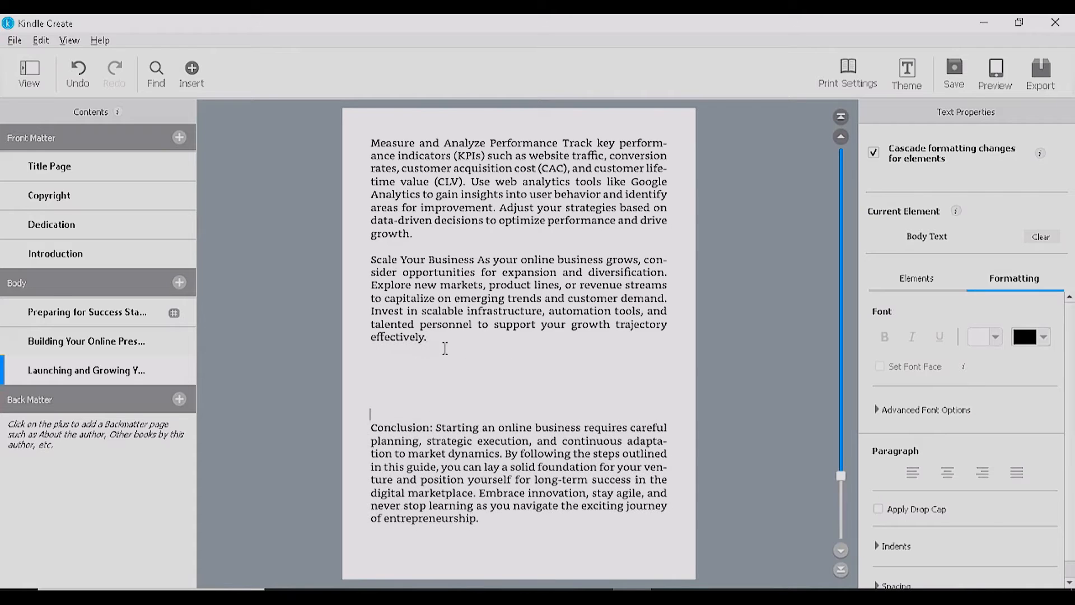
key(Return)
key(Return)
key(Return)
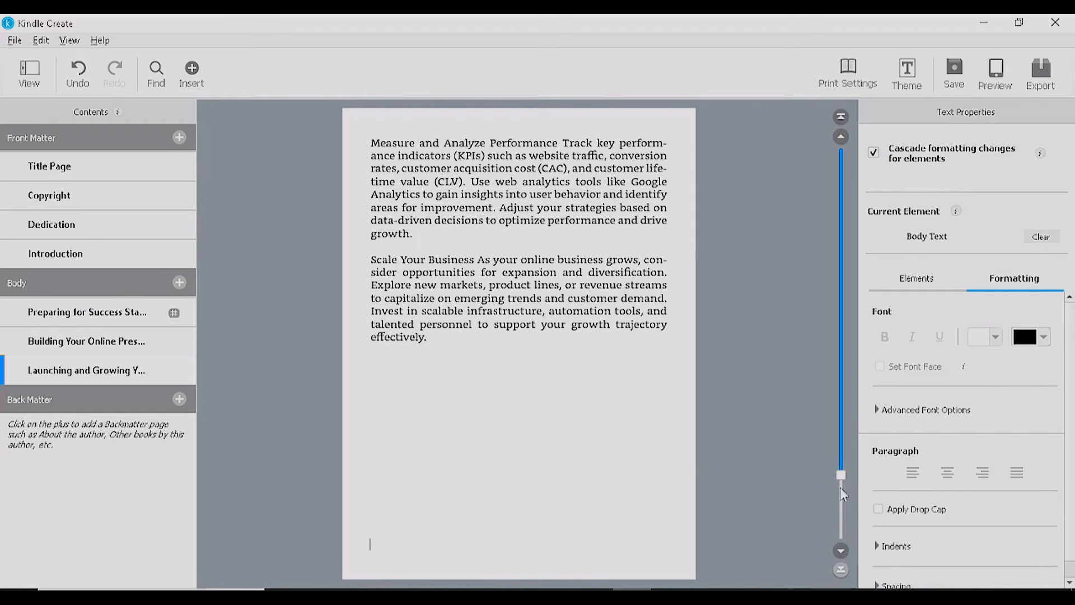
- Apply the Chapter Title element to the Conclusion paragraph so it becomes its own entry in the contents
click(842, 550)
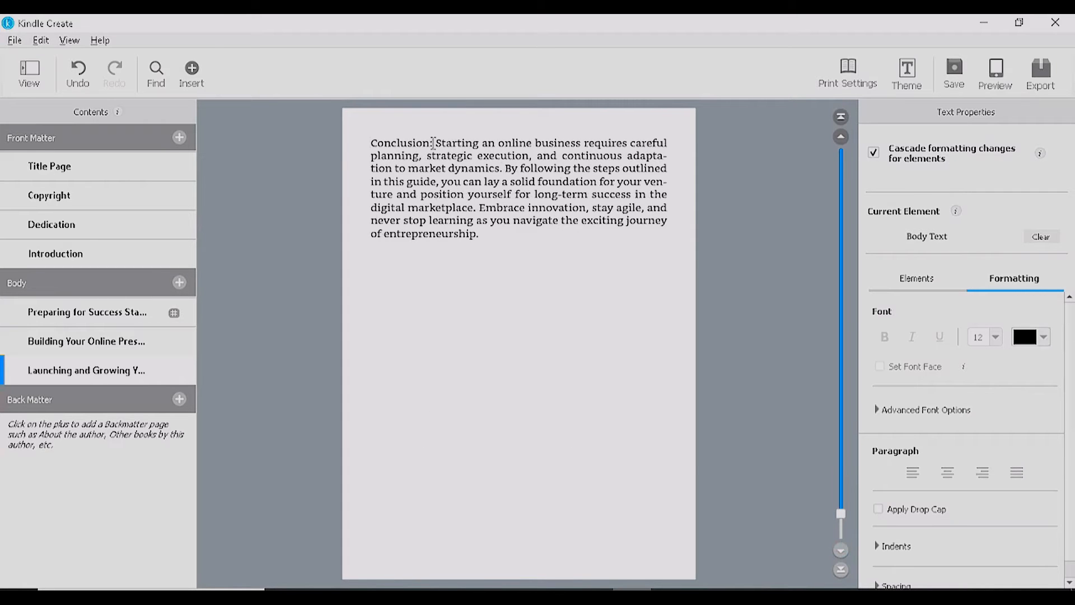
drag(433, 144, 368, 142)
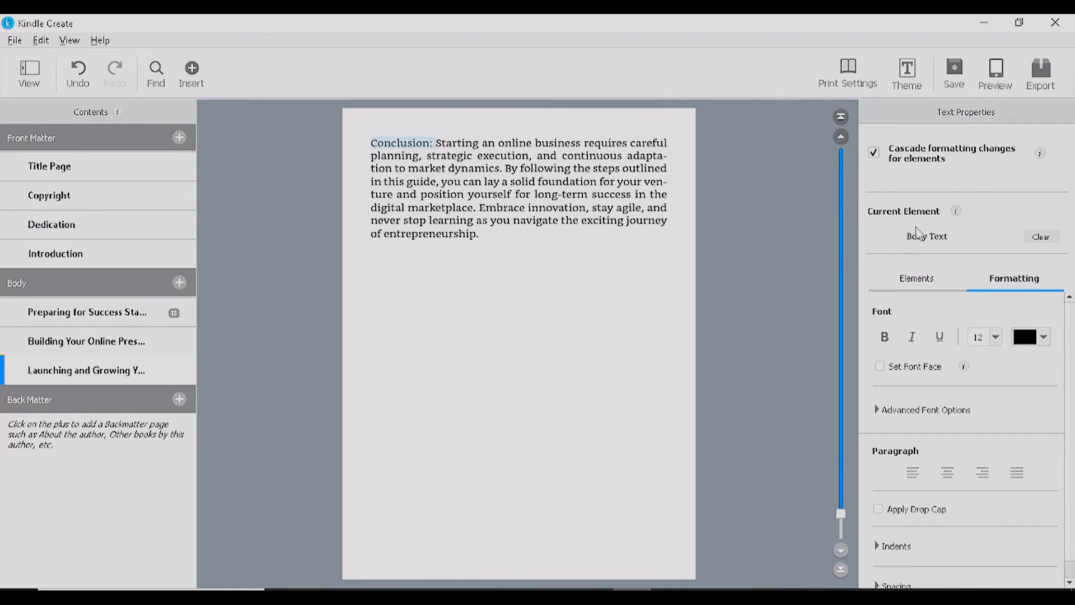
click(927, 280)
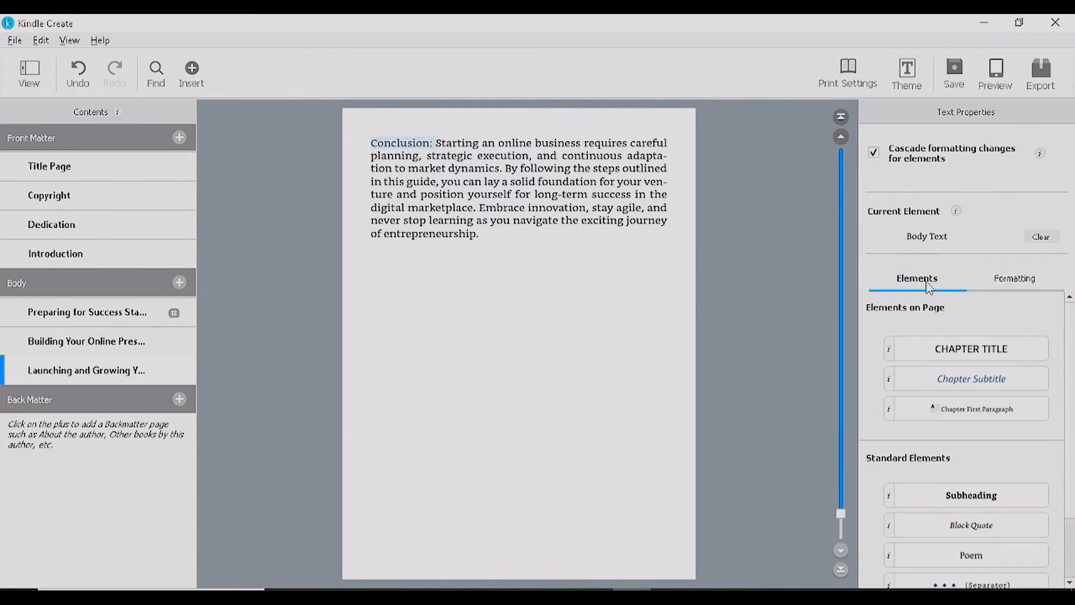
click(966, 349)
click(499, 166)
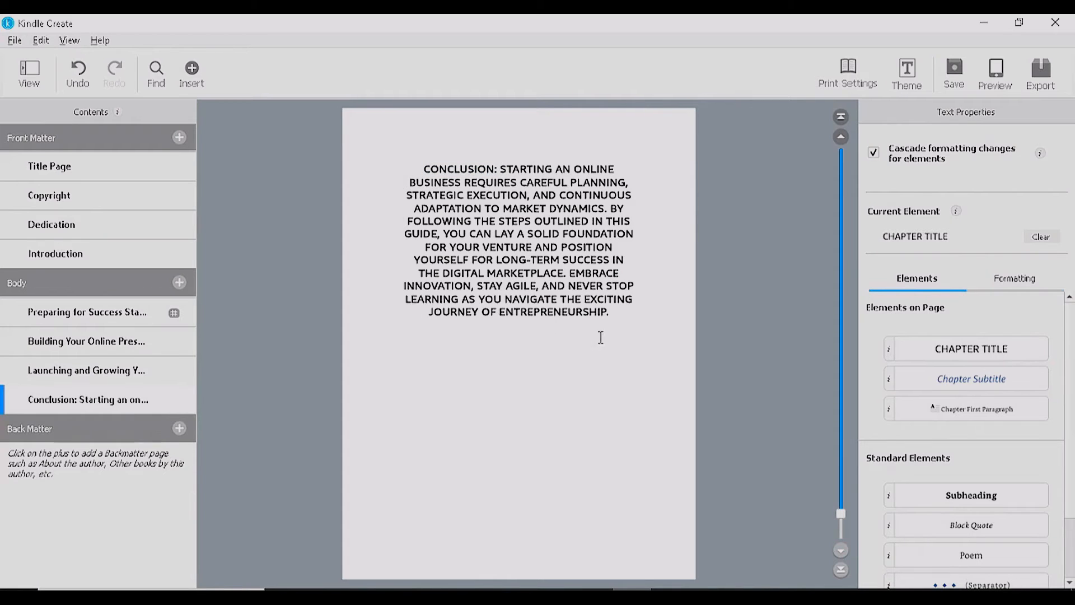
drag(614, 324, 393, 164)
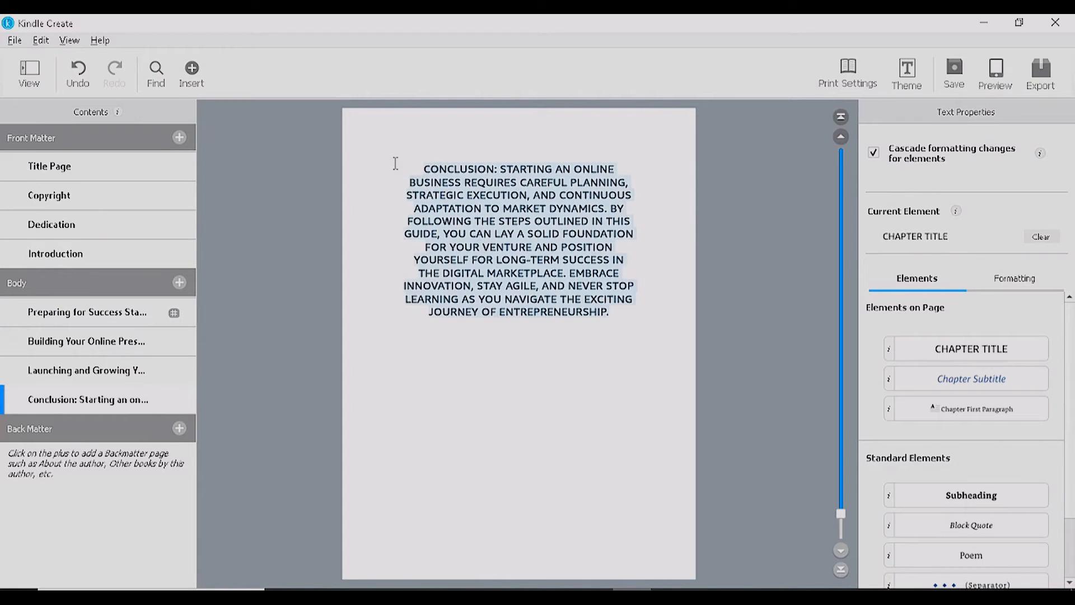
click(137, 406)
click(136, 377)
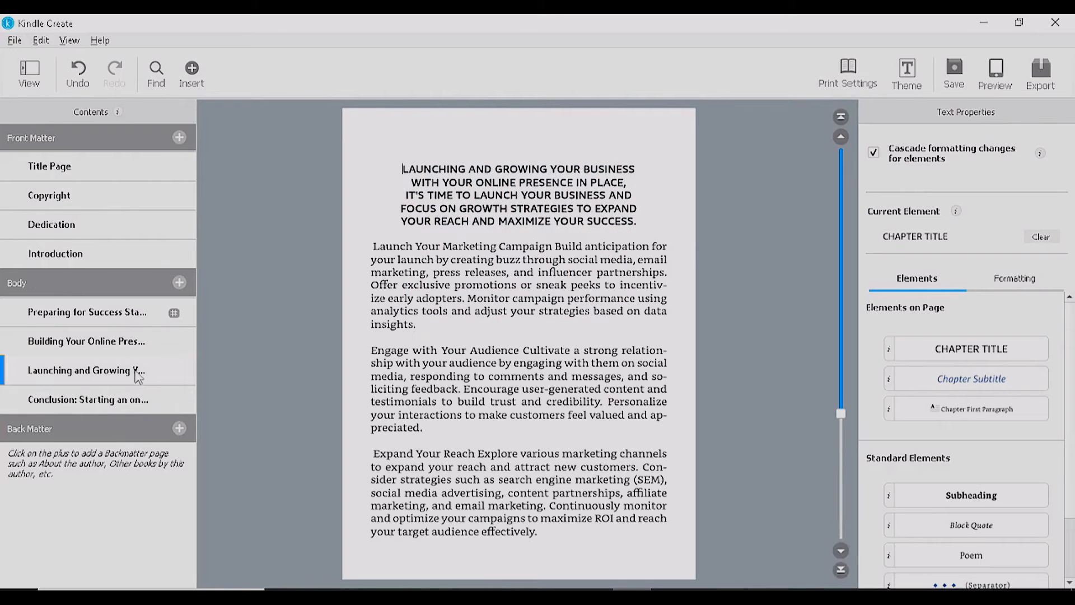
click(140, 400)
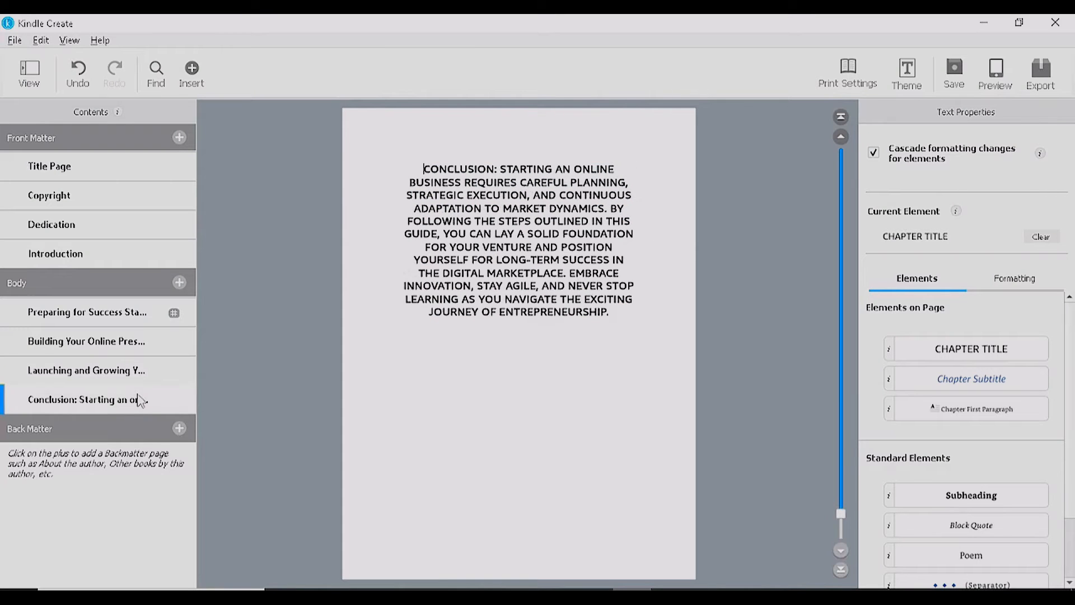
- Remove the colon after "Conclusion" and move the text that follows into a separate paragraph below
click(500, 171)
key(BackSpace)
key(BackSpace)
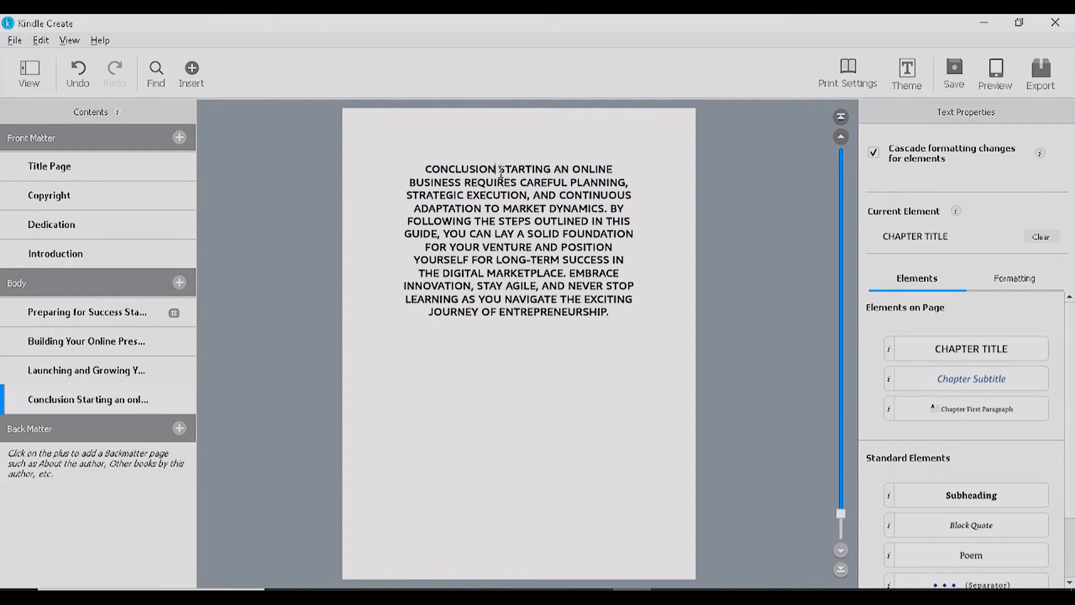
key(Return)
- Set the font size of the "Conclusion" chapter title to 16
drag(580, 165, 464, 167)
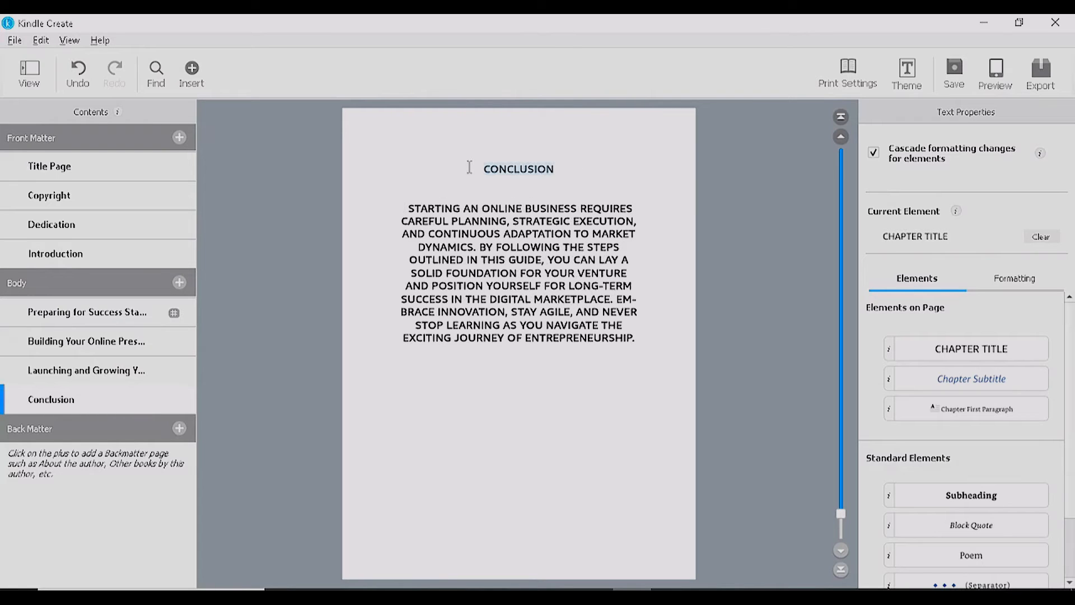
click(1010, 286)
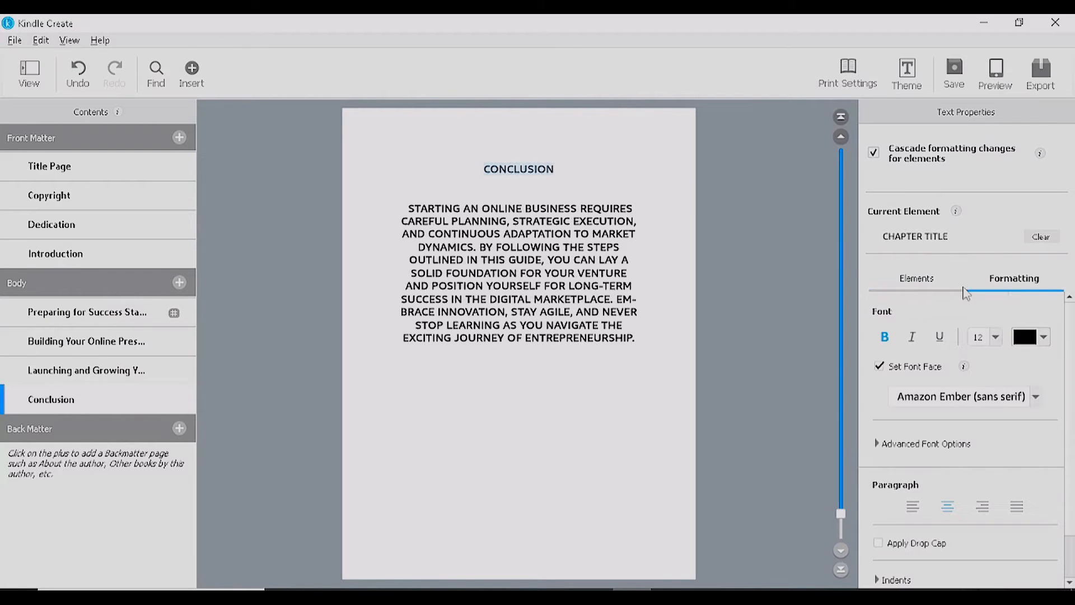
click(995, 337)
click(979, 392)
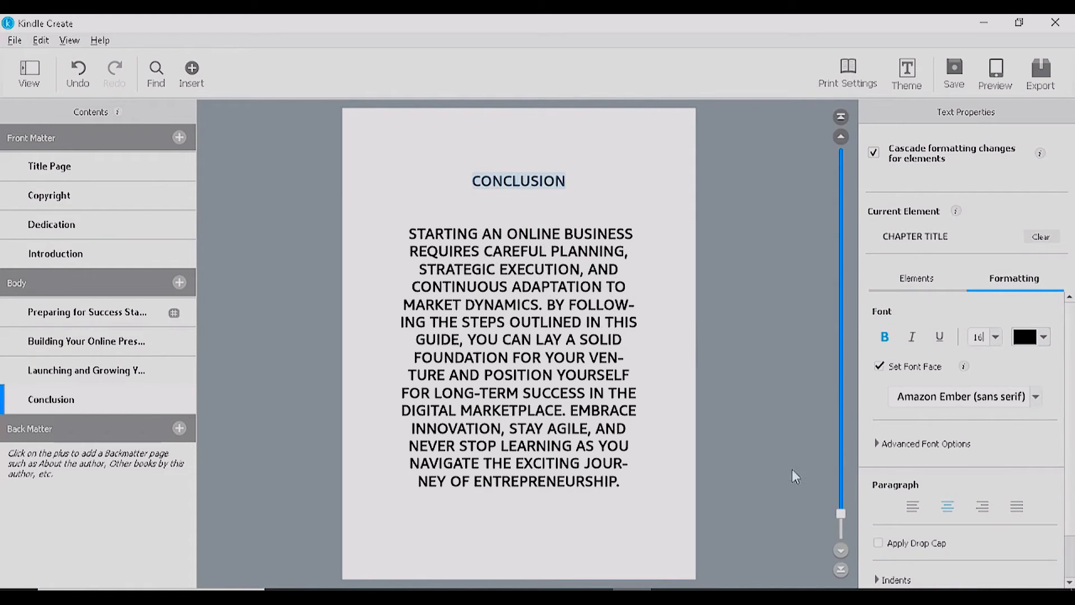
- Apply the Chapter Subtitle element to the whole text below the Conclusion title
click(628, 484)
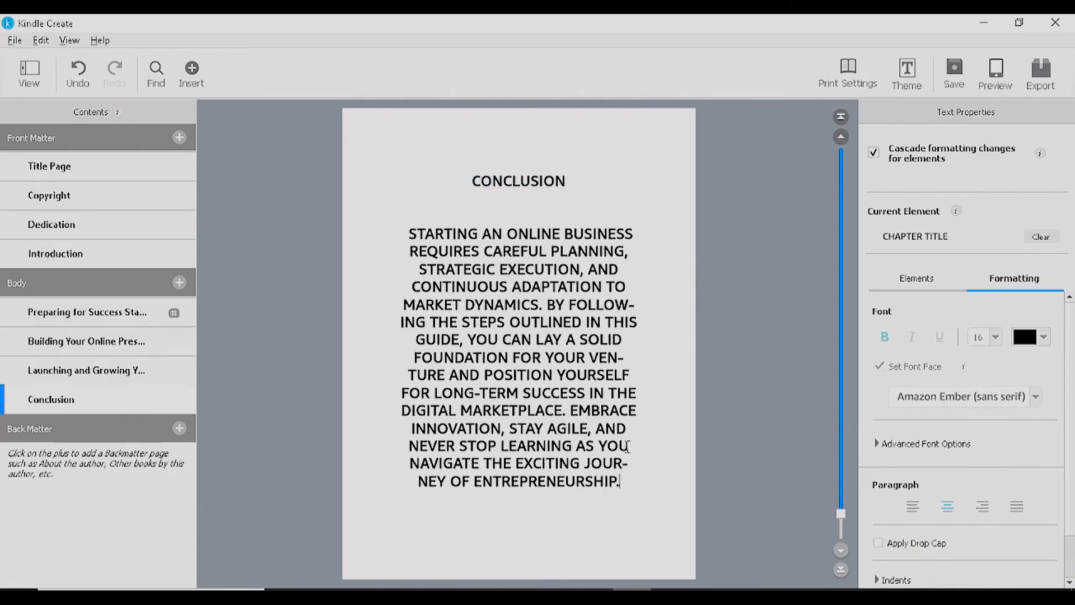
drag(621, 482, 422, 233)
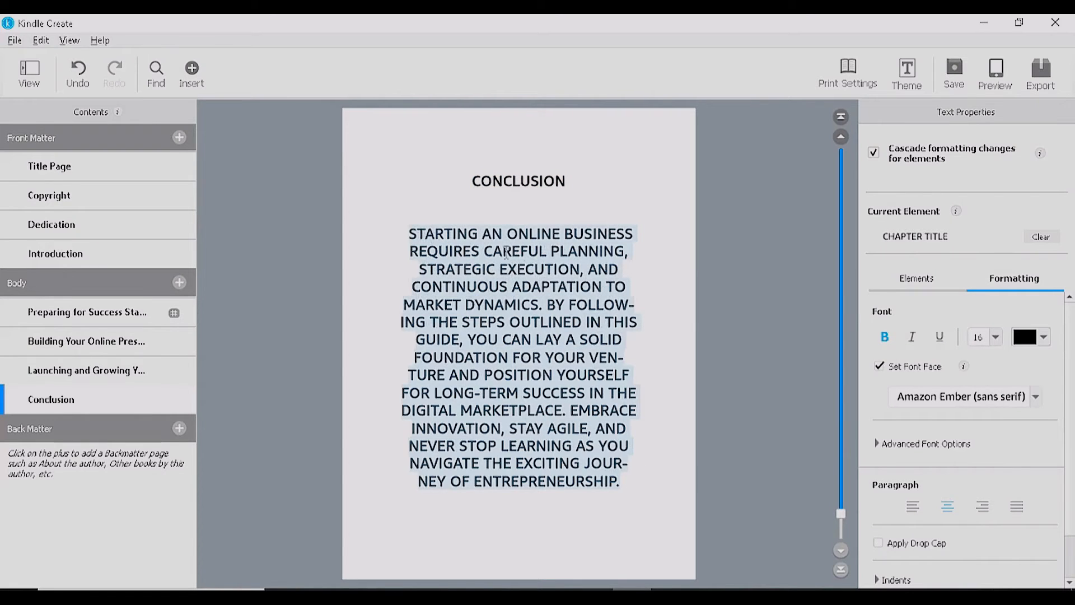
click(931, 279)
click(996, 390)
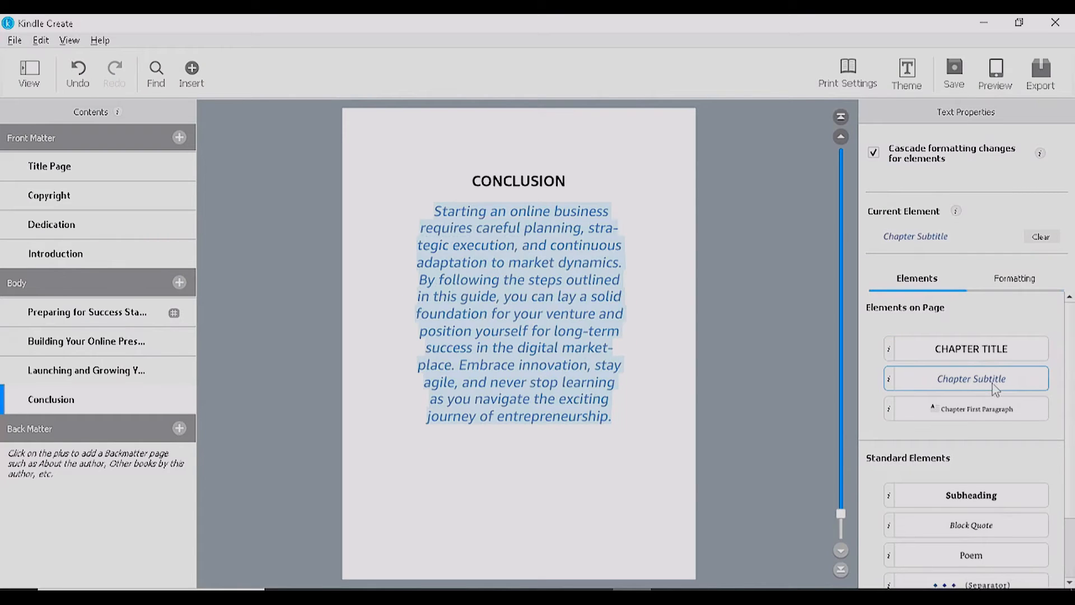
click(632, 205)
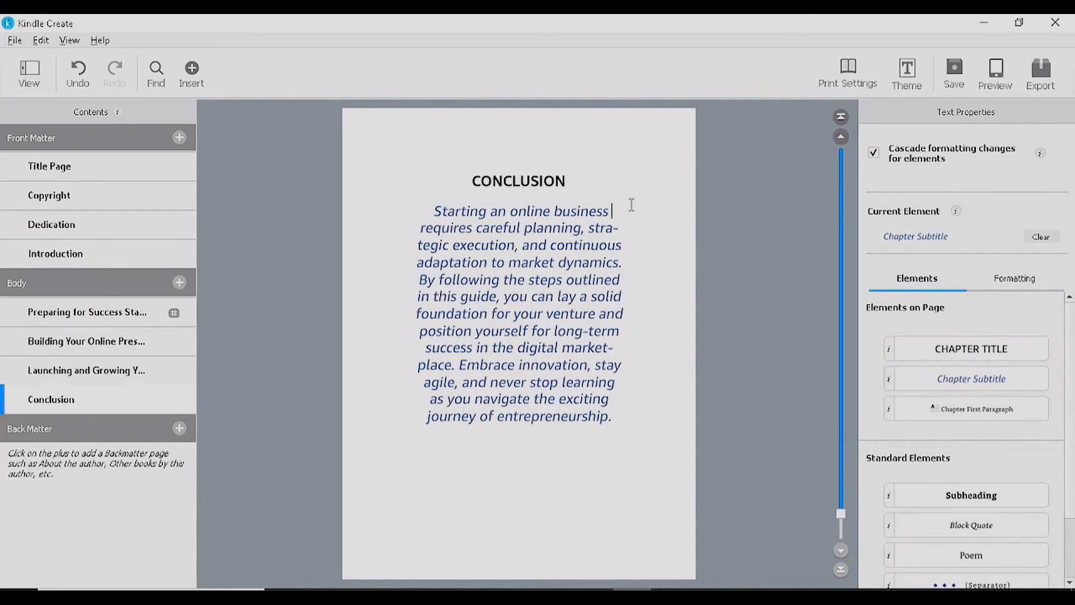
click(437, 211)
key(BackSpace)
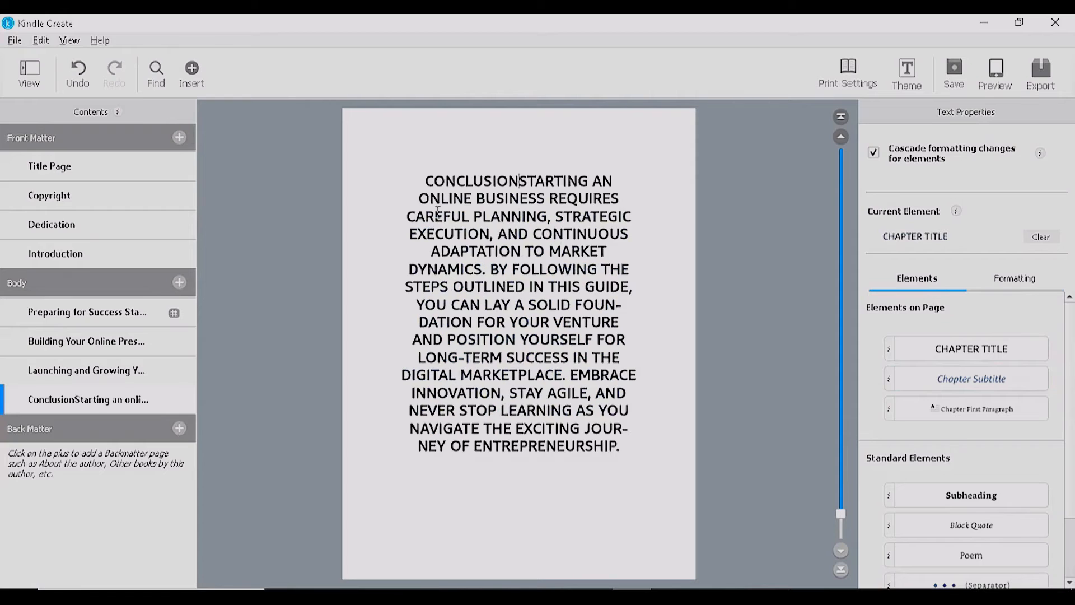
key(ctrl+z)
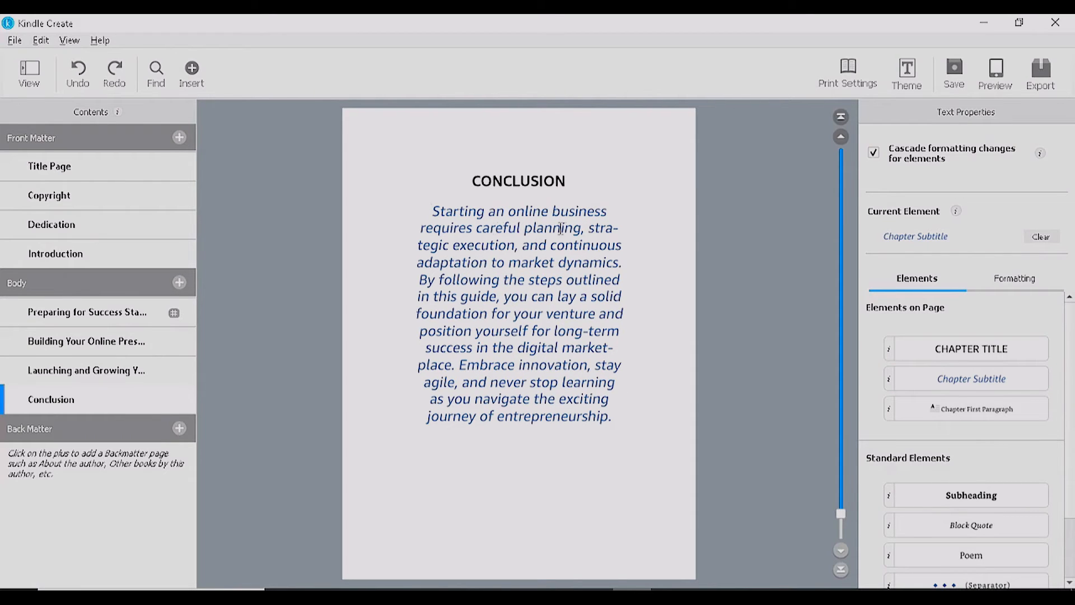
- Split the Conclusion text into separate paragraphs after "planning,", after "market dynamics." and before "Embrace innovation"
click(587, 228)
key(Return)
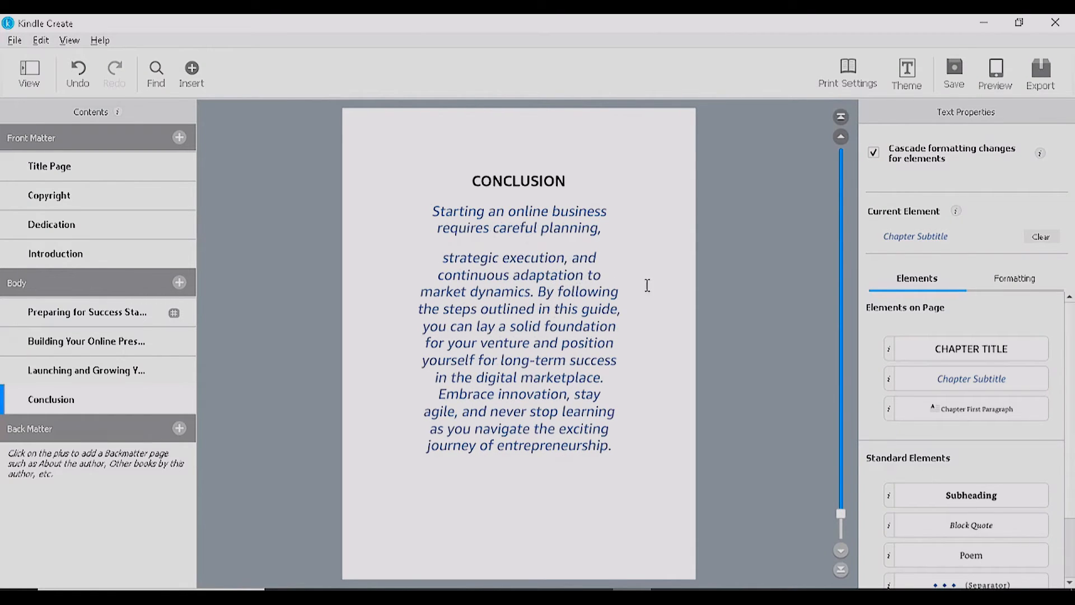
click(536, 293)
key(Return)
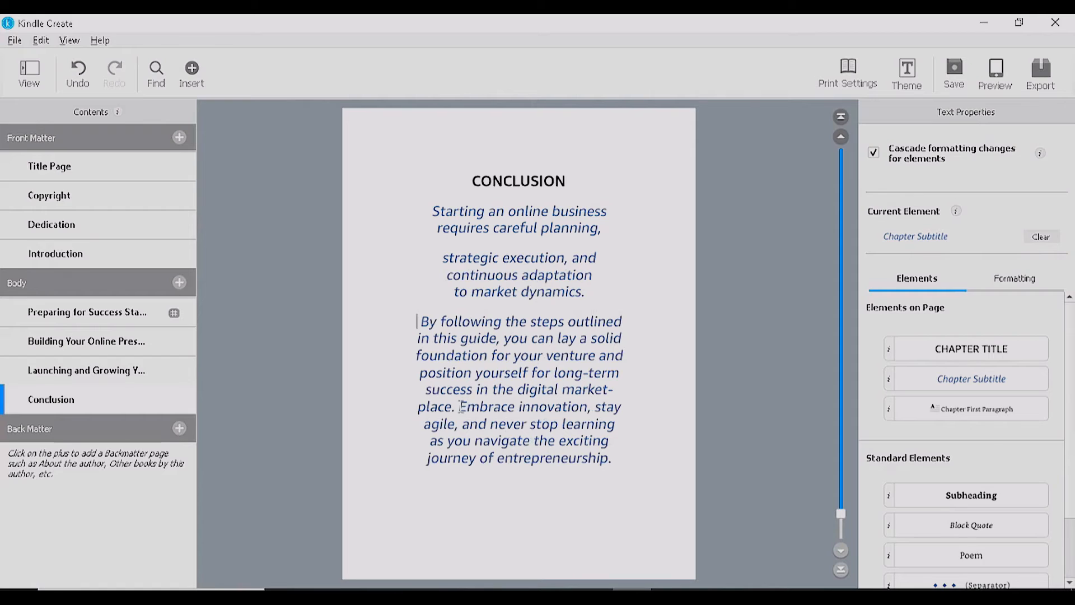
key(Return)
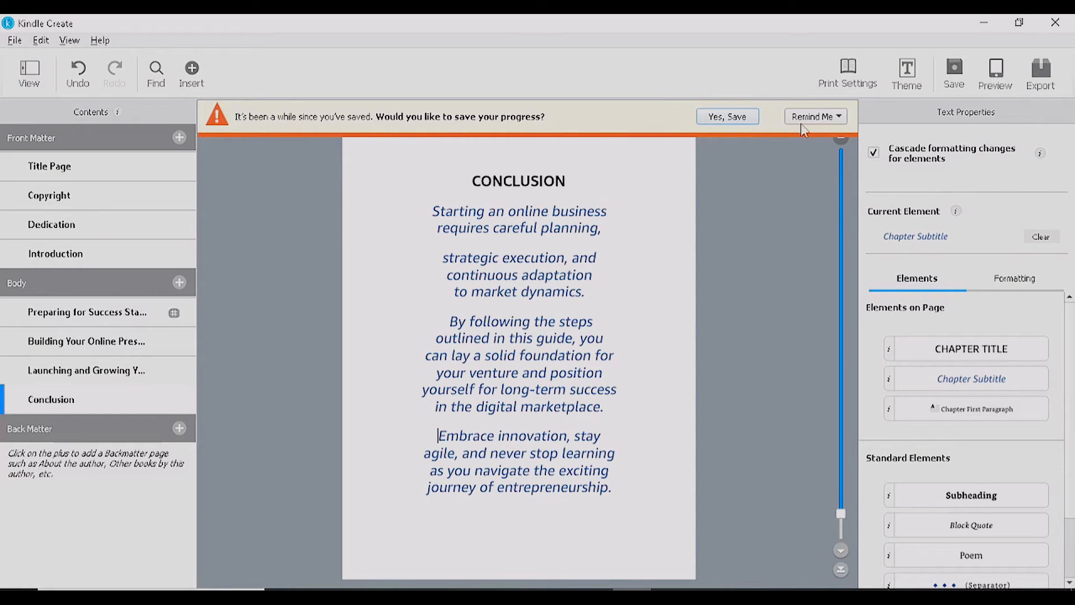
- Save the project to the Desktop as HOW TO START AN ONLINE BUSINESS_KC
click(724, 119)
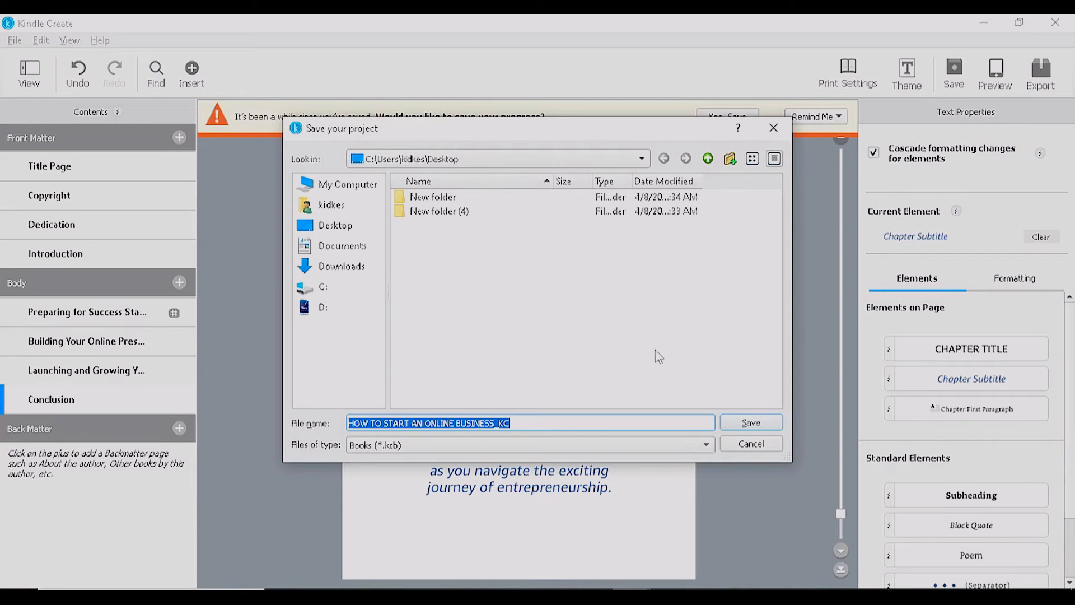
click(750, 423)
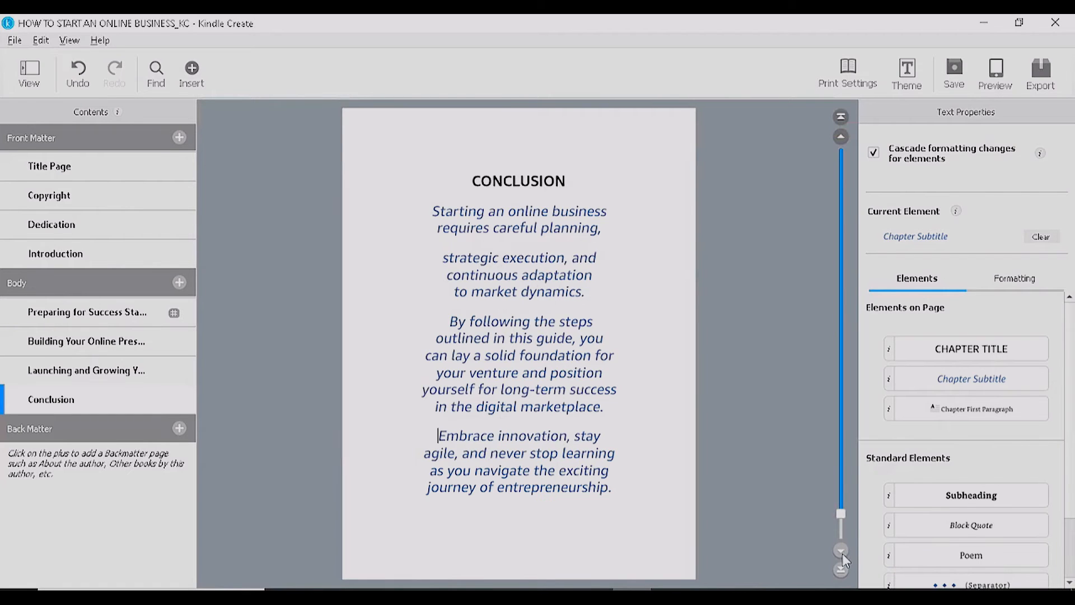
click(161, 304)
click(129, 340)
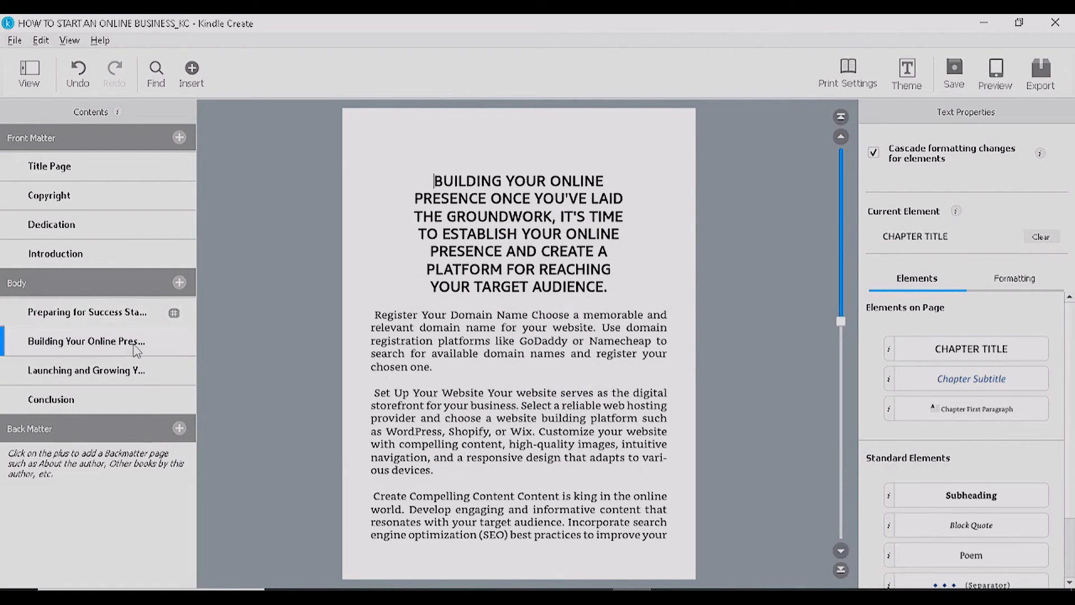
click(138, 382)
click(139, 402)
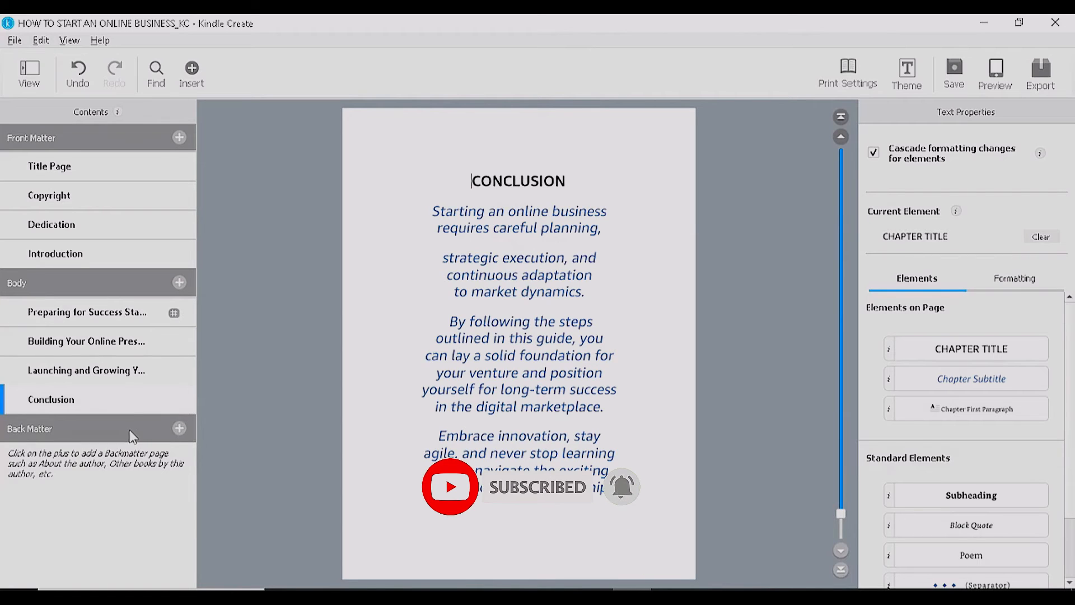
- Add an About The Author page to the back matter and enter the author's full name
click(179, 430)
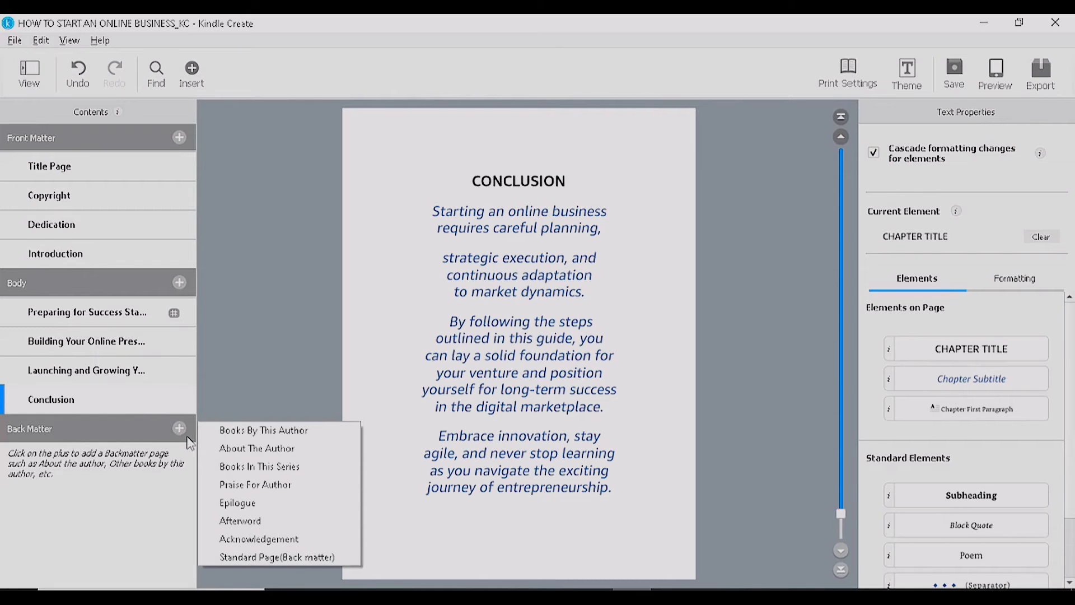
click(271, 451)
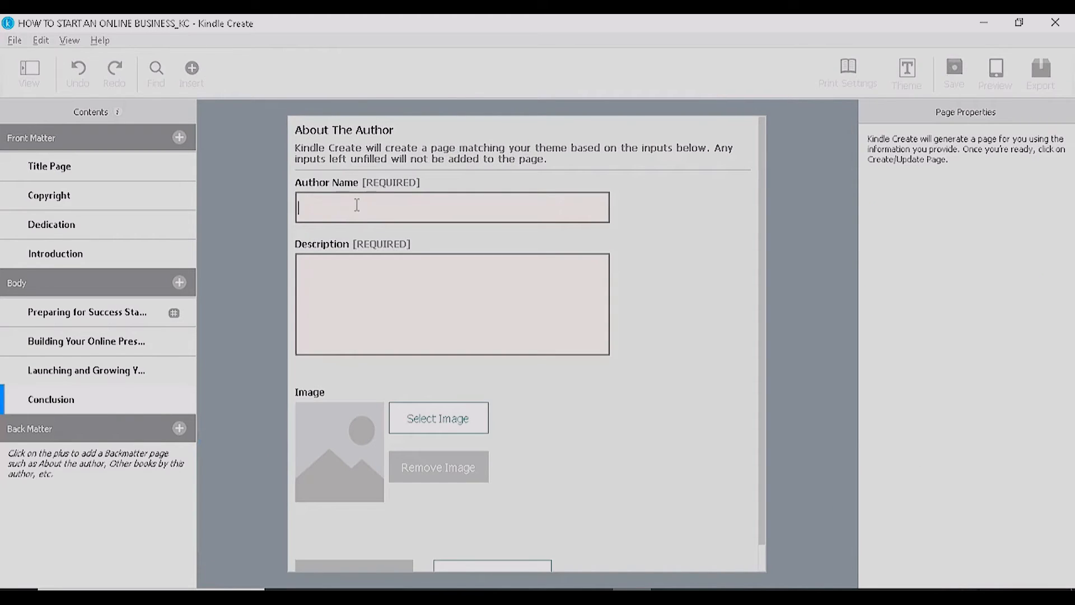
text(KESINGT)
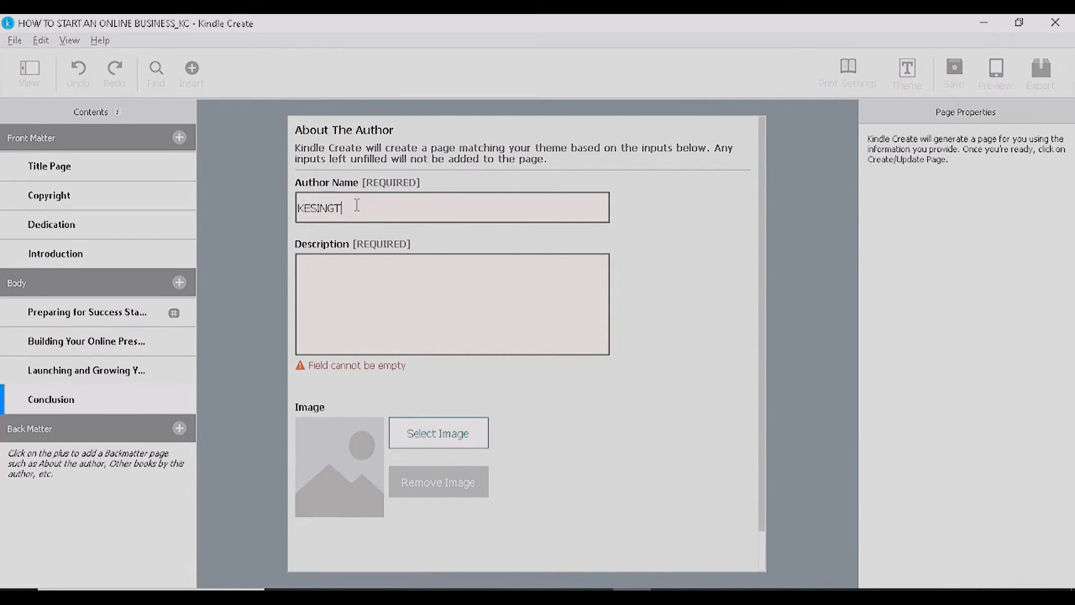
text(ON ABDURRAZAQ)
click(546, 299)
- Switch to ChatGPT in the browser, ask it "WRITE ME ABOUT THE AUTHOR" with the author's quoted name, and stop the reply partway
click(517, 597)
click(451, 549)
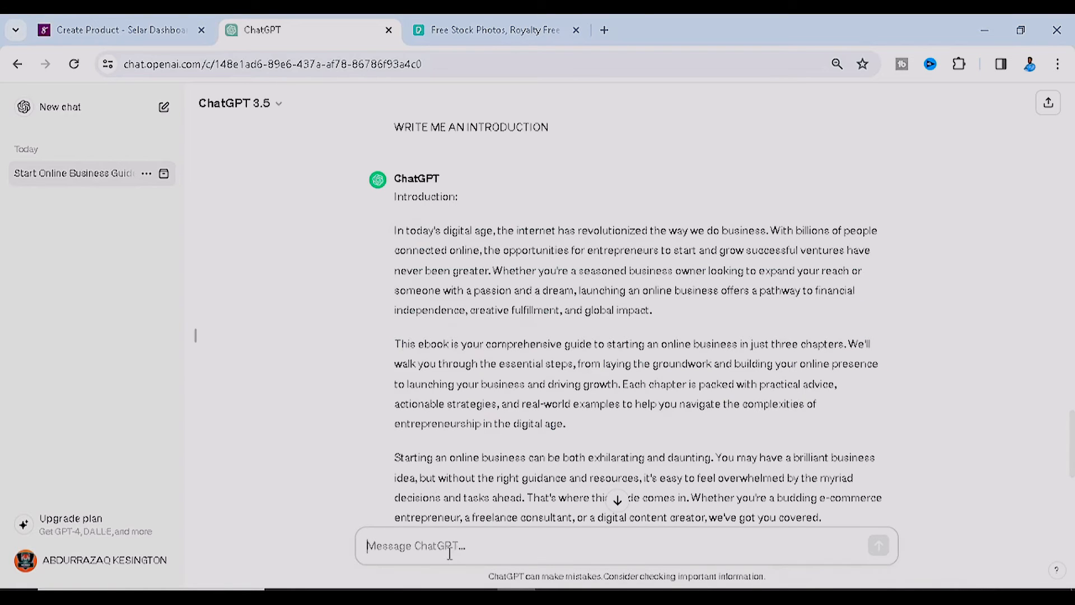
text(WRITE ME ABOUT THE AUTHO)
text(R )
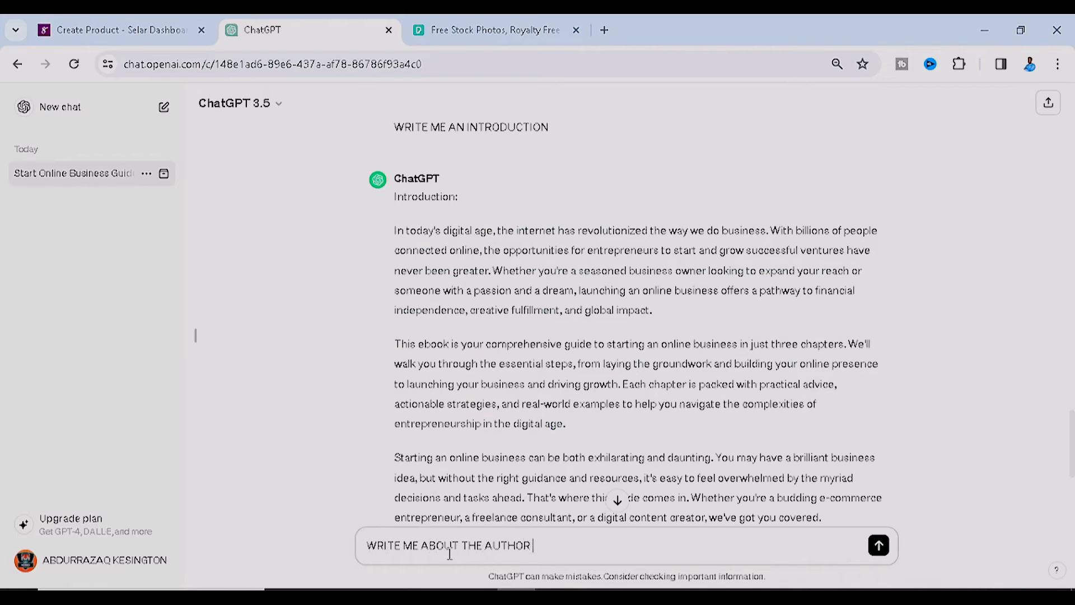
text(" KESINGTON ABDURRAX)
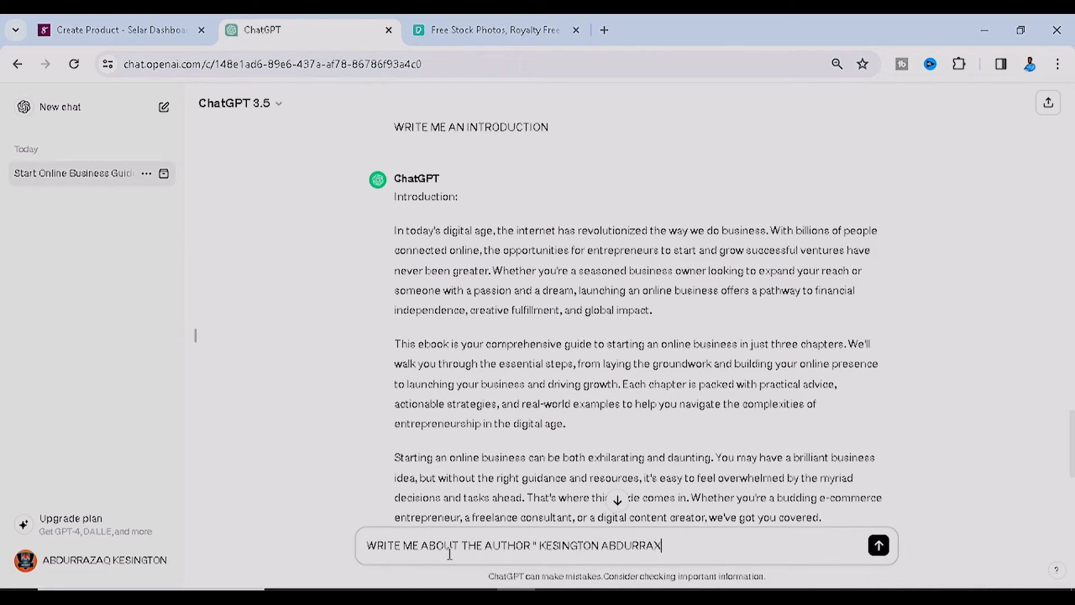
key(BackSpace)
text(ZAQ ")
key(Return)
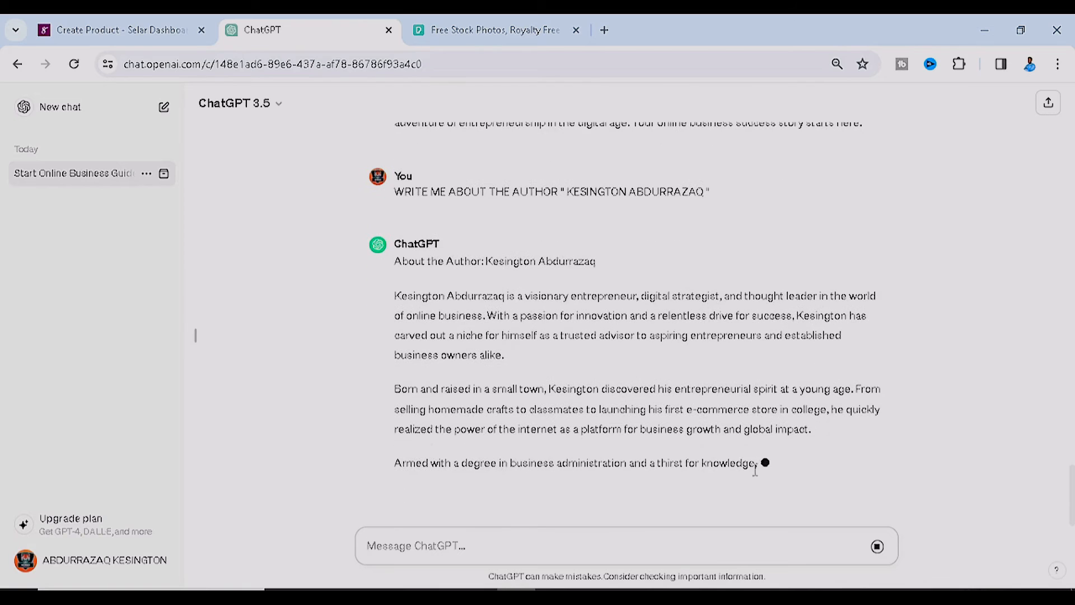
click(878, 548)
- Copy the first three biography paragraphs from the ChatGPT reply into the author page's Description in Kindle Create
scroll(420, 205, up, 5)
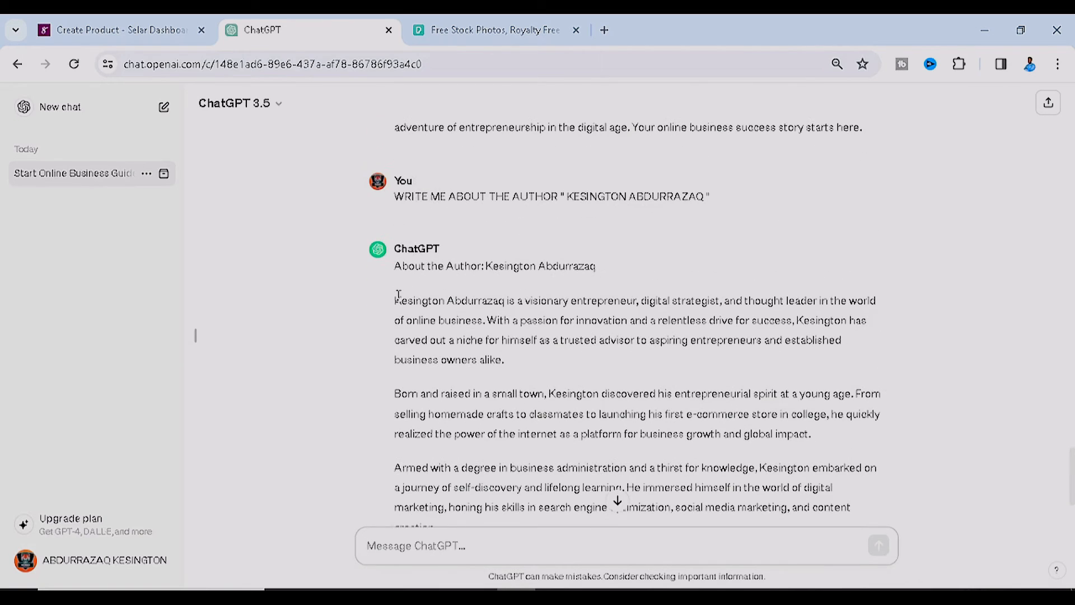
drag(395, 301, 458, 375)
key(ctrl+c)
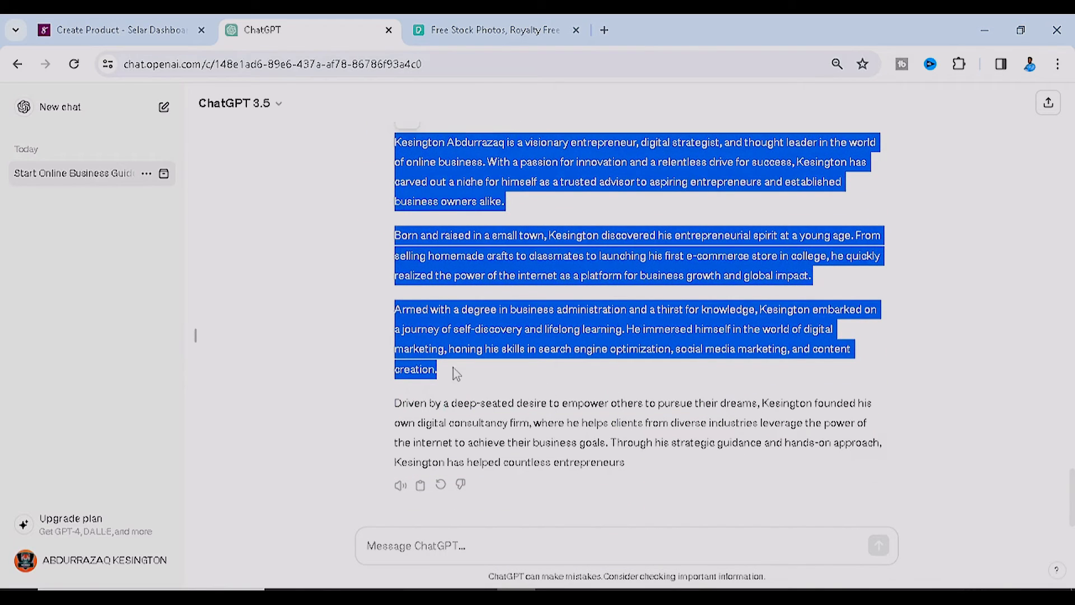
key(alt+Tab)
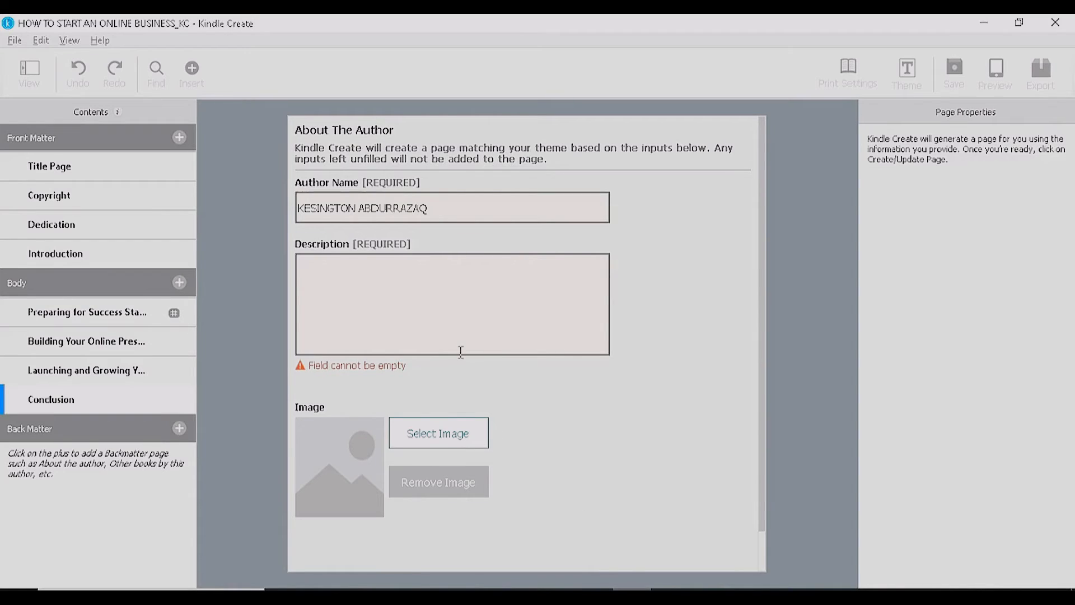
key(ctrl+v)
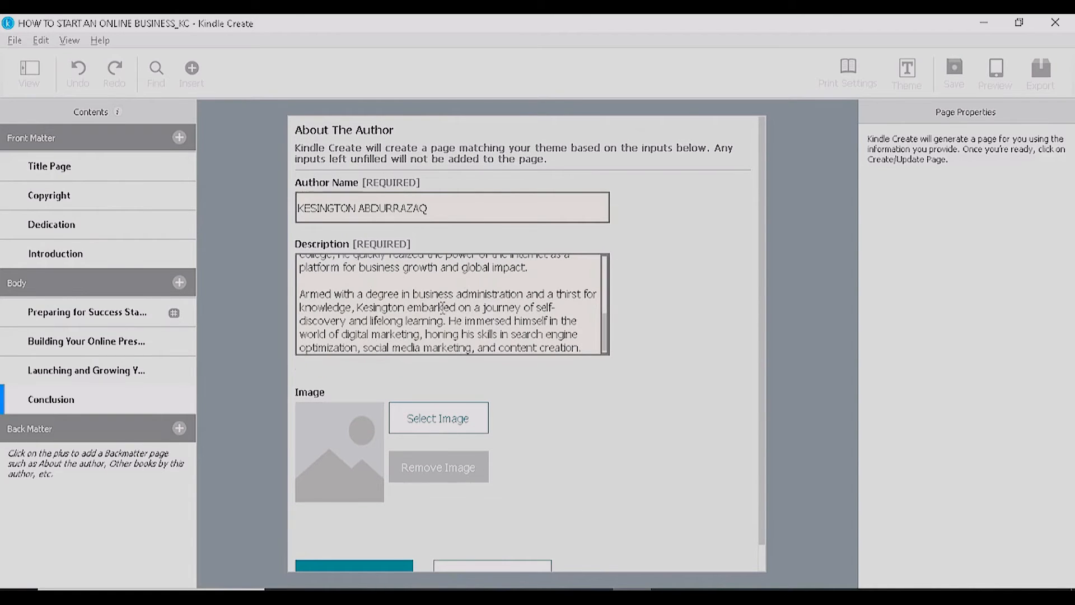
- Create the About The Author page from the completed form without an image
scroll(442, 307, up, 10)
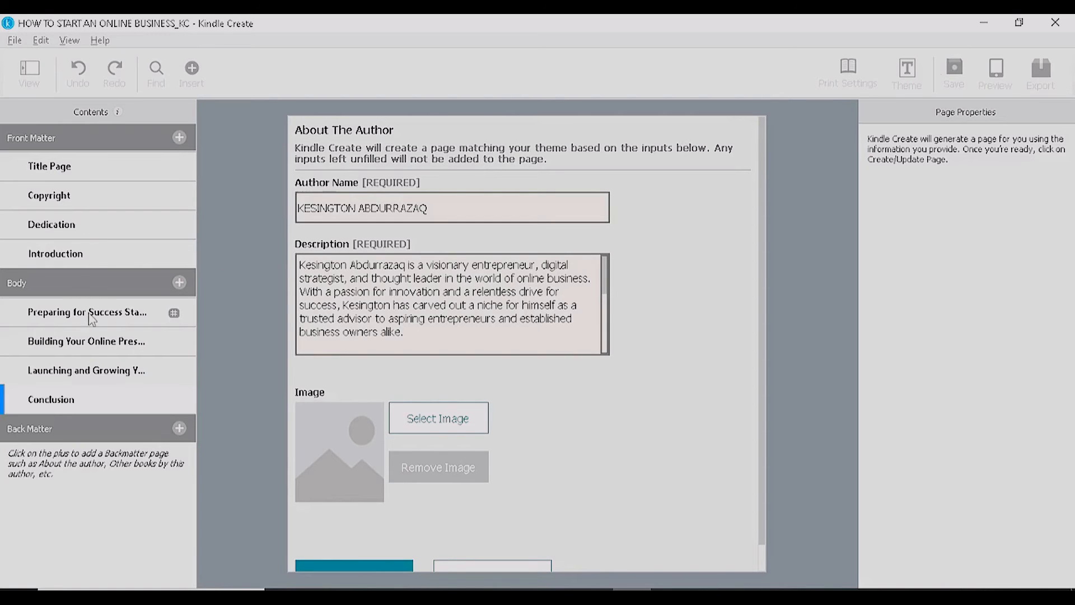
scroll(389, 462, down, 1)
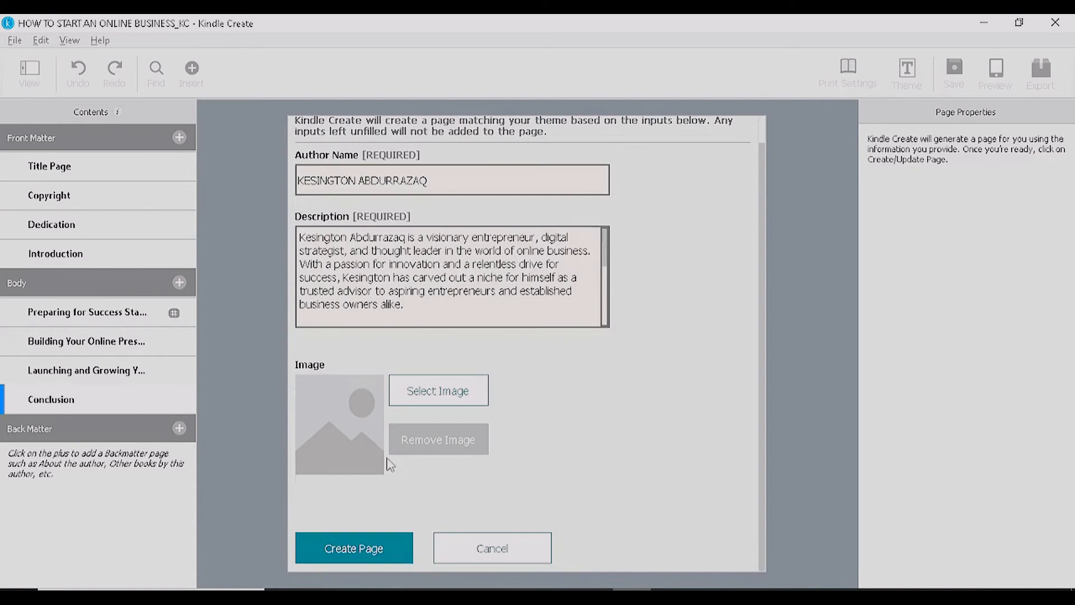
click(395, 550)
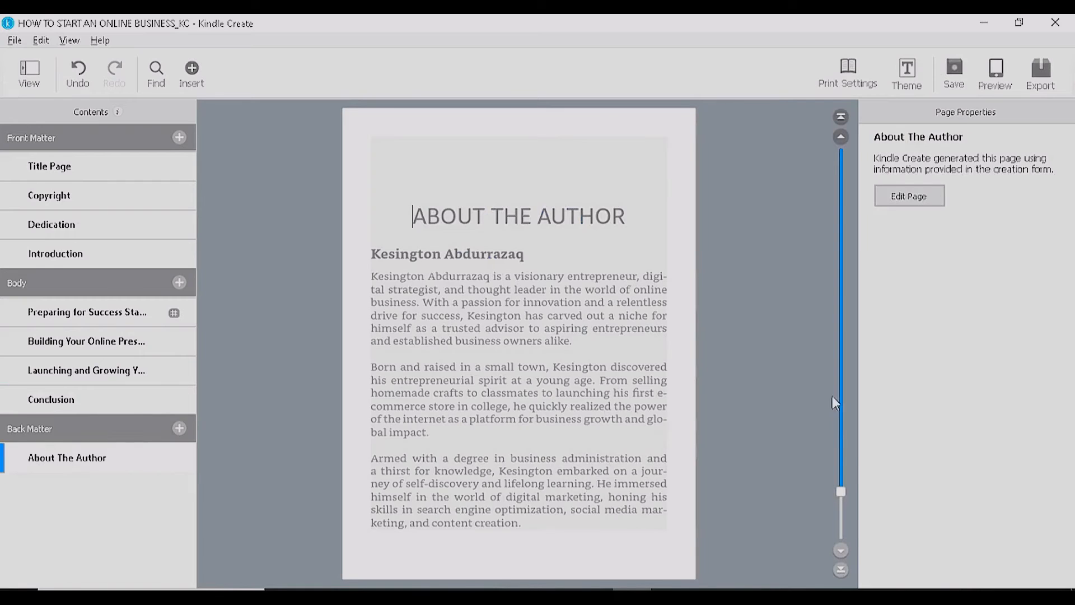
- In the "Preparing for Success" chapter, replace "apart" with "unique" in the Unique Selling Proposition paragraph, keeping a space before it
click(100, 313)
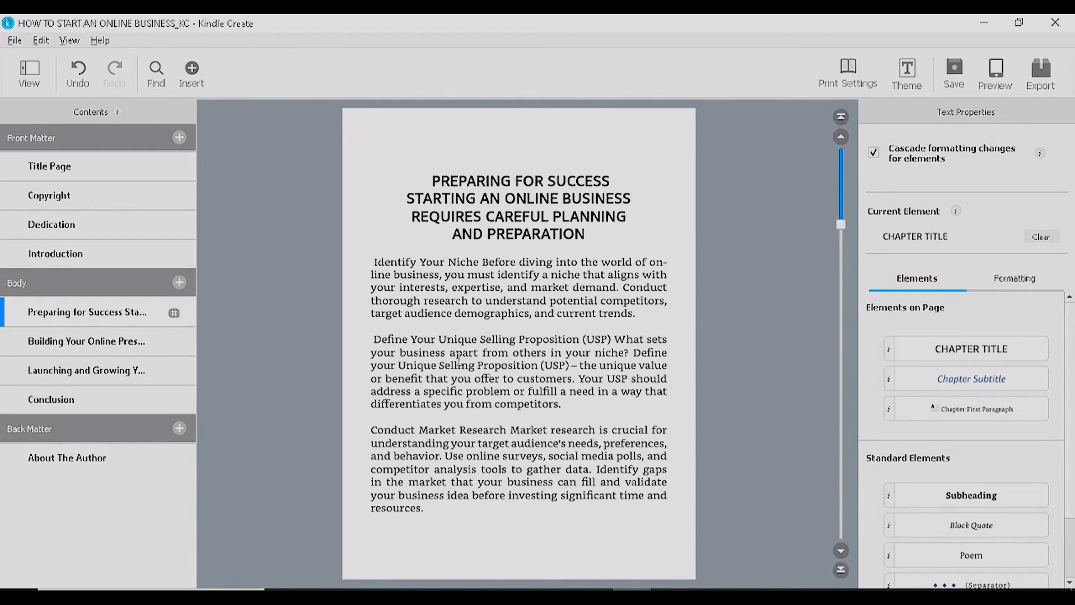
drag(480, 354, 458, 355)
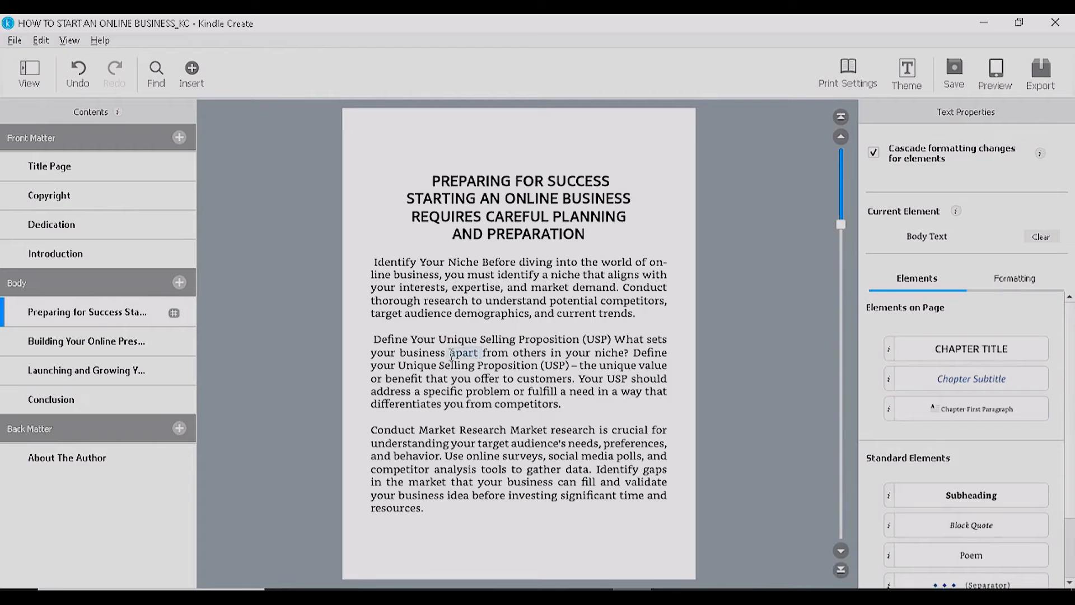
text(unique)
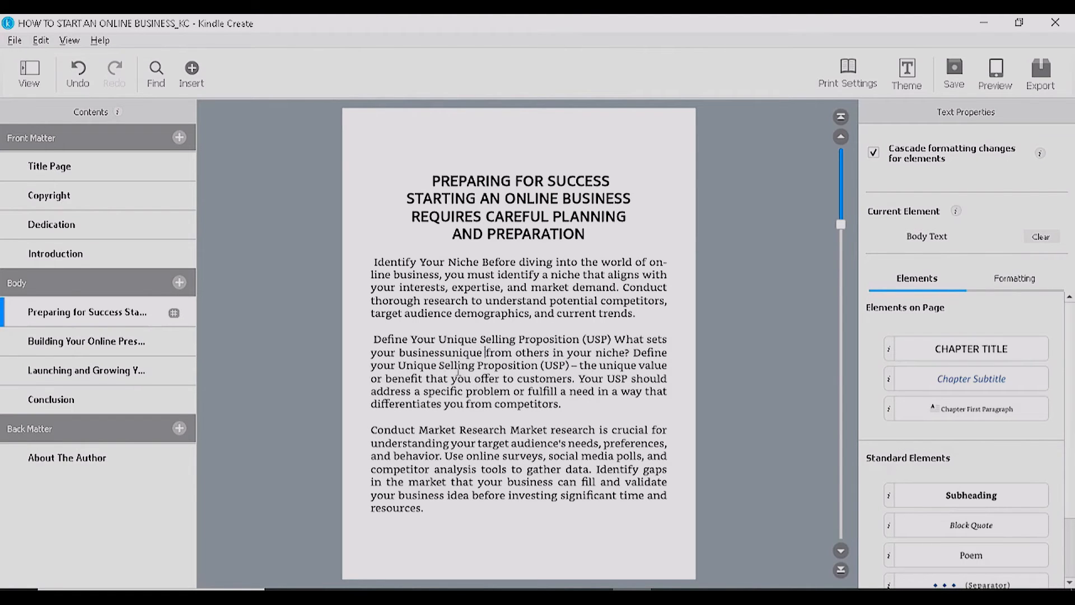
click(446, 354)
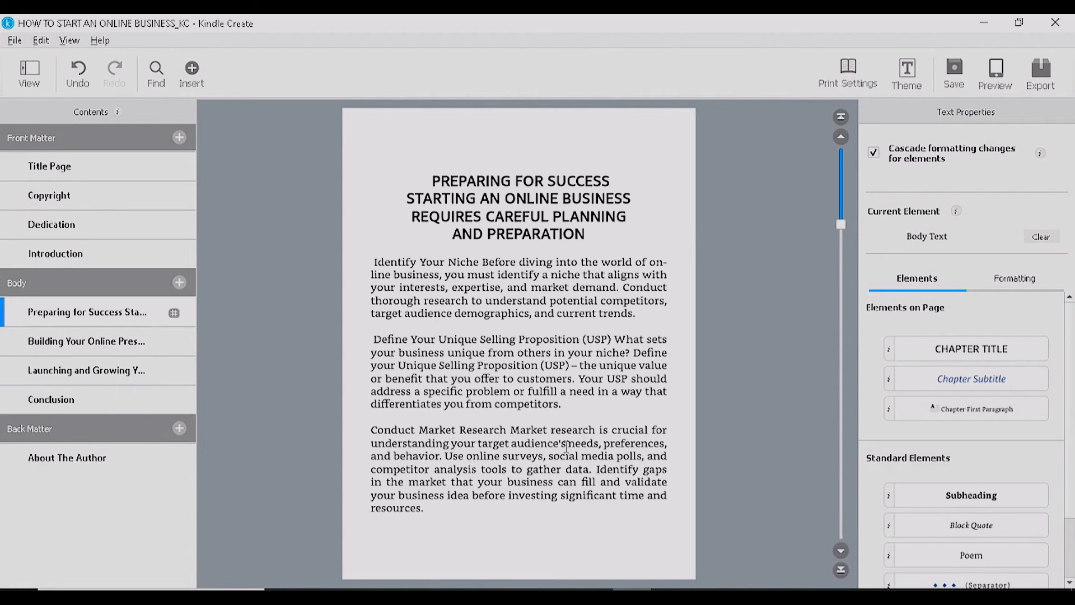
- Replace "audience's" with "clients" in the Conduct Market Research paragraph, keeping a space before it
drag(567, 447, 519, 449)
text(clients)
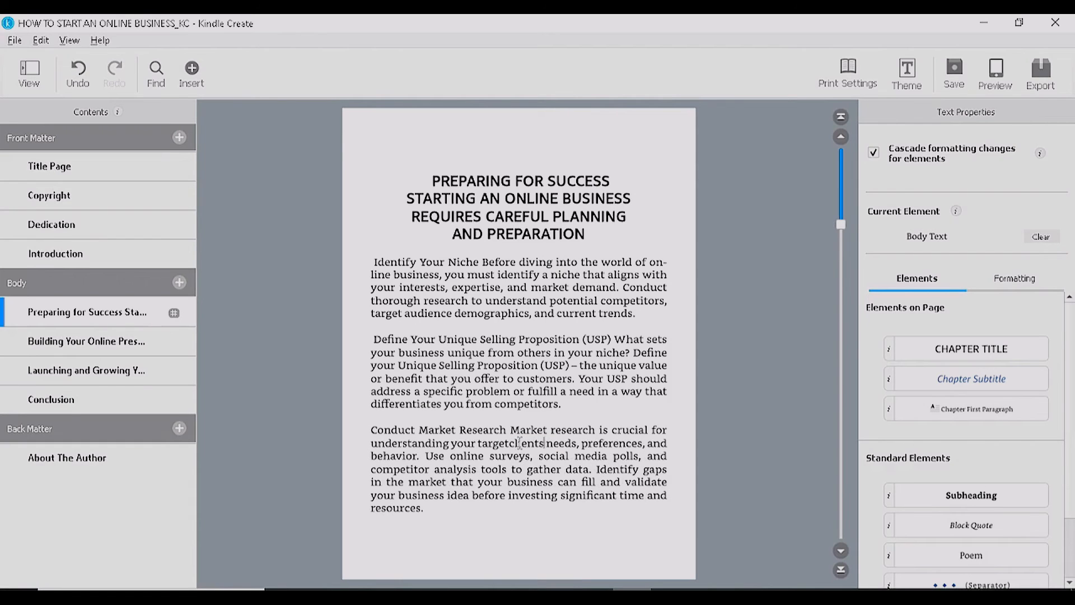
click(509, 443)
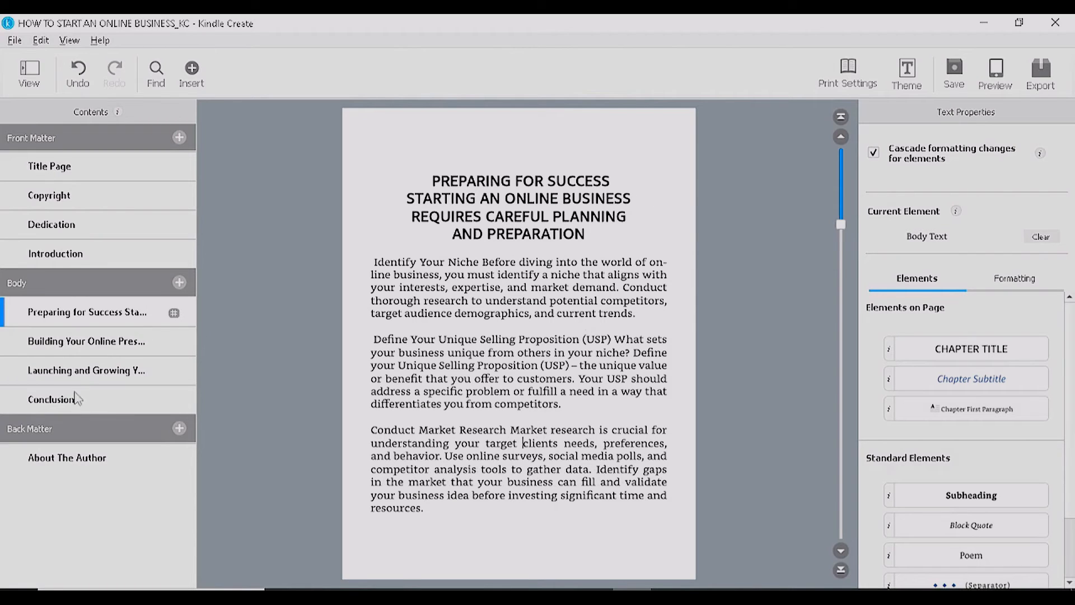
click(108, 463)
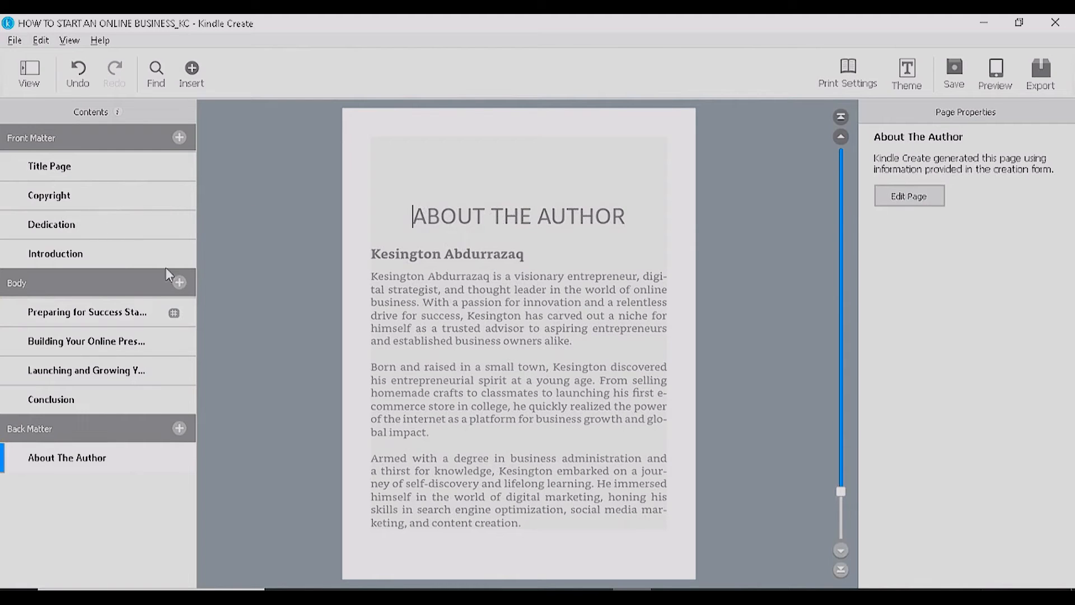
click(127, 320)
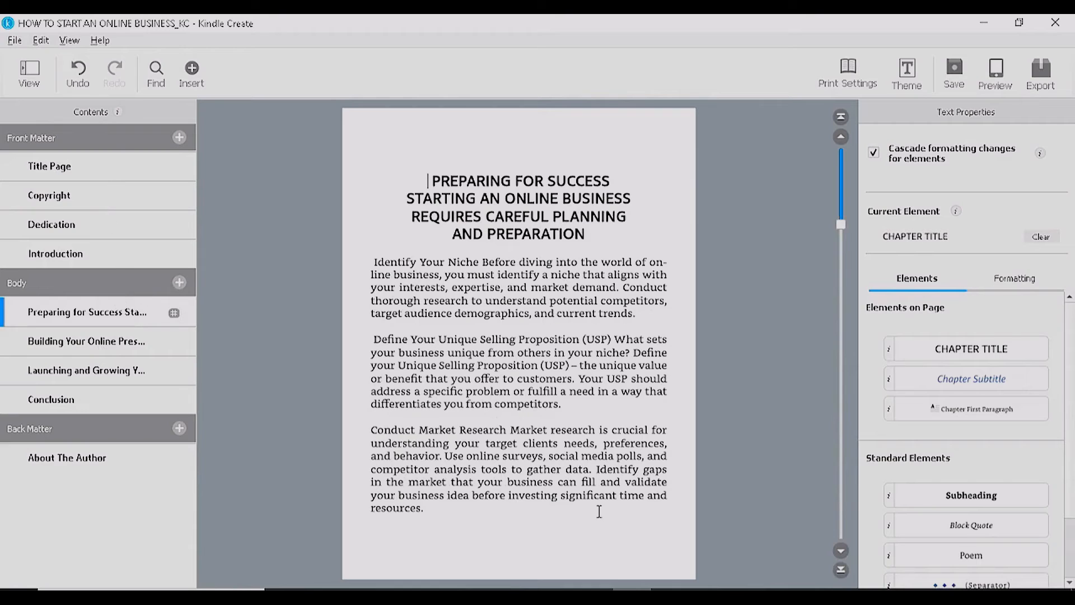
click(452, 511)
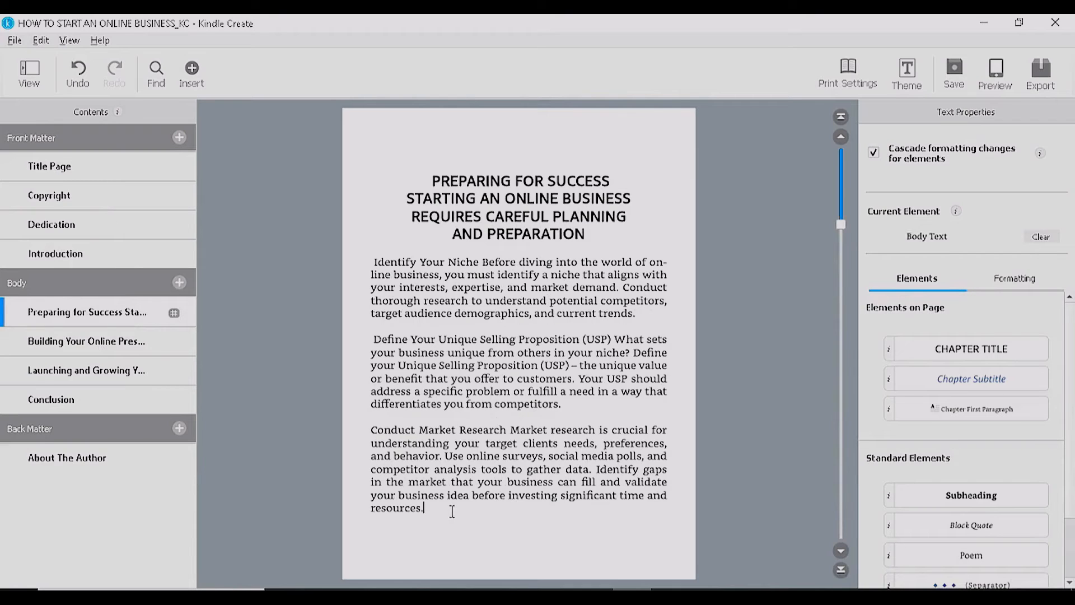
click(192, 70)
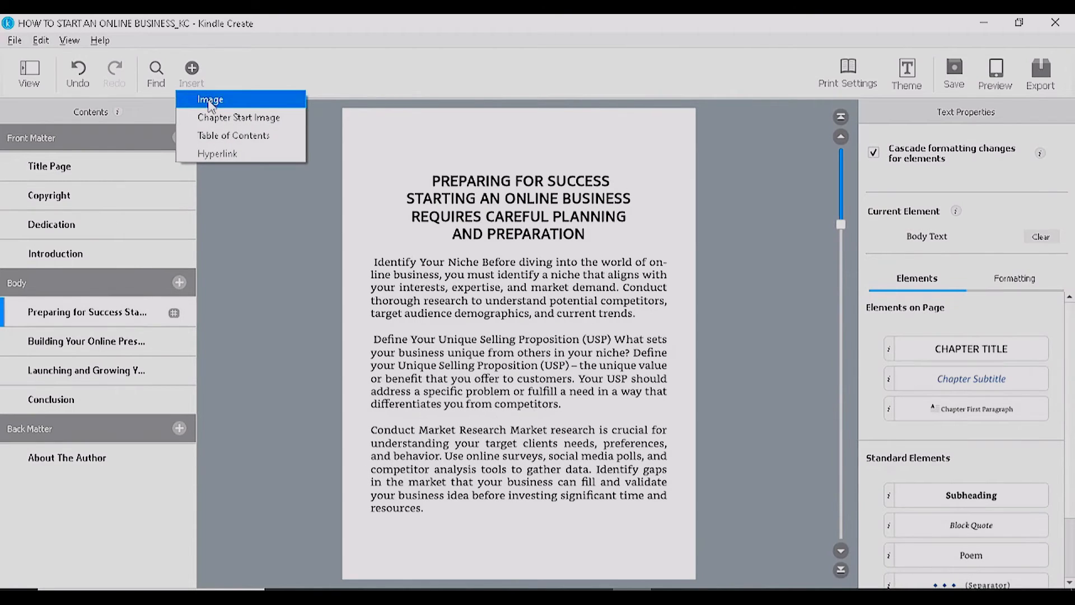
click(211, 100)
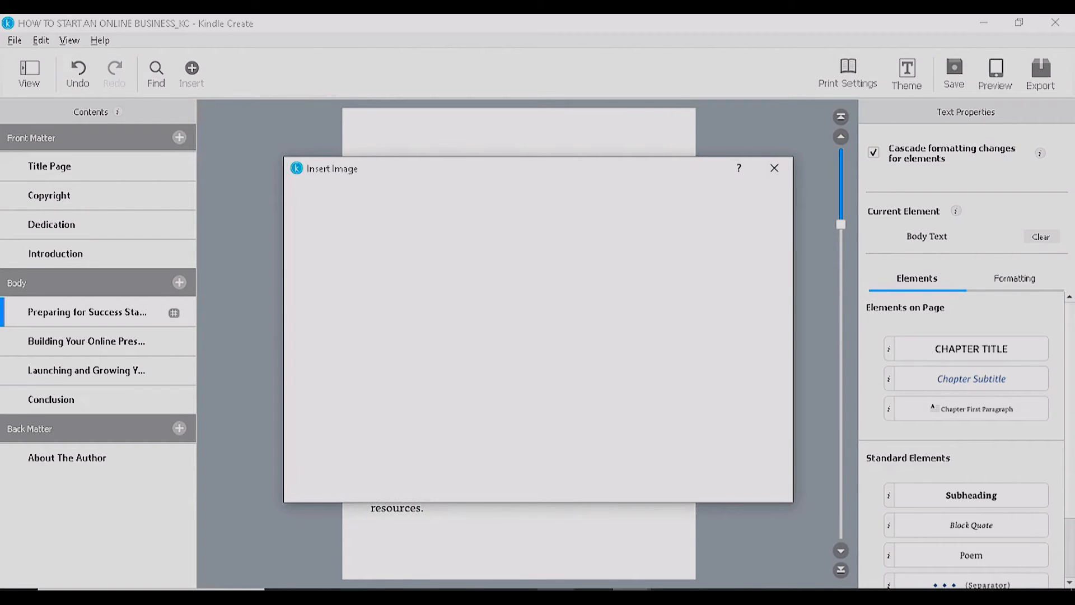
click(516, 597)
click(555, 28)
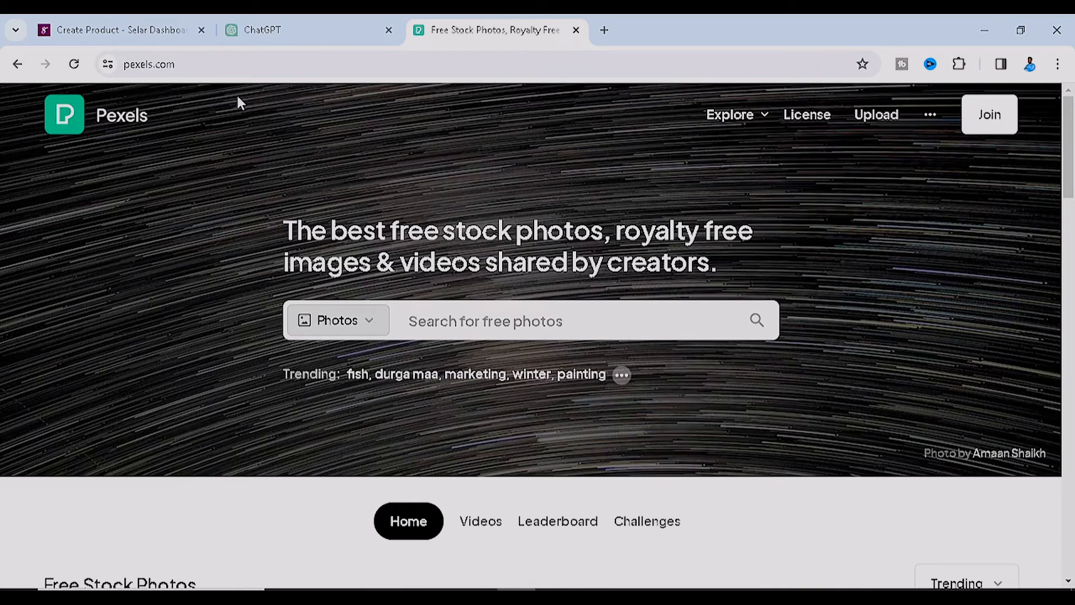
click(207, 65)
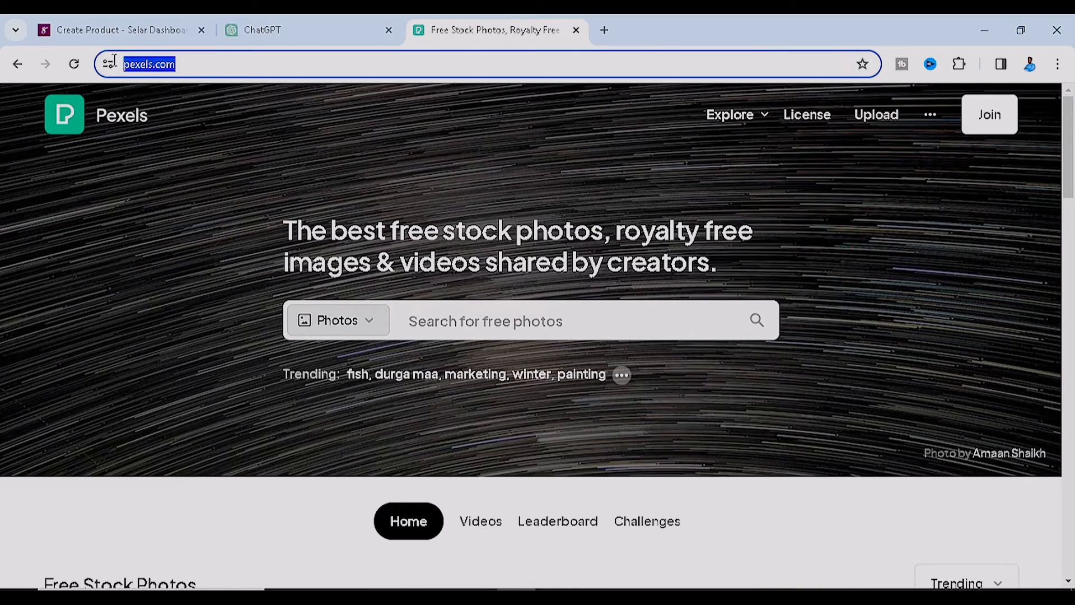
click(570, 326)
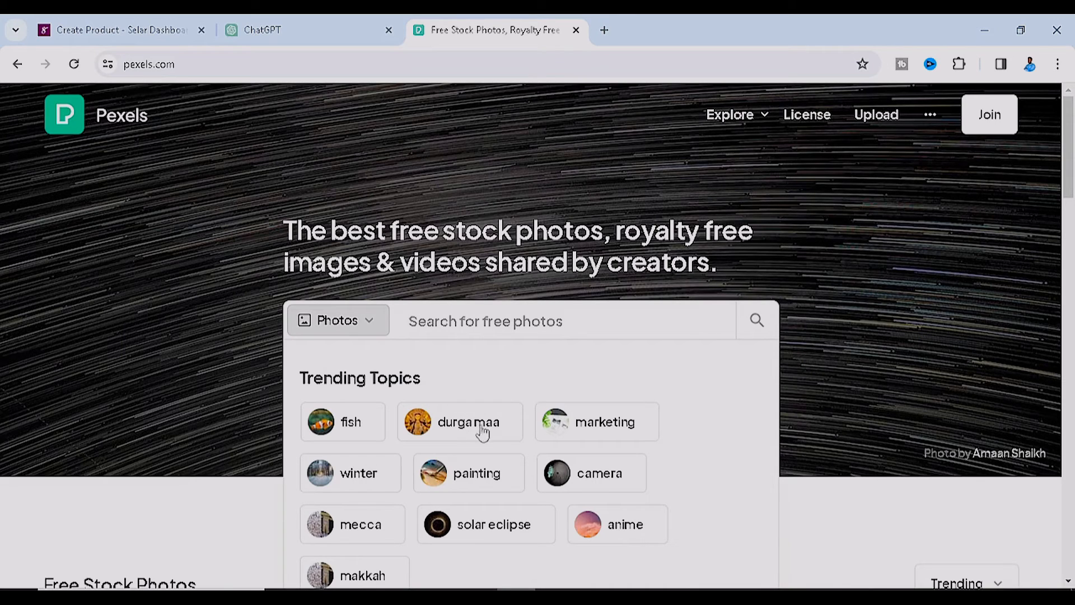
click(632, 597)
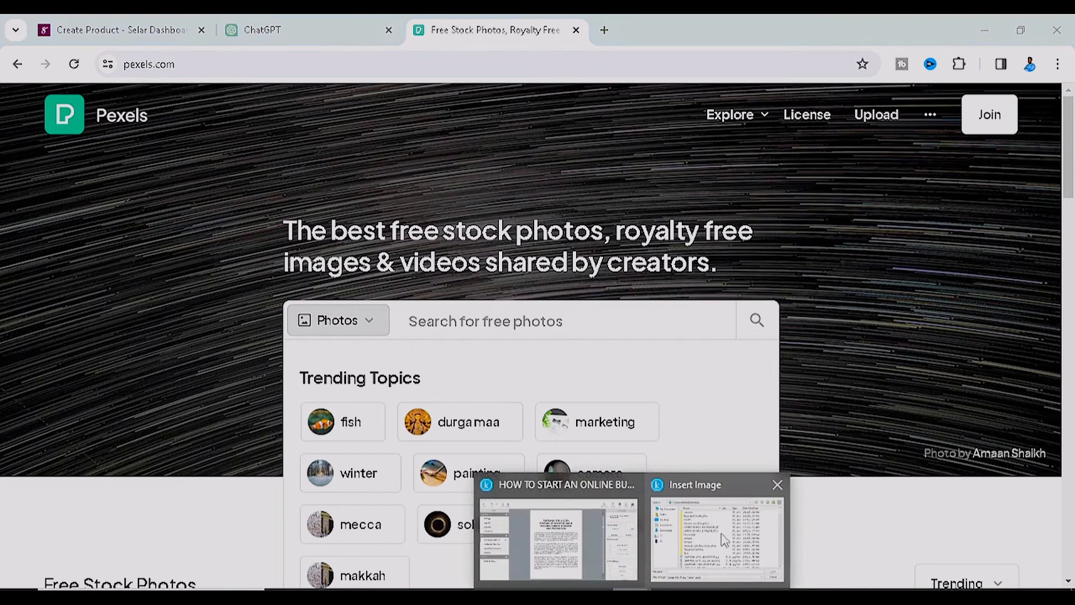
click(576, 526)
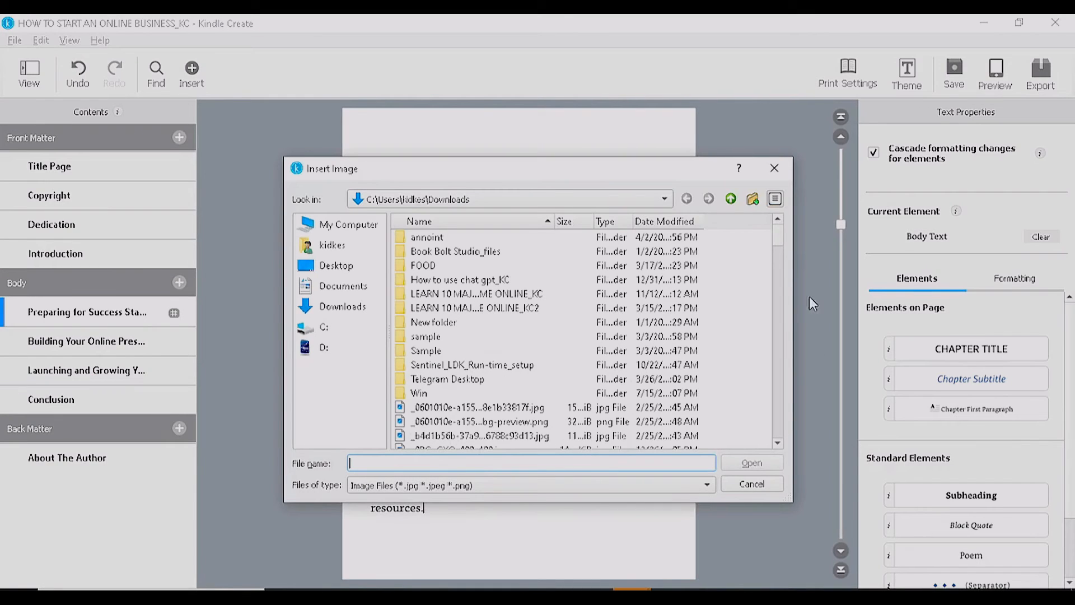
click(774, 168)
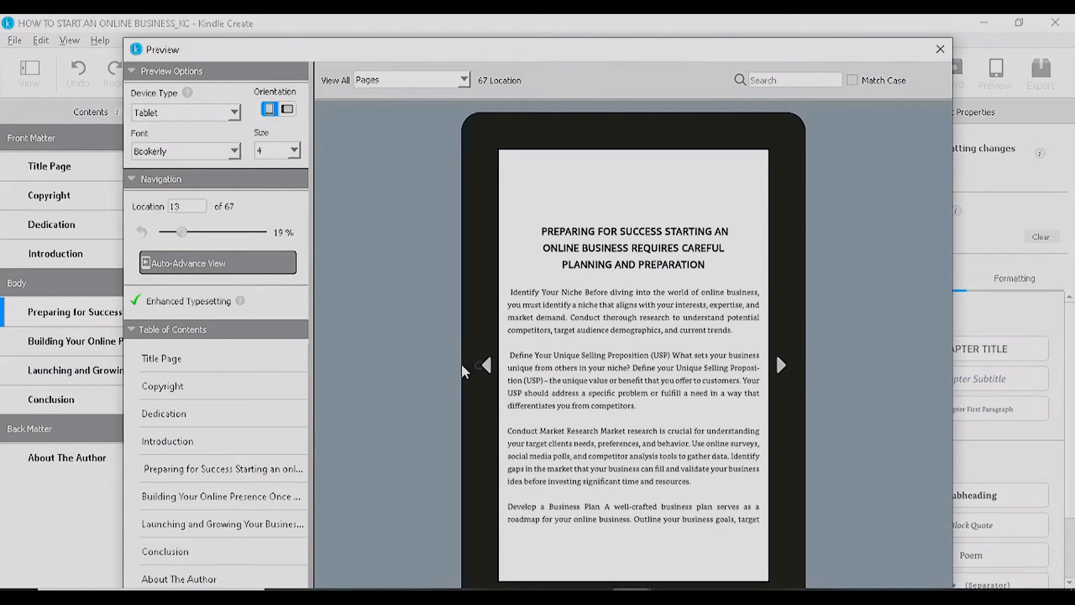
- Page through the tablet preview from the copyright page to the Conclusion, checking the layout, and close the preview
click(485, 366)
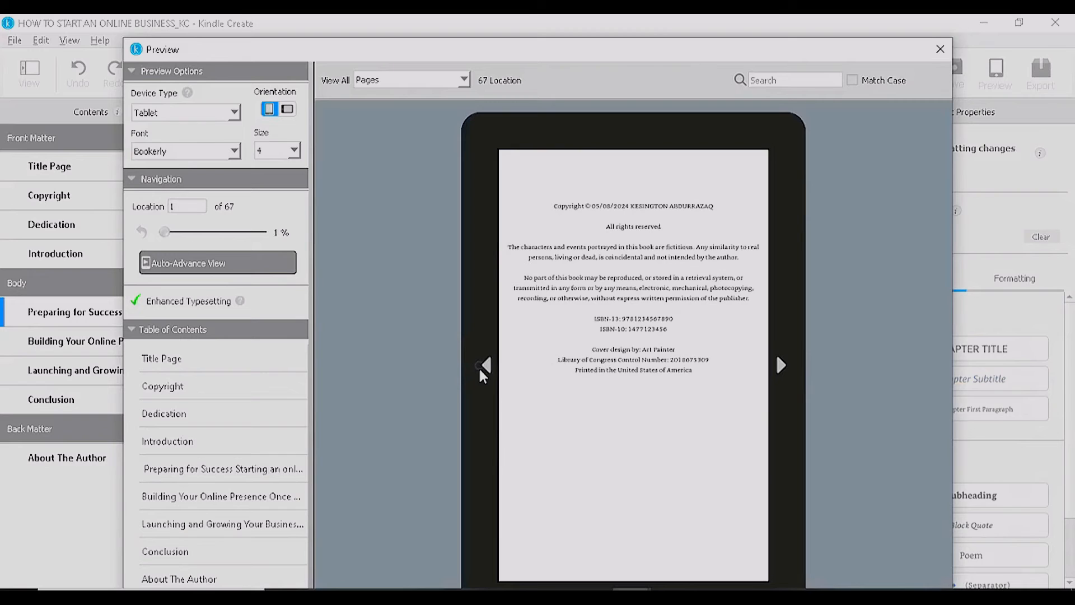
click(485, 366)
click(779, 367)
click(779, 367)
click(780, 366)
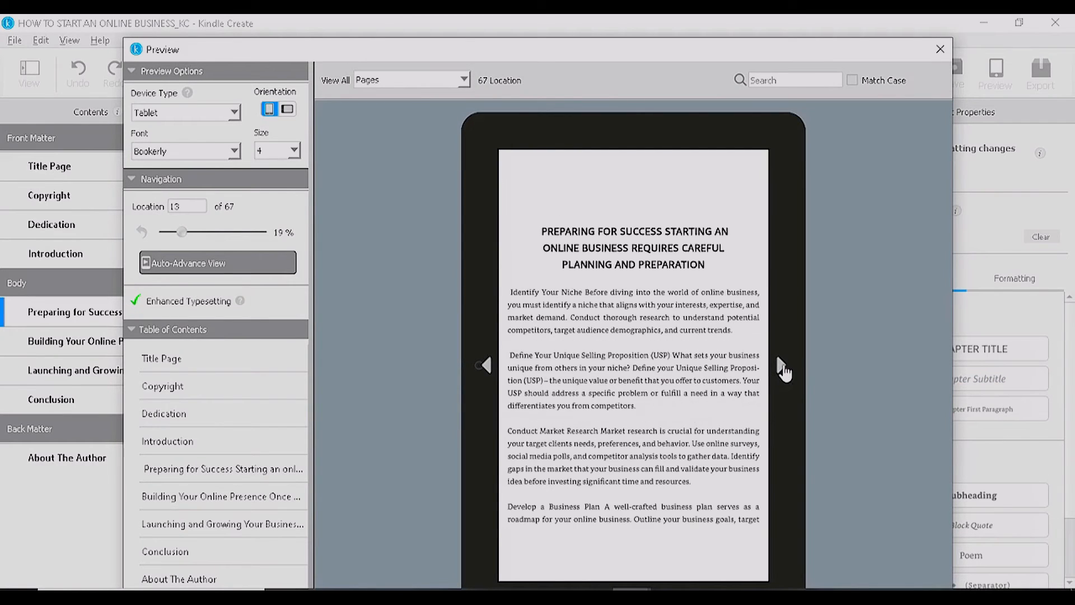
click(781, 366)
click(780, 367)
click(781, 366)
click(782, 368)
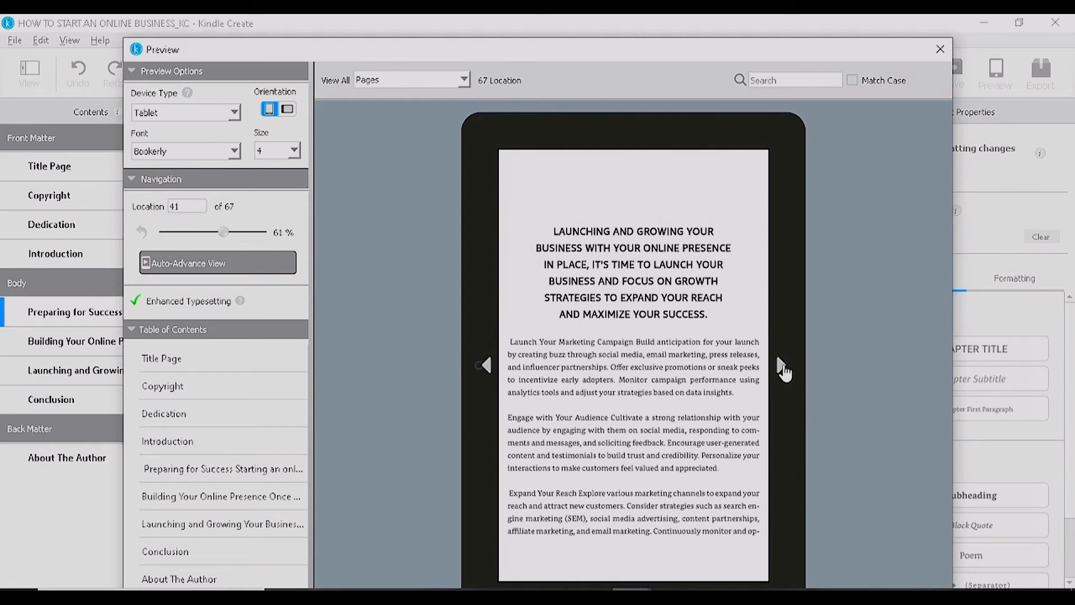
click(782, 367)
click(782, 368)
click(782, 368)
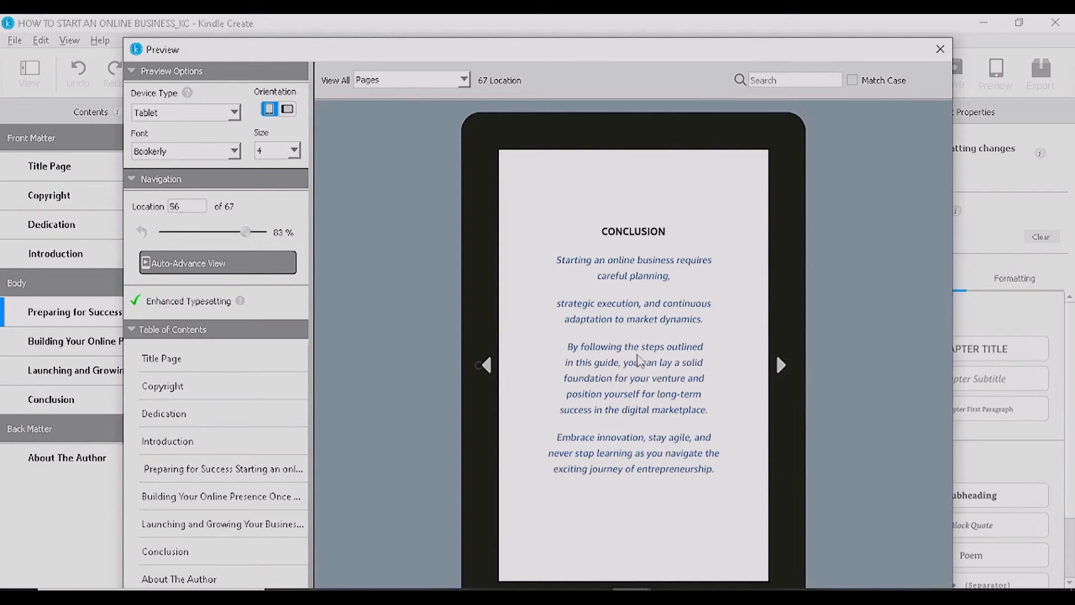
click(489, 366)
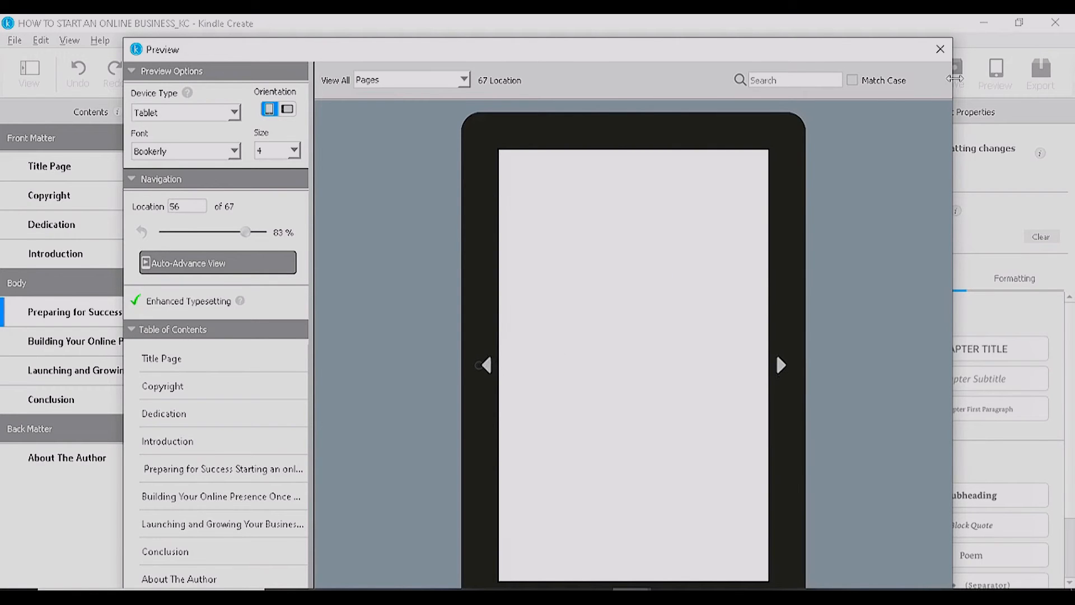
click(943, 56)
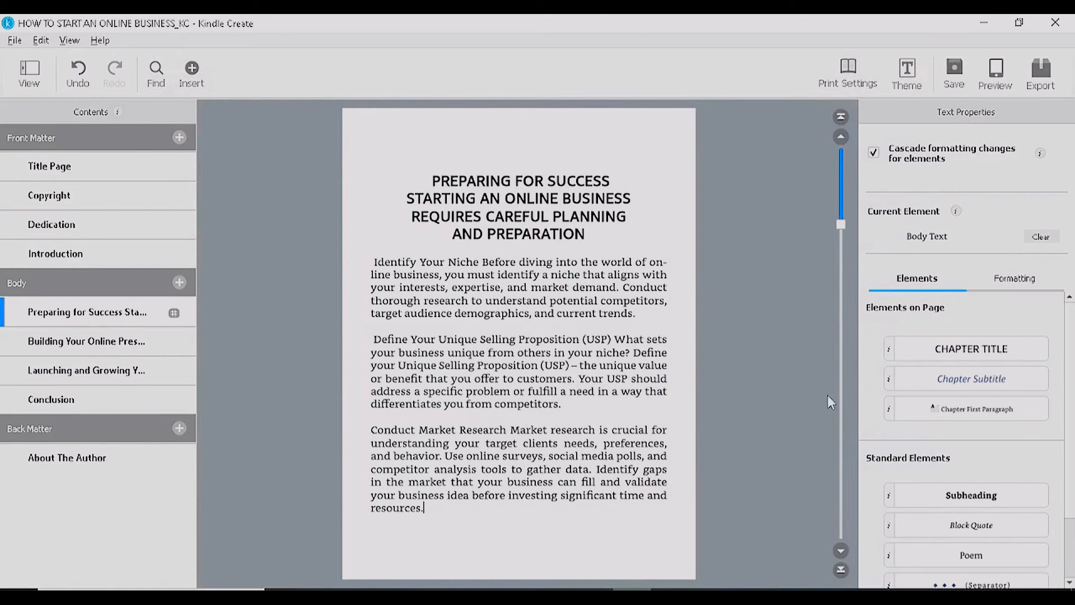
- Delete the blank space that leaves an empty page between the end of the "Launching and Growing" chapter and the Conclusion
click(841, 550)
click(841, 550)
click(841, 551)
click(842, 550)
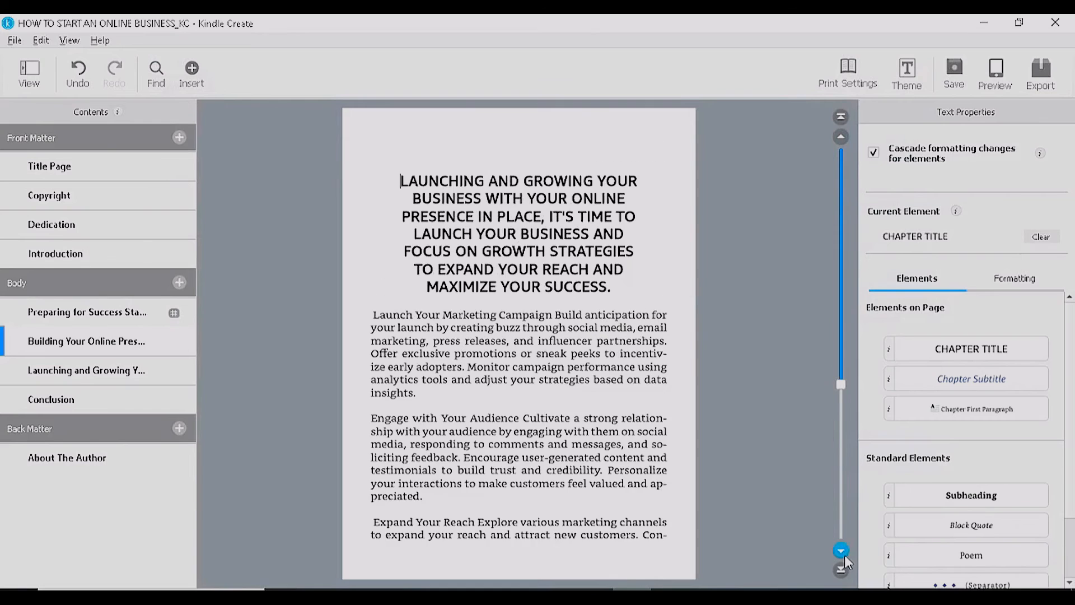
click(842, 551)
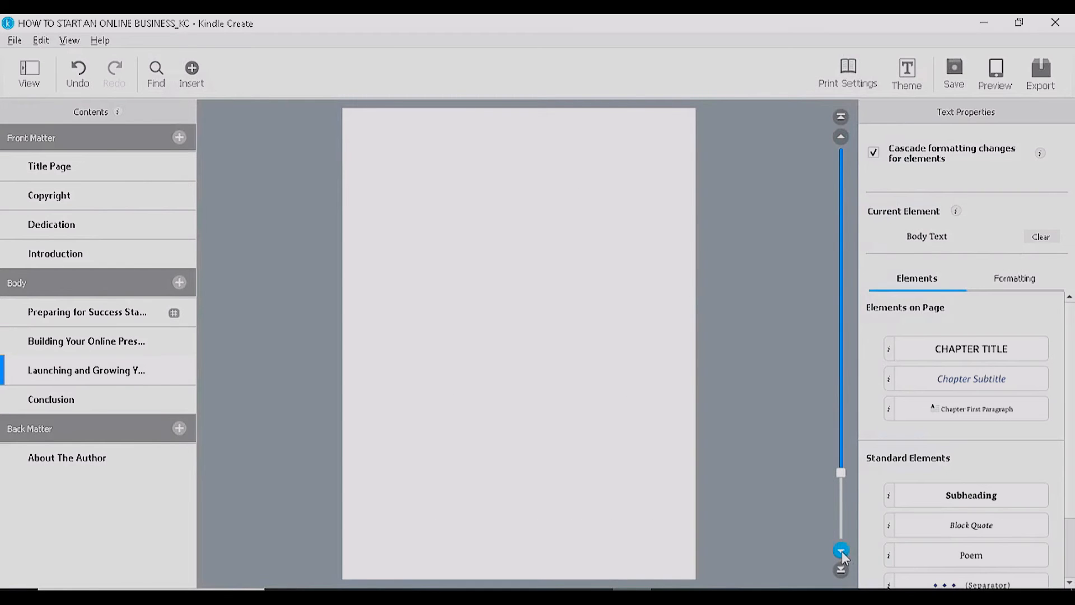
click(841, 550)
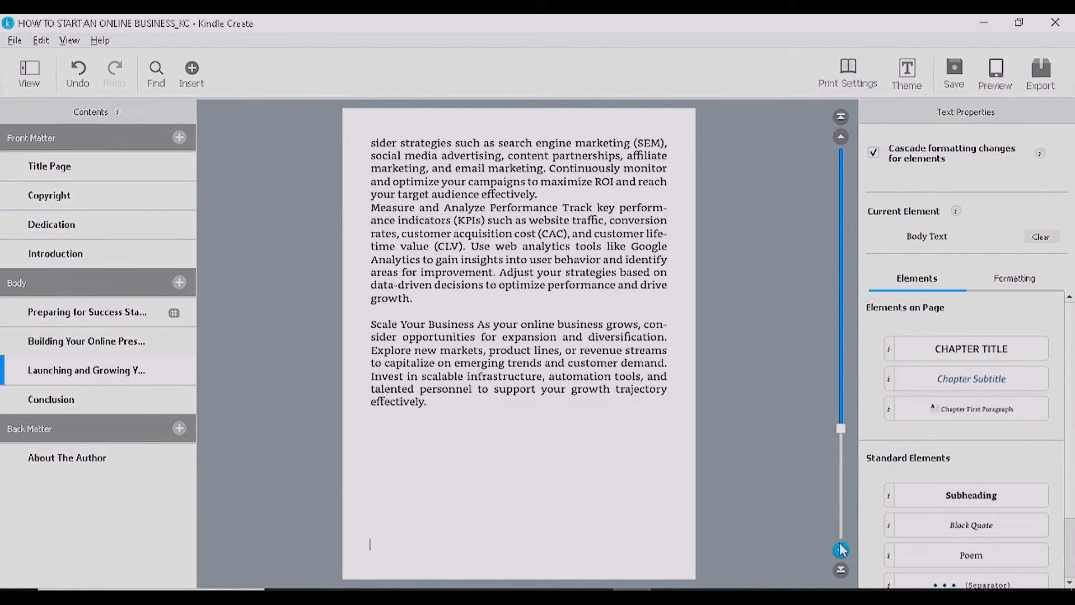
click(842, 550)
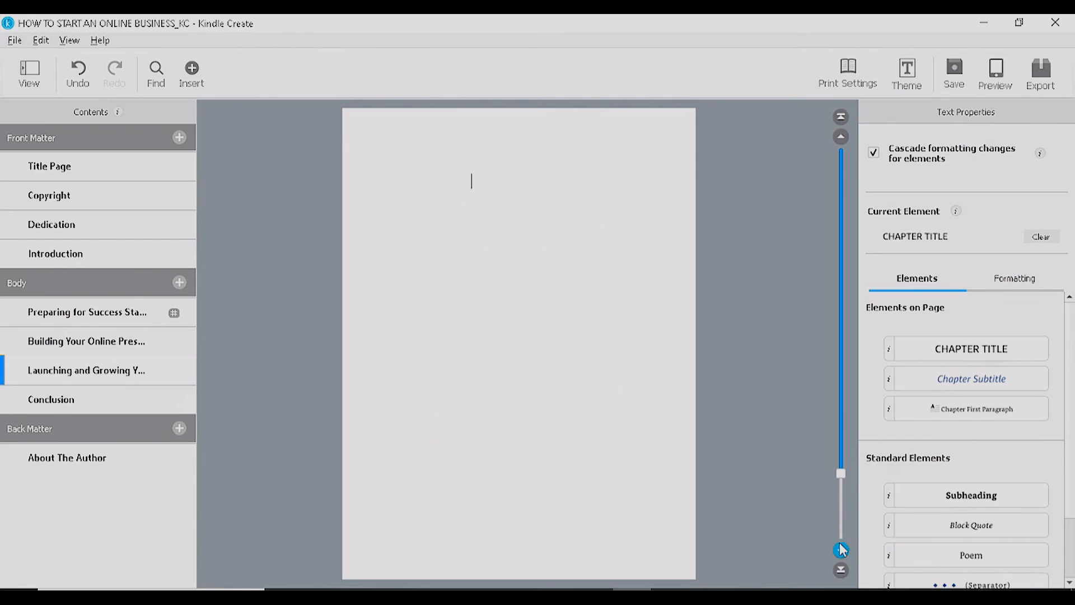
click(842, 136)
click(842, 136)
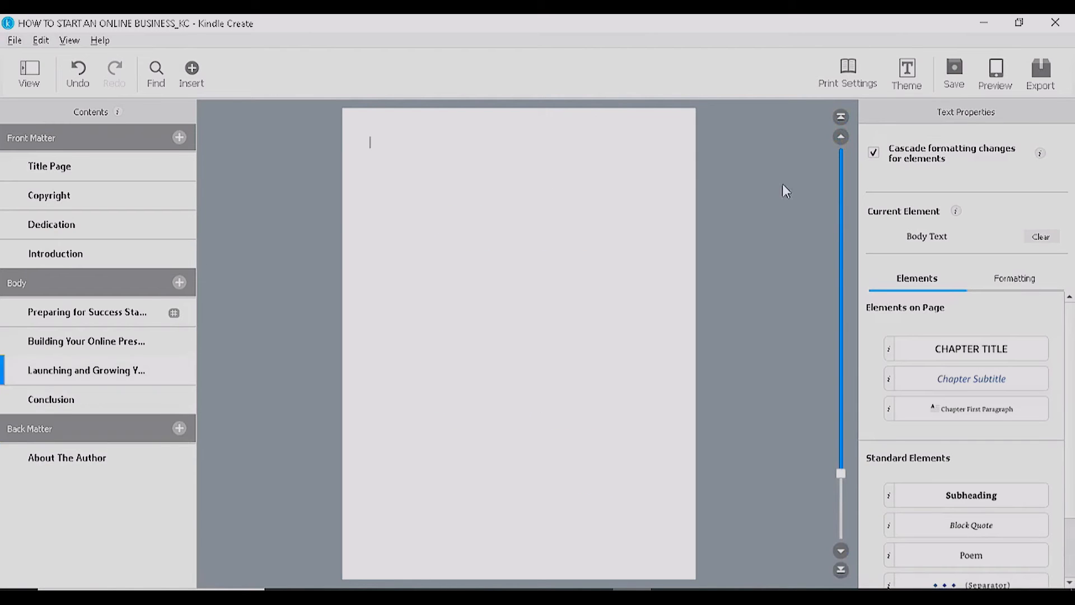
right_click(472, 311)
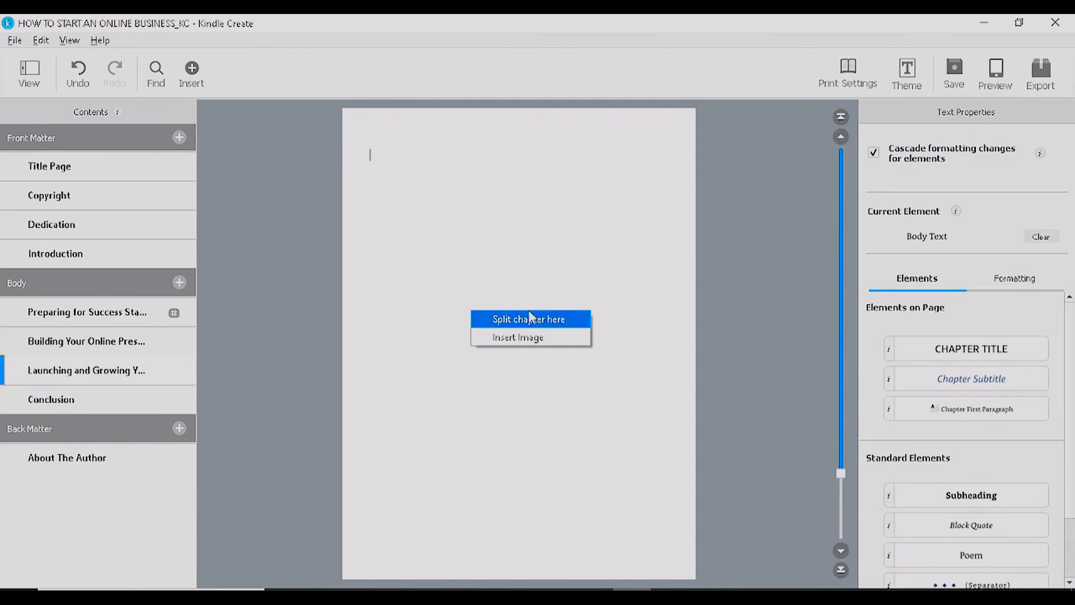
click(479, 203)
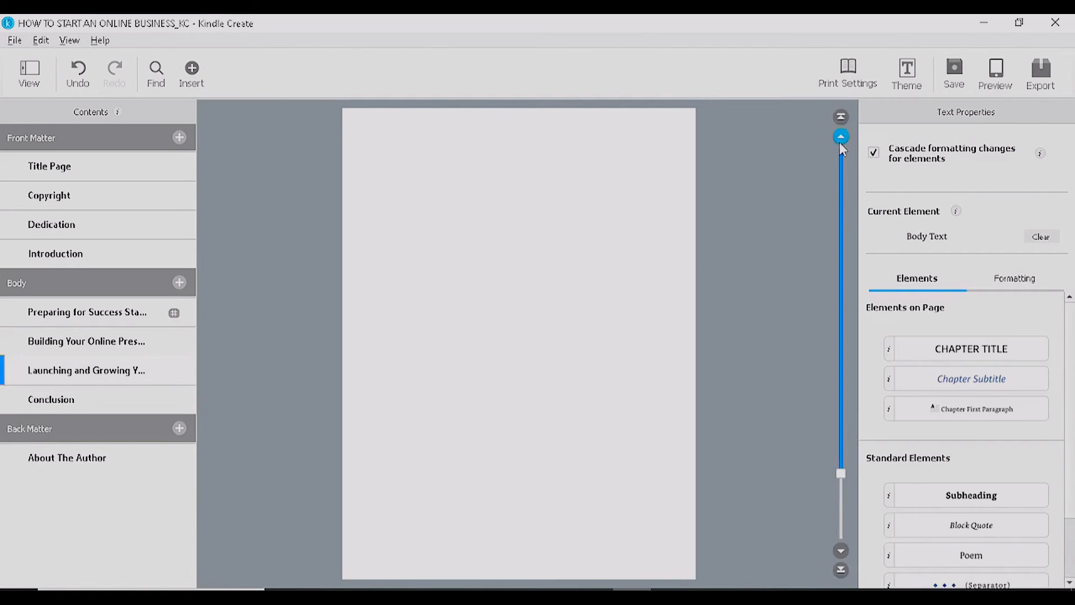
key(Delete)
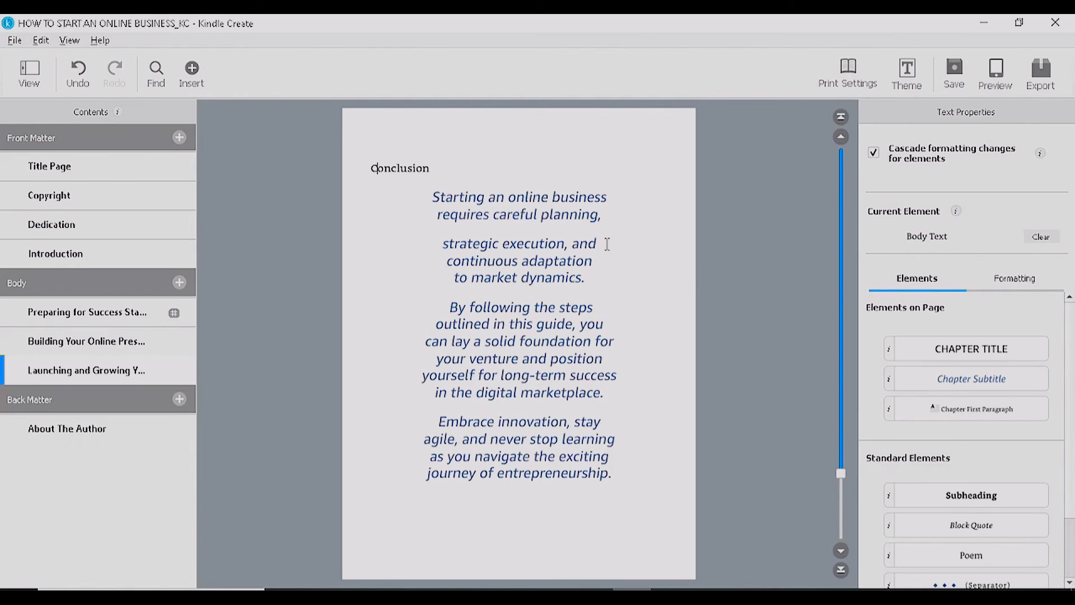
click(843, 136)
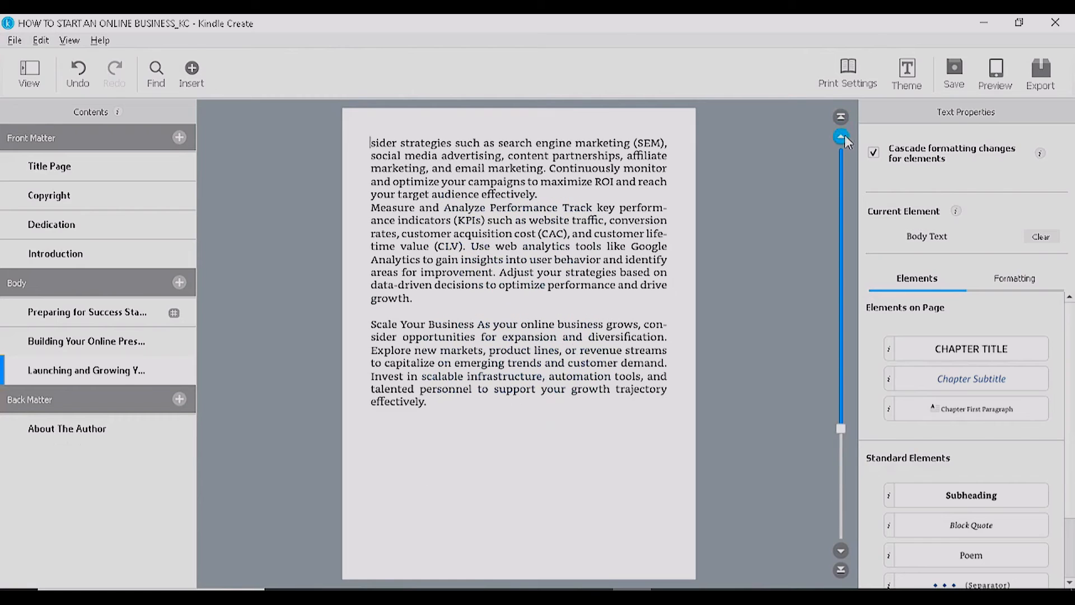
- Apply the Chapter Title element to the "Conclusion" heading and shift the word toward the page centre with leading spaces
click(847, 551)
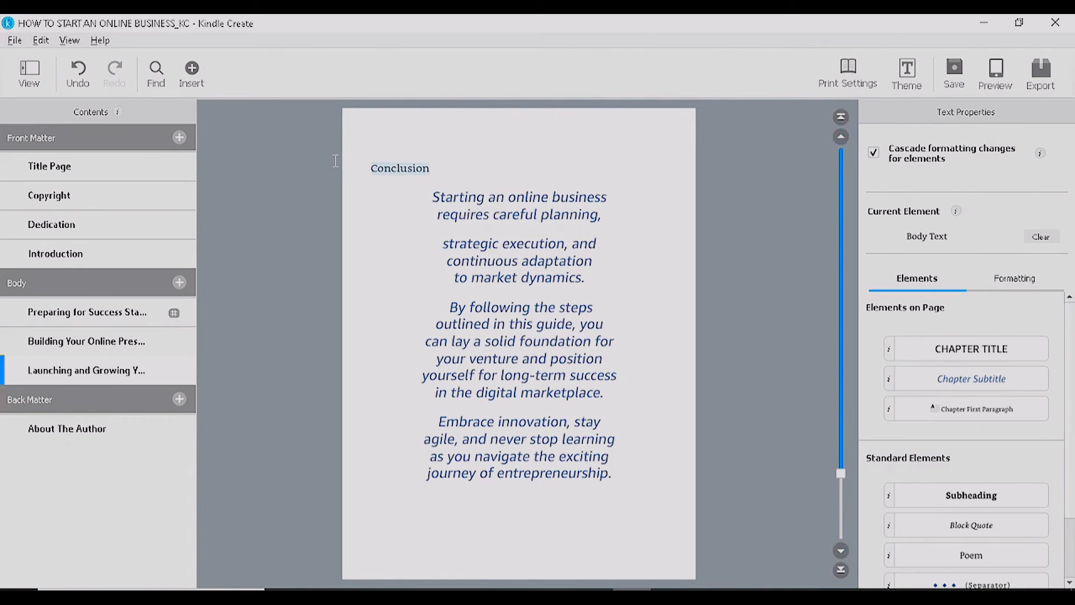
click(975, 349)
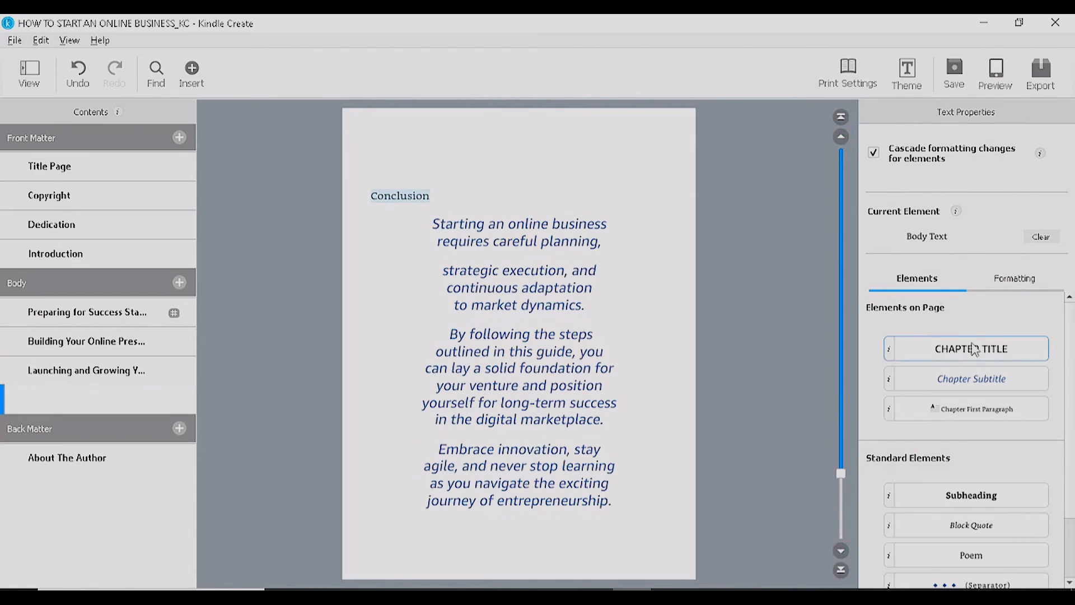
click(368, 195)
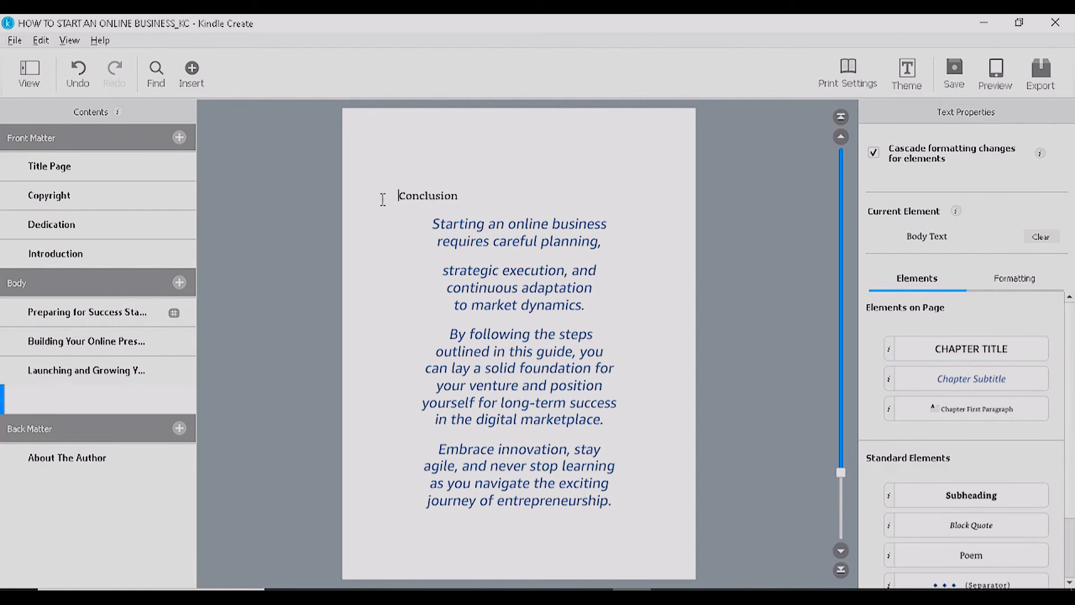
- Set the font size of the "Conclusion" heading to 16
drag(558, 194, 471, 199)
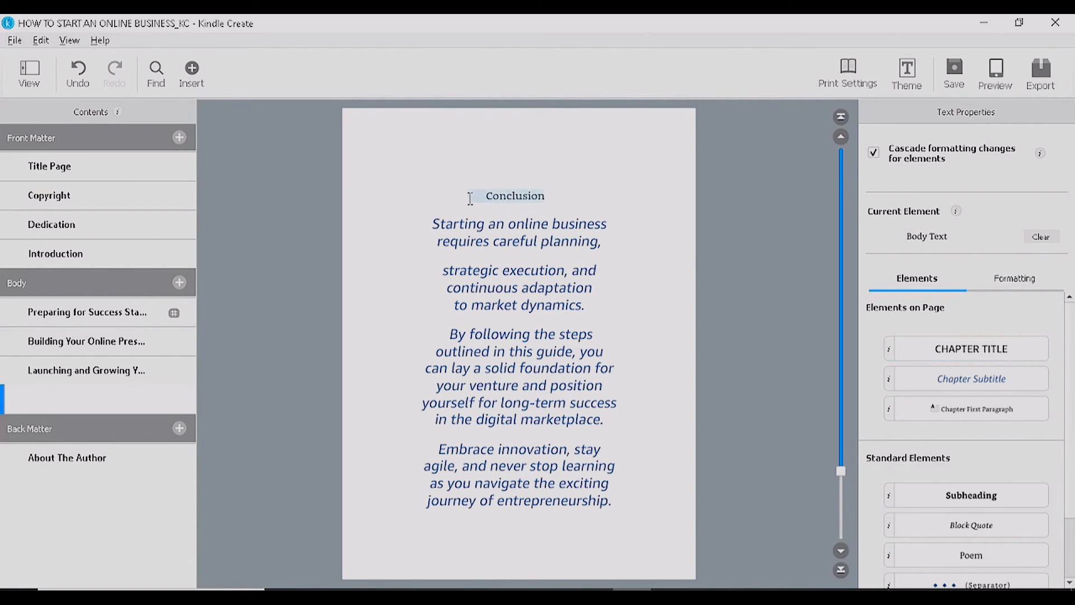
click(1018, 278)
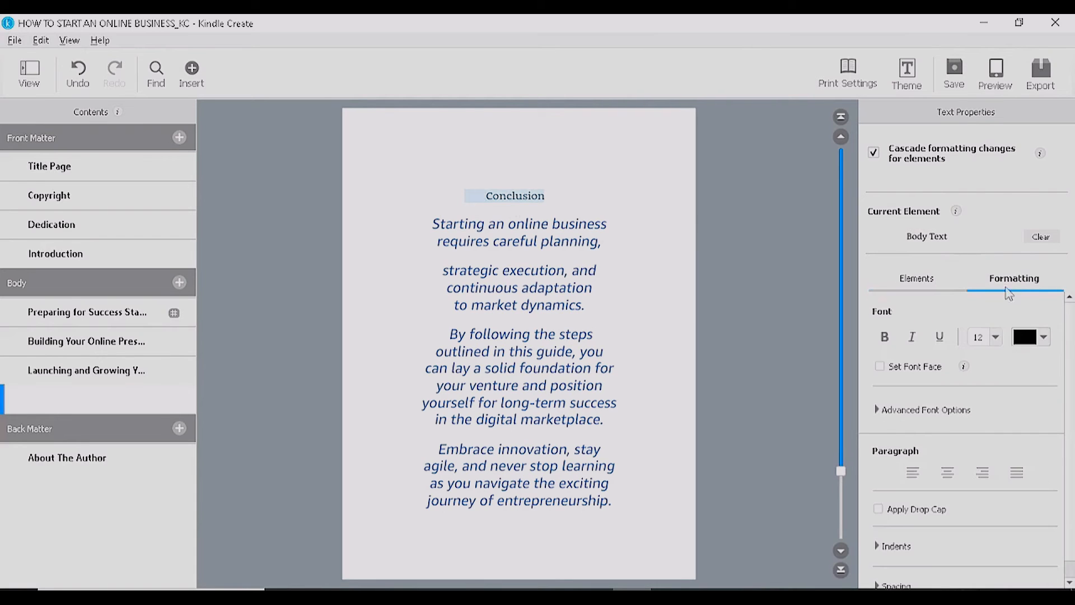
click(996, 337)
click(985, 398)
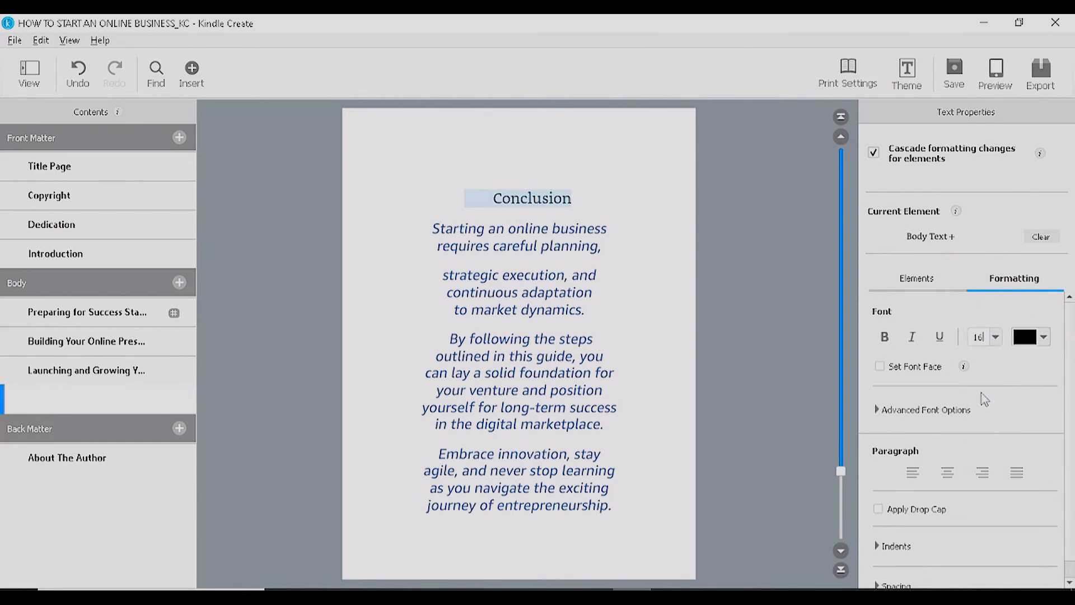
- Remove the surplus leading spaces before "Conclusion" so the heading is centred above the blue text
click(492, 200)
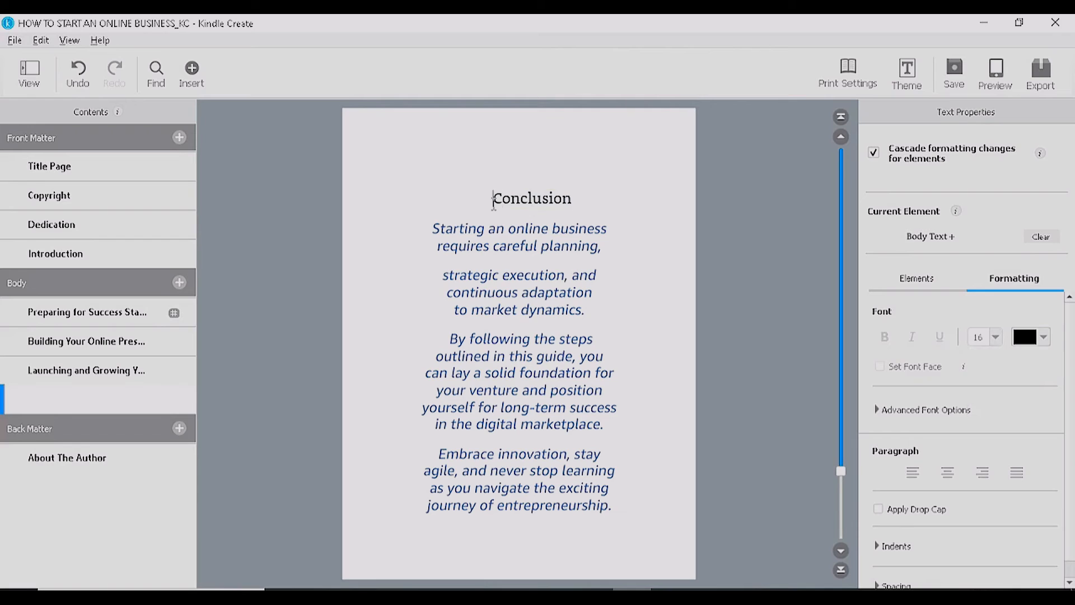
key(BackSpace)
key(BackSpace)
key(BackSpace)
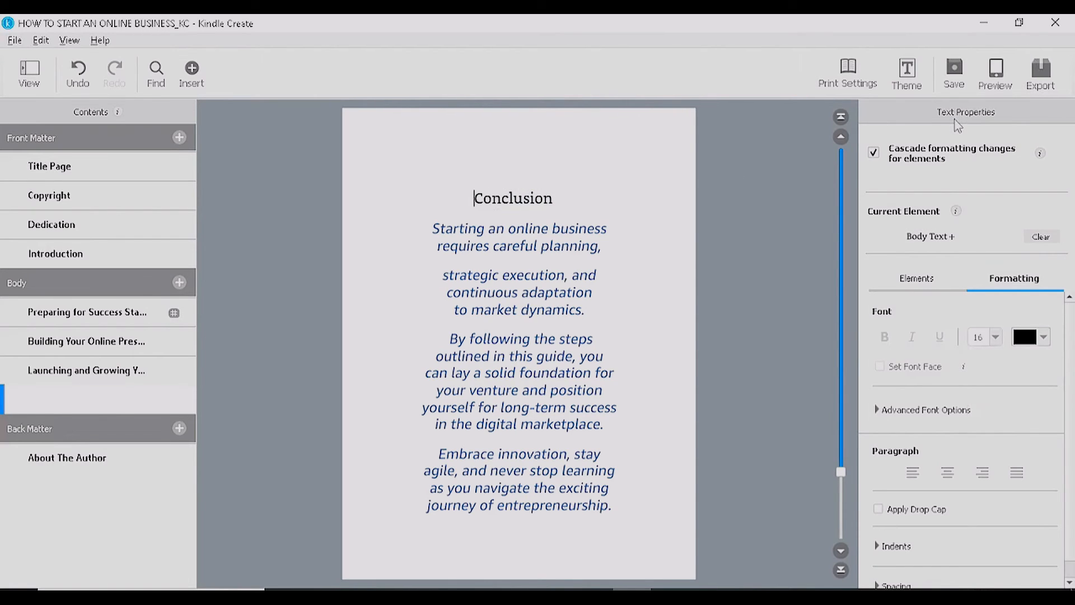
- Export the book in KPF and EPUB formats, choosing the Desktop as the destination folder
click(1040, 82)
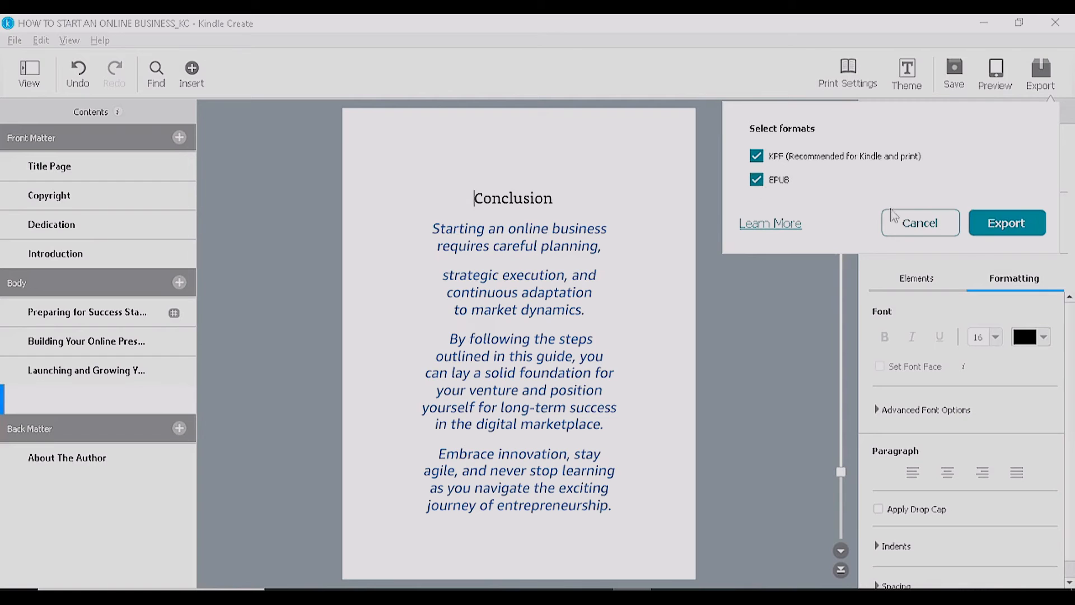
click(1007, 223)
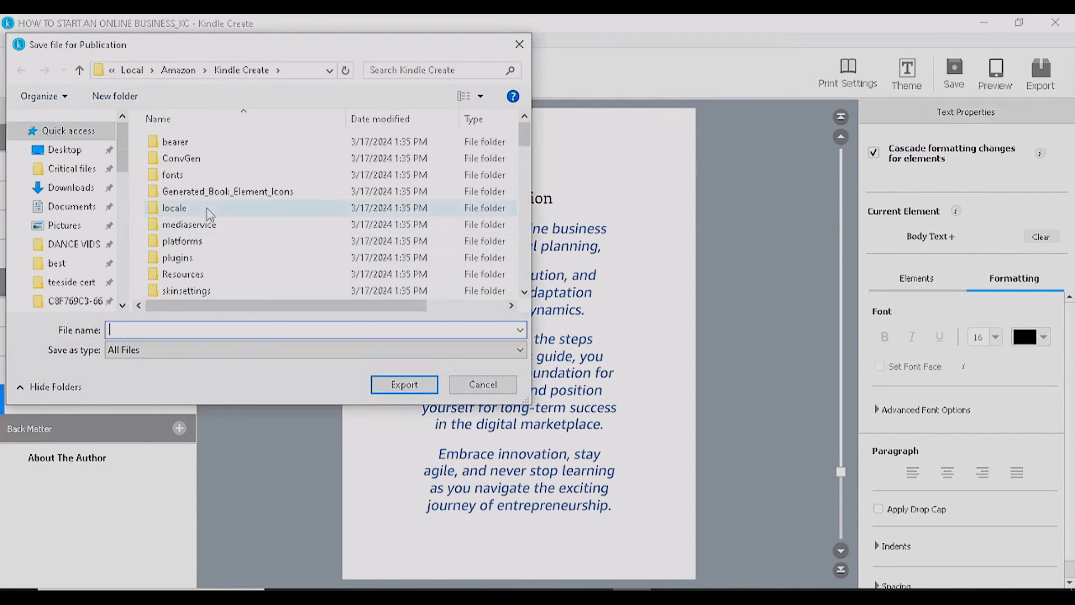
scroll(242, 240, down, 2)
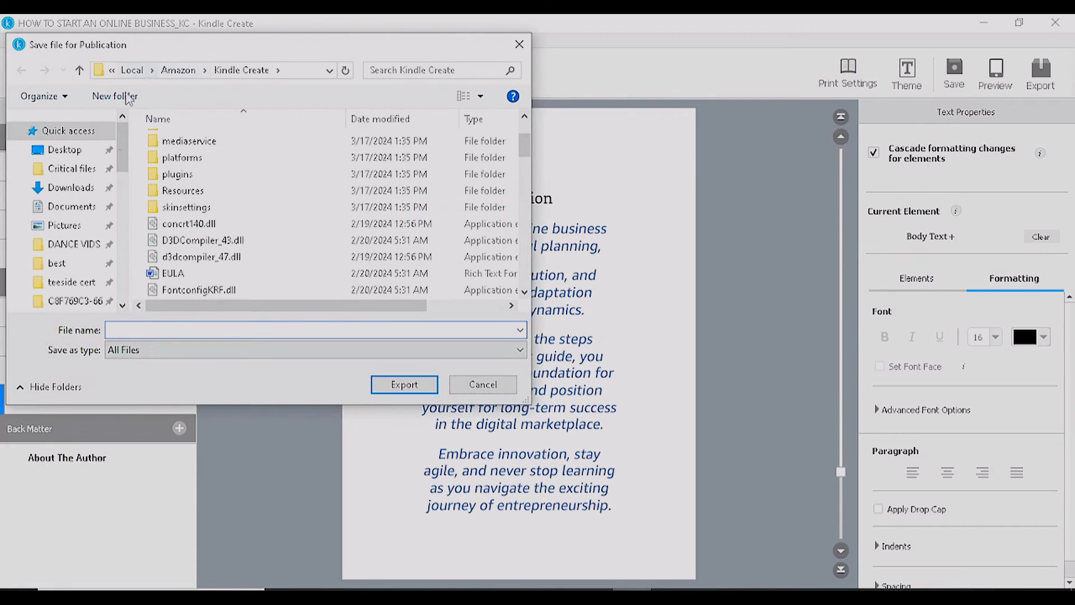
click(73, 153)
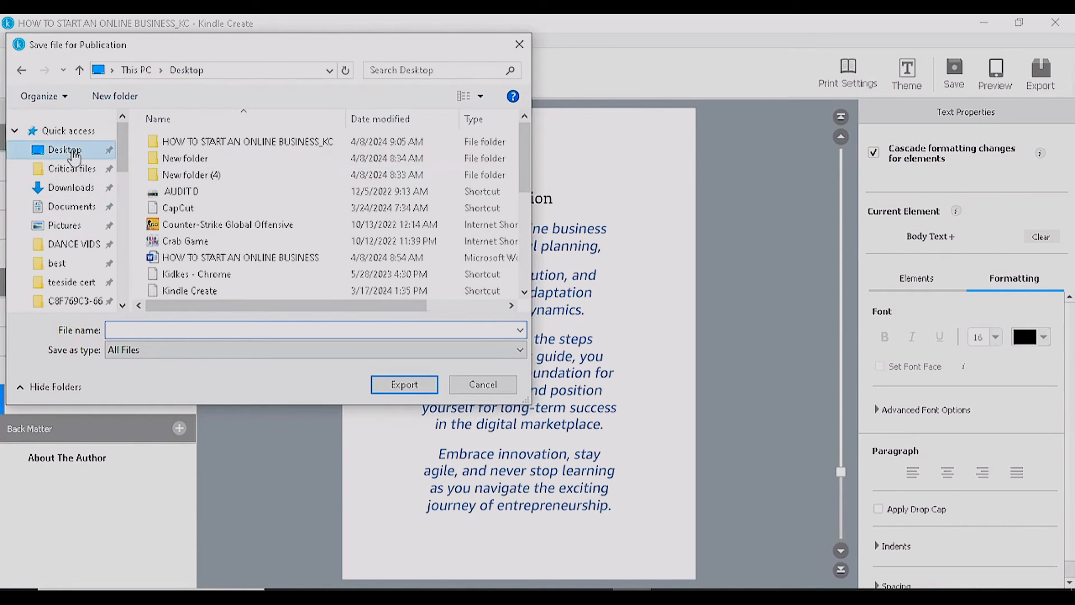
scroll(241, 252, down, 6)
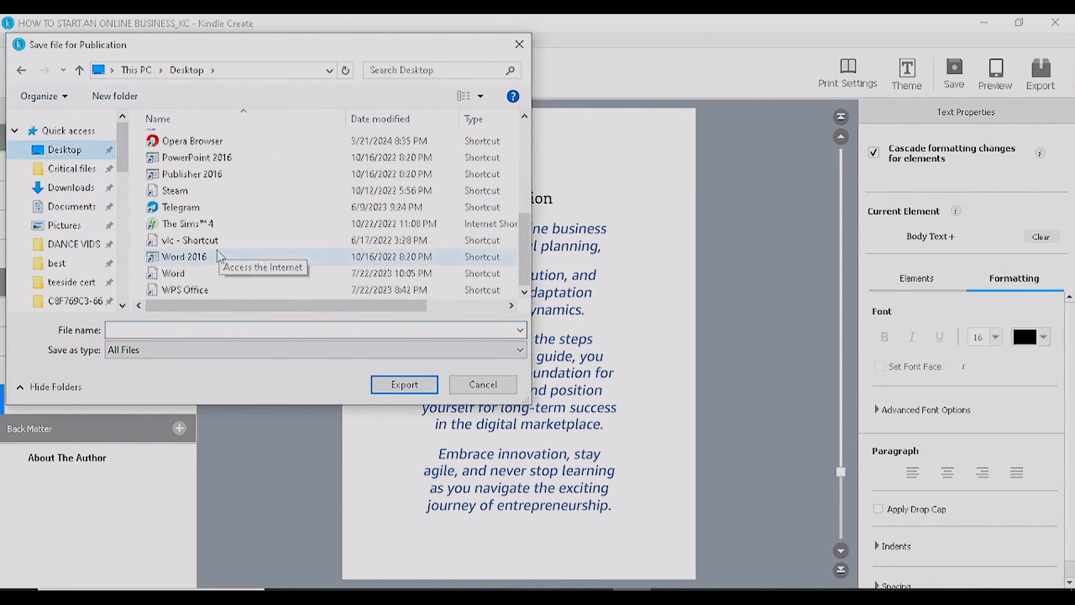
- Name the publication files "how to start an online business", complete the export and dismiss the publishing notice
click(263, 330)
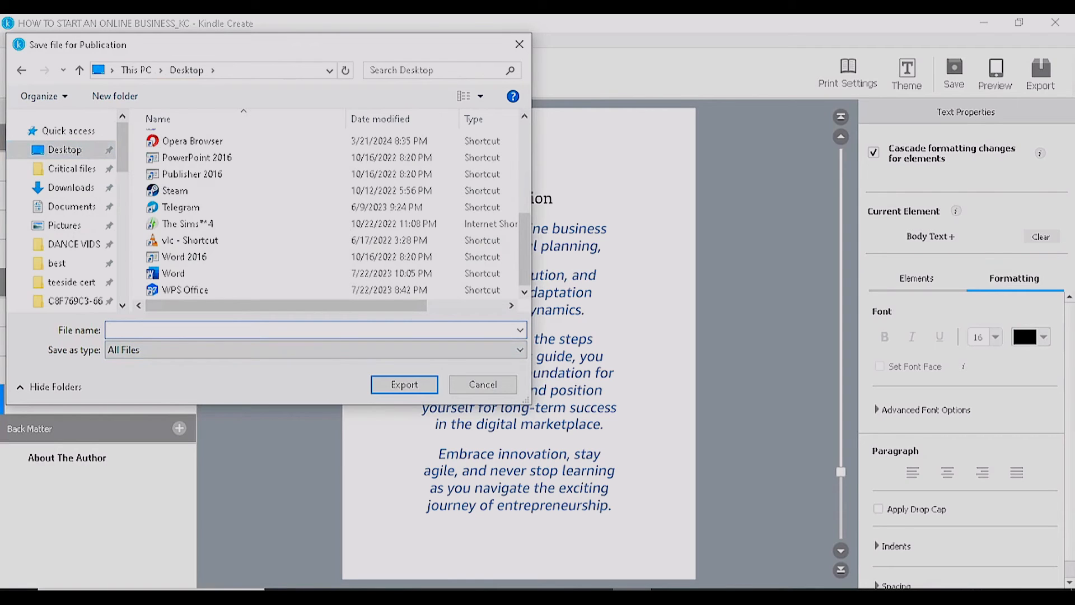
text(how to start an online business)
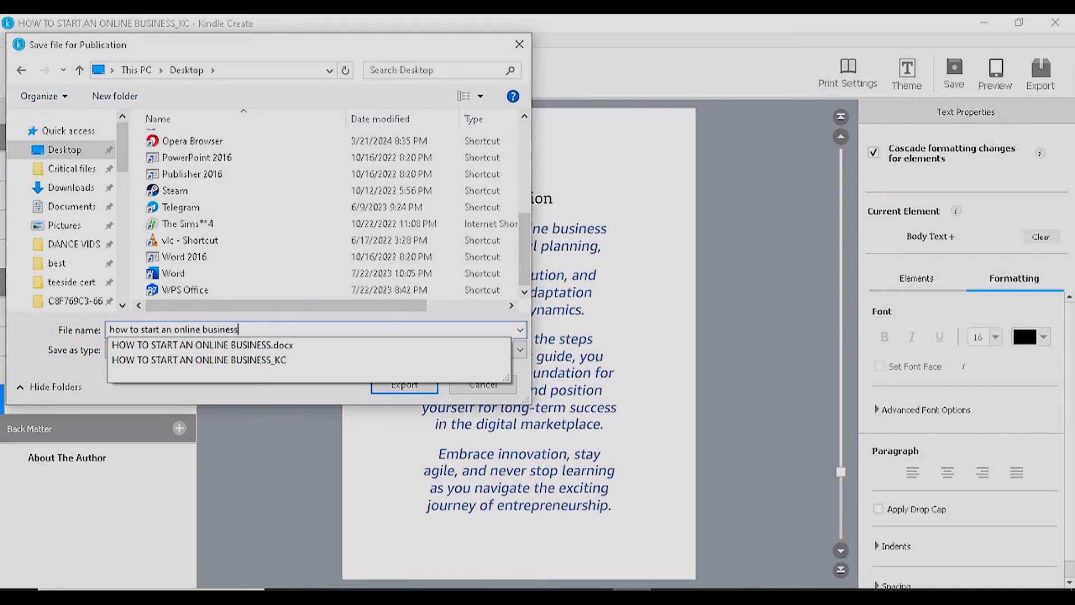
click(262, 330)
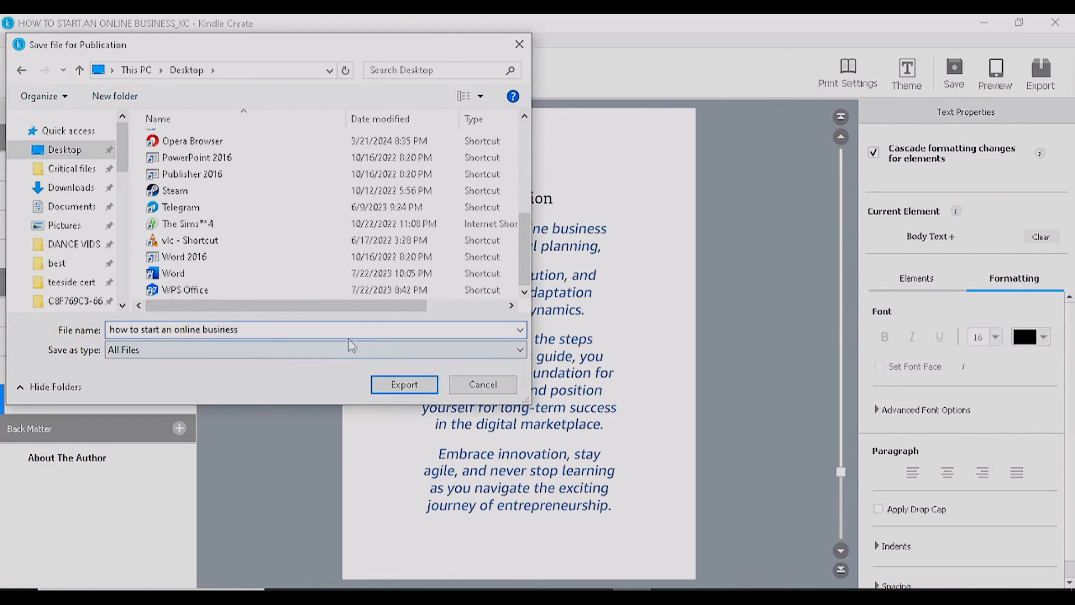
click(405, 385)
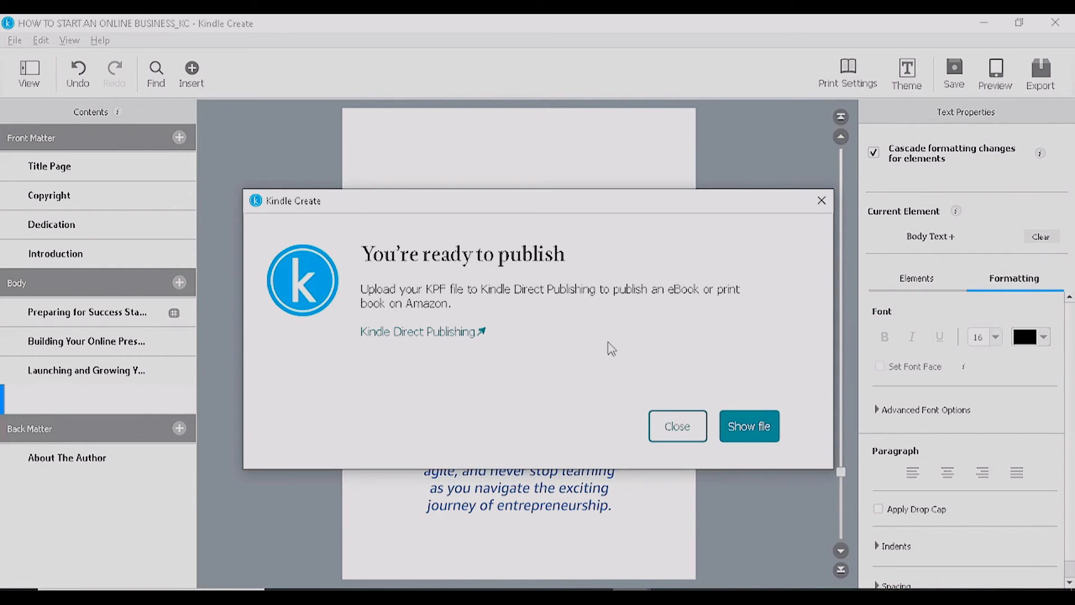
click(678, 428)
- Leave Kindle Create and move "how to start an online business 1.epub" from the EPUB folder onto an empty spot of the desktop
click(984, 24)
click(984, 26)
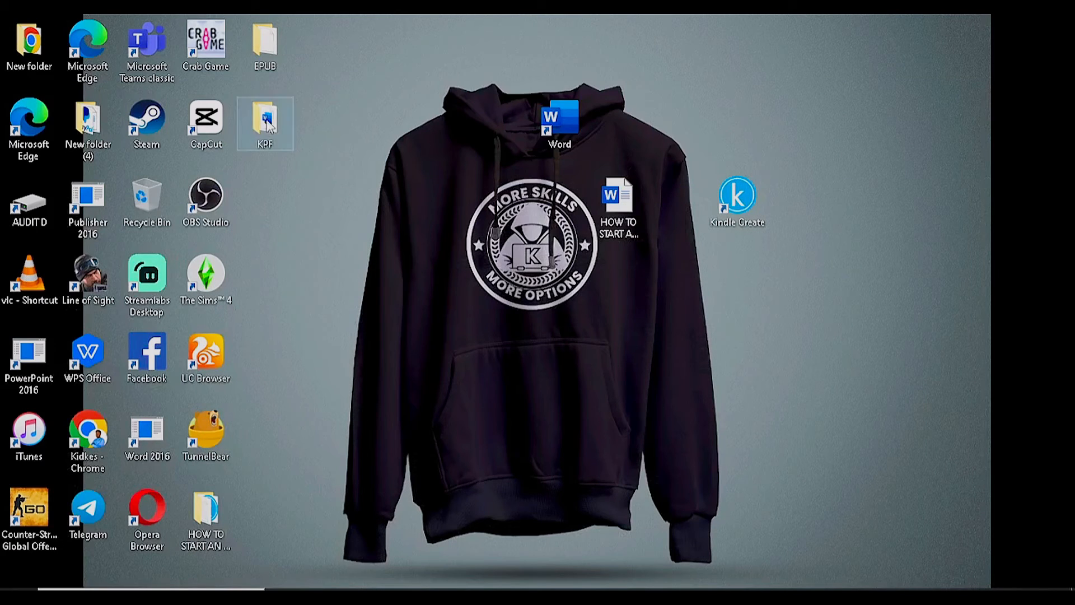
double_click(268, 61)
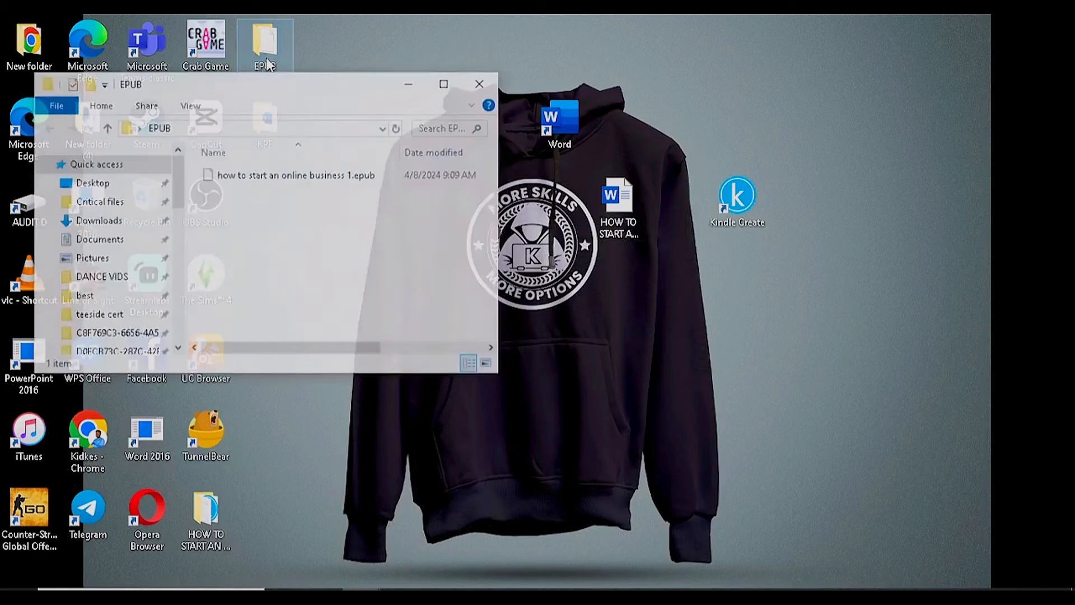
click(287, 178)
drag(286, 182, 809, 401)
click(409, 85)
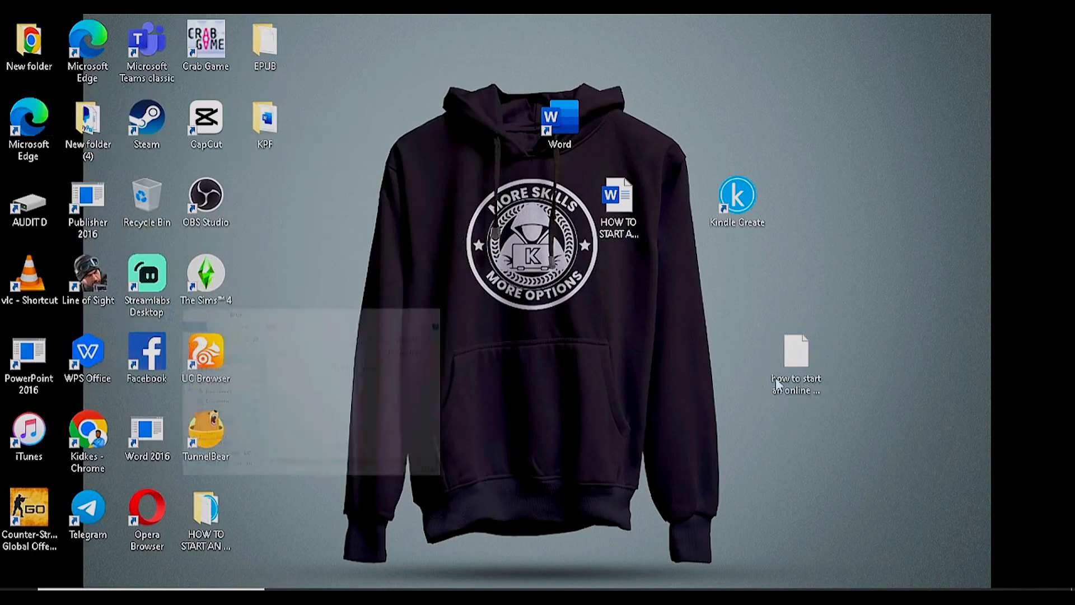
drag(787, 339, 427, 260)
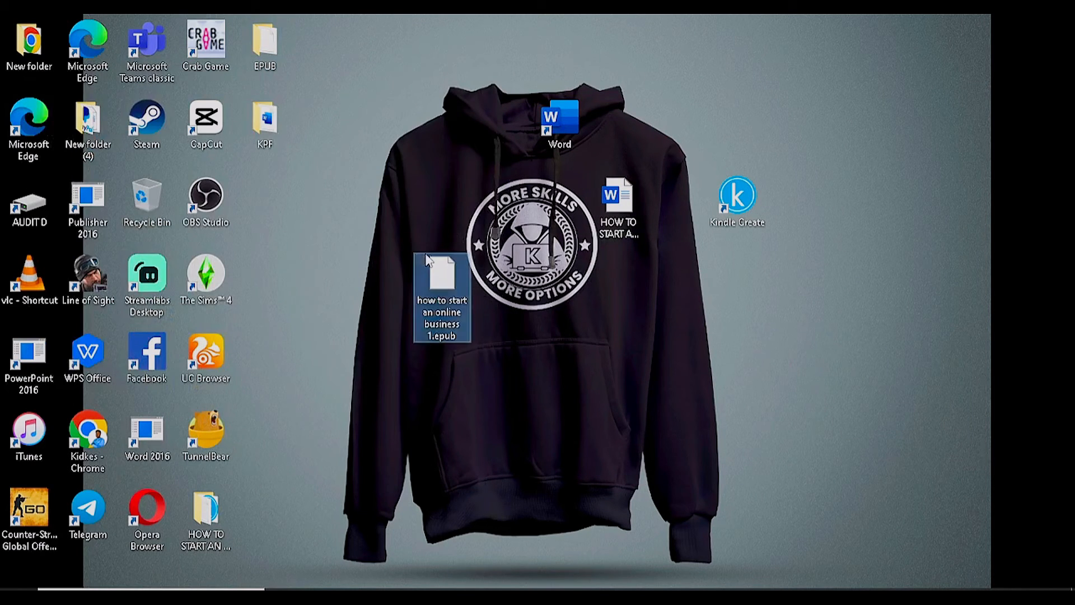
drag(391, 224, 527, 396)
click(397, 226)
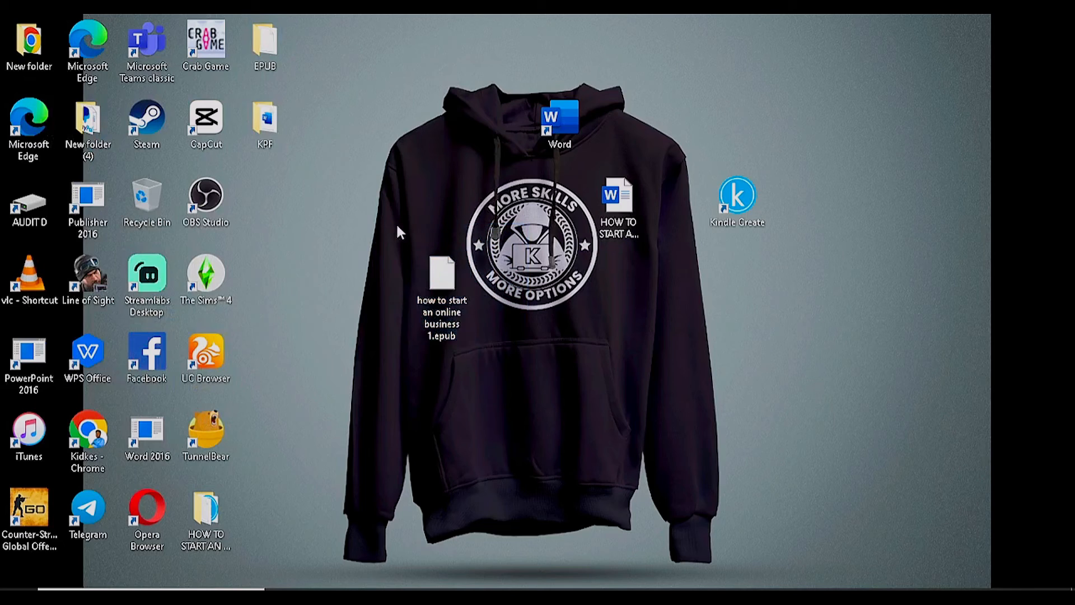
drag(368, 215, 493, 399)
click(514, 353)
mouse_move(439, 297)
mouse_down()
mouse_move(387, 263)
mouse_move(460, 293)
mouse_up()
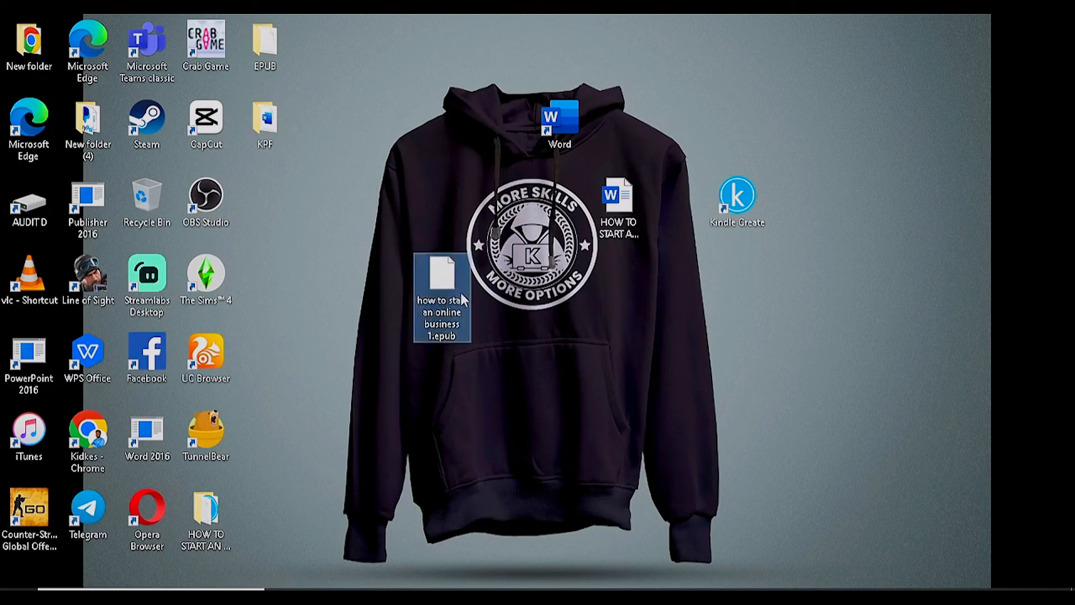
click(506, 295)
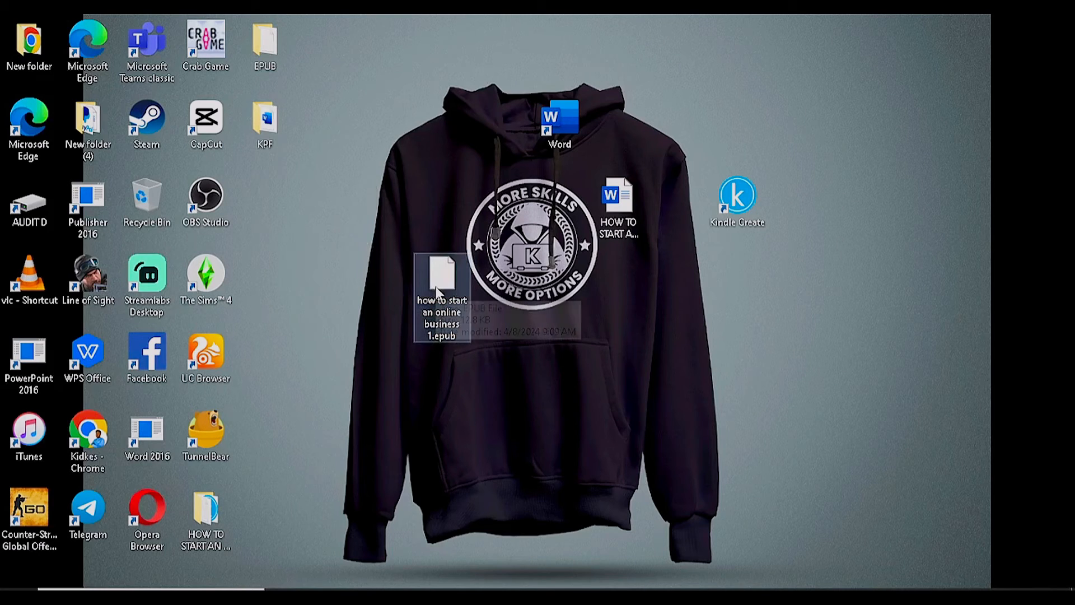
click(436, 287)
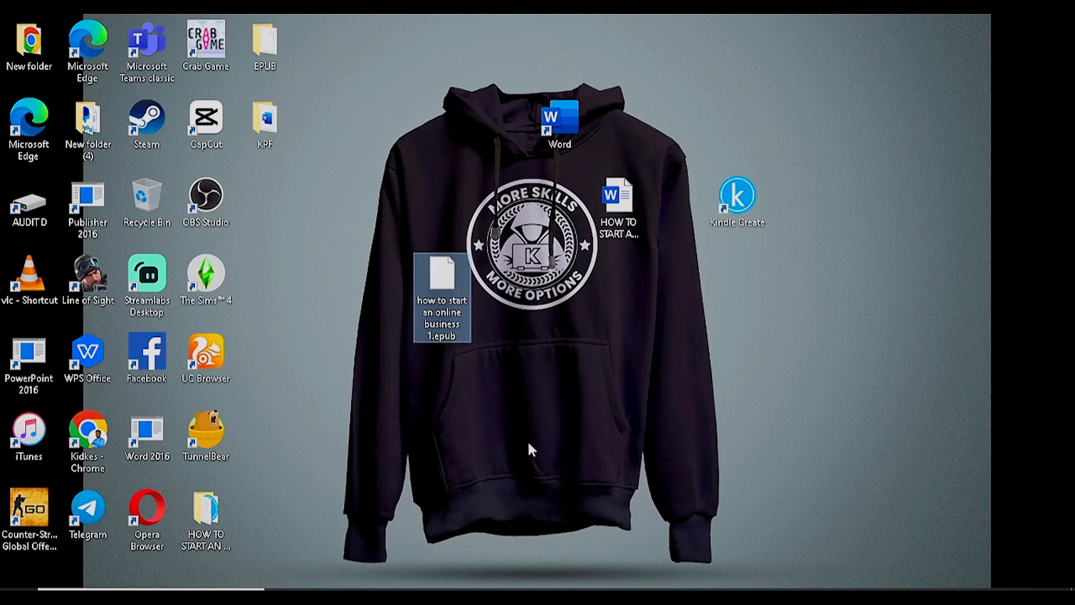
- Switch to Chrome and search Google for "epub to pdf converter" in a new tab
click(536, 585)
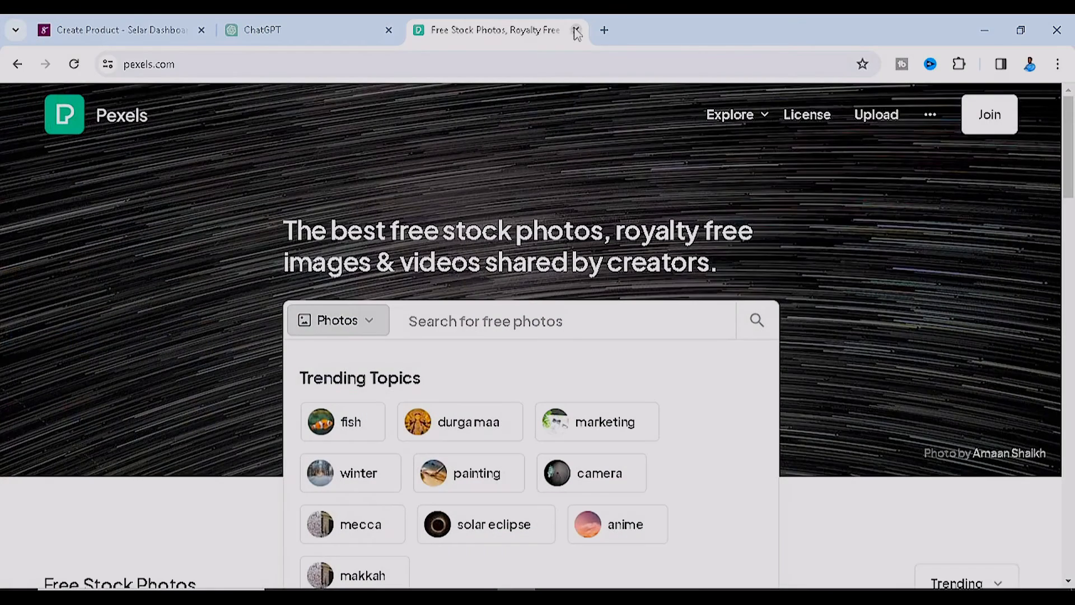
click(603, 30)
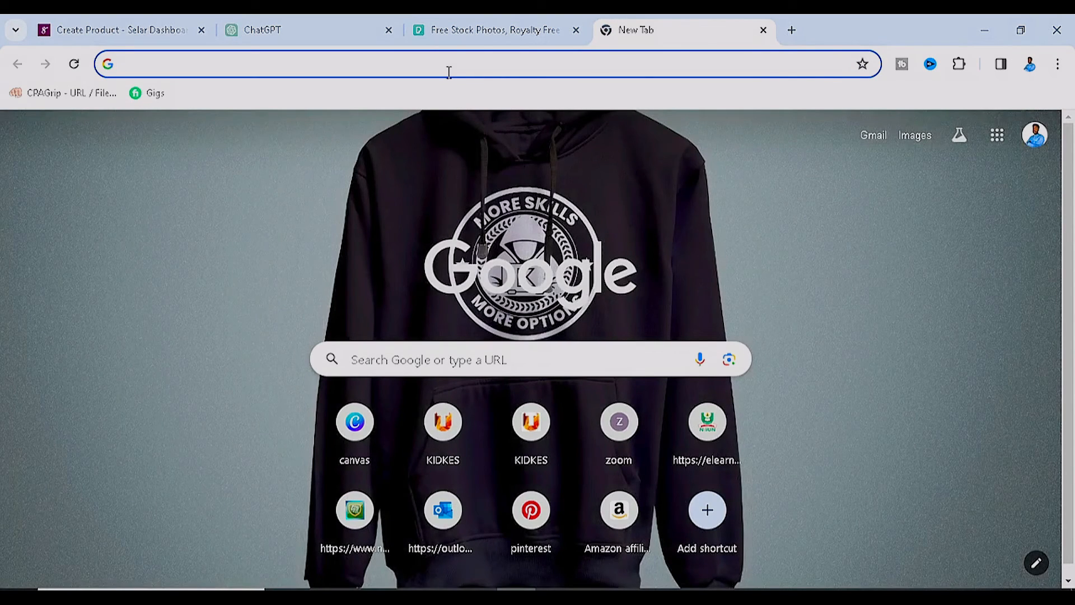
text(epu)
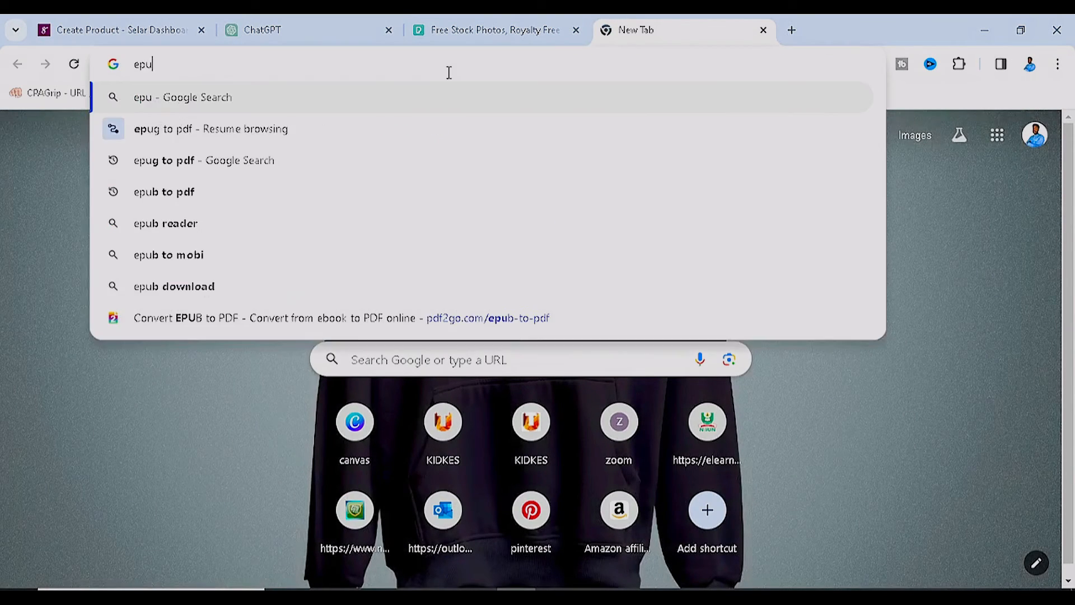
text(b to pdf)
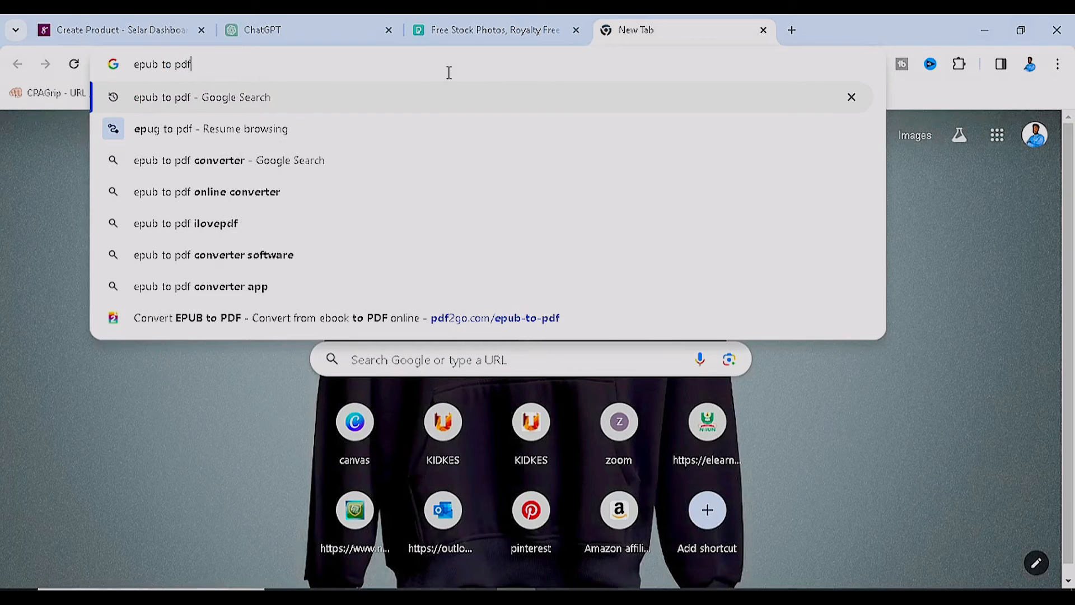
text( converter)
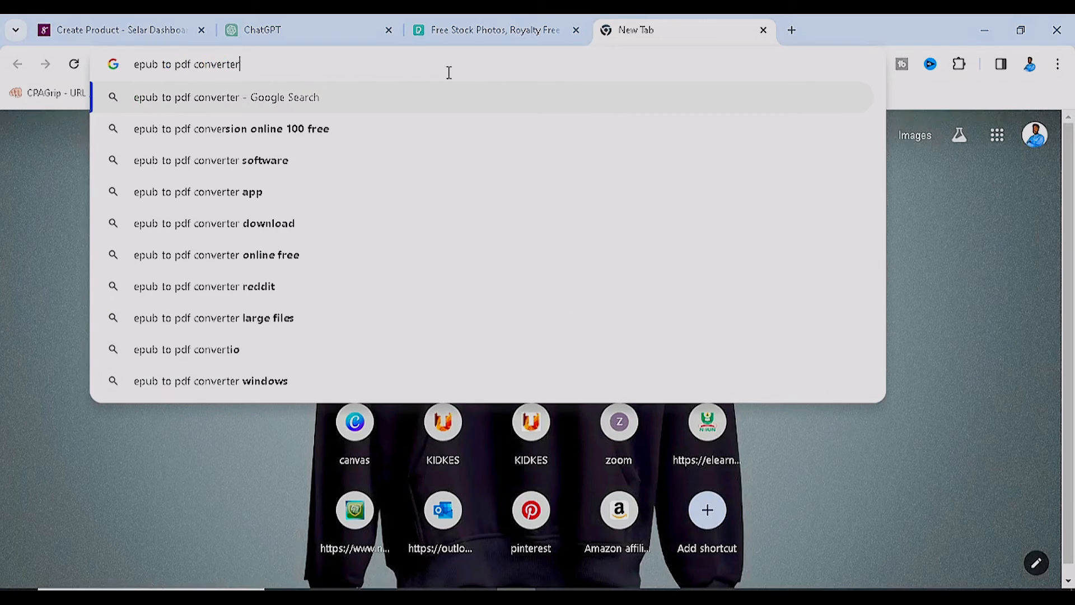
key(Return)
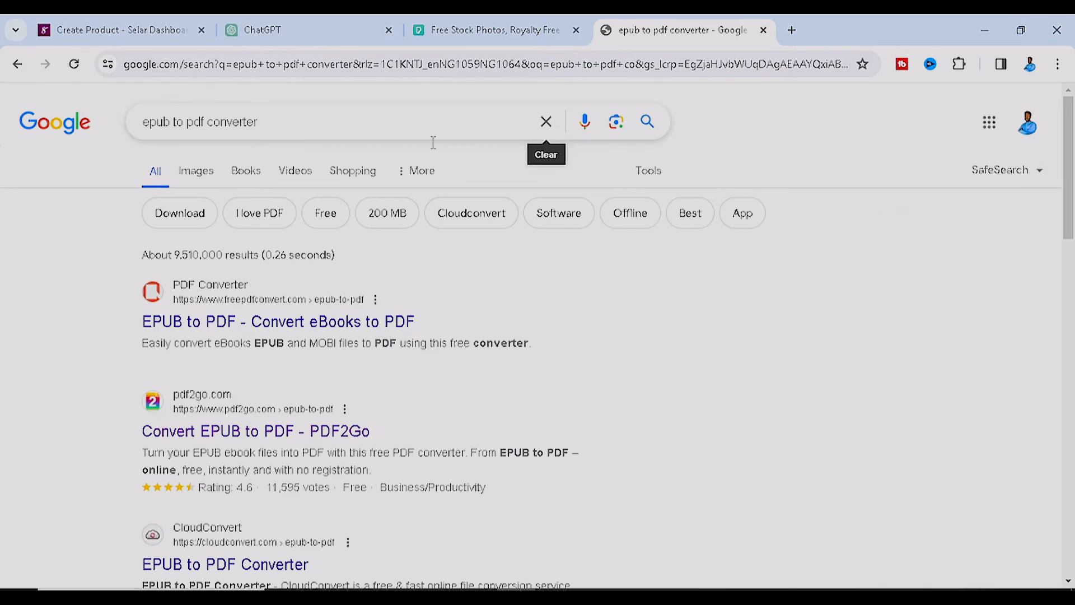
- Open the PDF2Go EPUB to PDF converter and upload "how to start an online business 1.epub" from the Desktop
scroll(252, 395, down, 3)
scroll(207, 190, down, 1)
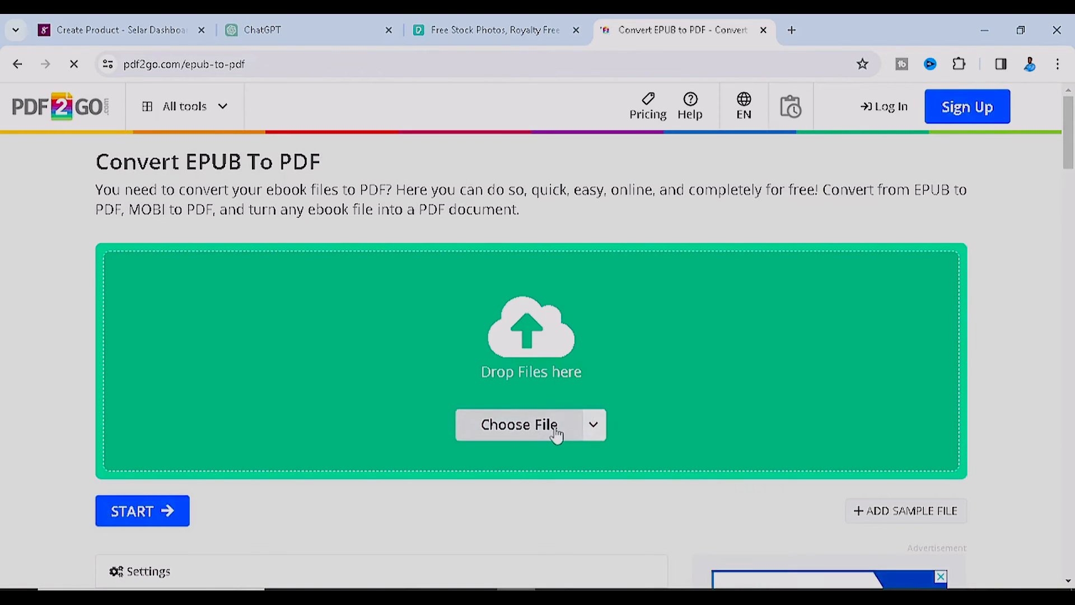
scroll(543, 423, down, 1)
click(554, 346)
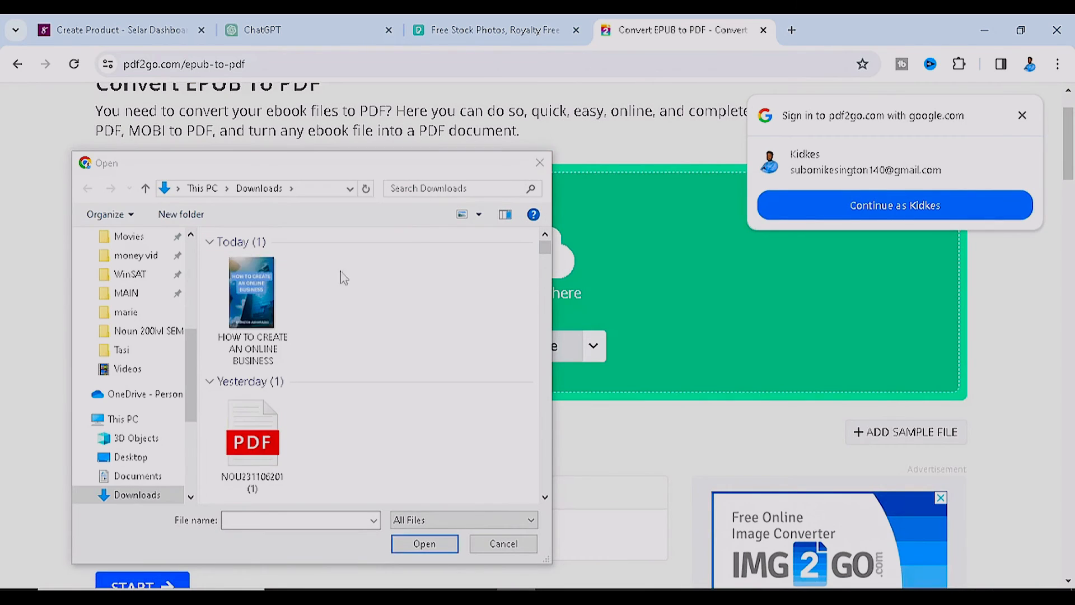
scroll(140, 403, down, 1)
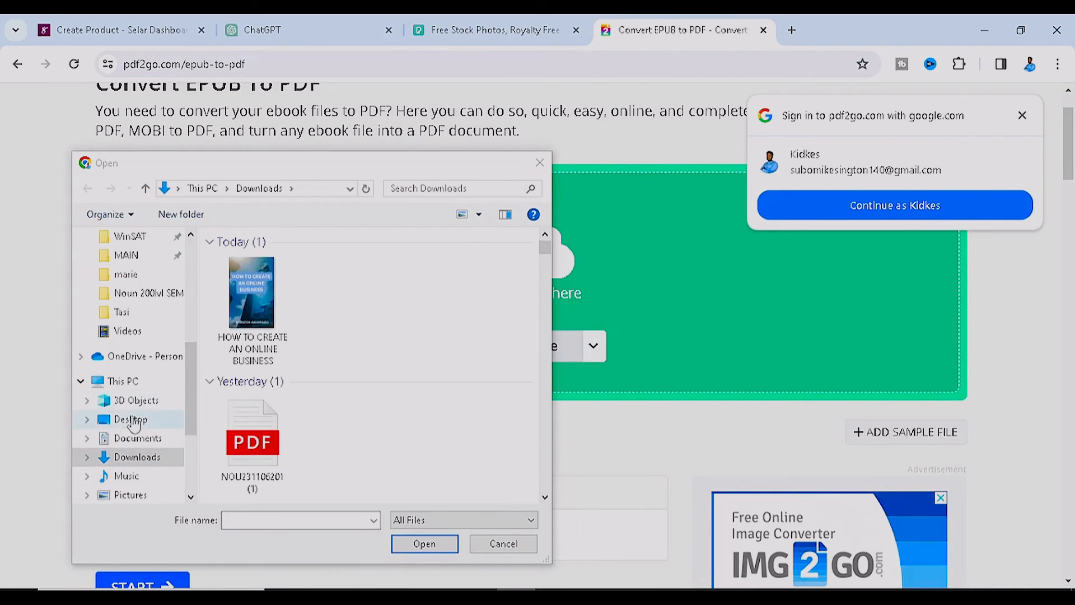
click(135, 424)
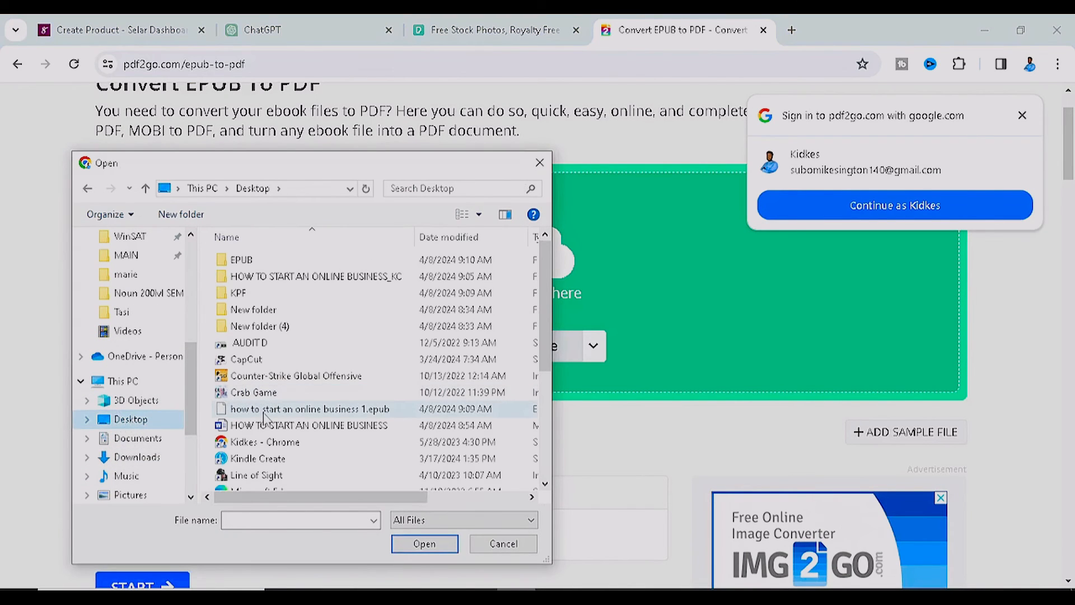
double_click(267, 417)
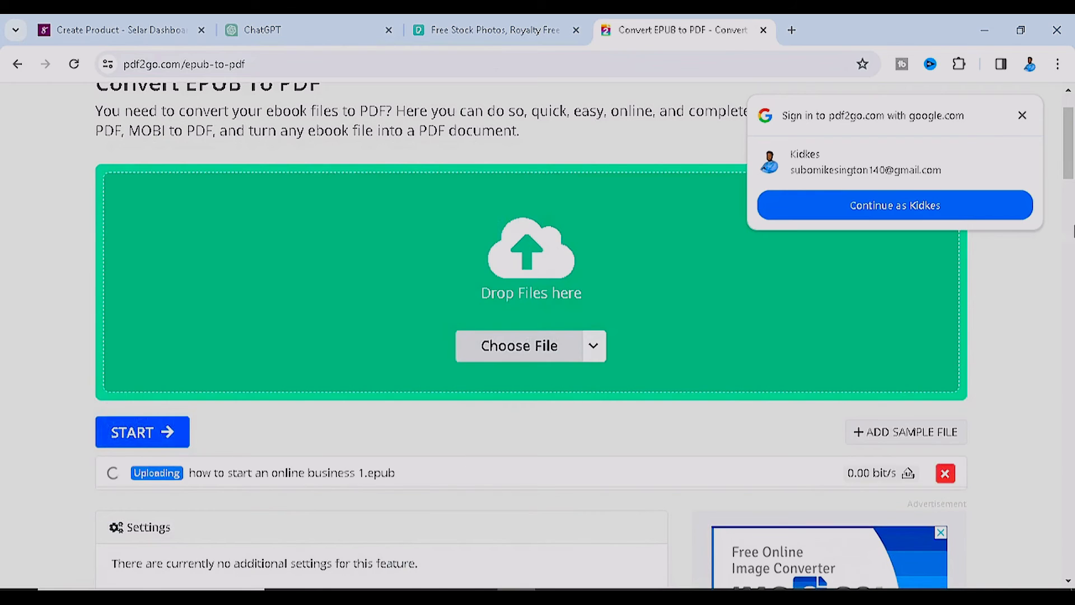
- Sign in to PDF2Go with the offered Google account and decline reloading the site
click(939, 201)
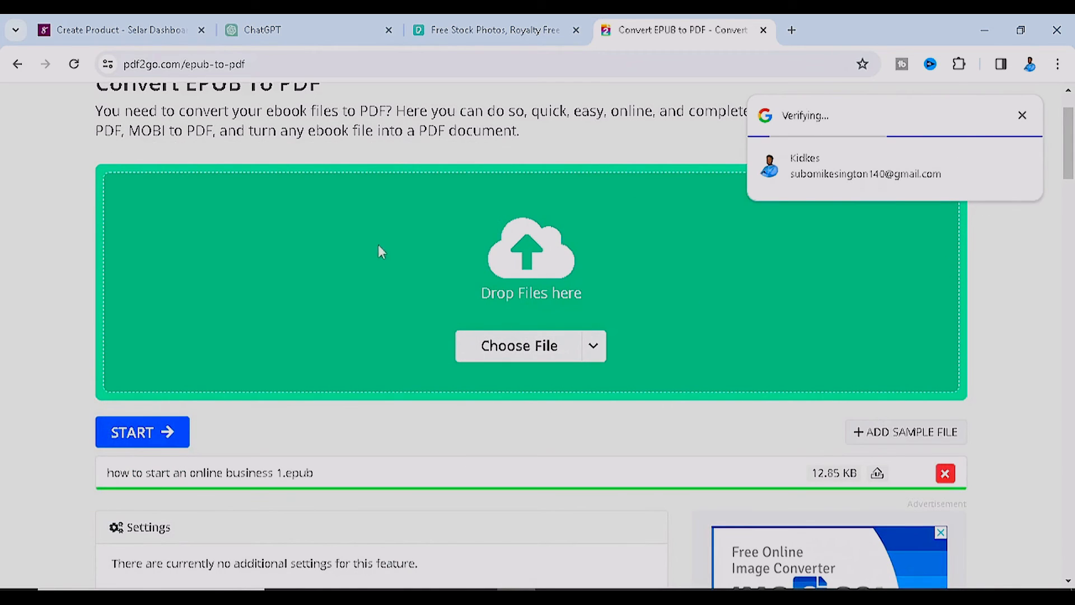
scroll(653, 437, down, 3)
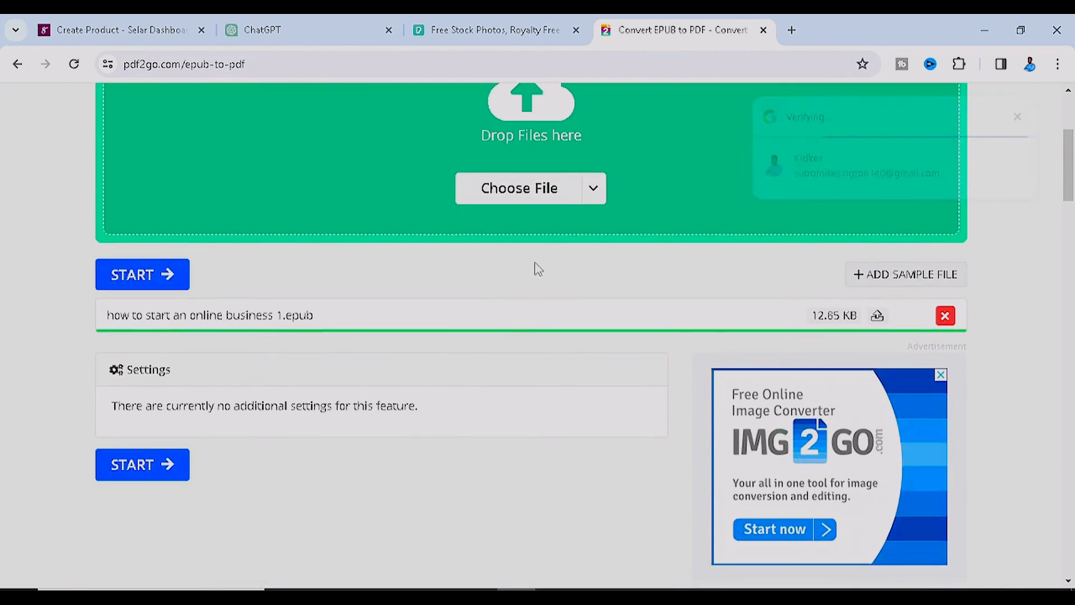
drag(130, 315, 760, 322)
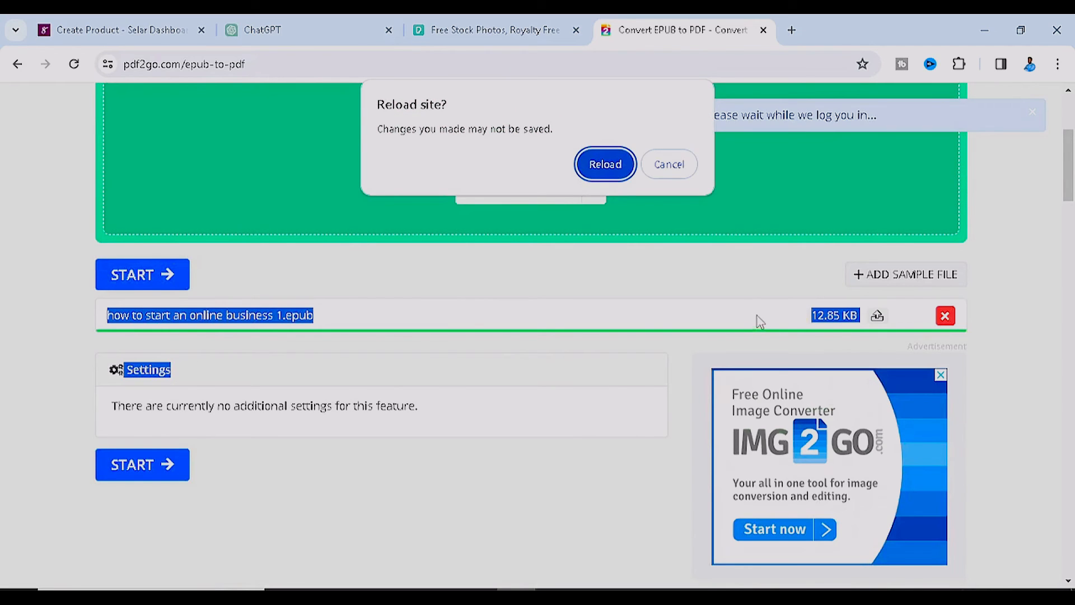
click(668, 168)
- Convert the uploaded EPUB to PDF and download the resulting file
scroll(631, 295, up, 2)
scroll(689, 301, down, 3)
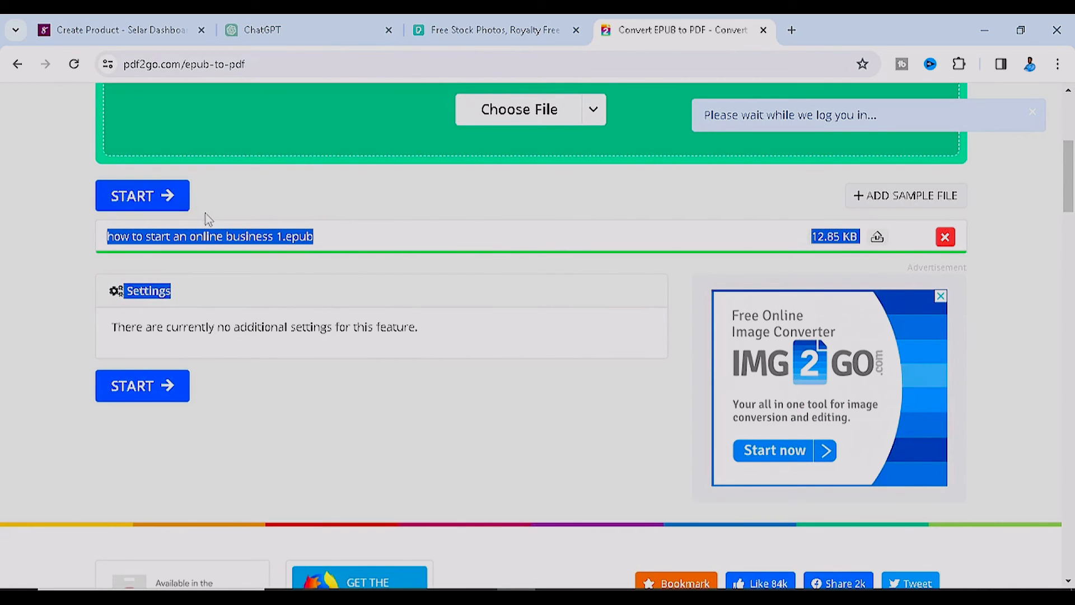
click(165, 200)
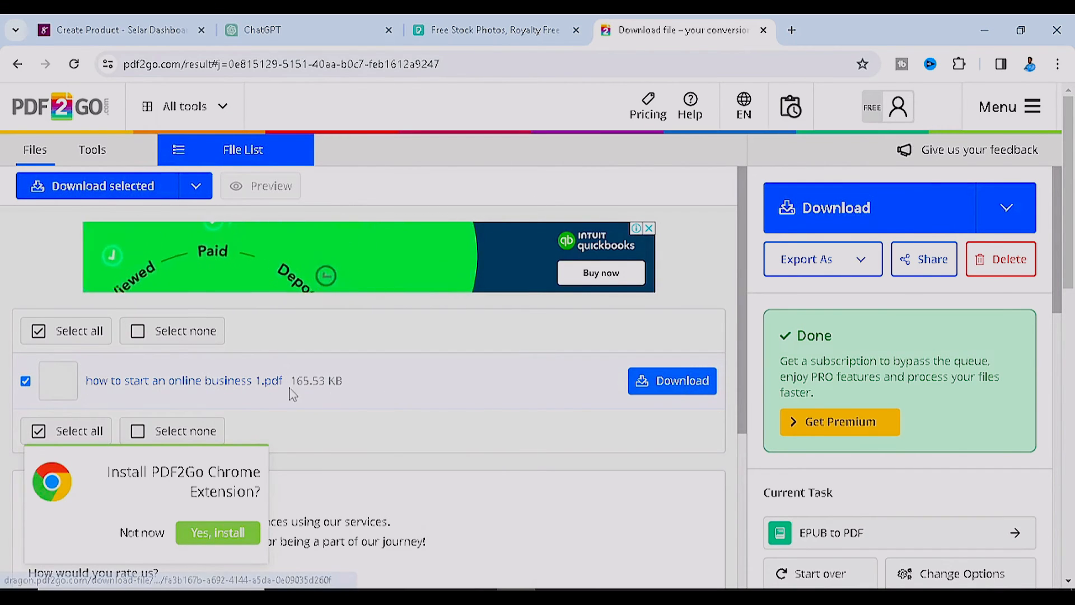
click(672, 385)
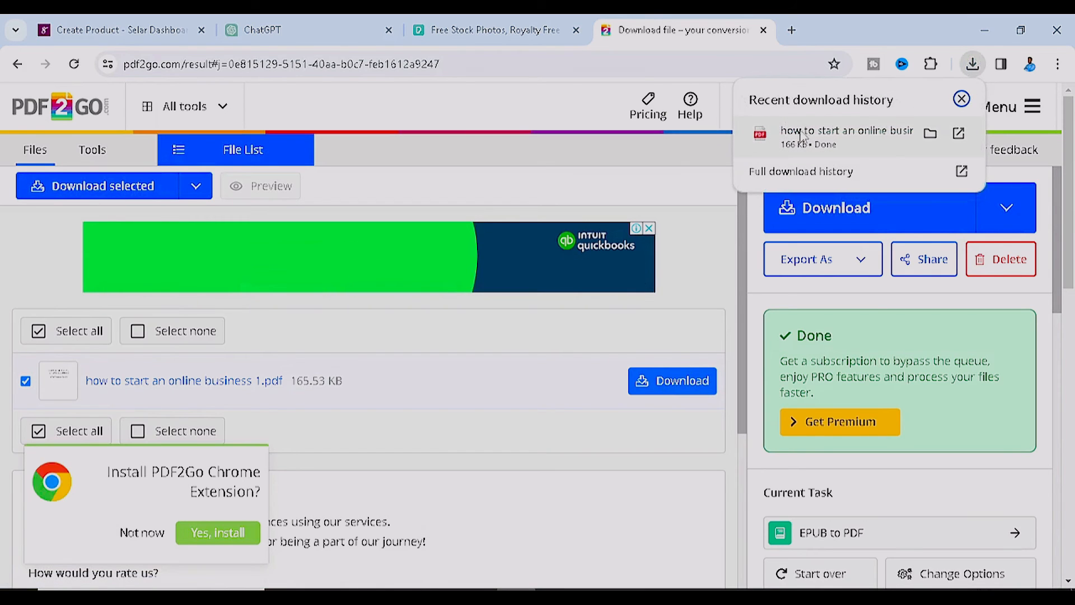
- Move the browser window aside and place the downloaded PDF on the desktop beside the Kindle Create shortcut
drag(946, 33, 429, 144)
click(451, 169)
drag(346, 239, 844, 289)
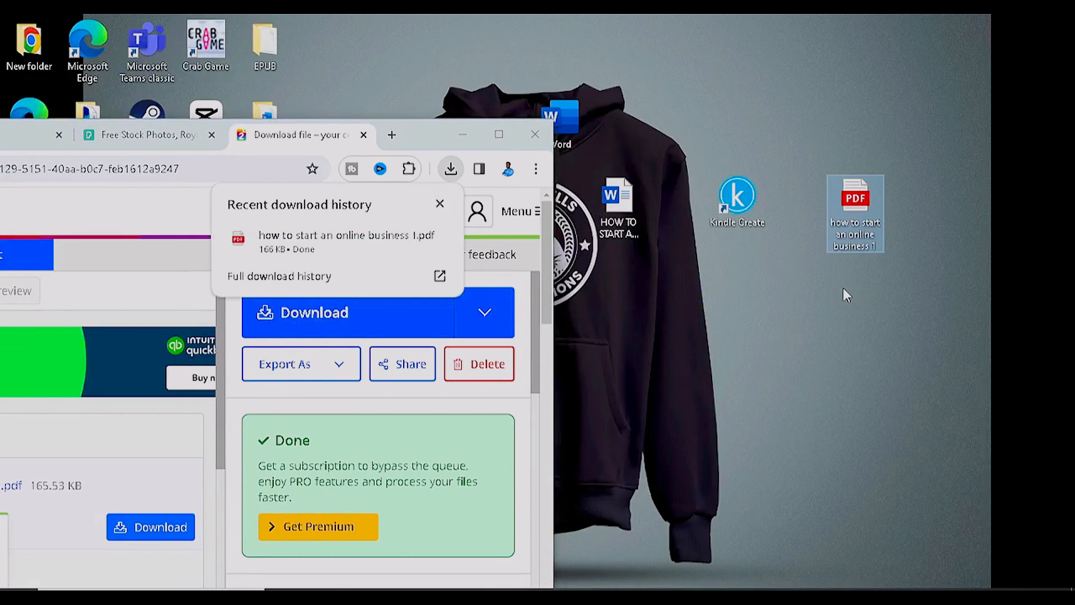
- Bring the browser window back to full size and switch to Selar's Create Product page
drag(424, 137, 664, 158)
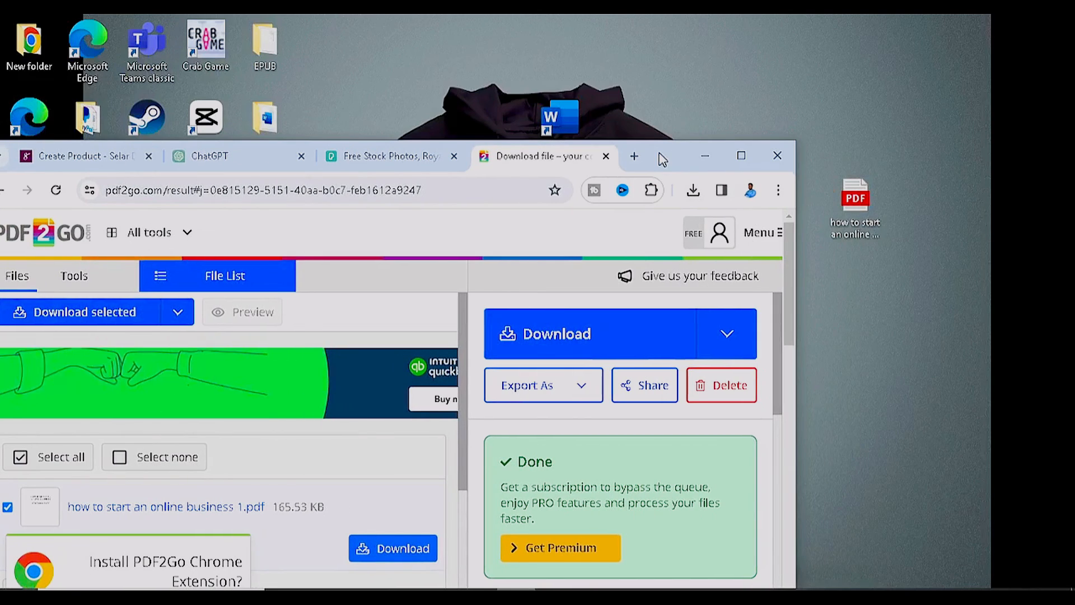
click(741, 157)
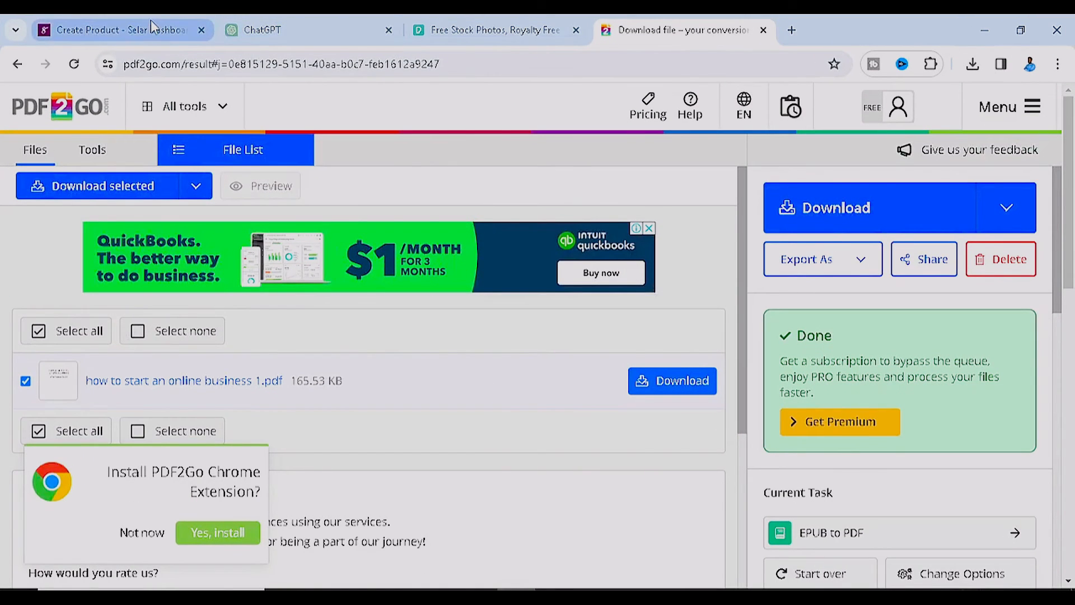
mouse_move(150, 20)
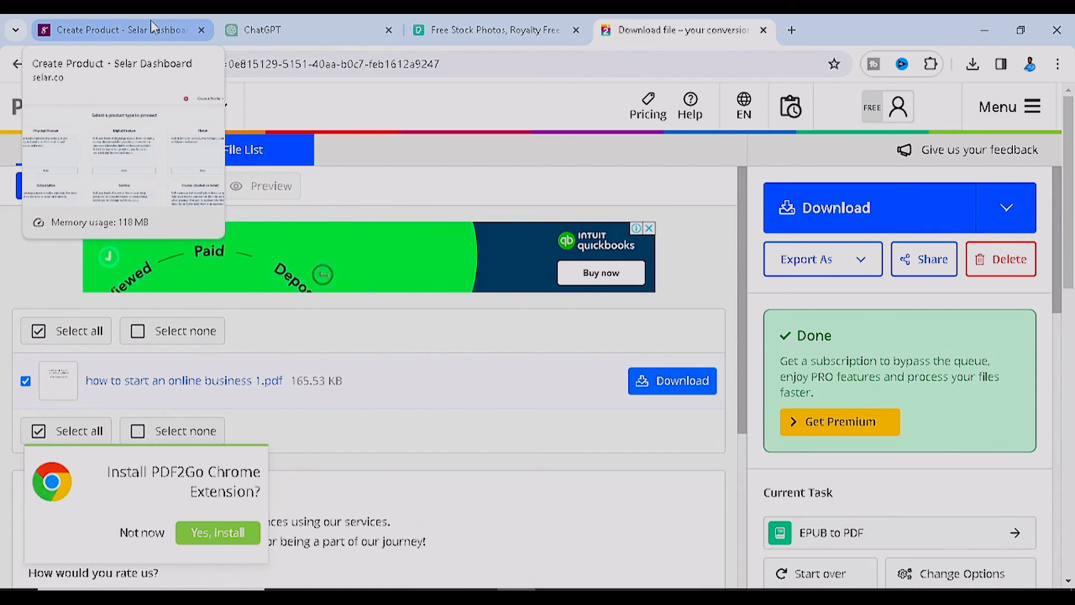
click(151, 21)
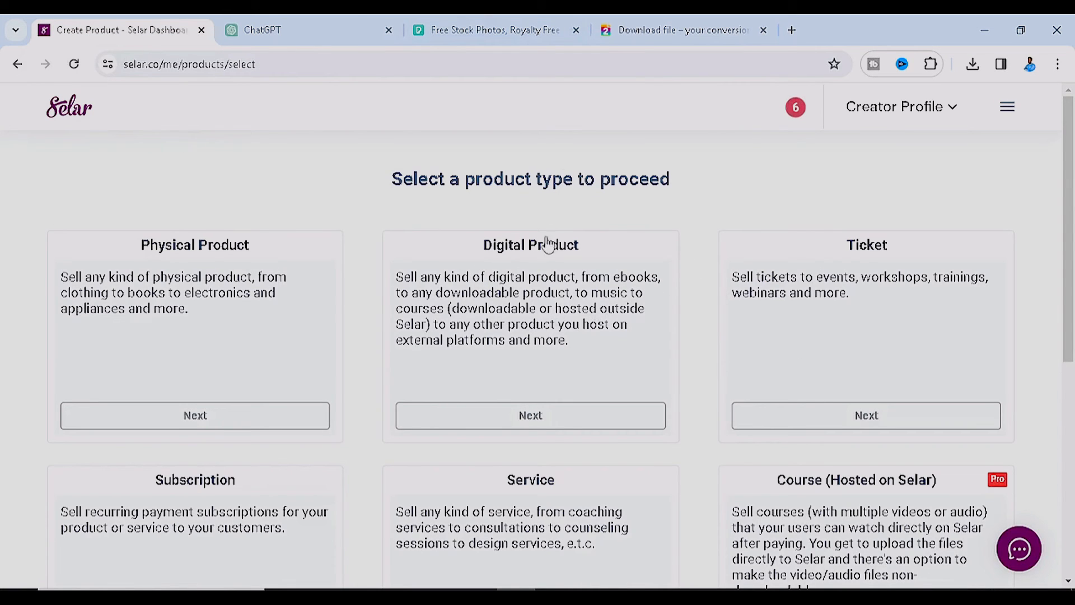
- Review the available product types and start a new listing of the Digital Product type
scroll(672, 274, down, 4)
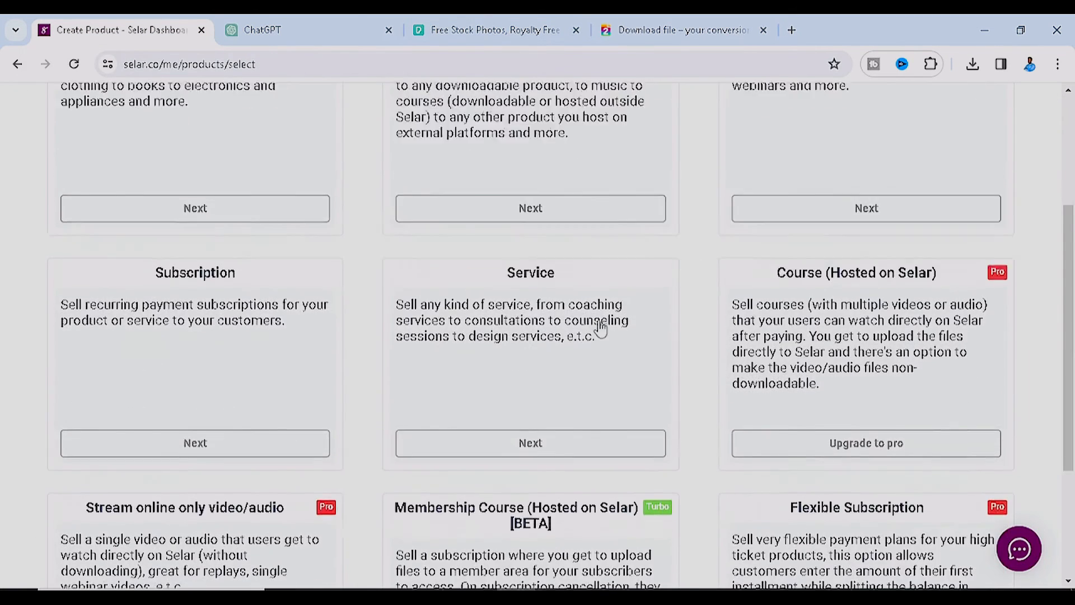
scroll(944, 112, up, 4)
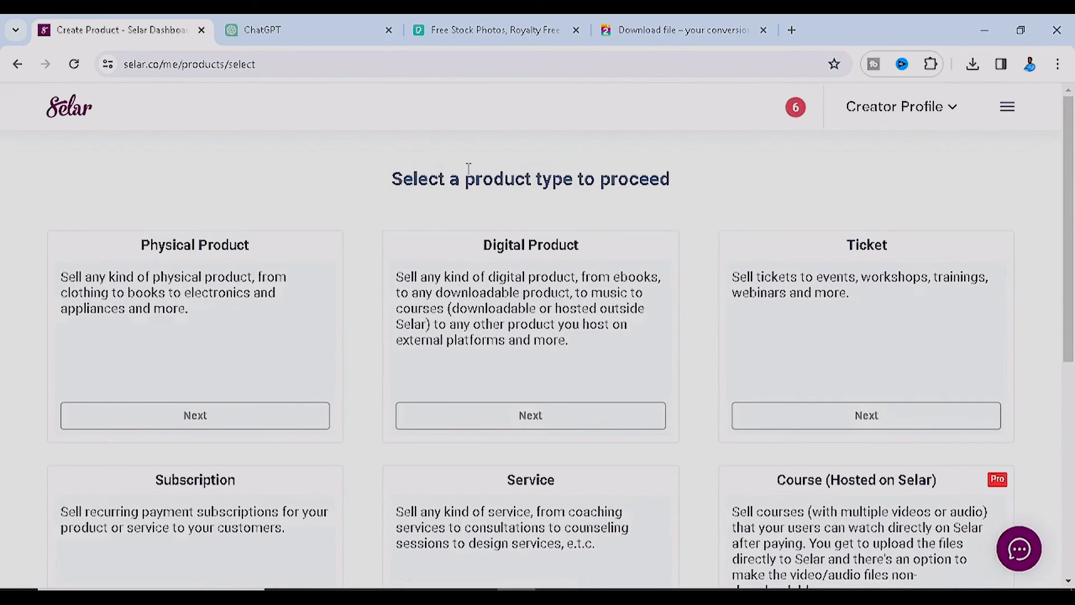
scroll(468, 242, down, 1)
drag(486, 168, 578, 167)
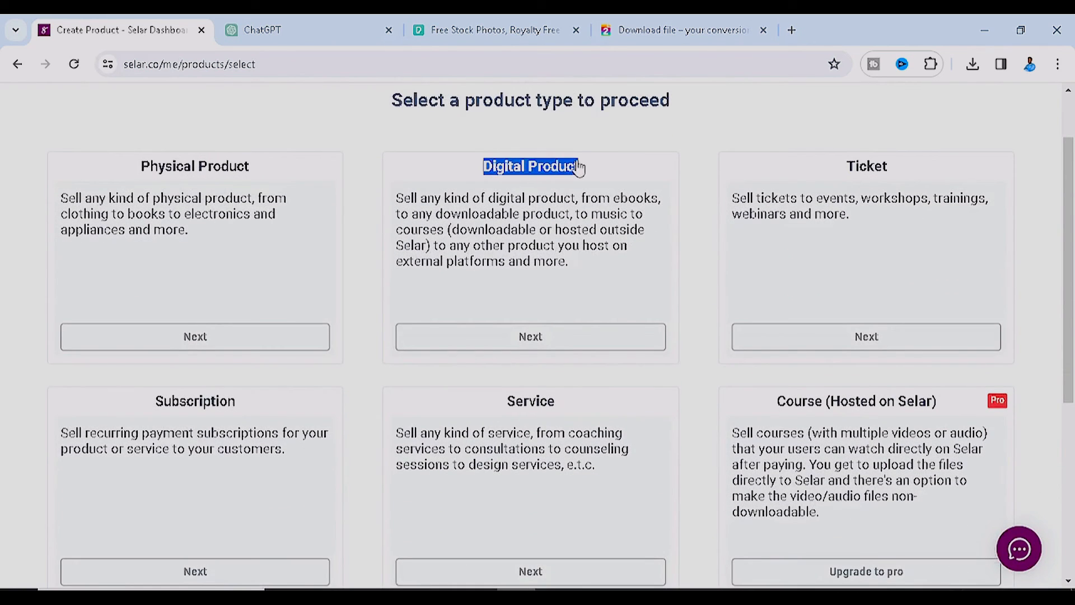
drag(611, 200, 657, 201)
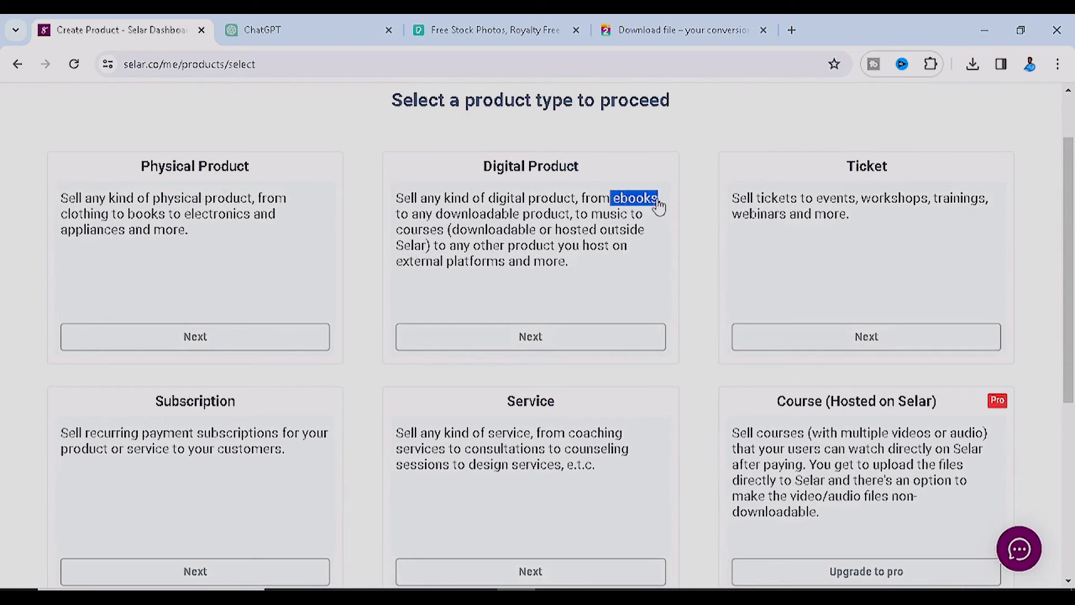
click(556, 341)
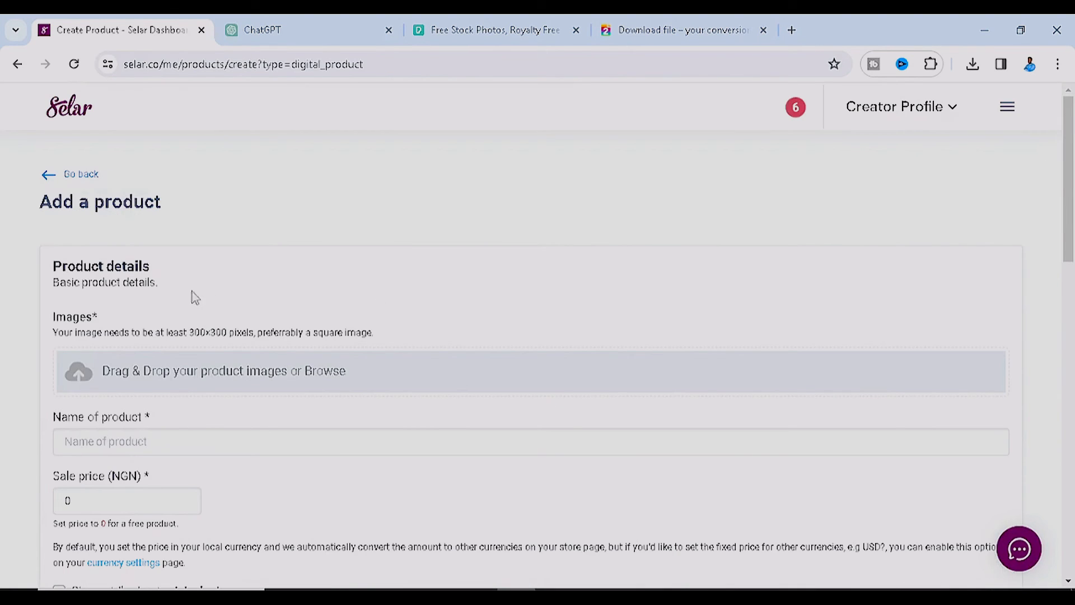
- Upload the "HOW TO CREATE AN ONLINE BUSINESS" PNG cover from Downloads as the product image
scroll(195, 297, down, 3)
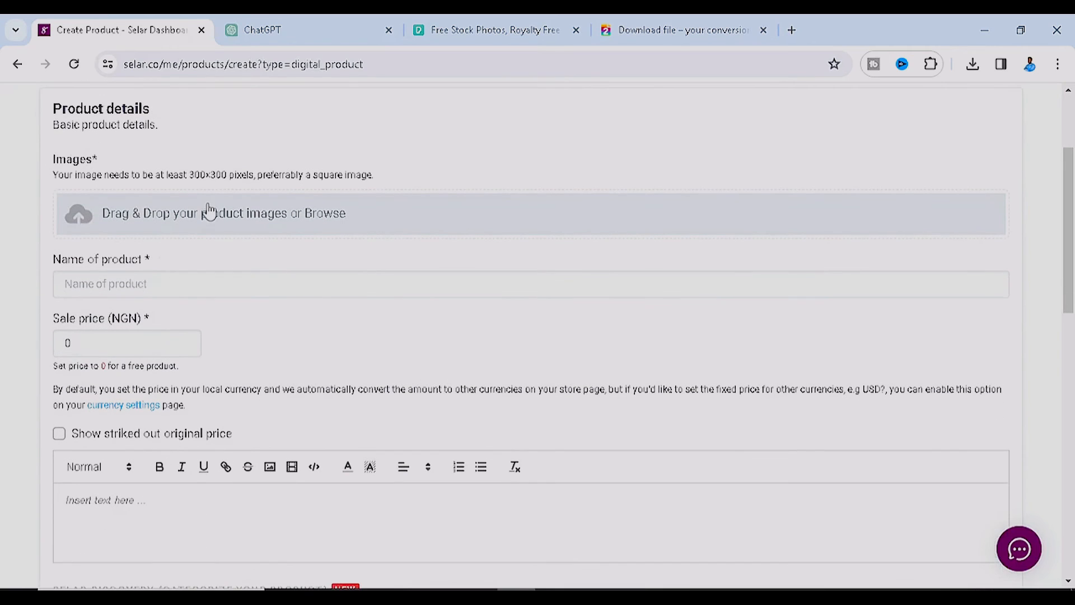
scroll(201, 211, up, 3)
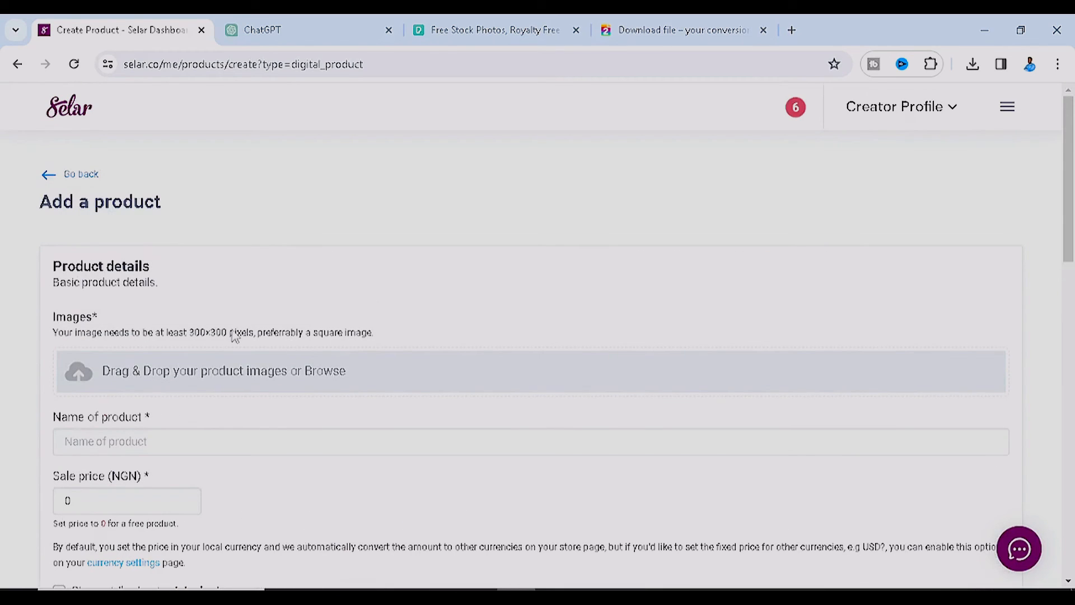
click(228, 372)
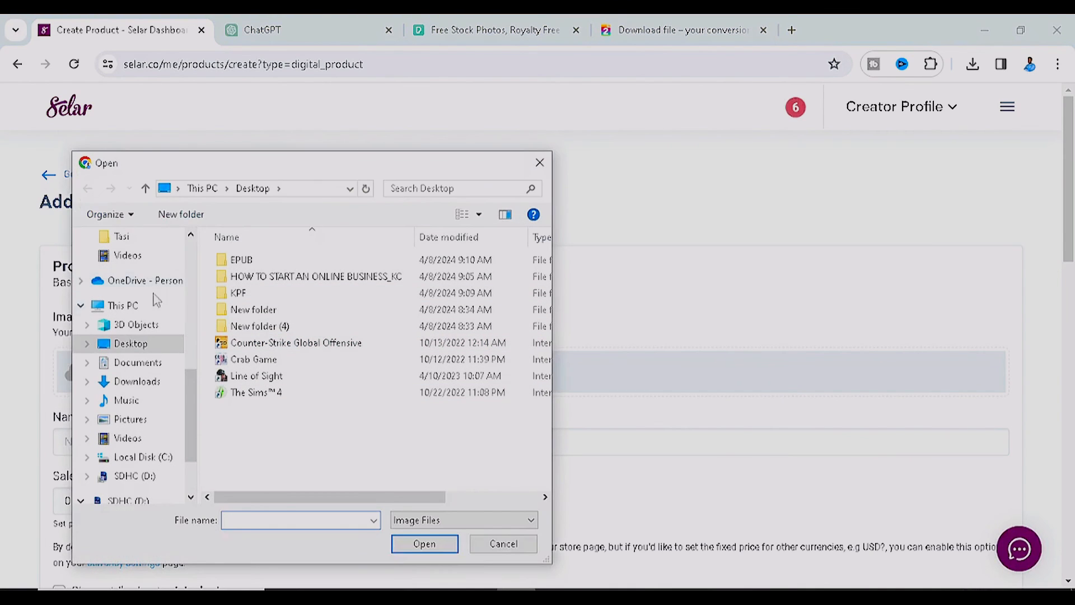
click(137, 382)
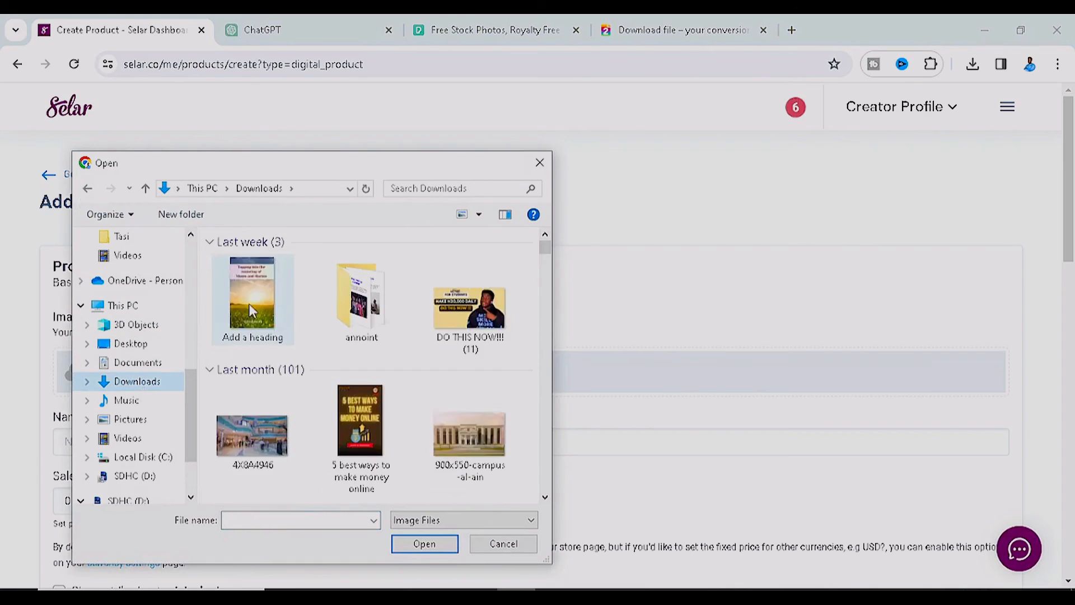
double_click(255, 300)
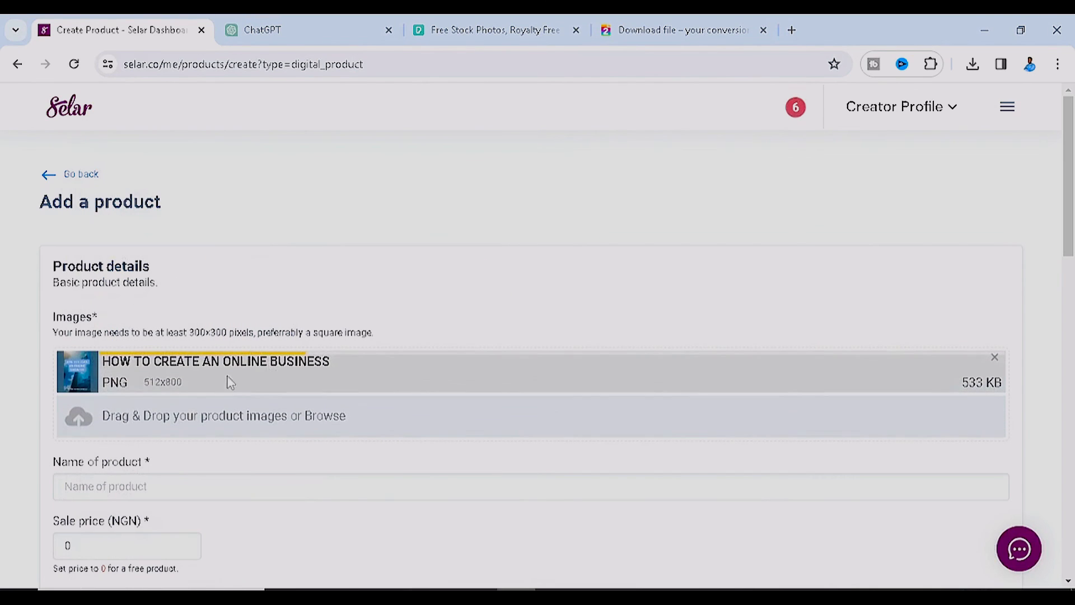
- Name the product "HOW TO START AN ONLINE BUSINESS"
scroll(303, 424, down, 2)
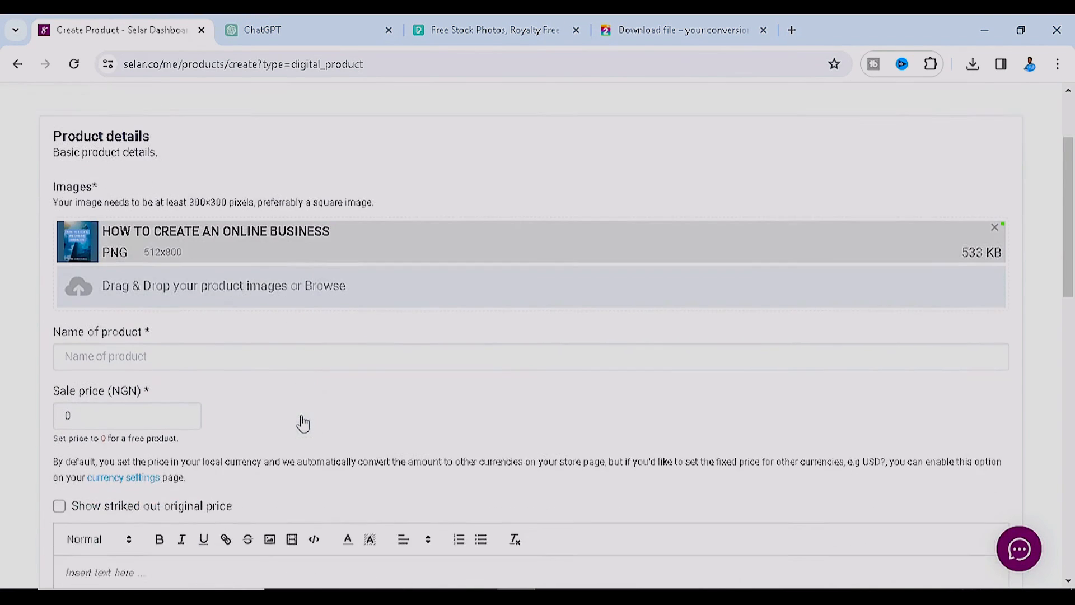
scroll(108, 276, down, 3)
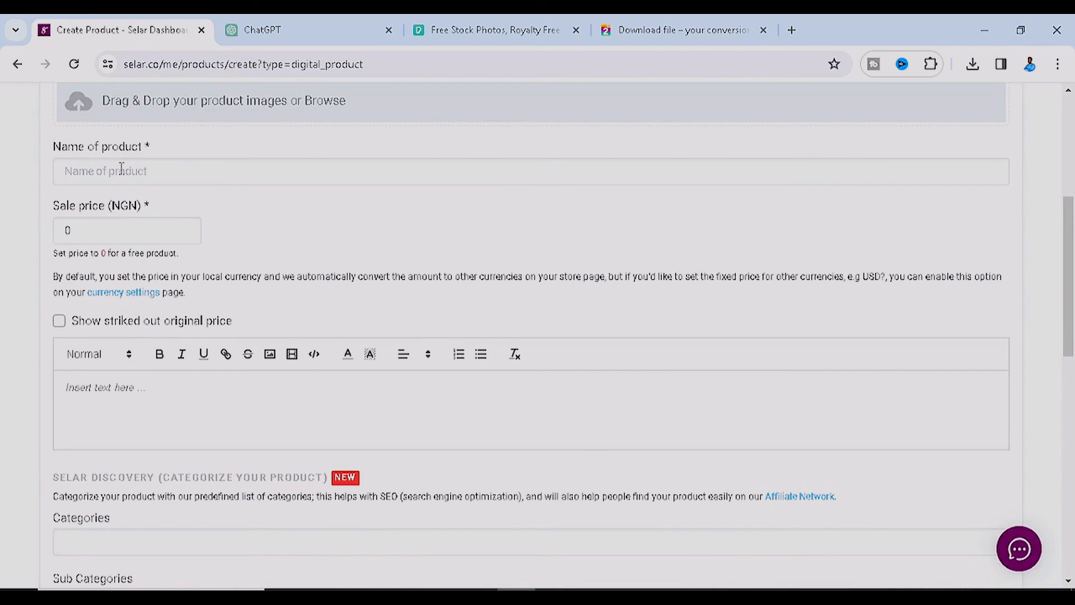
click(121, 170)
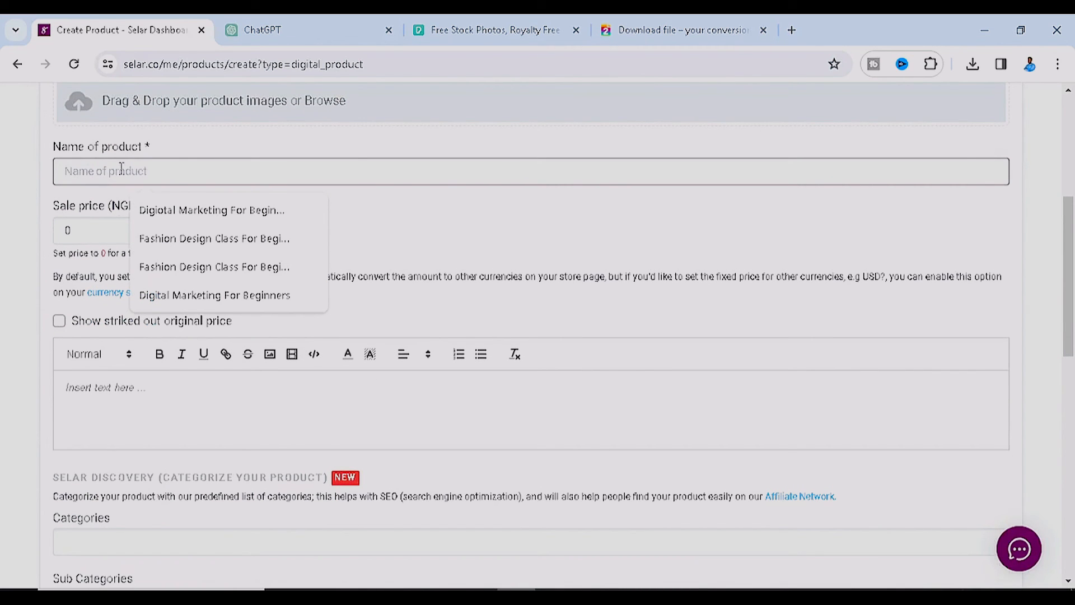
text(HOW T)
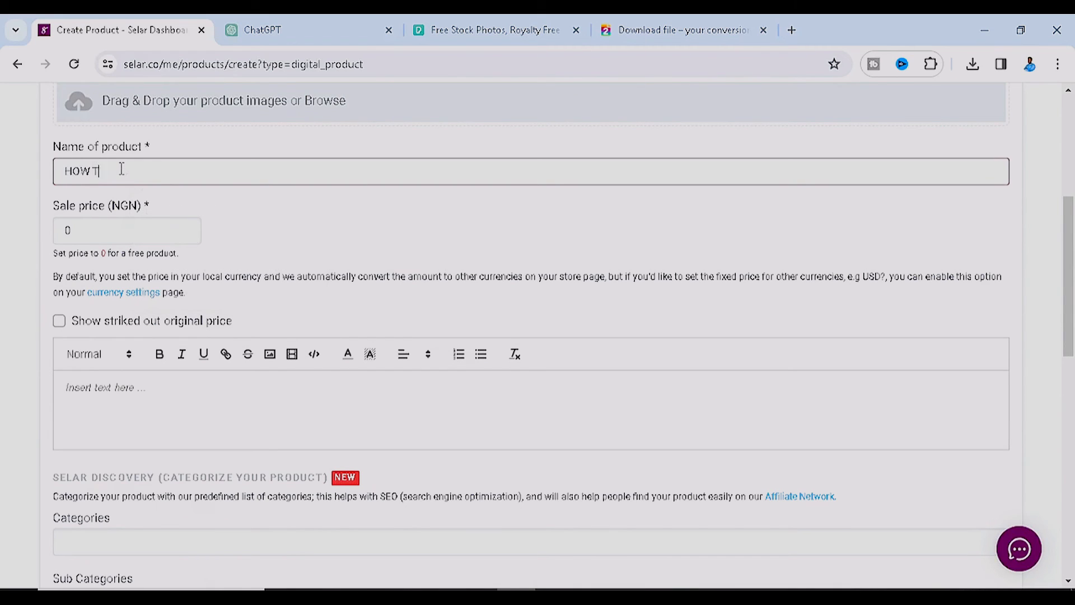
text(O START AN ONLINE )
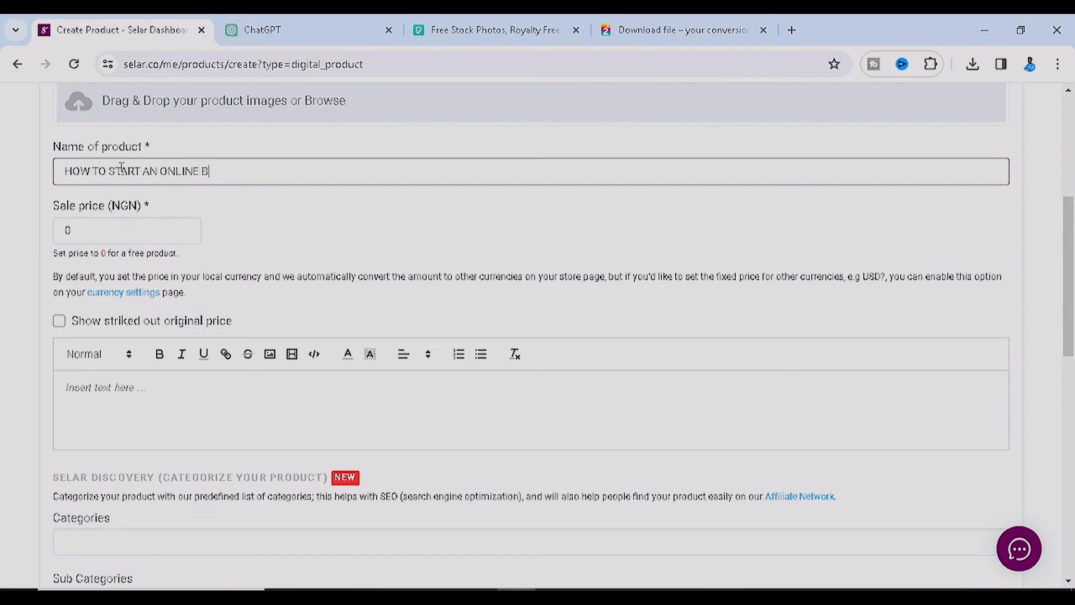
text(BUSINESS)
- Set the product's sale price to 4500 NGN
click(92, 228)
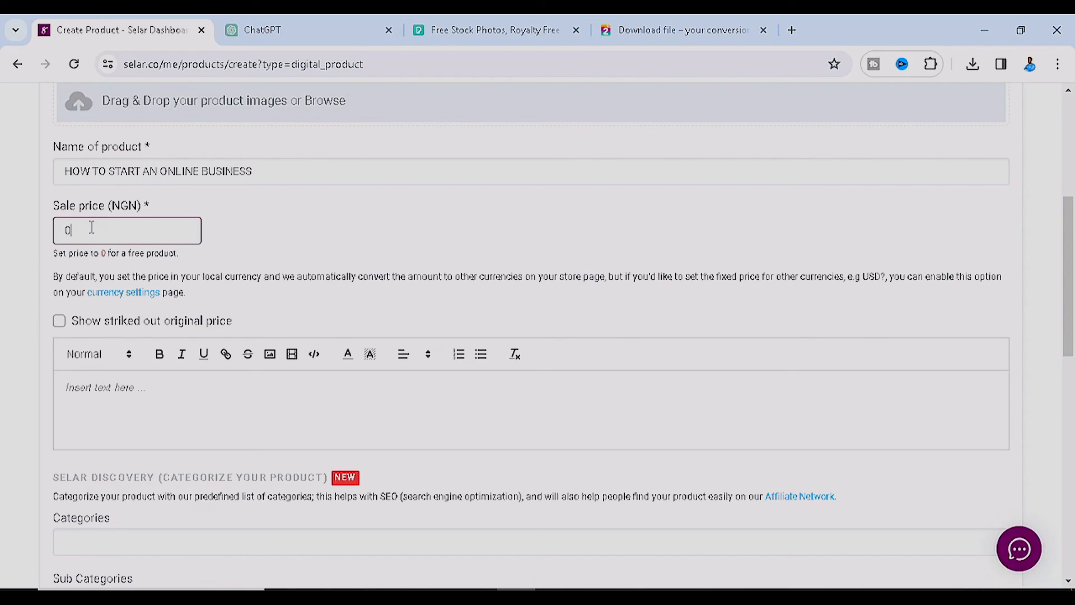
drag(92, 228, 45, 245)
click(302, 212)
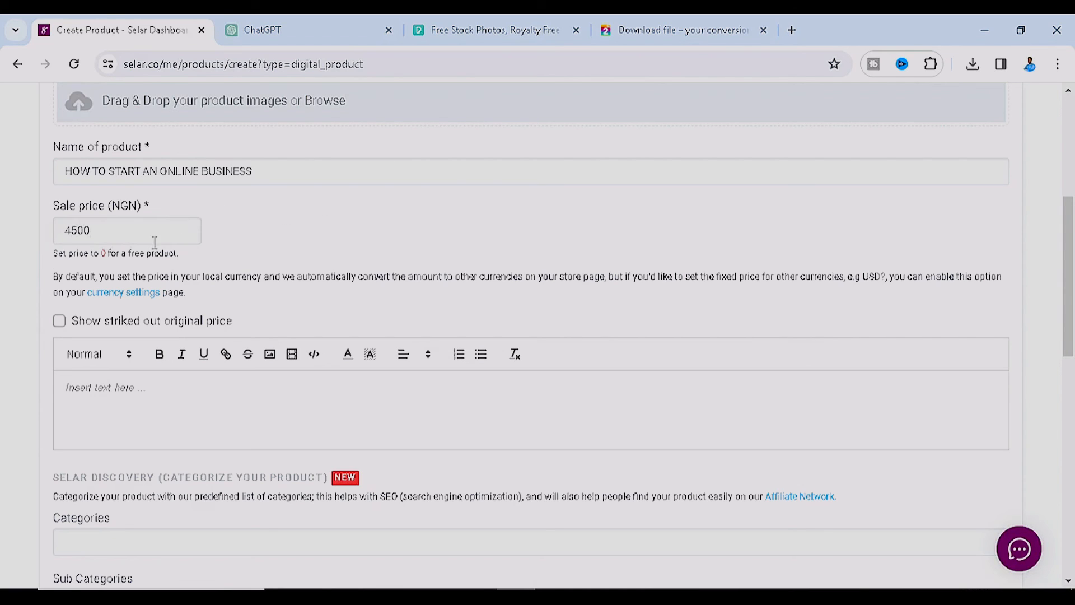
- Enable the struck-out original price display and set the original price to 12000 NGN
scroll(61, 332, down, 3)
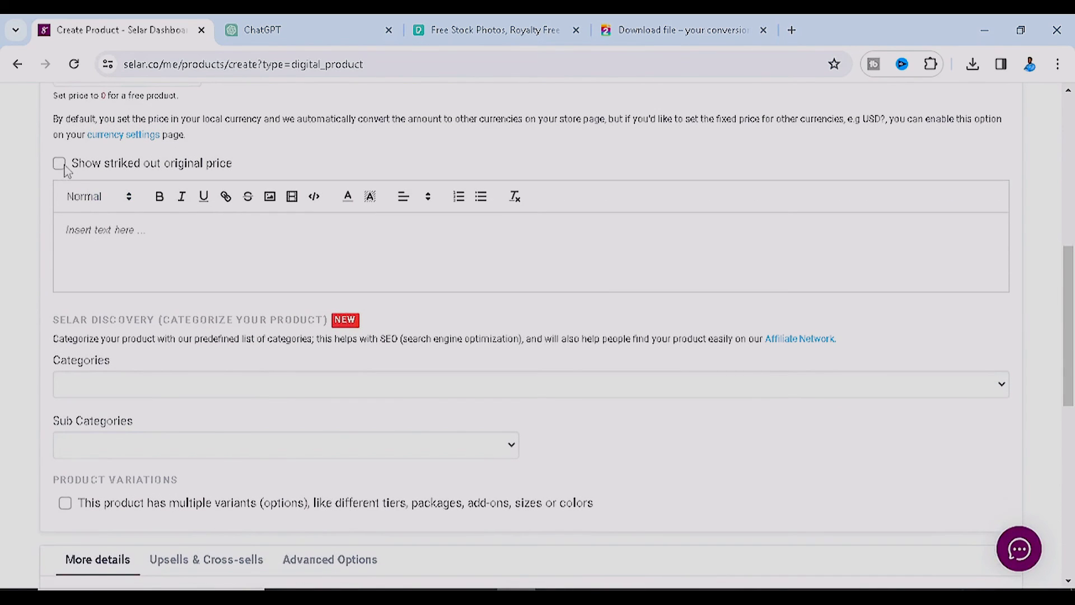
drag(69, 170, 247, 173)
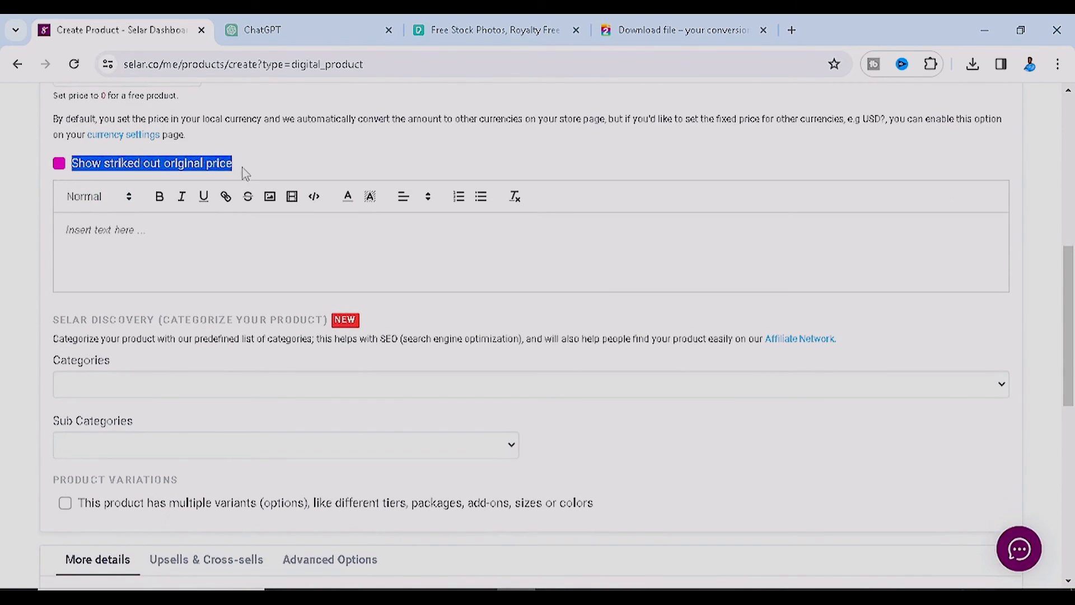
click(59, 163)
drag(99, 210, 49, 217)
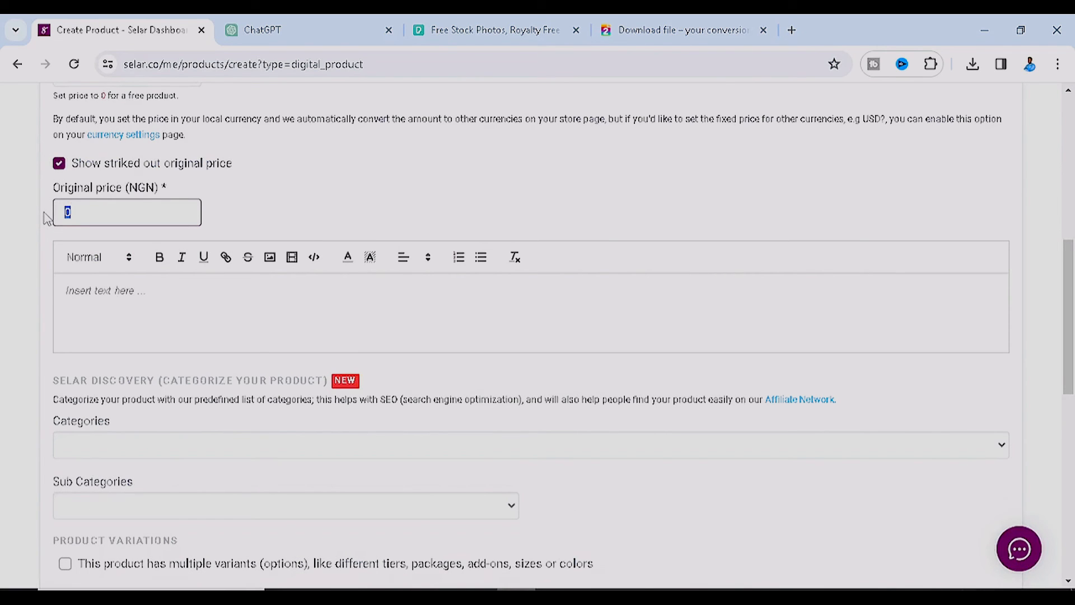
scroll(134, 233, up, 4)
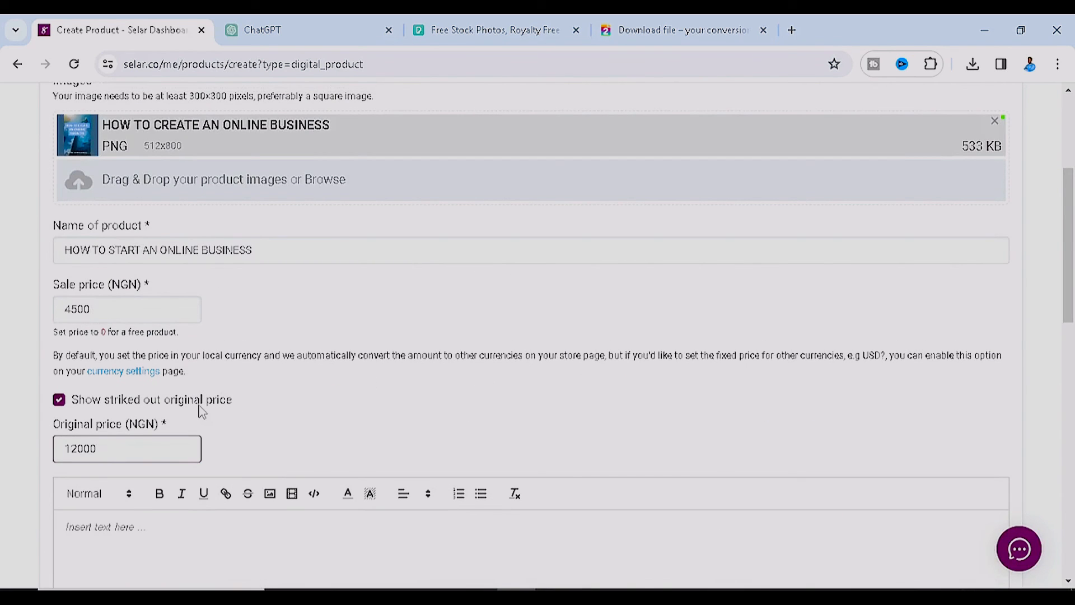
scroll(235, 409, down, 1)
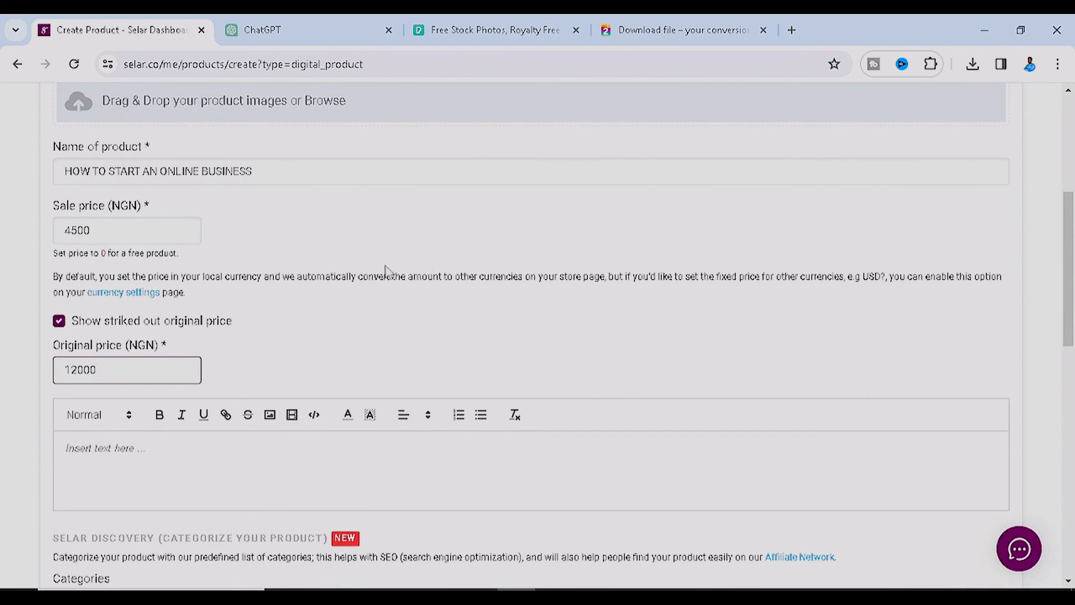
- Switch to the open ChatGPT conversation and send the prompt "WRITE ME THE BOOK DESCRIPTION"
scroll(246, 192, down, 4)
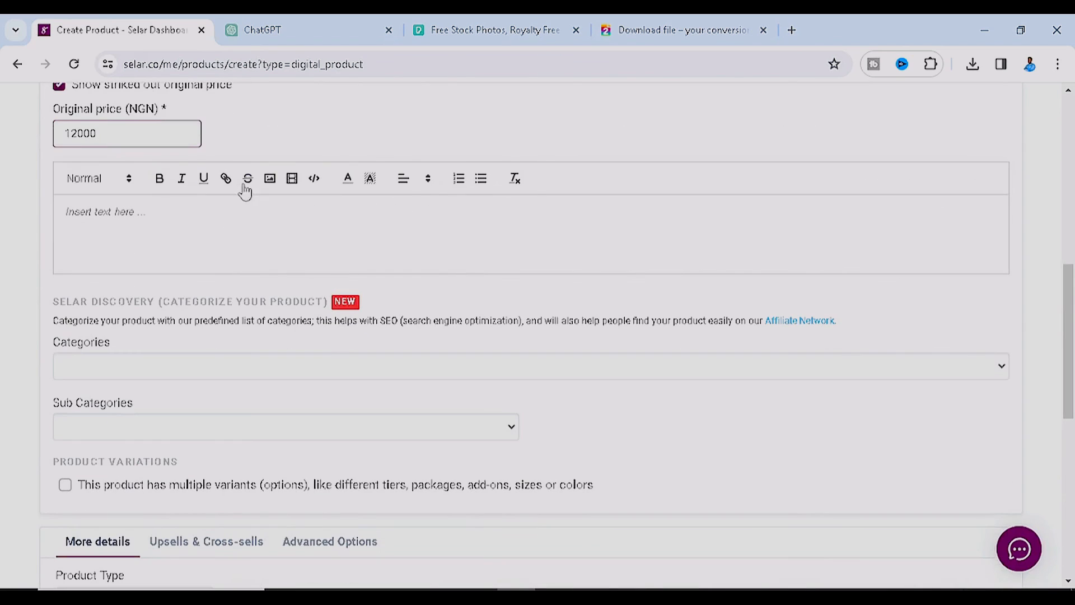
click(145, 222)
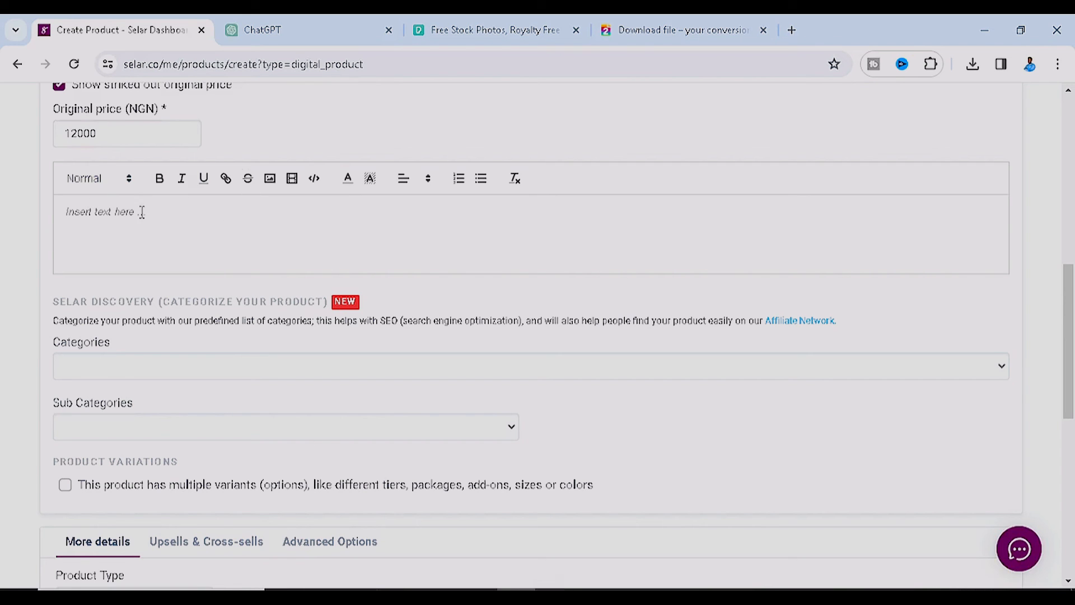
click(319, 25)
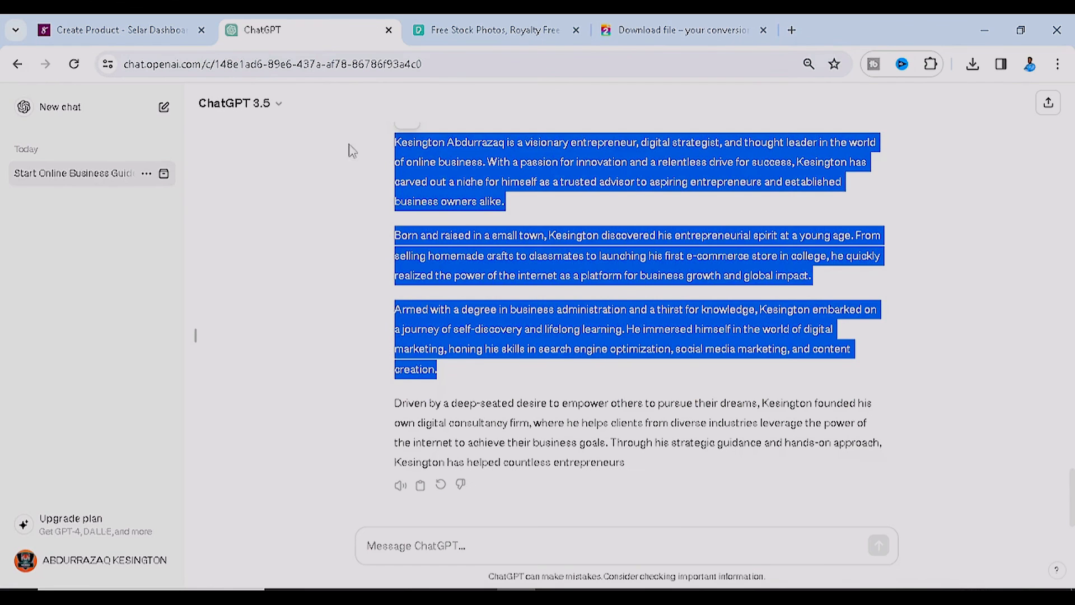
click(516, 543)
text(WRITE ME THE BOOK DESCR)
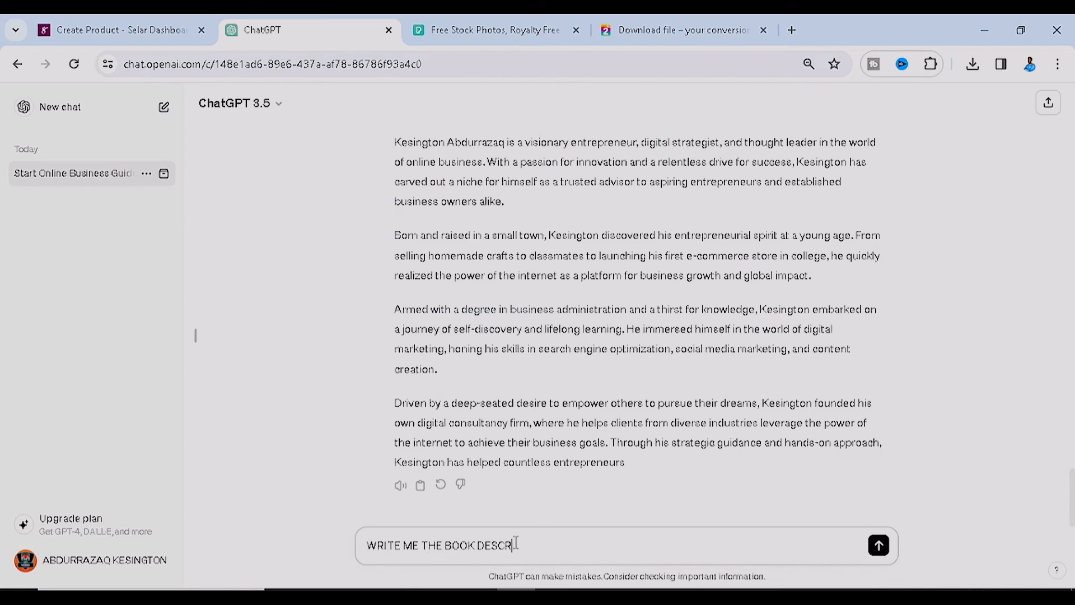
text(IPTION)
key(Return)
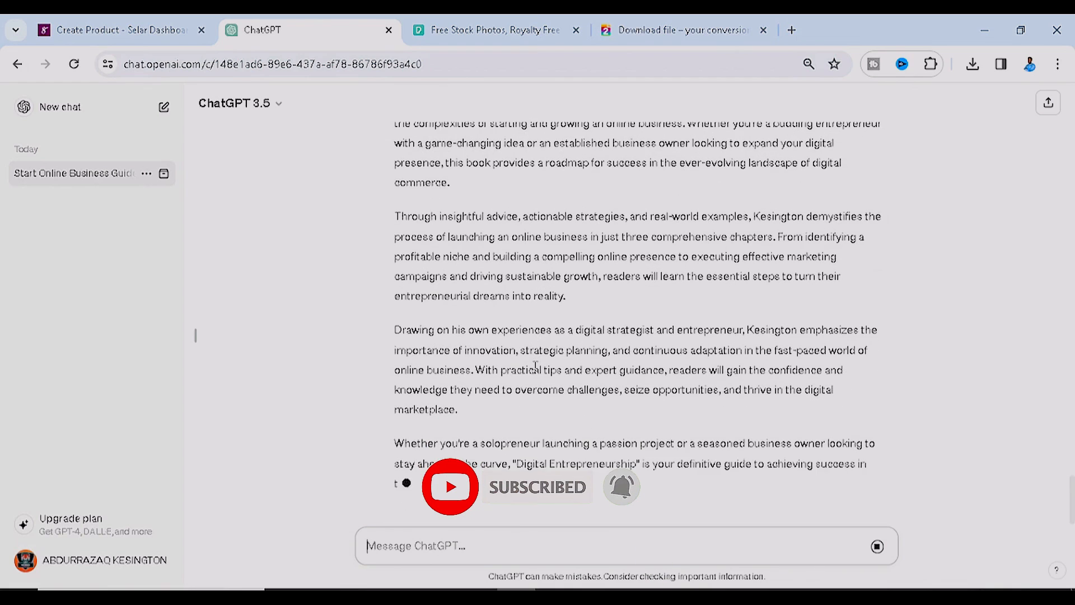
- Copy the generated book description paragraphs, without the title line, into the Selar product's description
scroll(470, 241, up, 5)
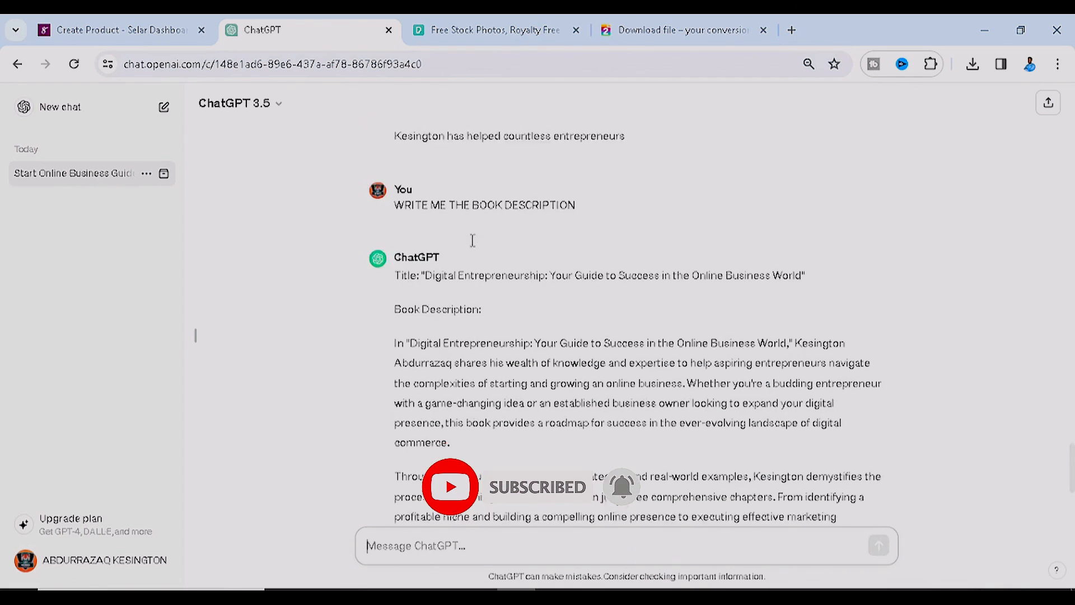
drag(407, 358, 882, 500)
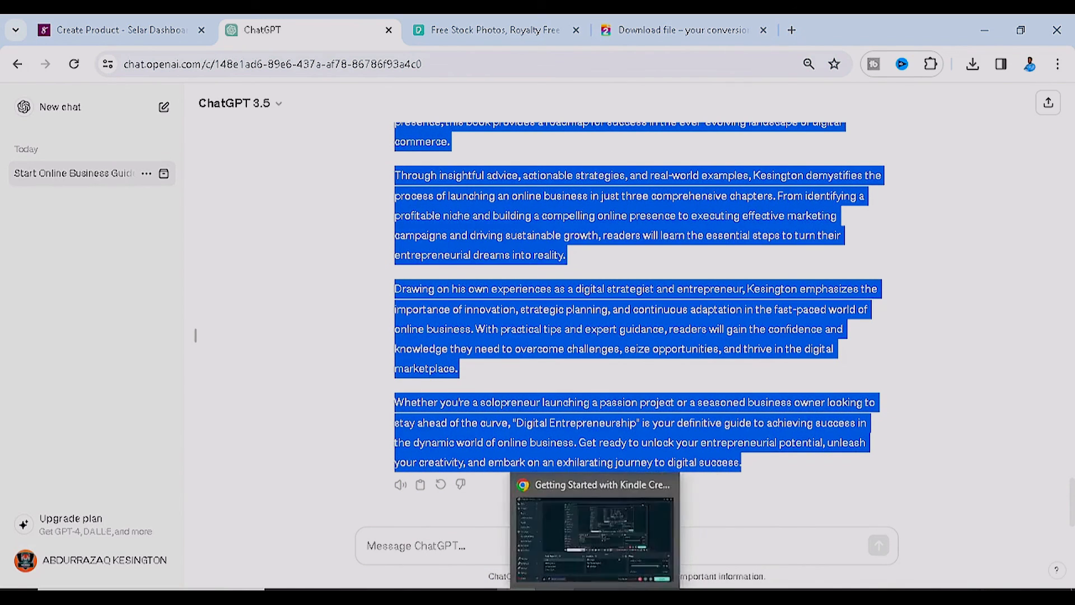
click(102, 25)
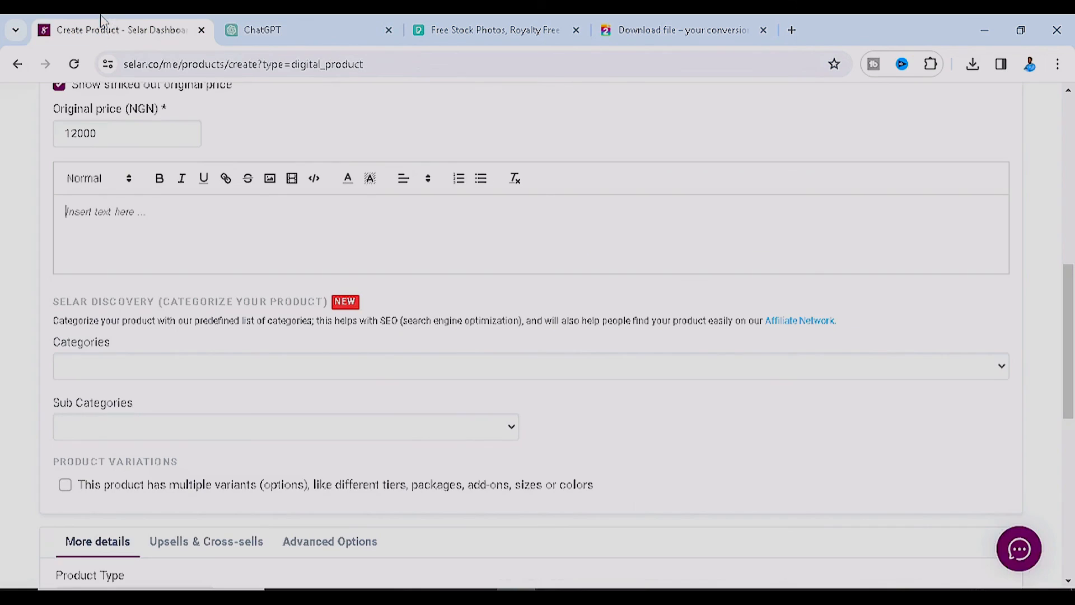
click(116, 228)
text(In "Digital Entrepreneurship: Your Guide to Success in the Online Business World," Kesington Abdurrazaq shares his wealth of knowledge and expertise to help aspiring entrepreneurs navigate the complexities of starting and growing an online business. Whether you're a budding entrepreneur with a game-changing idea or an established business owner looking to expand your digital presence, this book provides a roadmap for success in the ever-evolving landscape of digital commerce. Through insightful advice, actionable strategies, and real-world examples, Kesington demystifies the process of launching an online business in just three comprehensive chapters. From identifying a profitable niche and building a compelling online presence to executing effective marketing campaigns and driving sustainable growth, readers will learn the essential steps to turn their entrepreneurial dreams into reality. Drawing on his own experiences as a digital strategist and entrepreneur, Kesington emphasizes the importance of innovation, strategic planning, and continuous adaptation in the fast-paced world of online business. With practical tips and expert guidance, readers will gain the confidence and knowledge they need to overcome challenges, seize opportunities, and thrive in the digital marketplace. Whether you're a solopreneur launching a passion project or a seasoned business owner looking to stay ahead of the curve, "Digital Entrepreneurship" is your definitive guide to achieving success in the dynamic world of online business. Get ready to unlock your entrepreneurial potential, unleash your creativity, and embark on an exhilarating journey to digital success.)
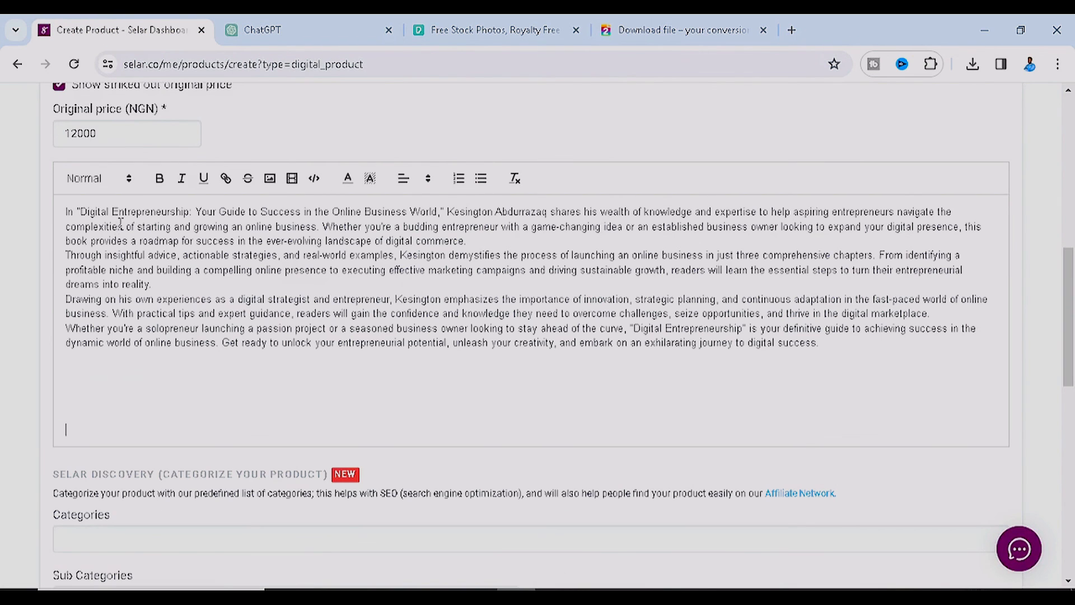
- Put the description's opening words "In "Digital Entrepreneurship:" on their own line and add blank lines after them and the first two paragraphs
click(193, 212)
key(Return)
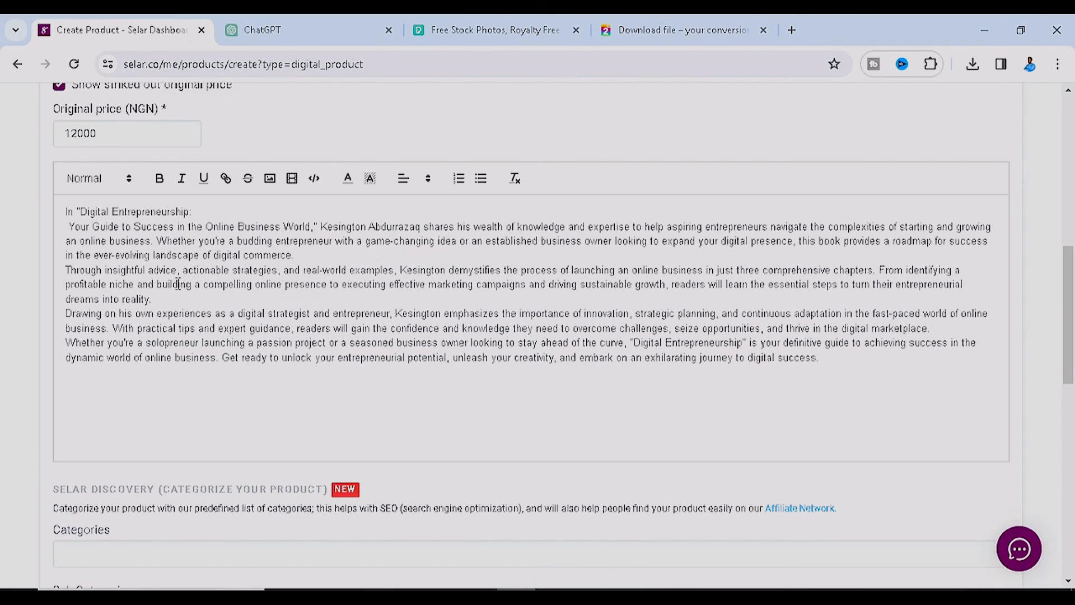
key(Return)
click(308, 254)
key(Return)
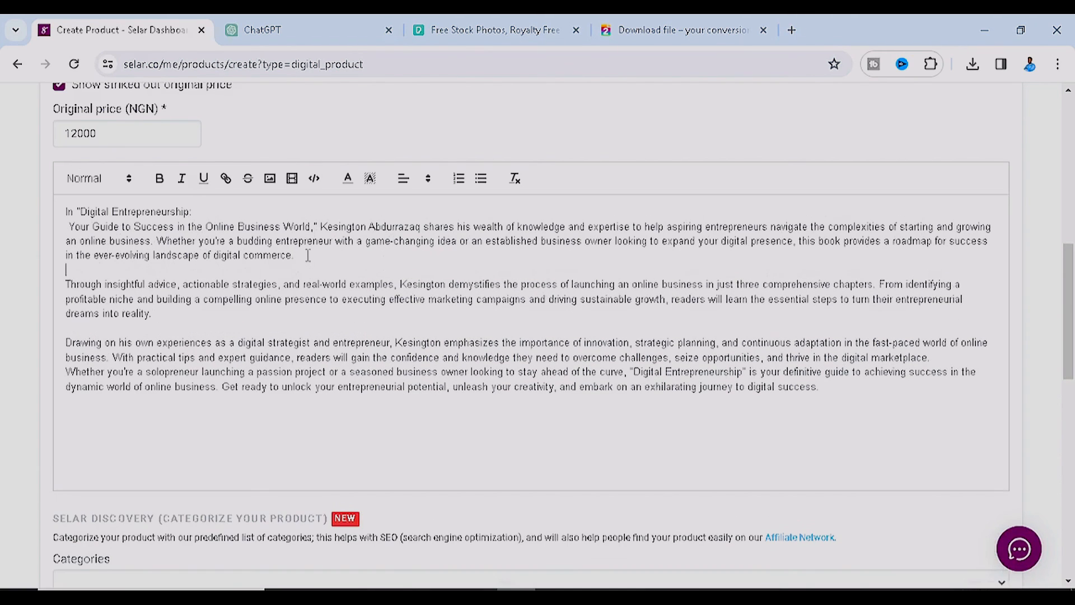
click(201, 213)
key(Return)
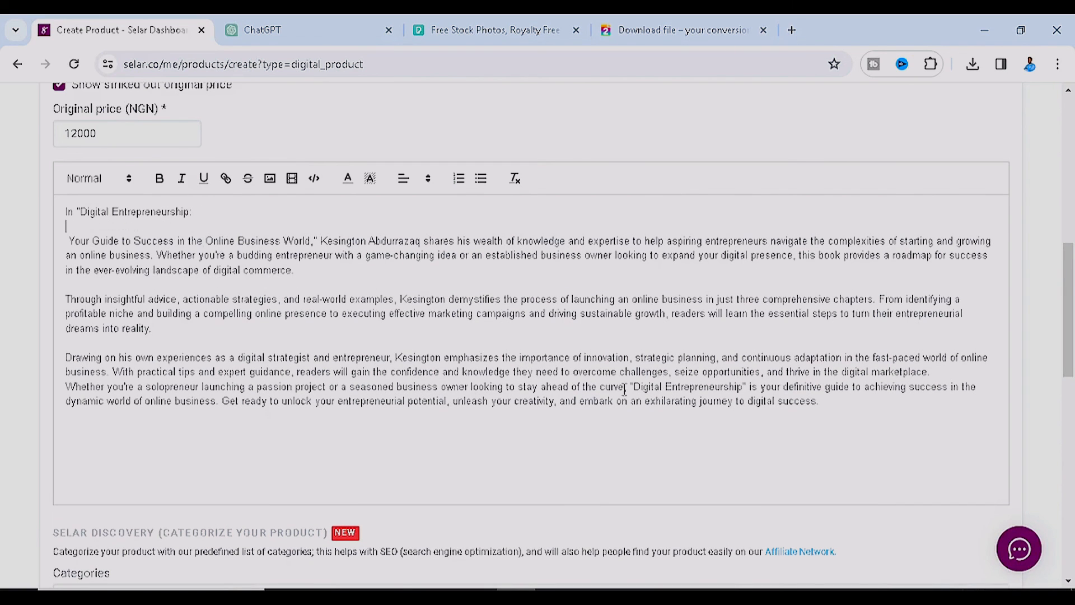
- Categorize the product under Business with the sub category E-Commerce
scroll(170, 252, down, 8)
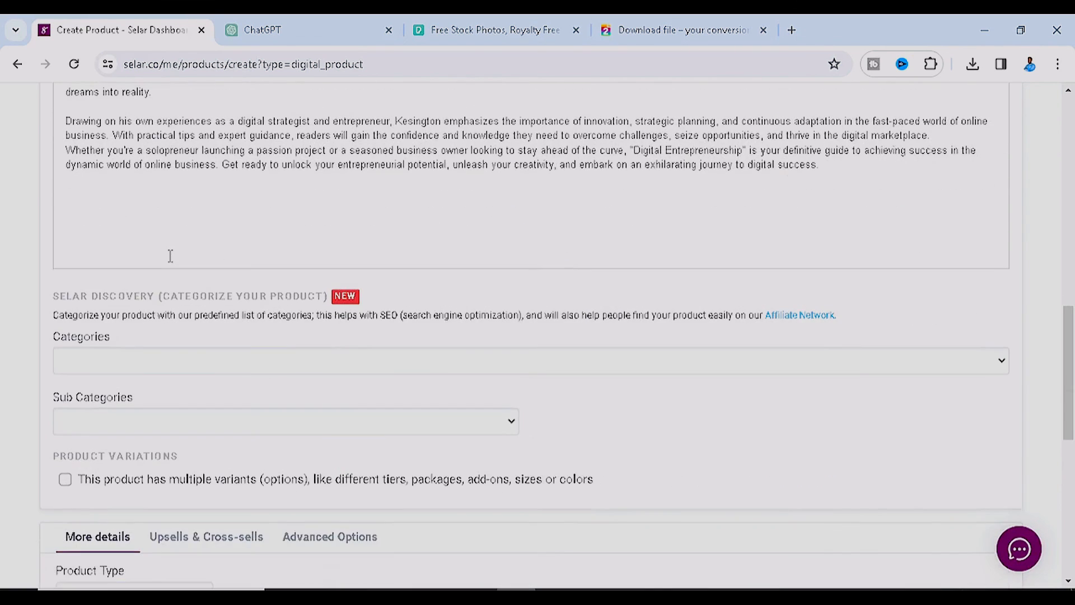
click(520, 132)
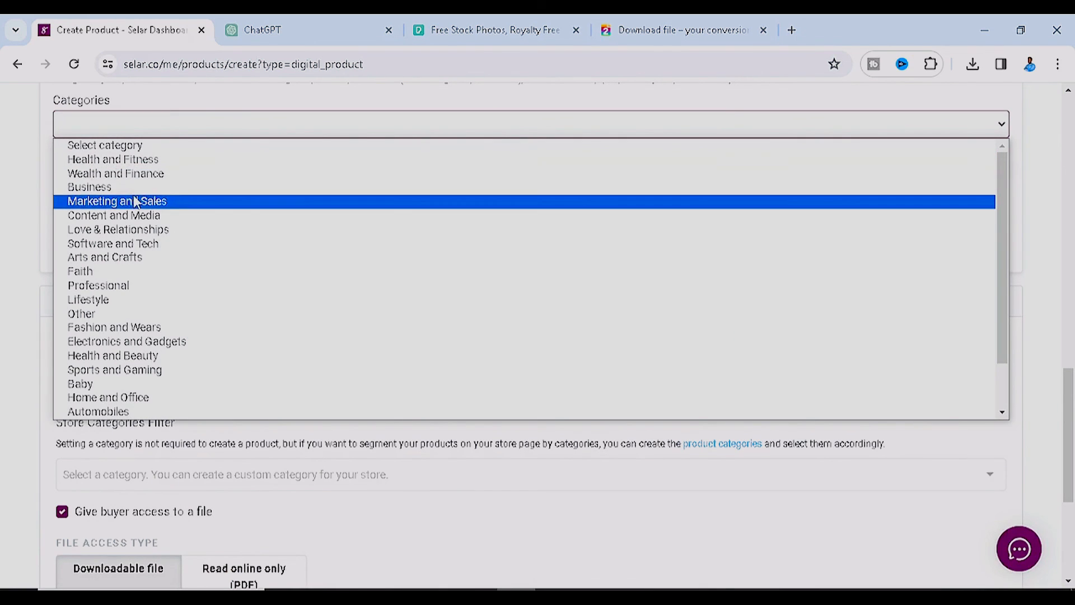
click(135, 187)
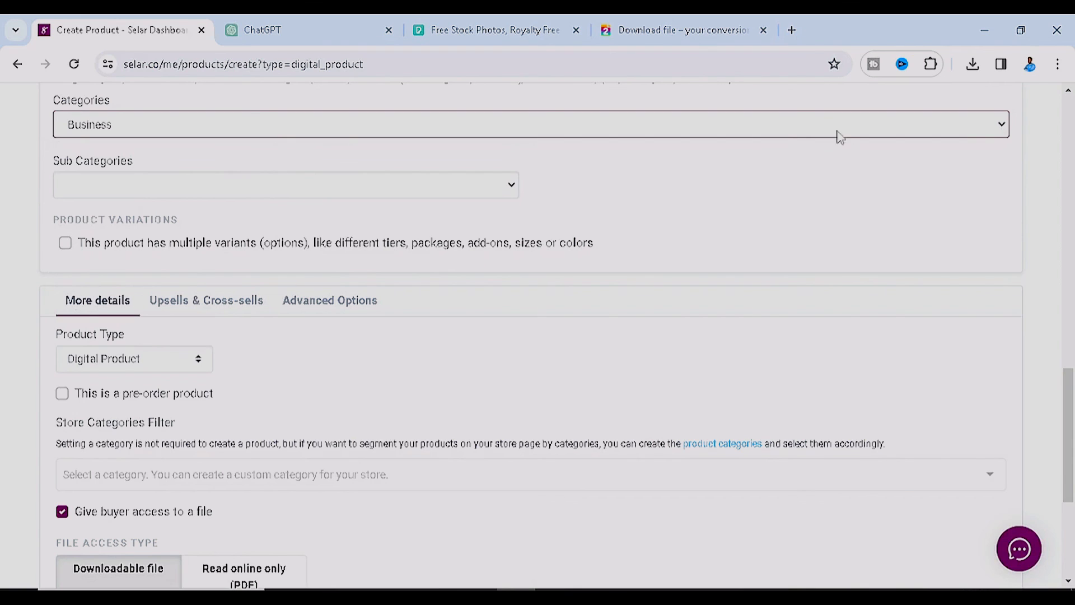
click(511, 186)
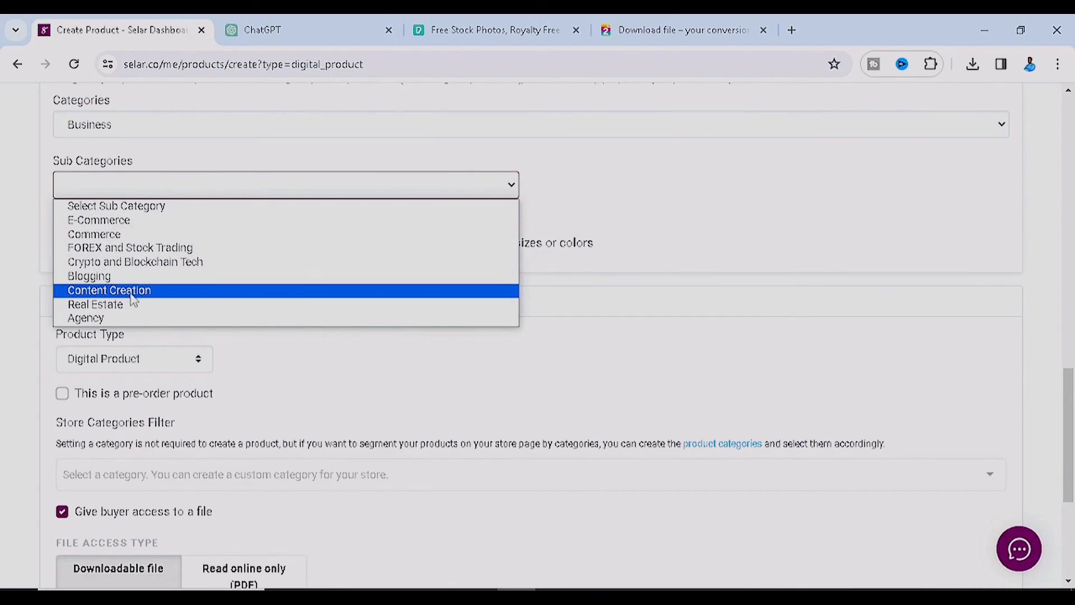
click(117, 225)
- Attach the PDF "how to start an online business 1" from Downloads as the downloadable file and create the product
scroll(79, 252, down, 3)
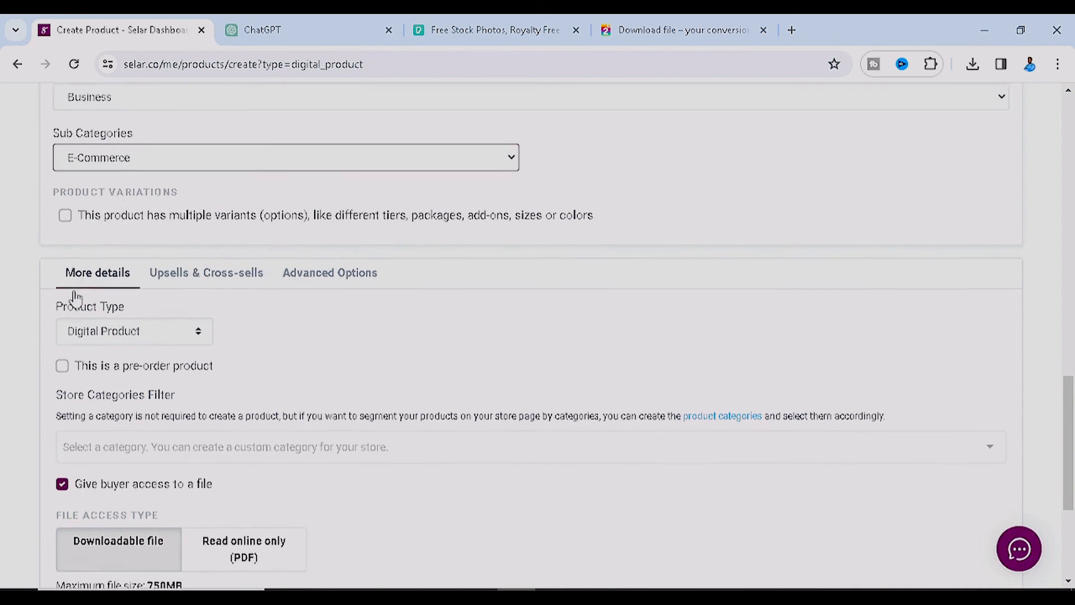
scroll(82, 125, up, 3)
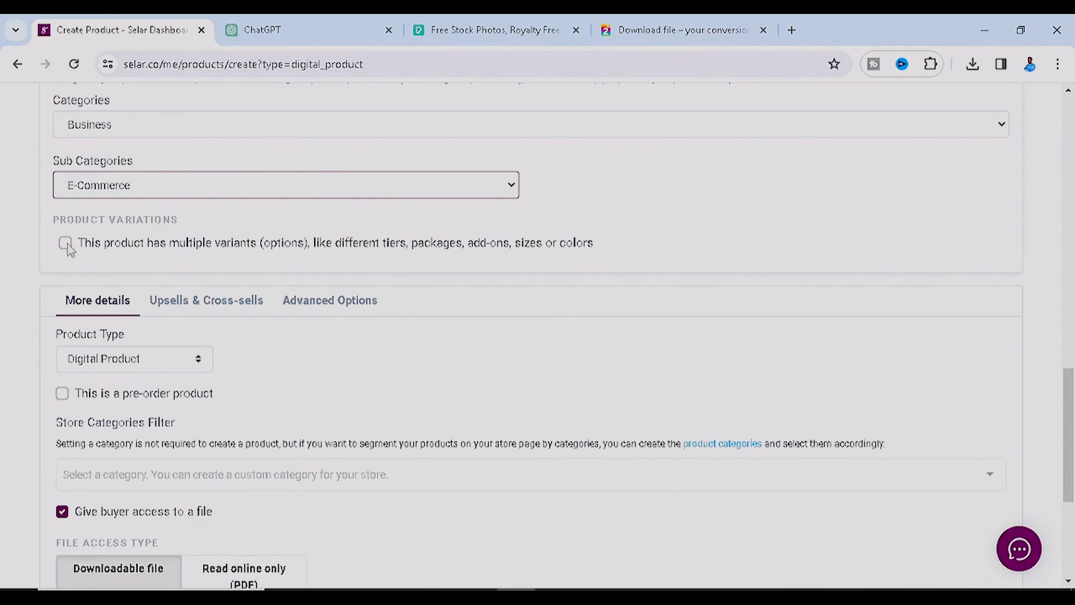
scroll(168, 291, down, 2)
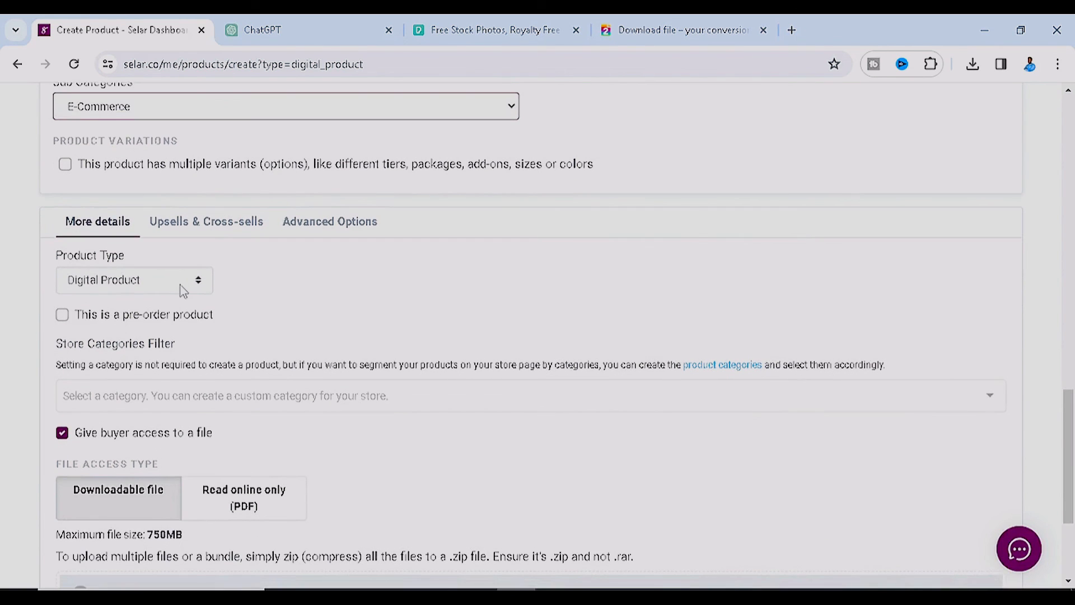
scroll(185, 297, down, 3)
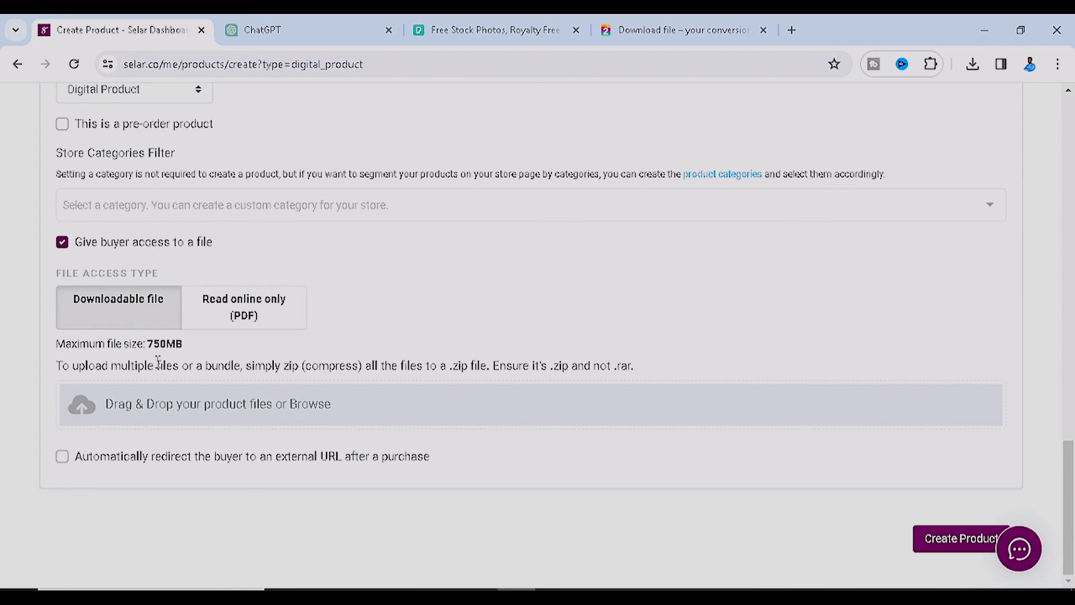
click(247, 324)
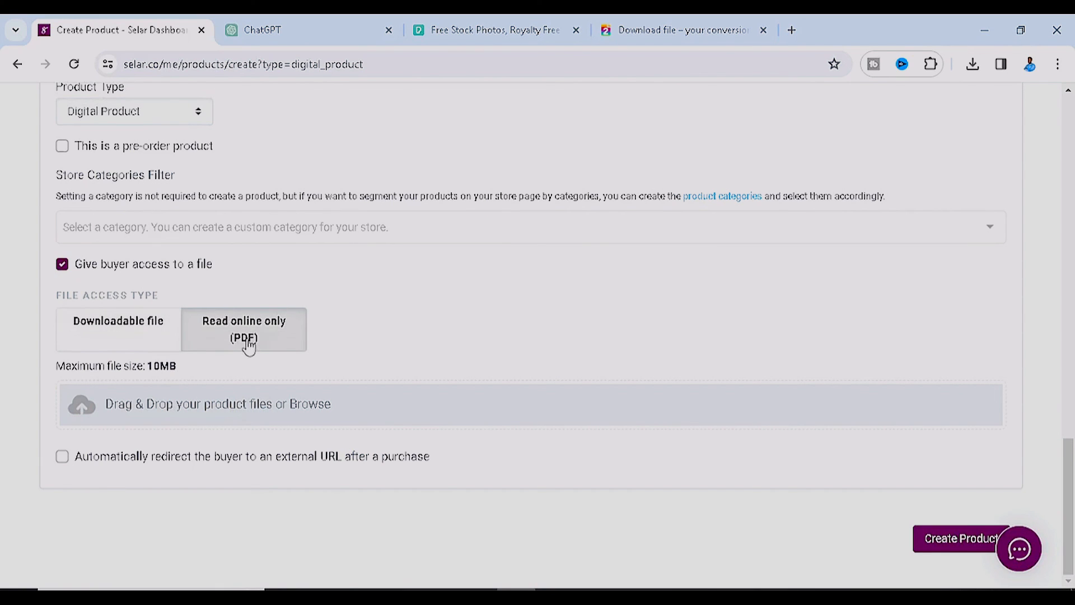
click(132, 345)
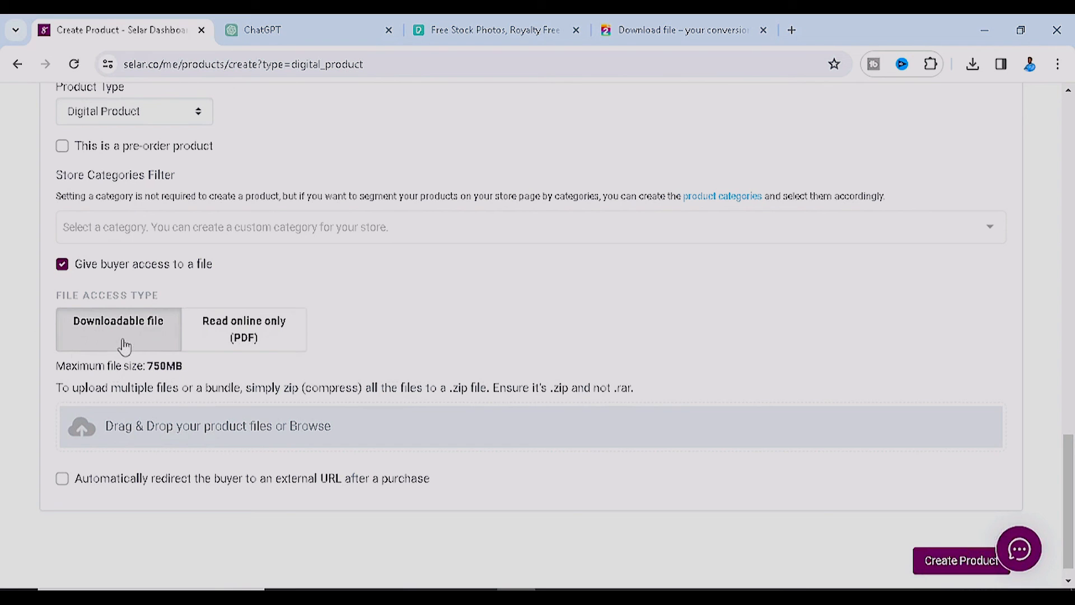
scroll(229, 381, down, 1)
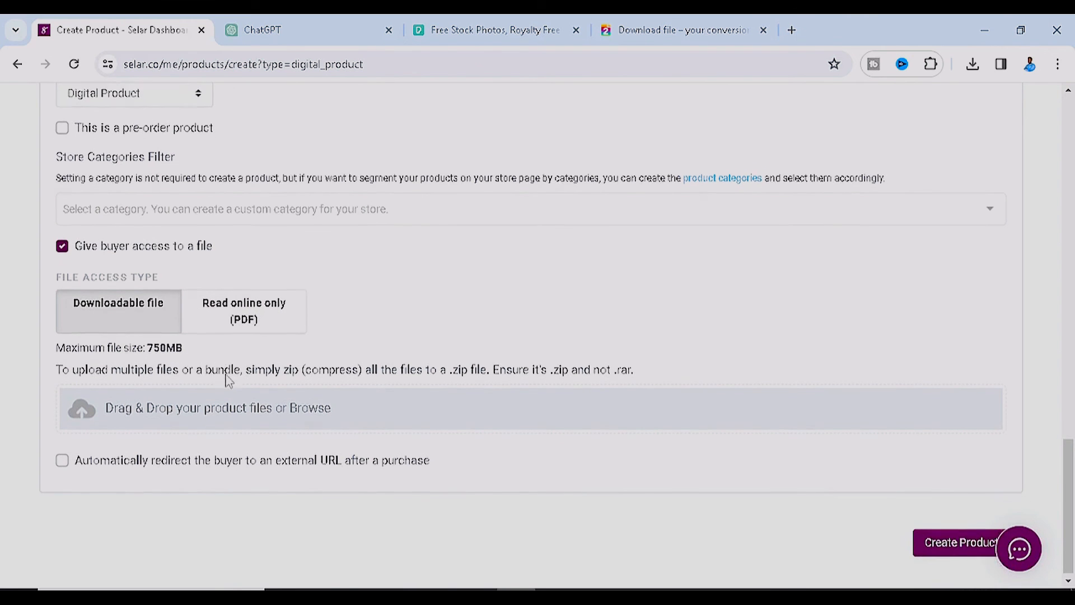
click(228, 410)
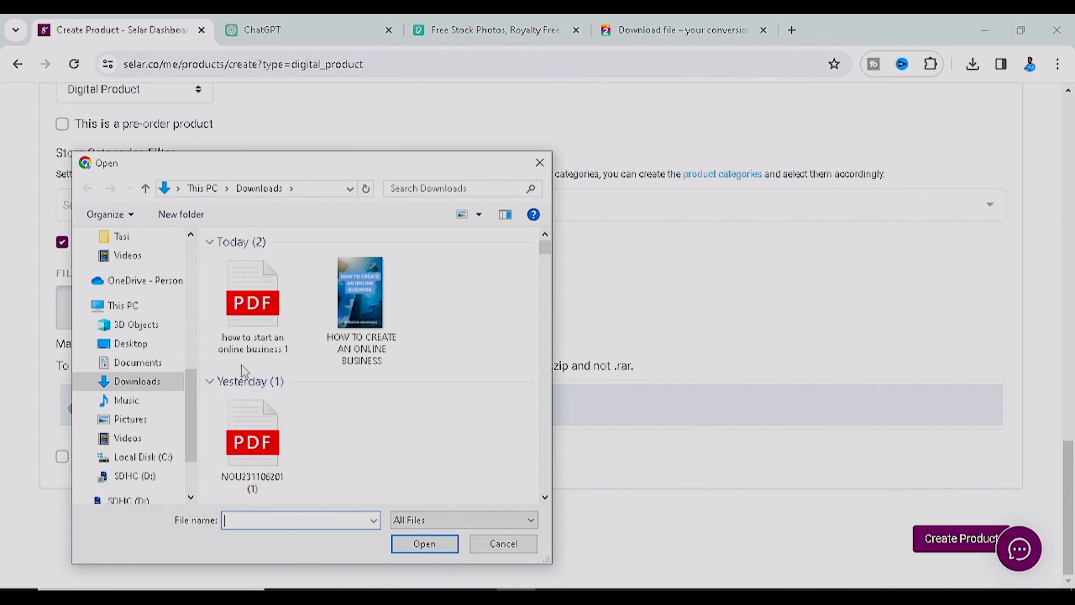
double_click(255, 313)
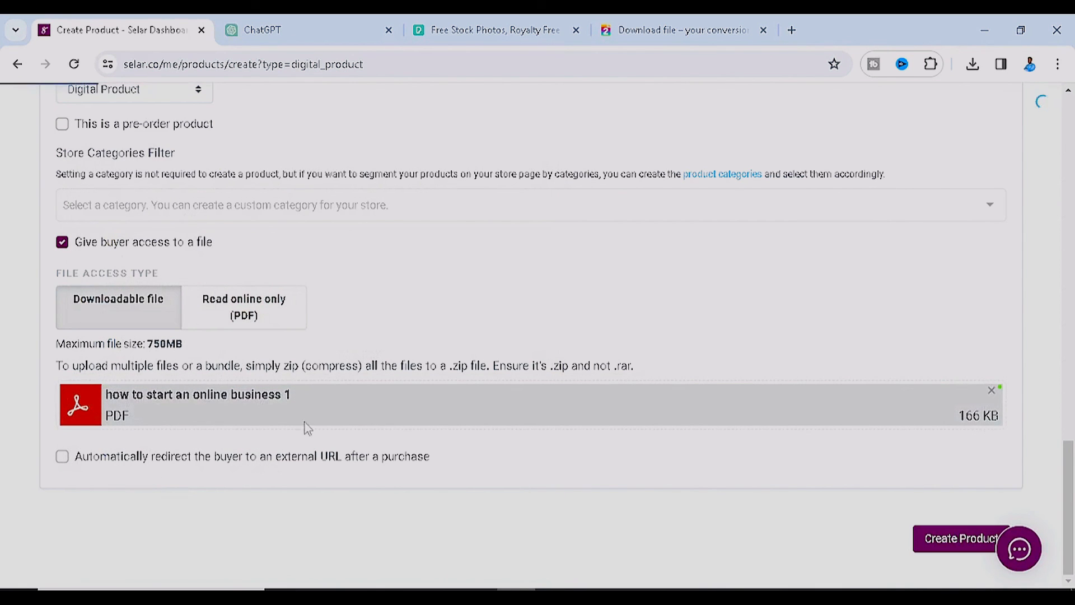
click(950, 545)
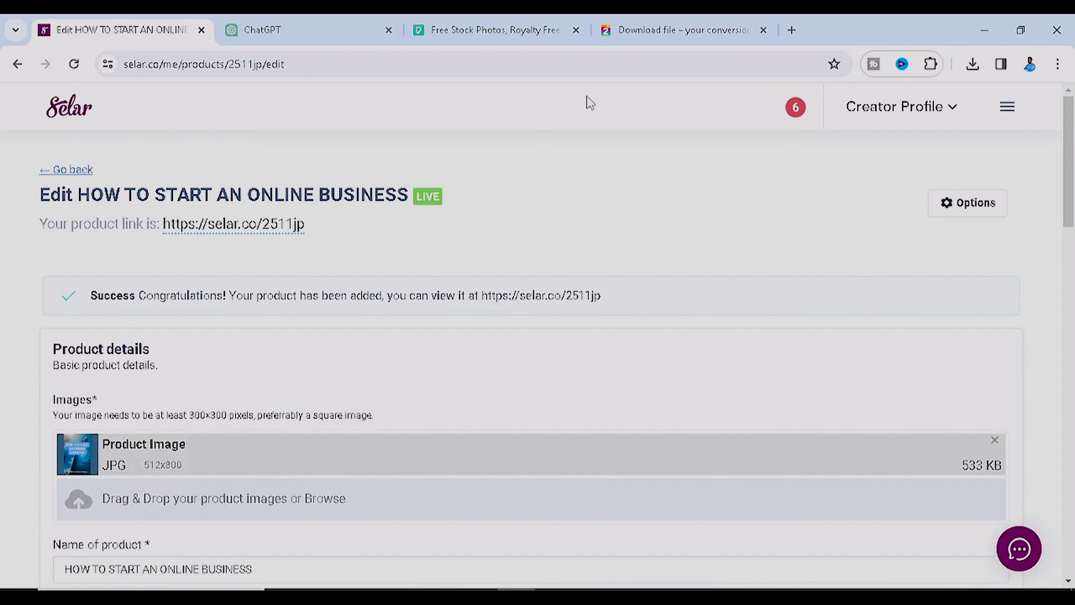
- Open the new product's public sales page from its product link
scroll(224, 333, down, 1)
scroll(271, 269, up, 1)
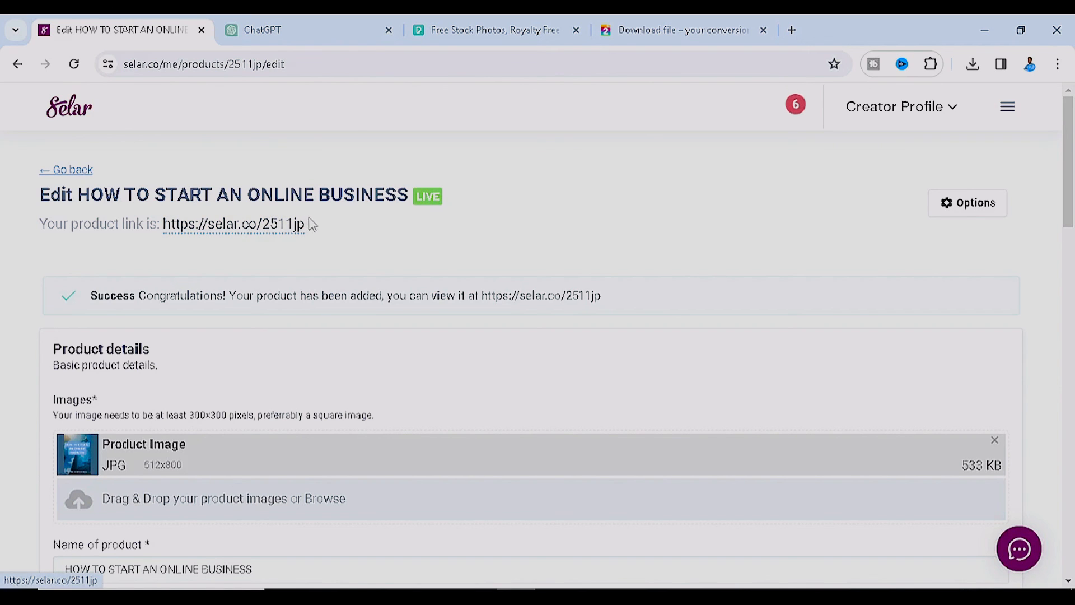
drag(305, 224, 162, 224)
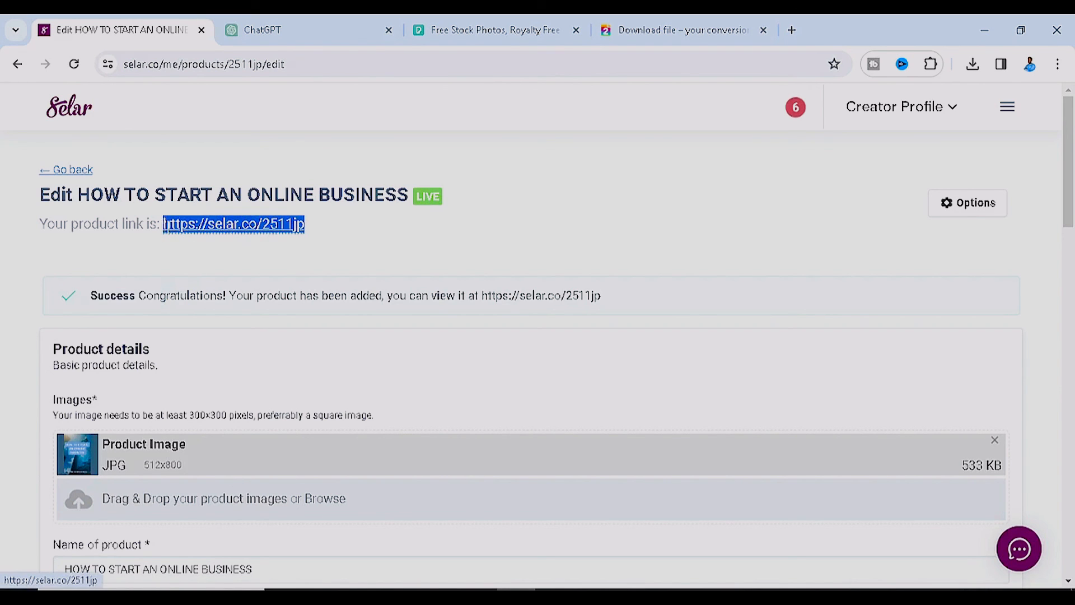
click(242, 228)
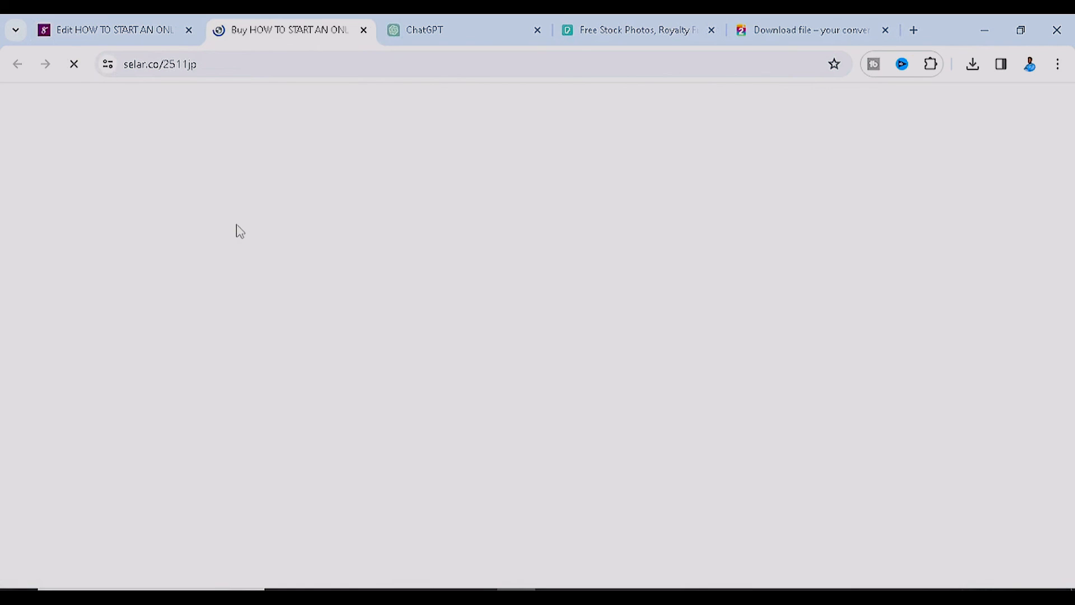
- Examine the product's sales page, including the enlarged cover image, the full description and the displayed prices
scroll(477, 319, down, 3)
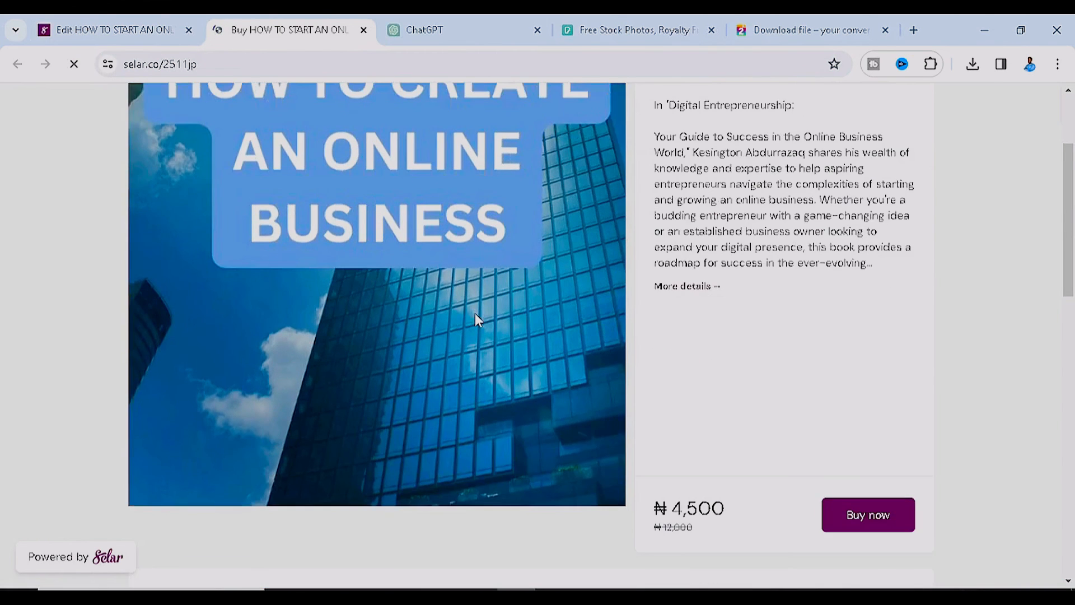
scroll(473, 268, down, 3)
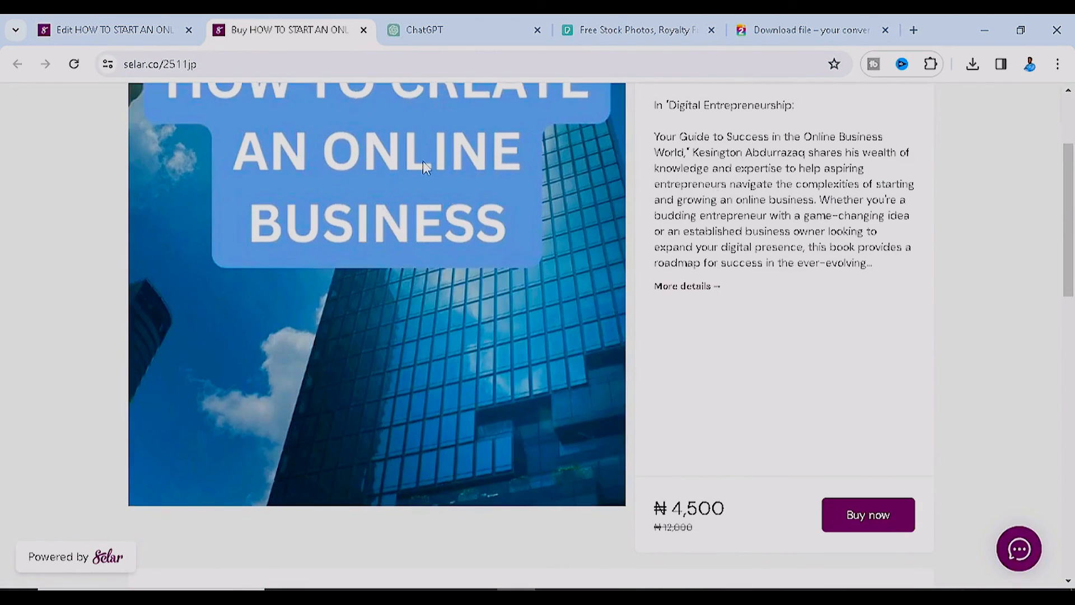
scroll(387, 293, down, 3)
click(424, 184)
scroll(509, 168, up, 3)
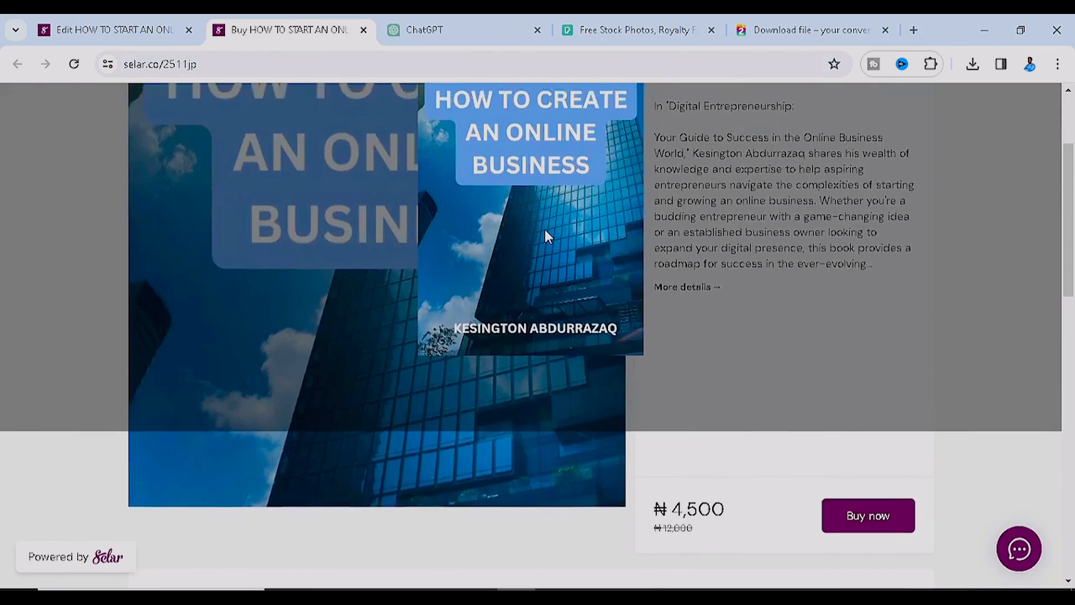
scroll(546, 231, up, 3)
click(825, 406)
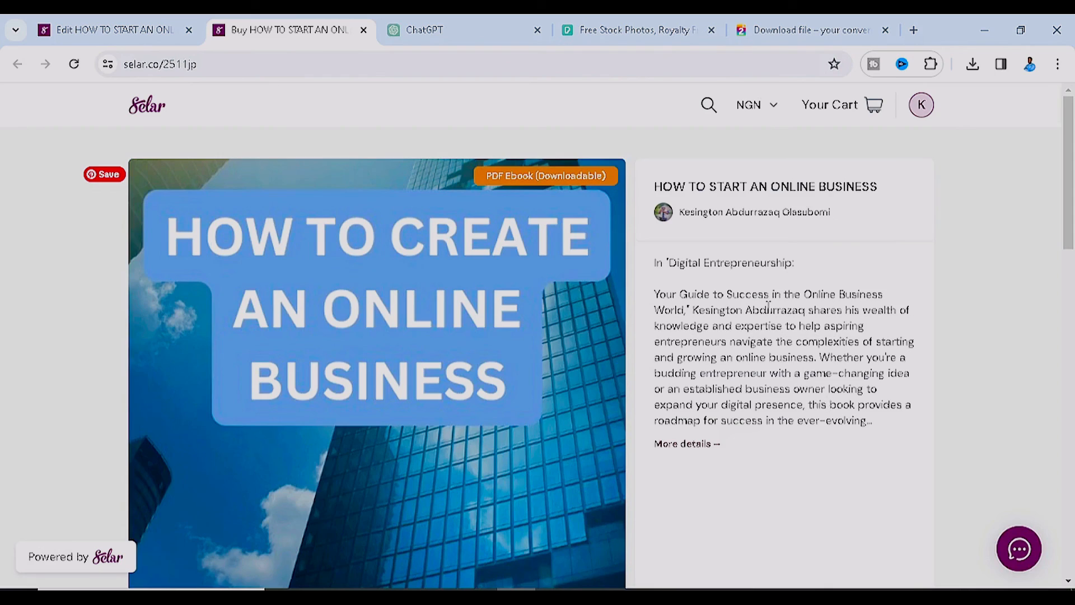
scroll(713, 305, down, 10)
scroll(326, 293, down, 5)
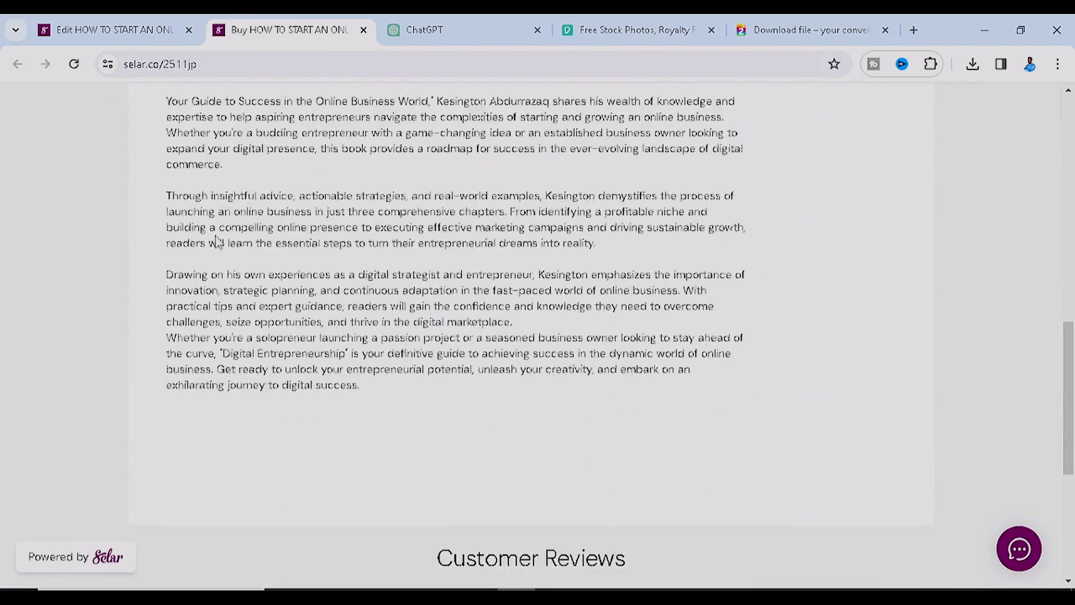
scroll(357, 283, up, 10)
scroll(756, 392, down, 7)
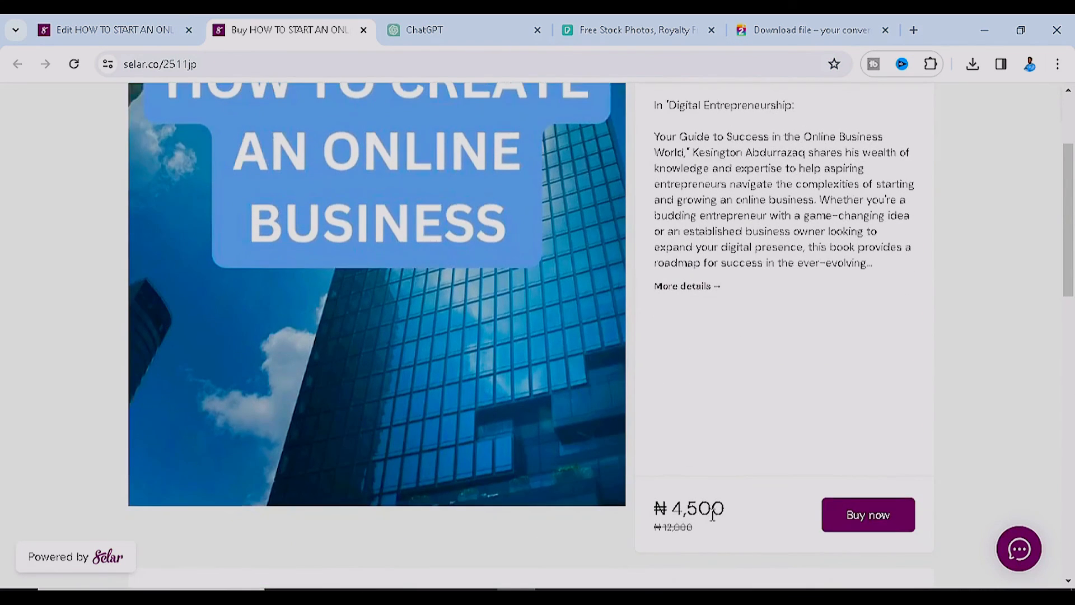
drag(708, 298, 643, 288)
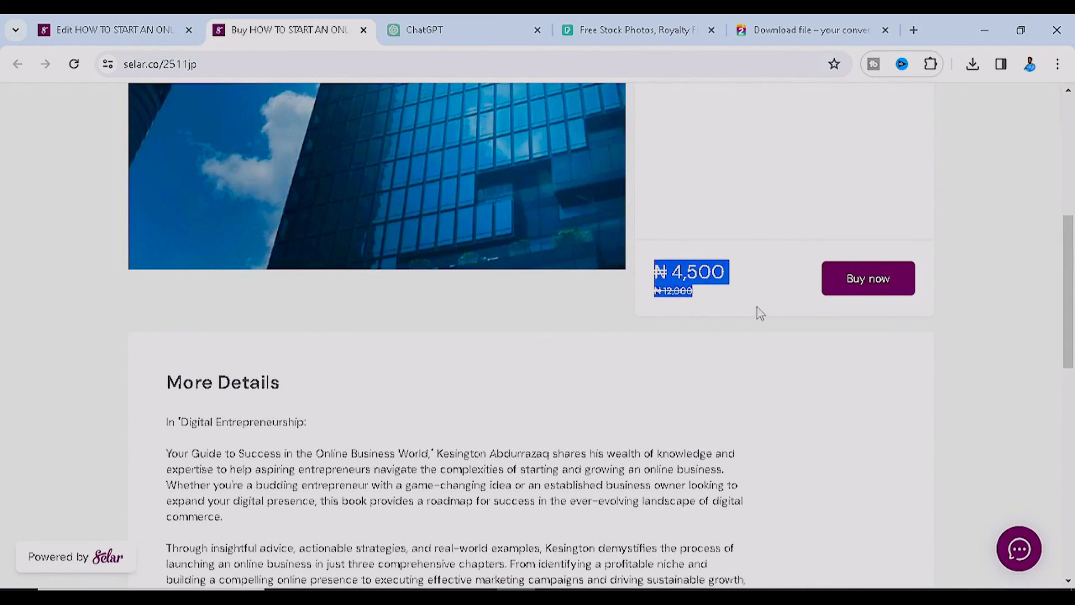
- Start buying the product to view its checkout form, close the form and return to the sales page
click(879, 285)
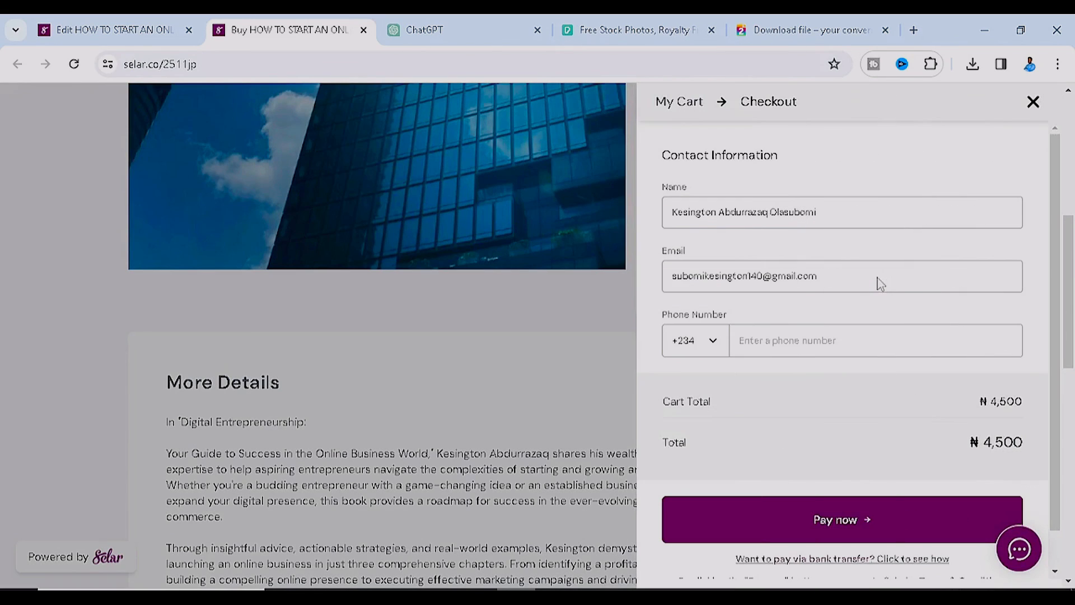
scroll(797, 404, down, 1)
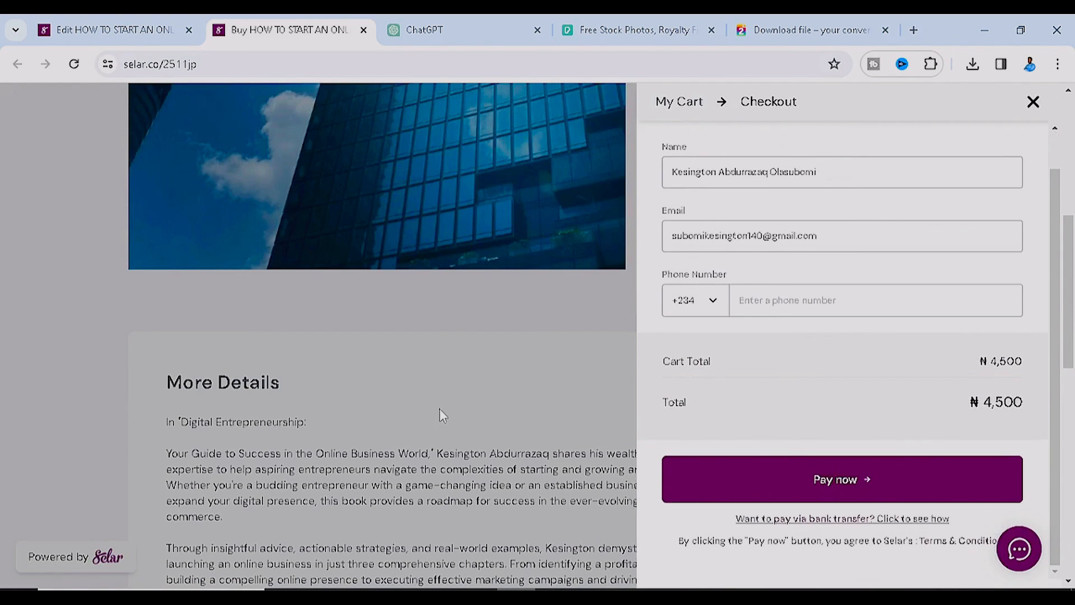
click(476, 364)
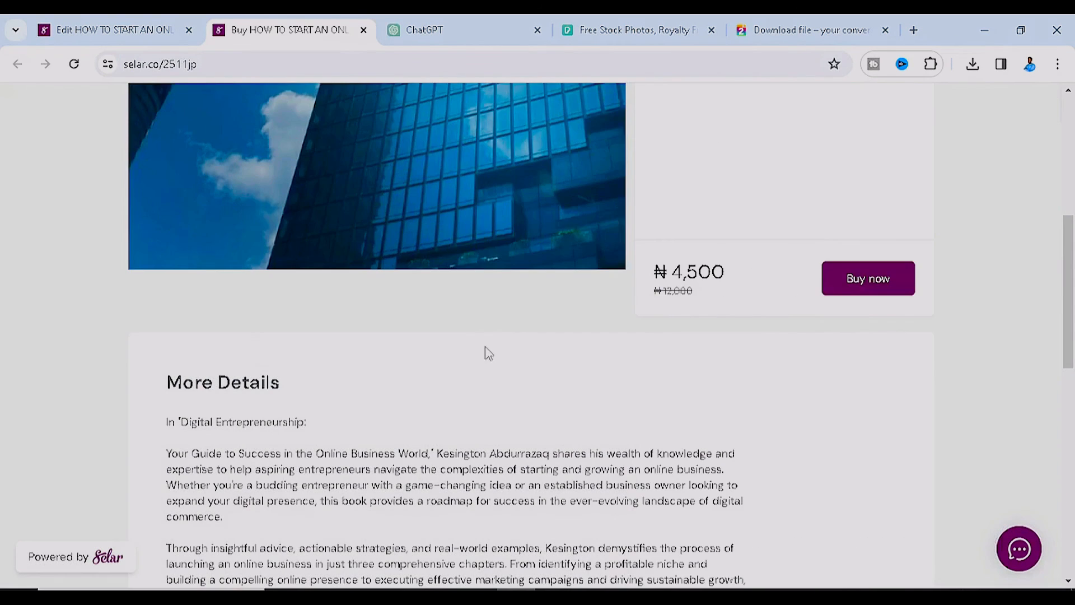
scroll(493, 336, up, 8)
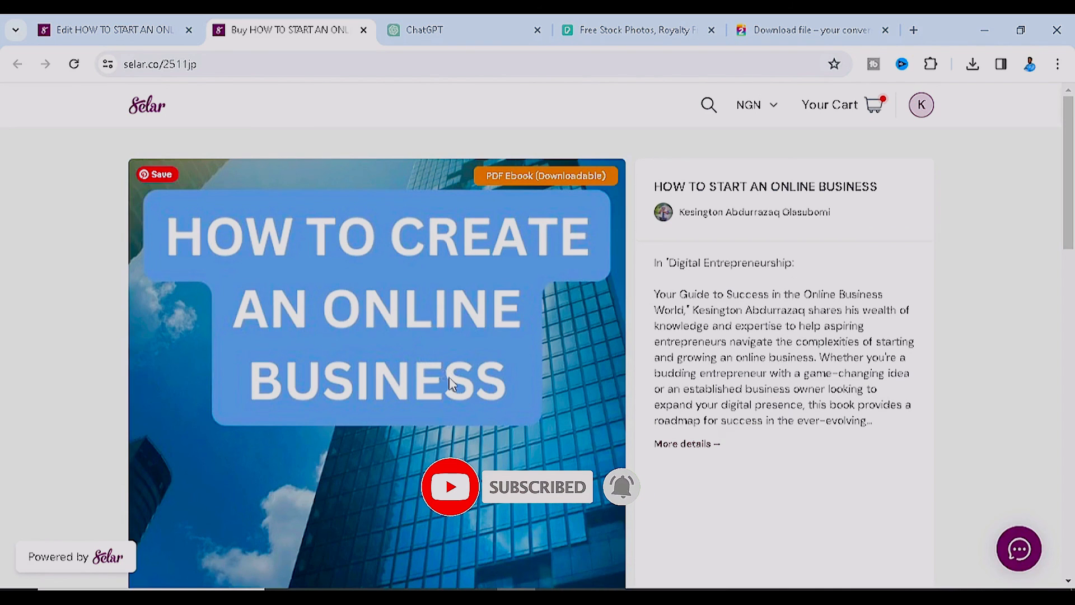
scroll(449, 383, down, 3)
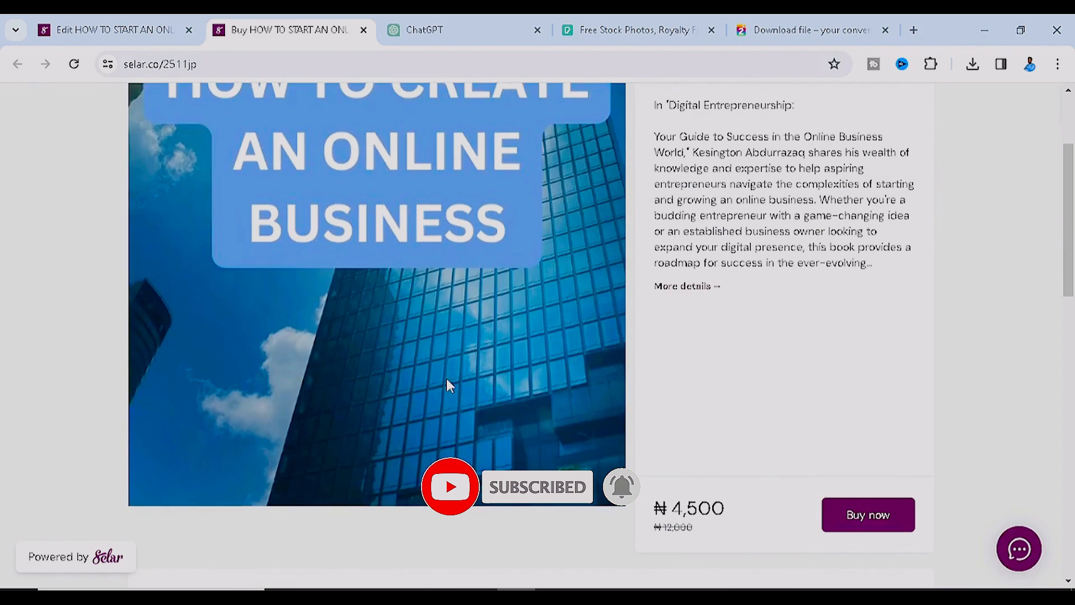